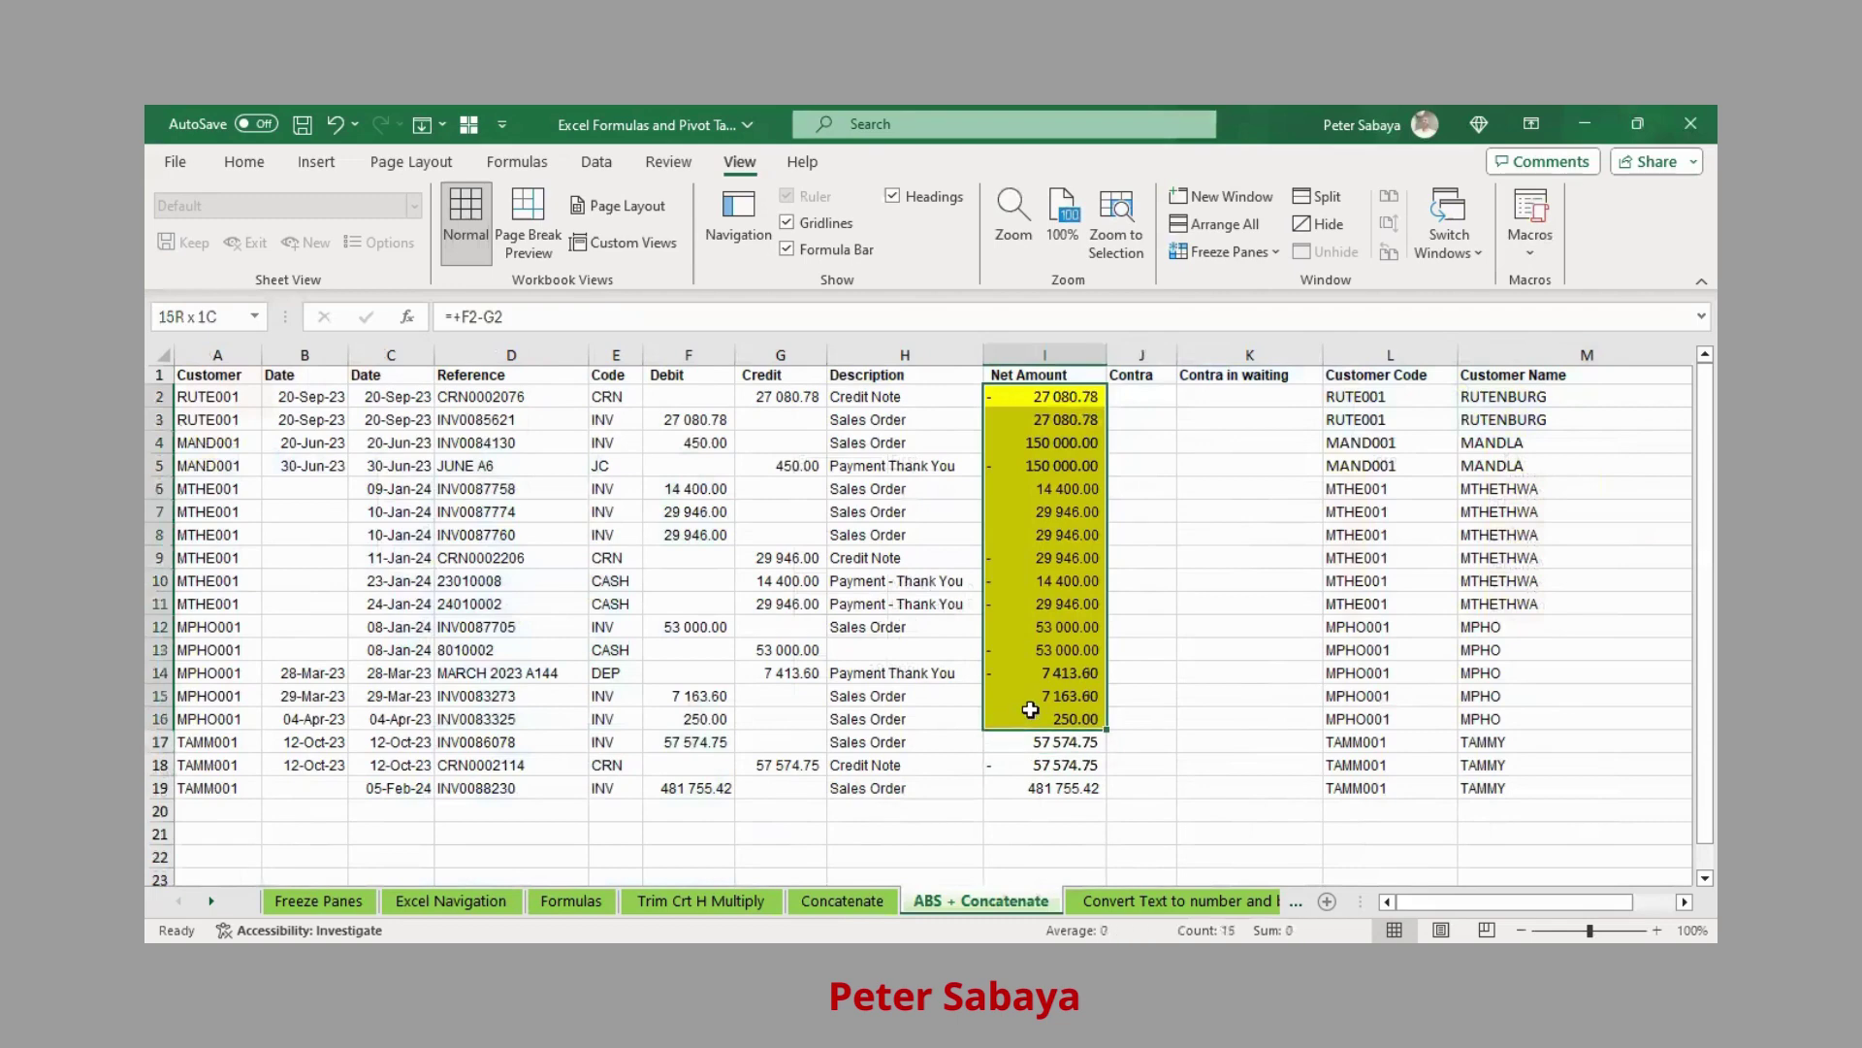
Remove the yellow fill from the Net Amount cells I2:I16.
left_click(249, 161)
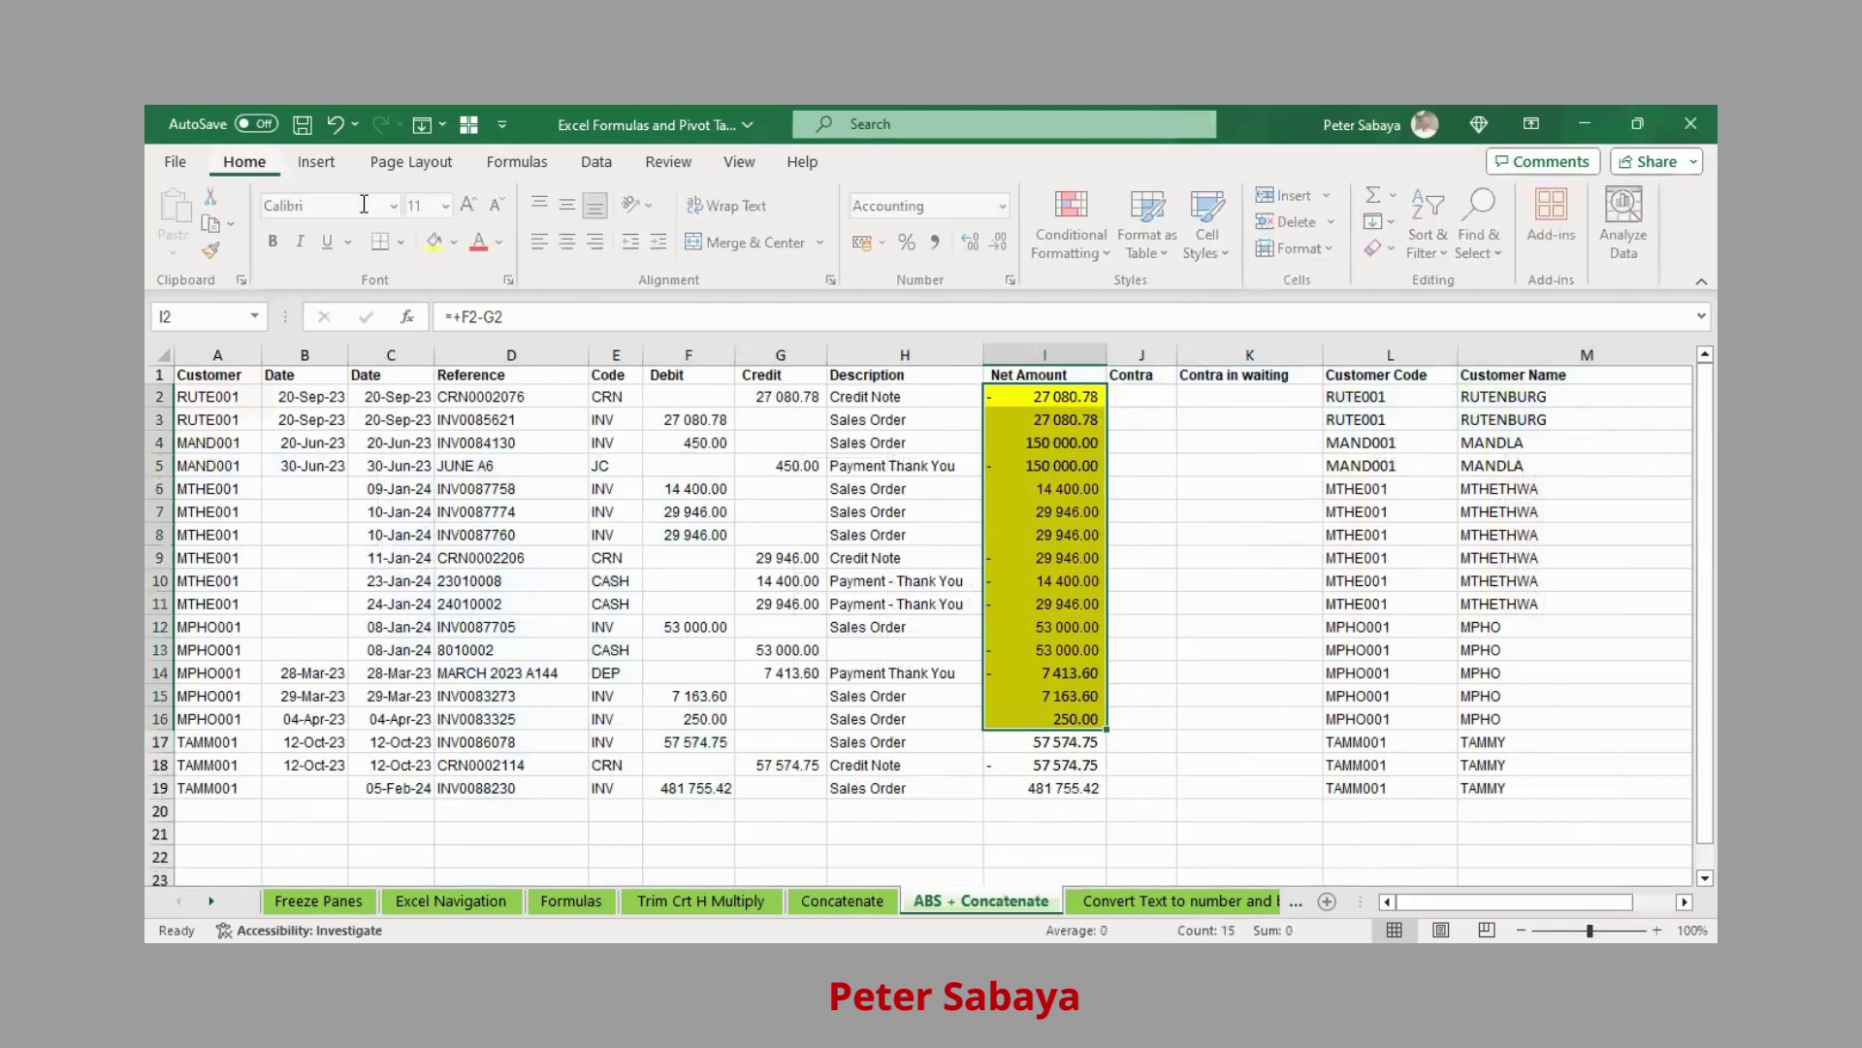
left_click(460, 242)
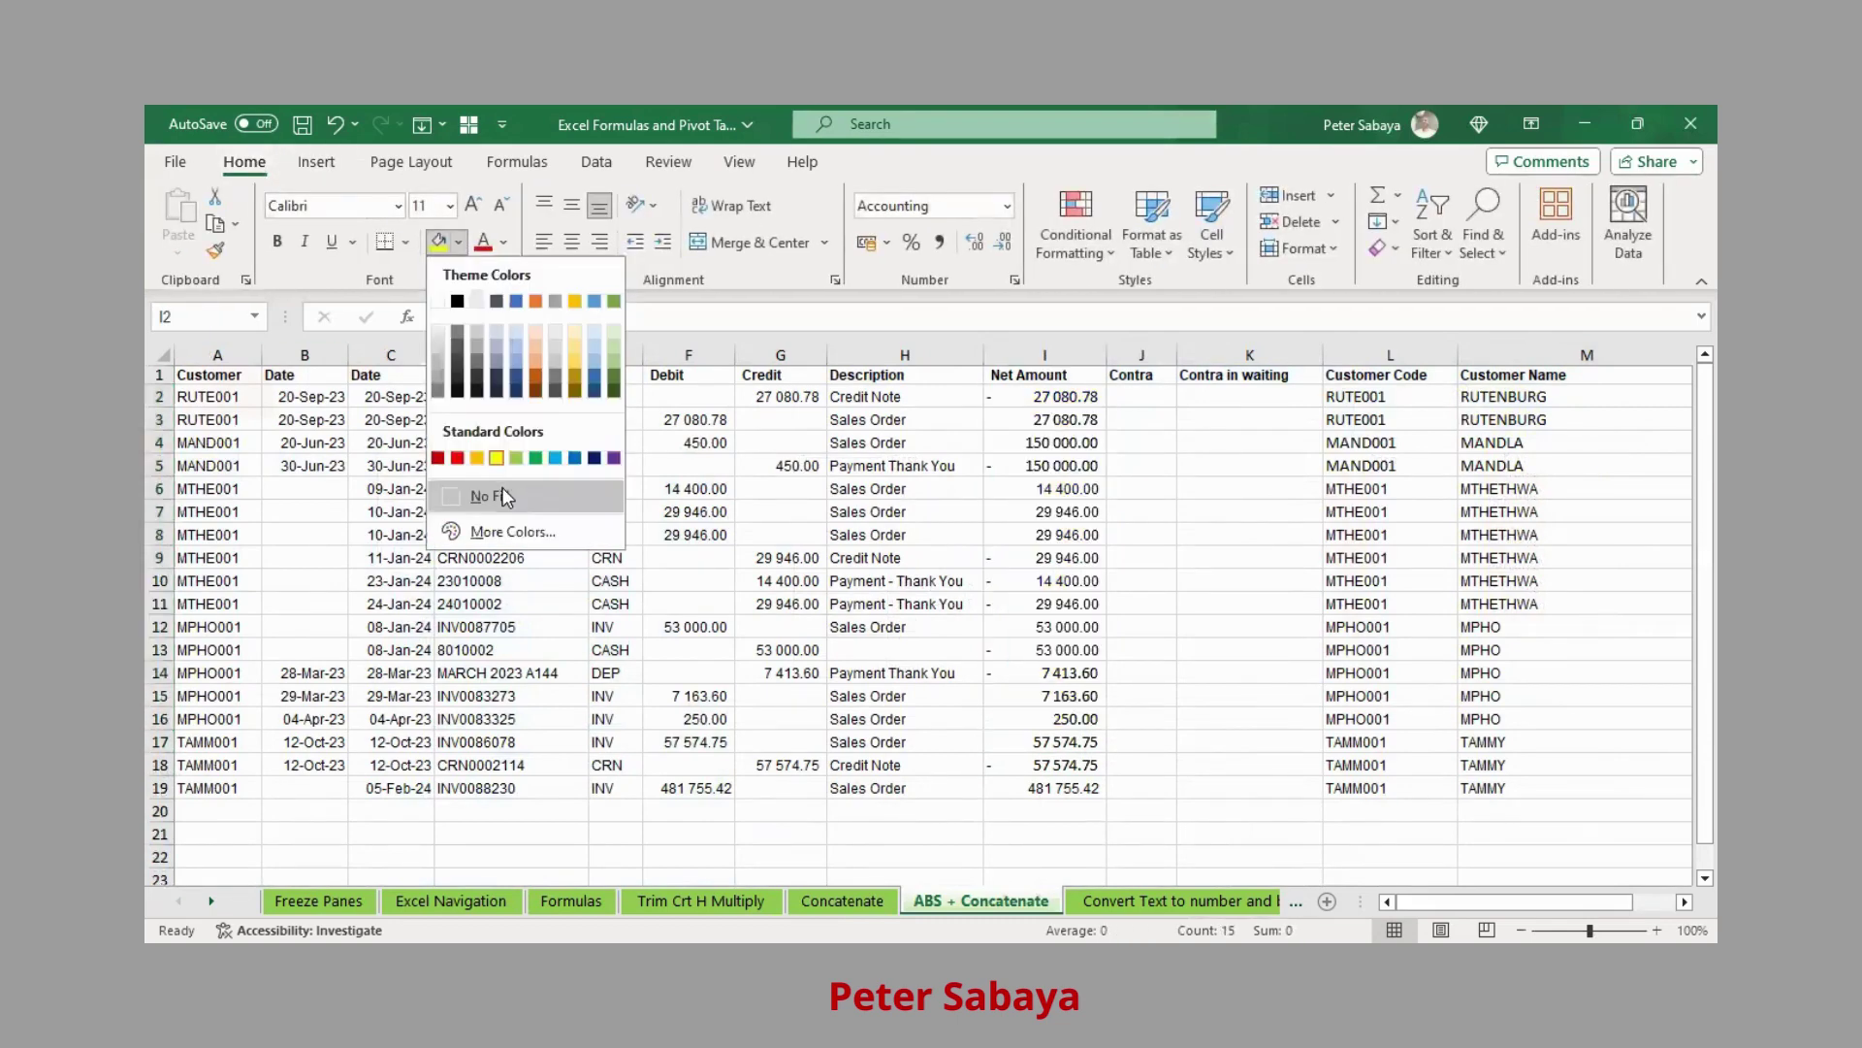
left_click(503, 491)
left_click(1082, 421)
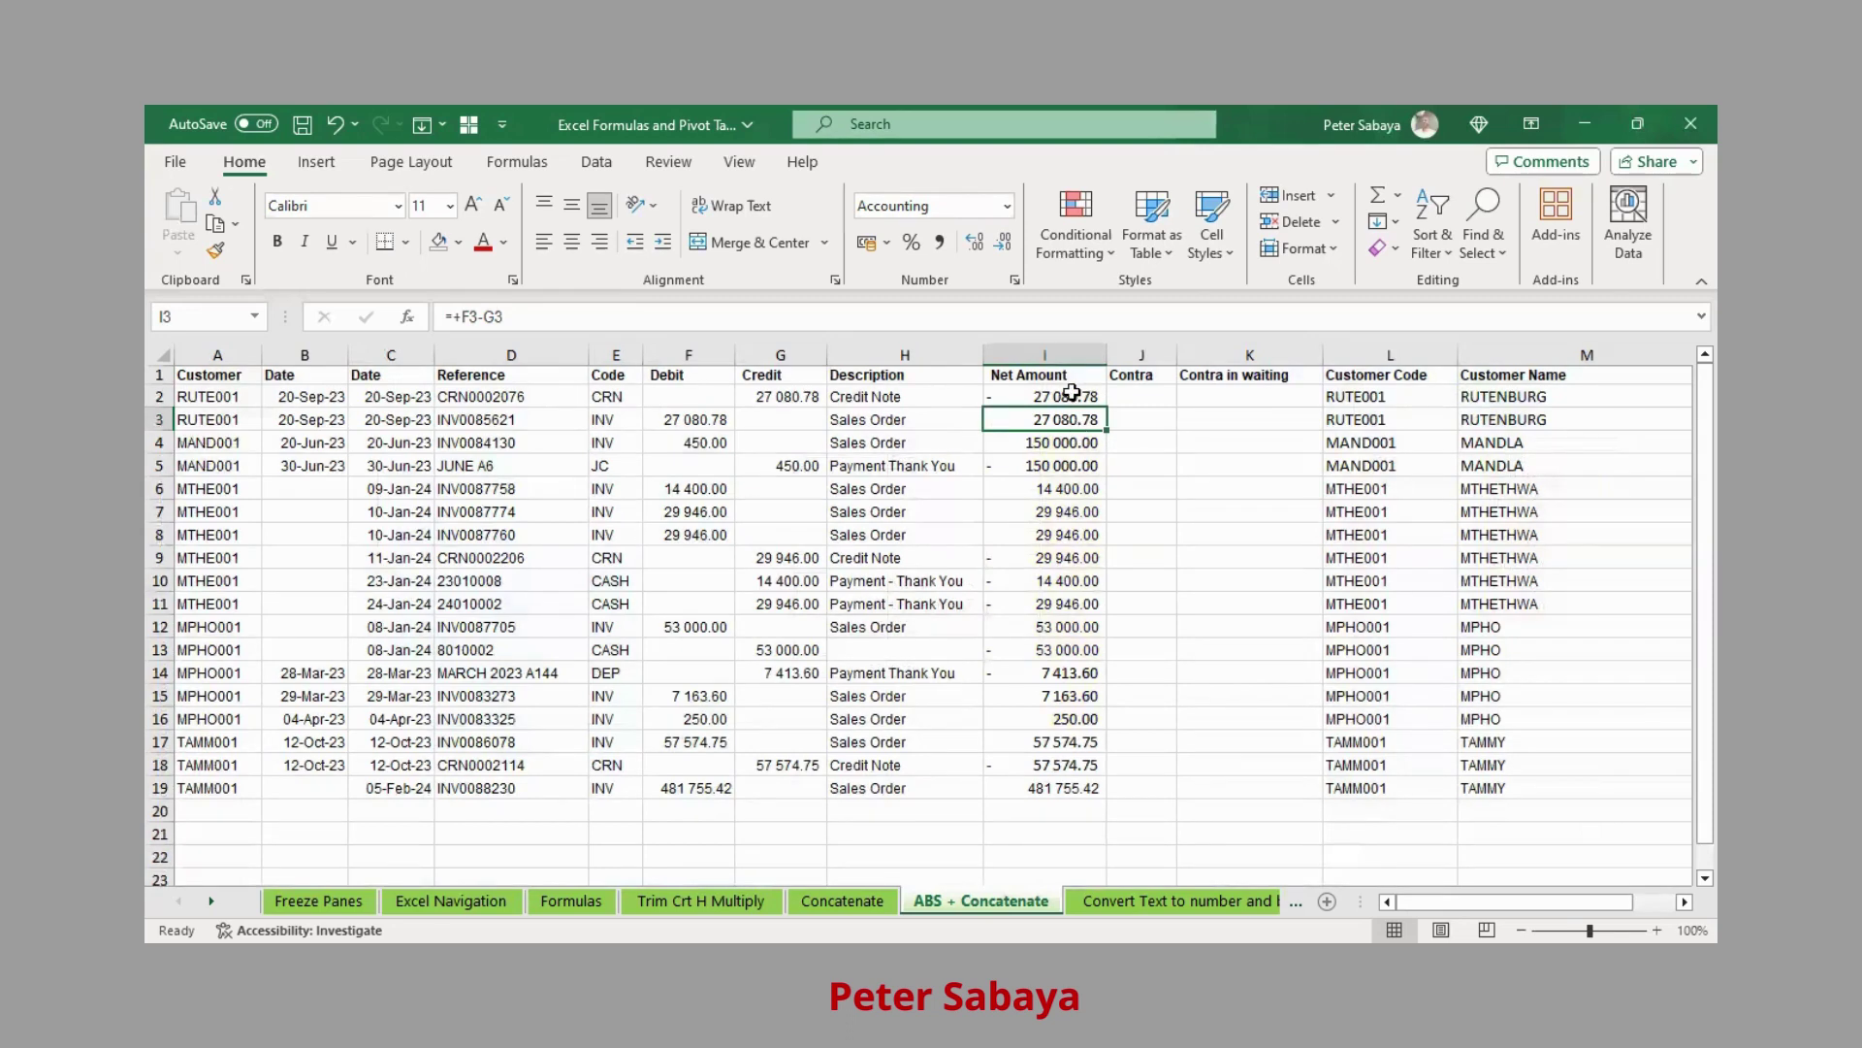
Examine the Net Amount entries in rows 2 to 5 and check the sum of I2:I19.
left_click(1071, 394)
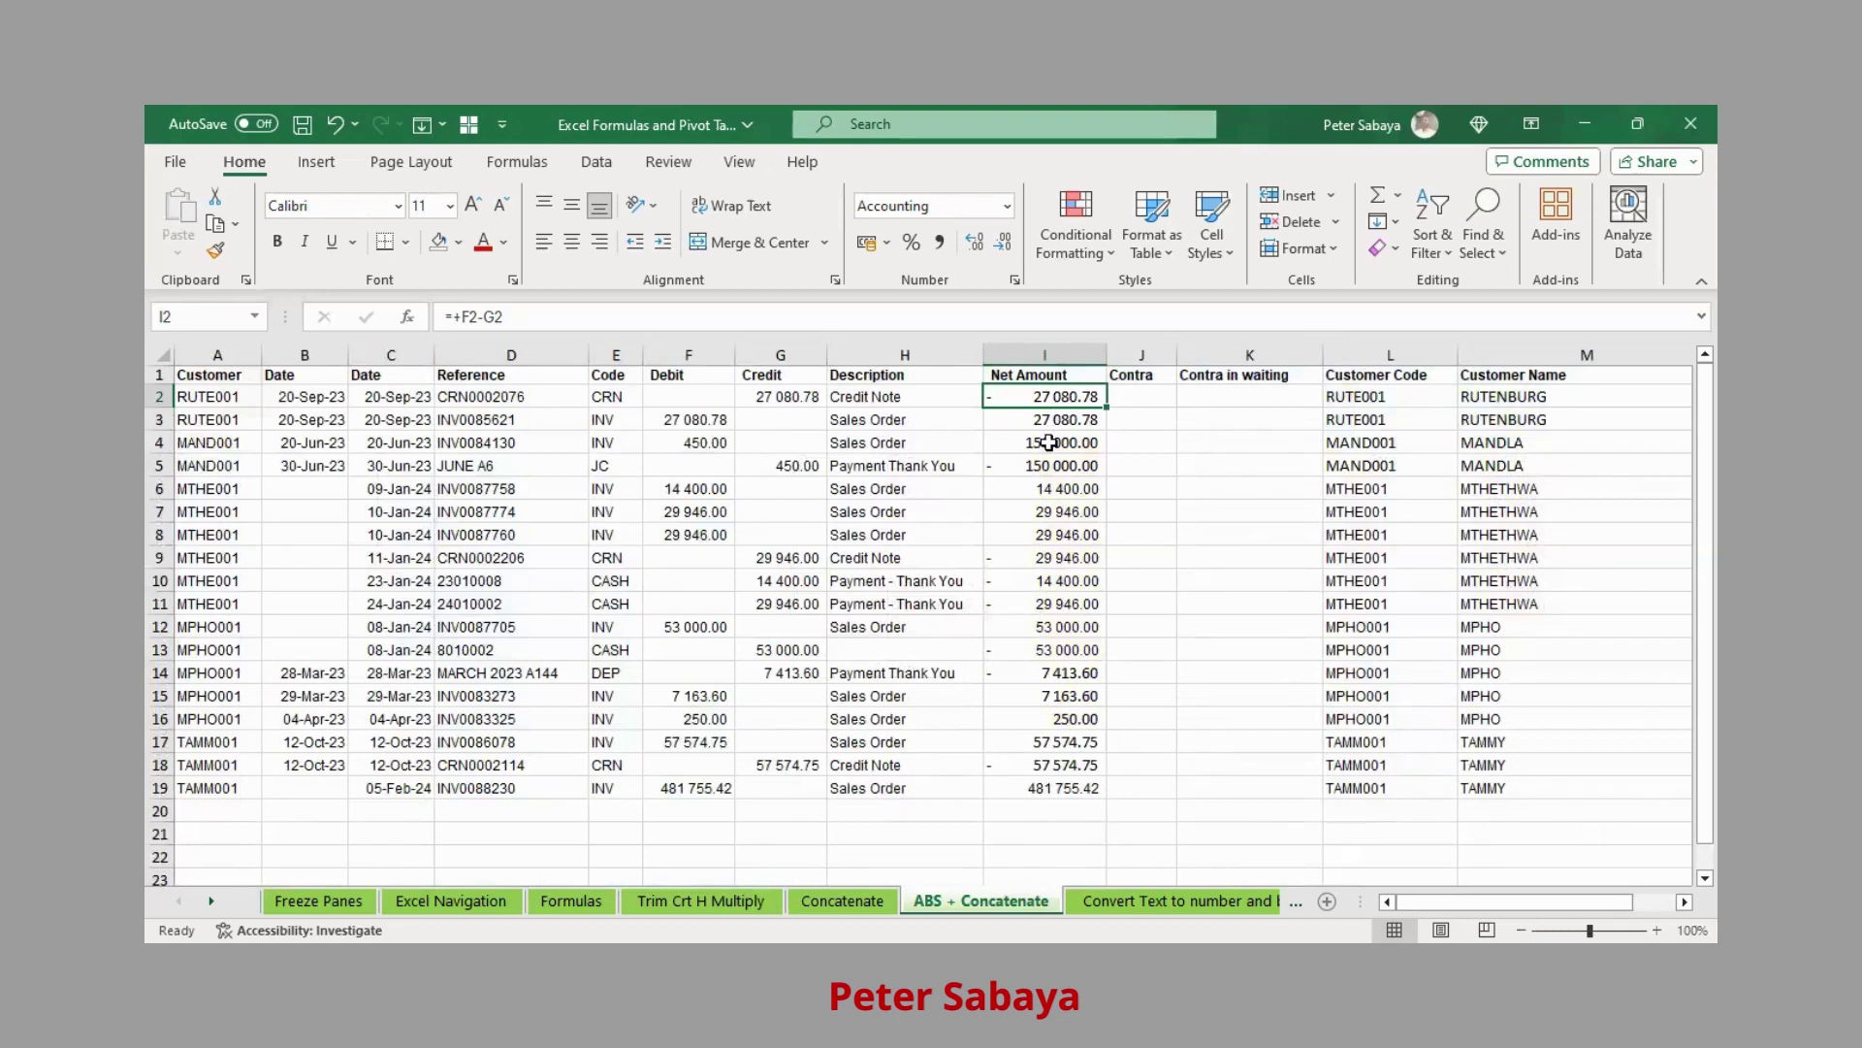
left_click(1048, 423)
left_click(1067, 444)
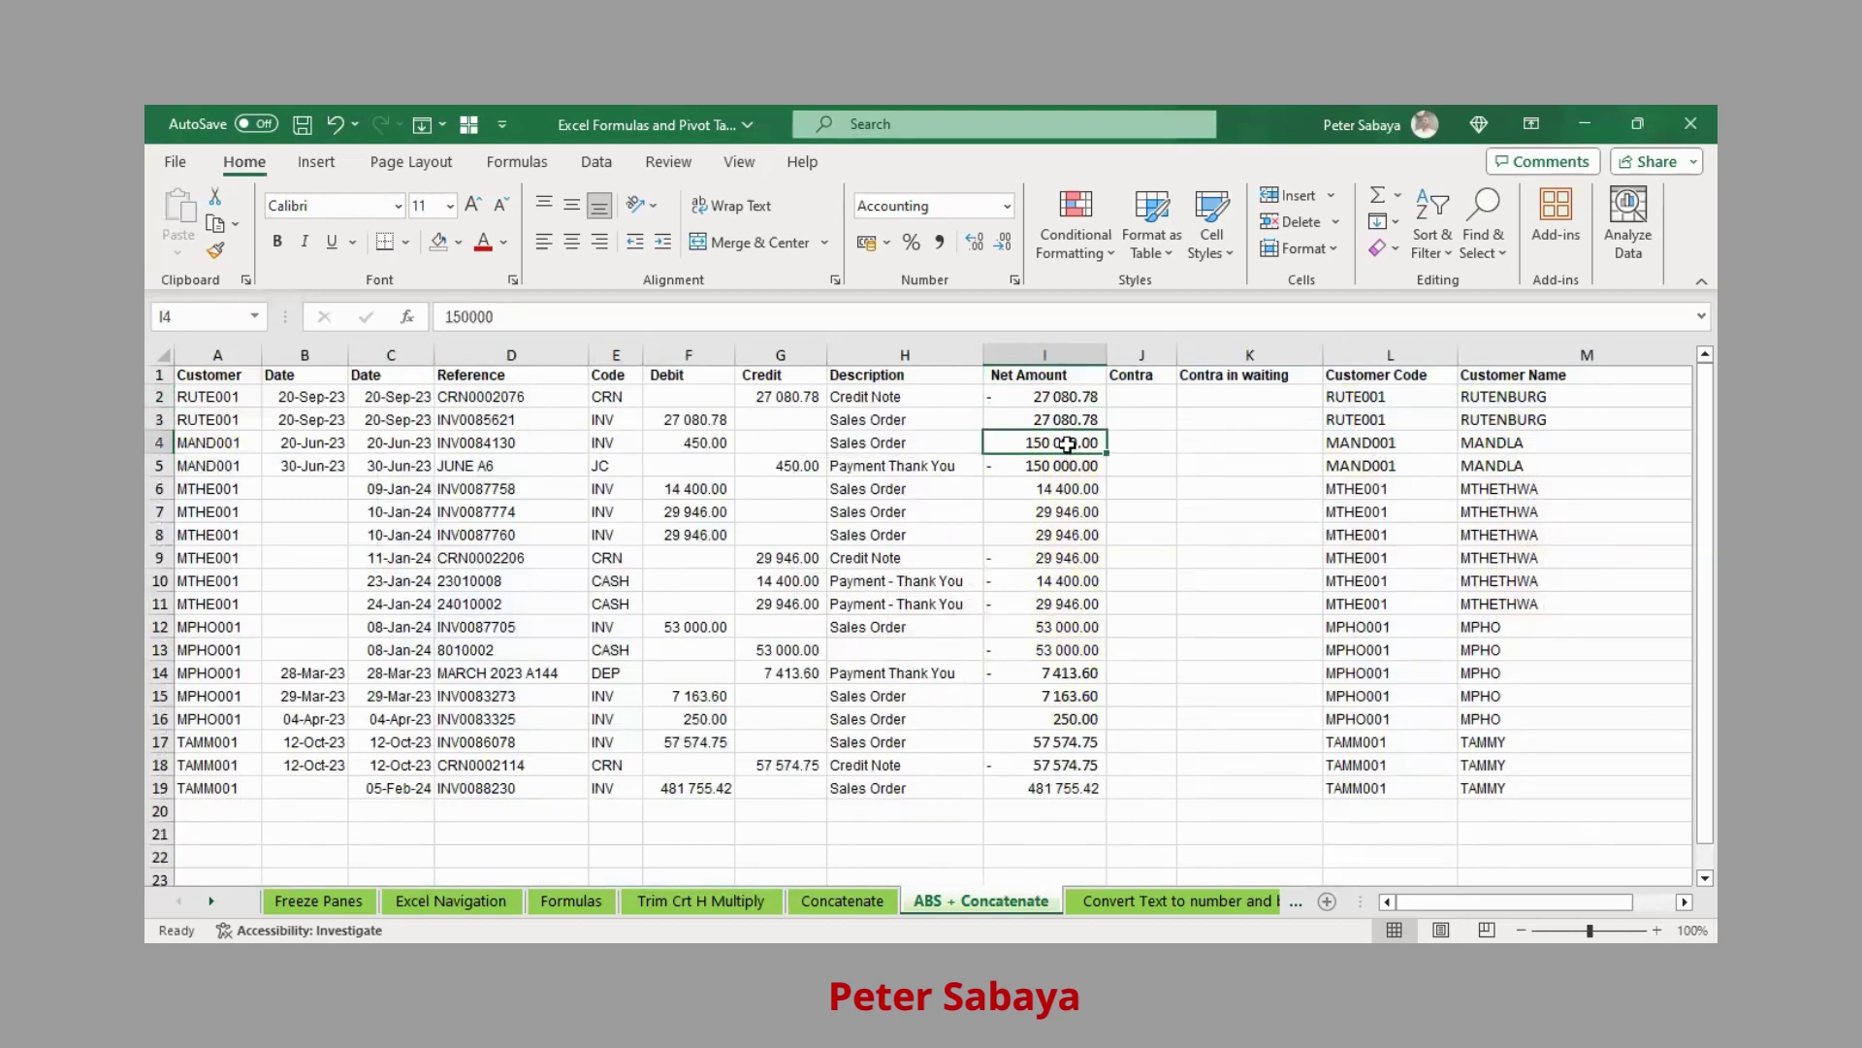
left_click(1067, 463)
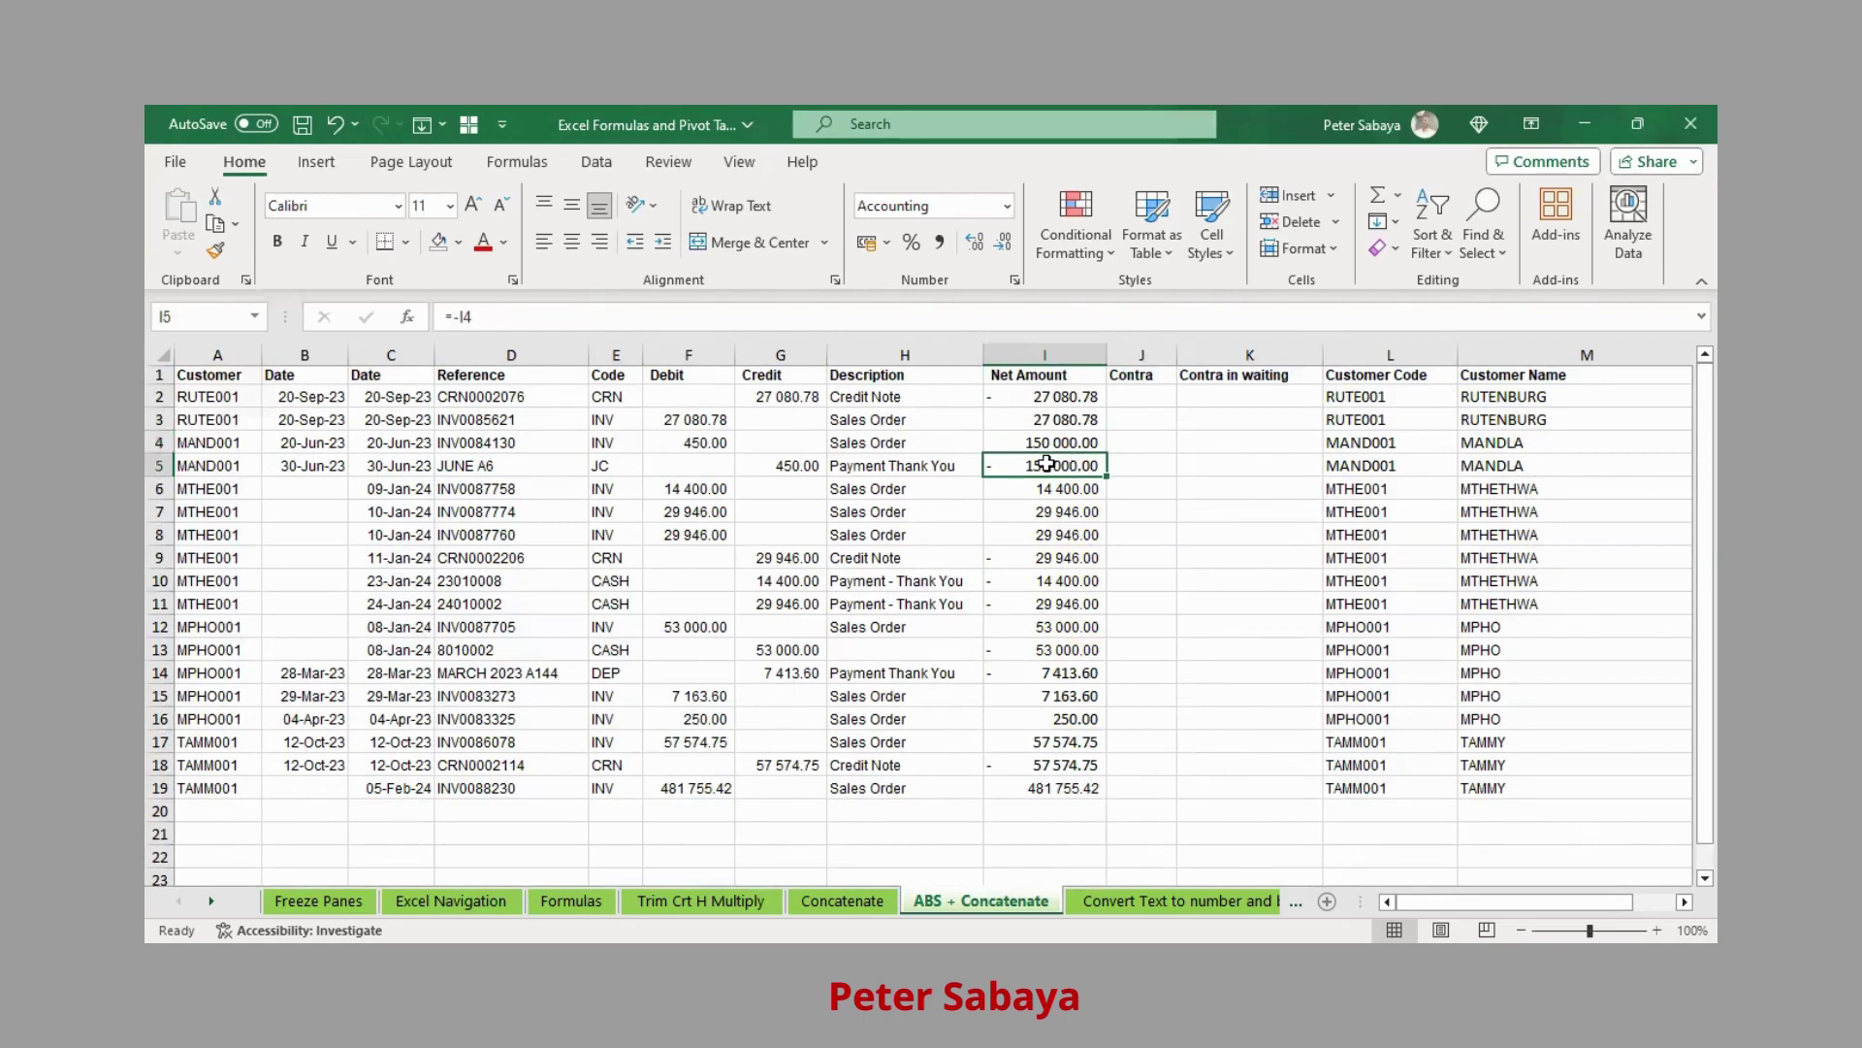
left_click_drag(1063, 443, 1054, 463)
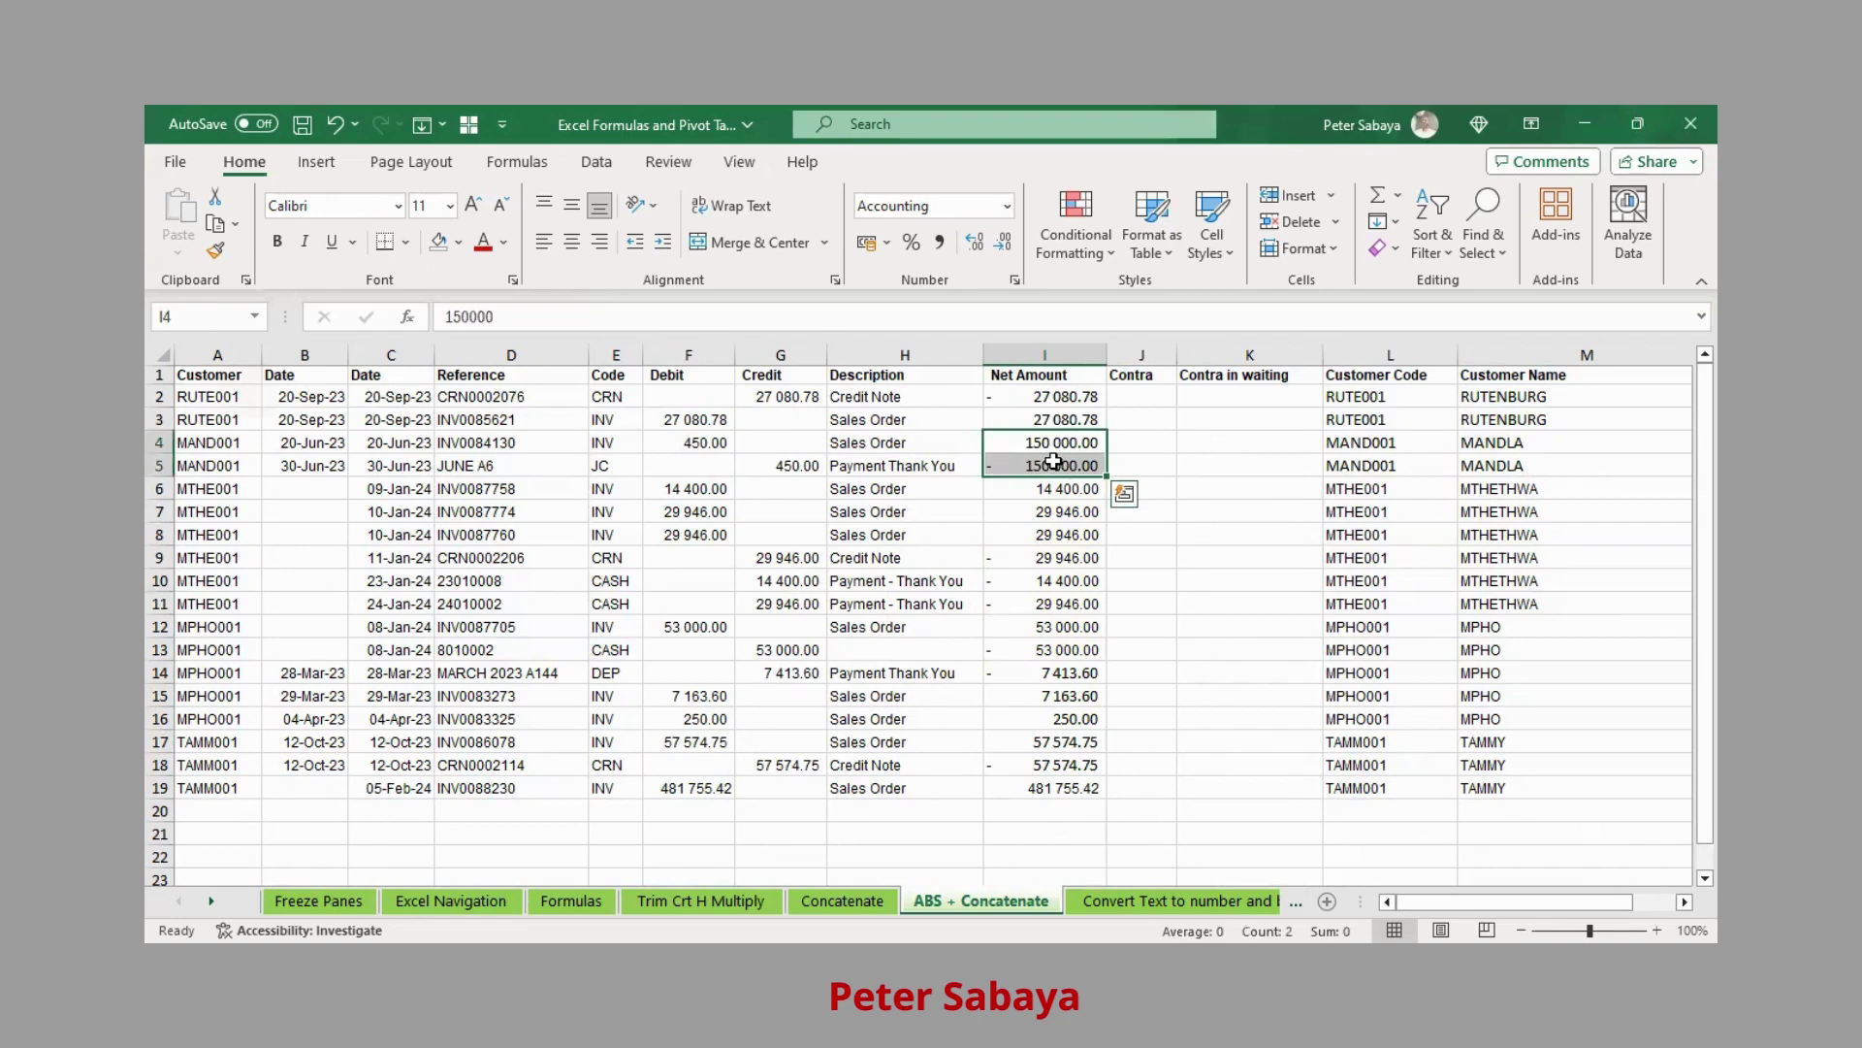
left_click(1049, 378)
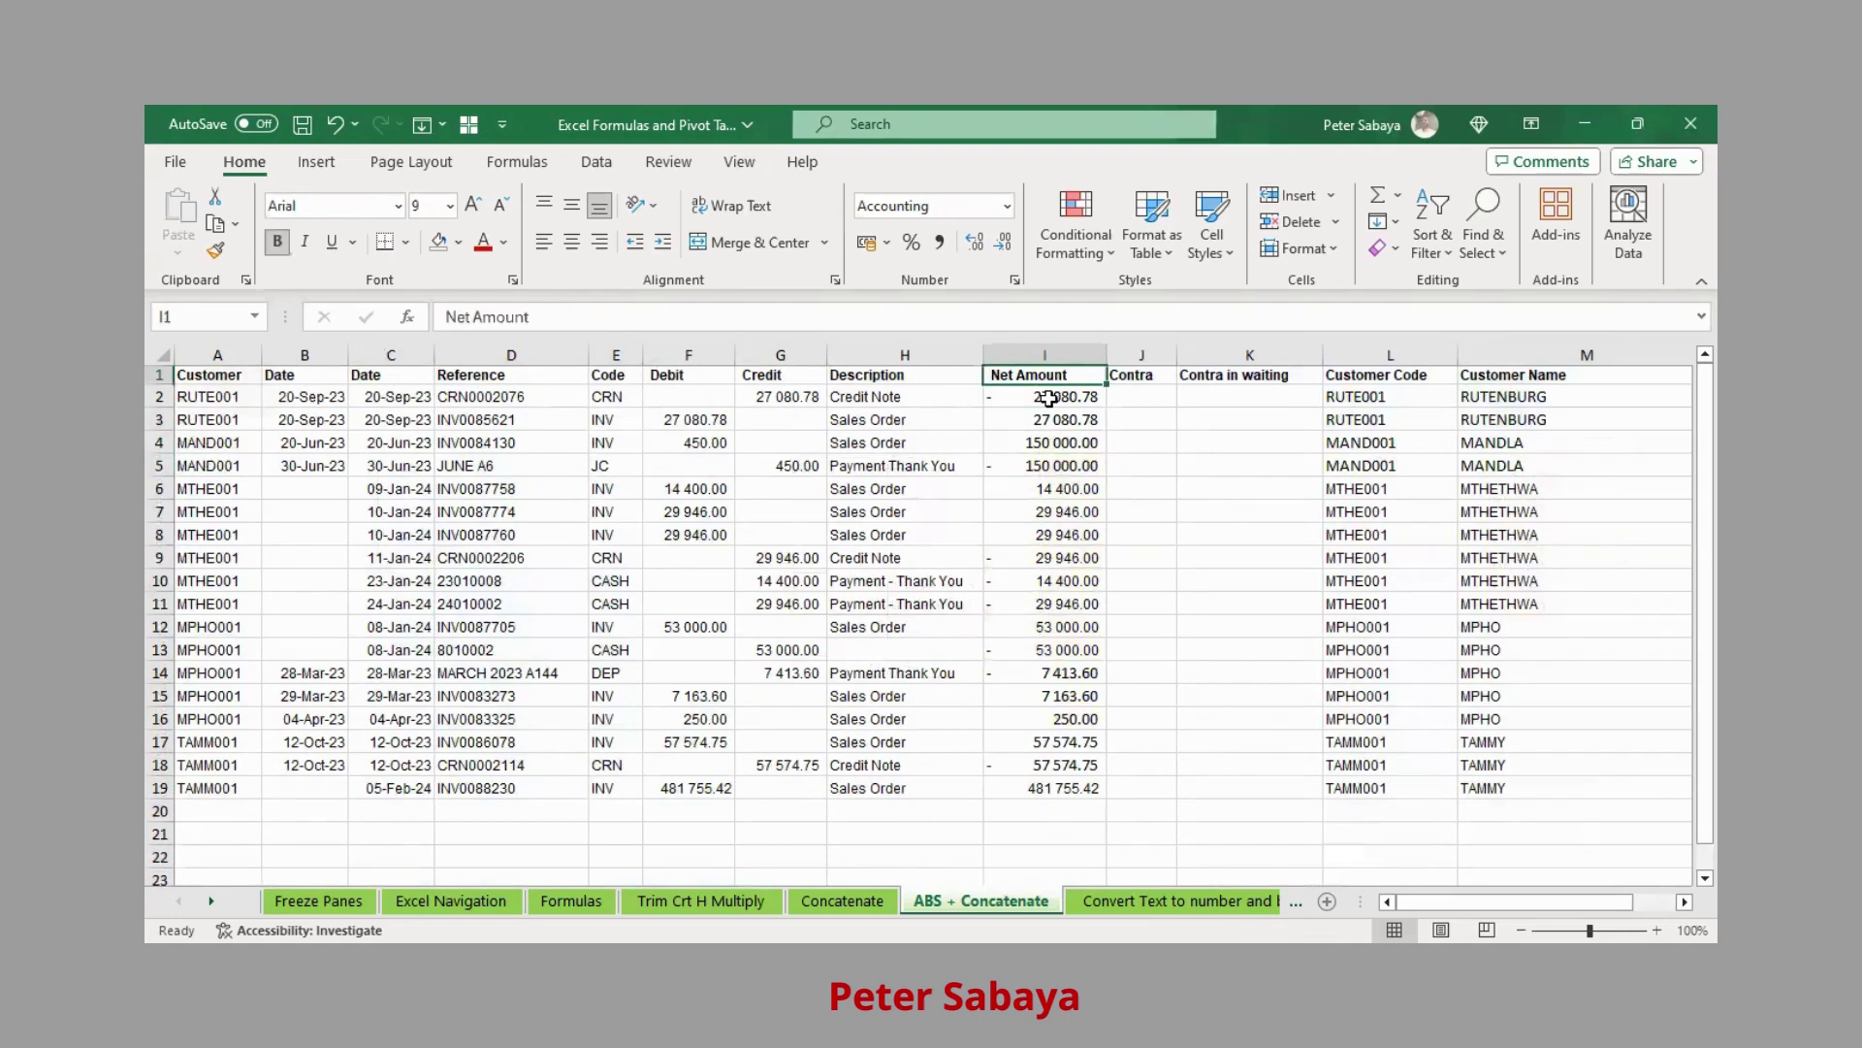
left_click_drag(1048, 397, 1026, 788)
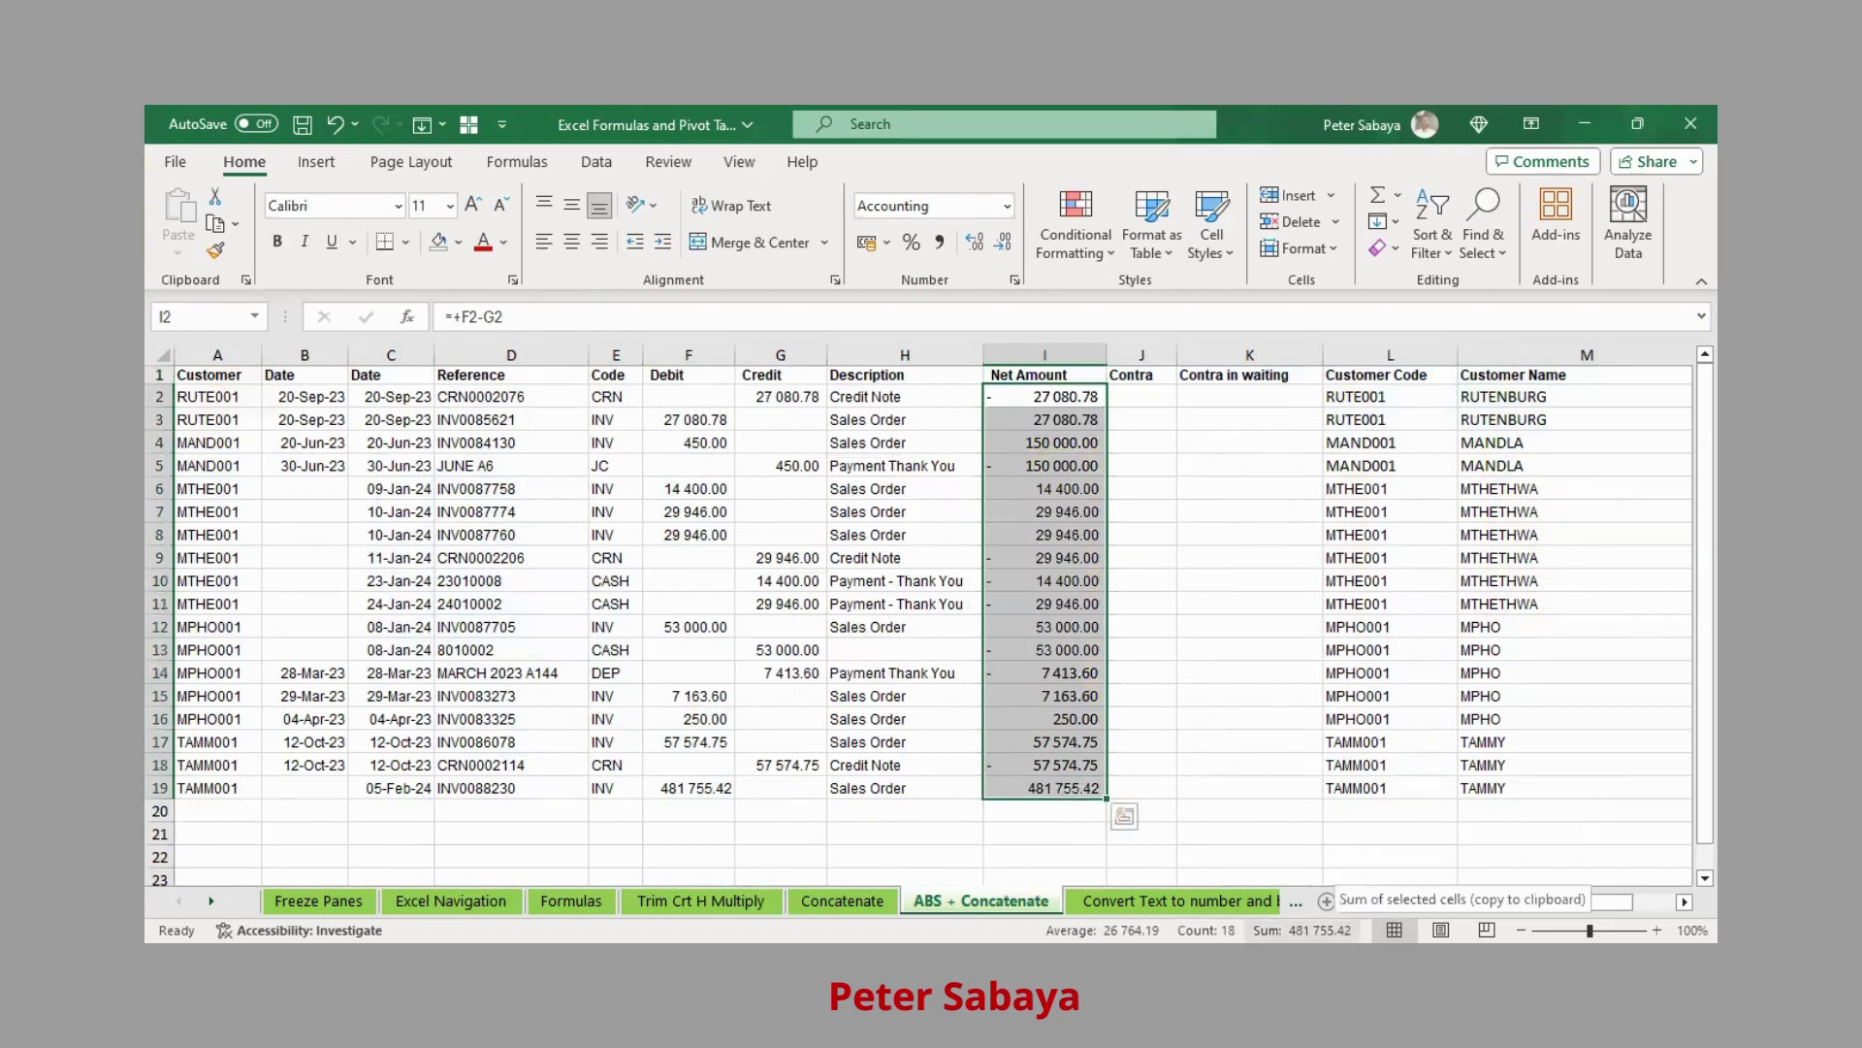
left_click(1041, 786)
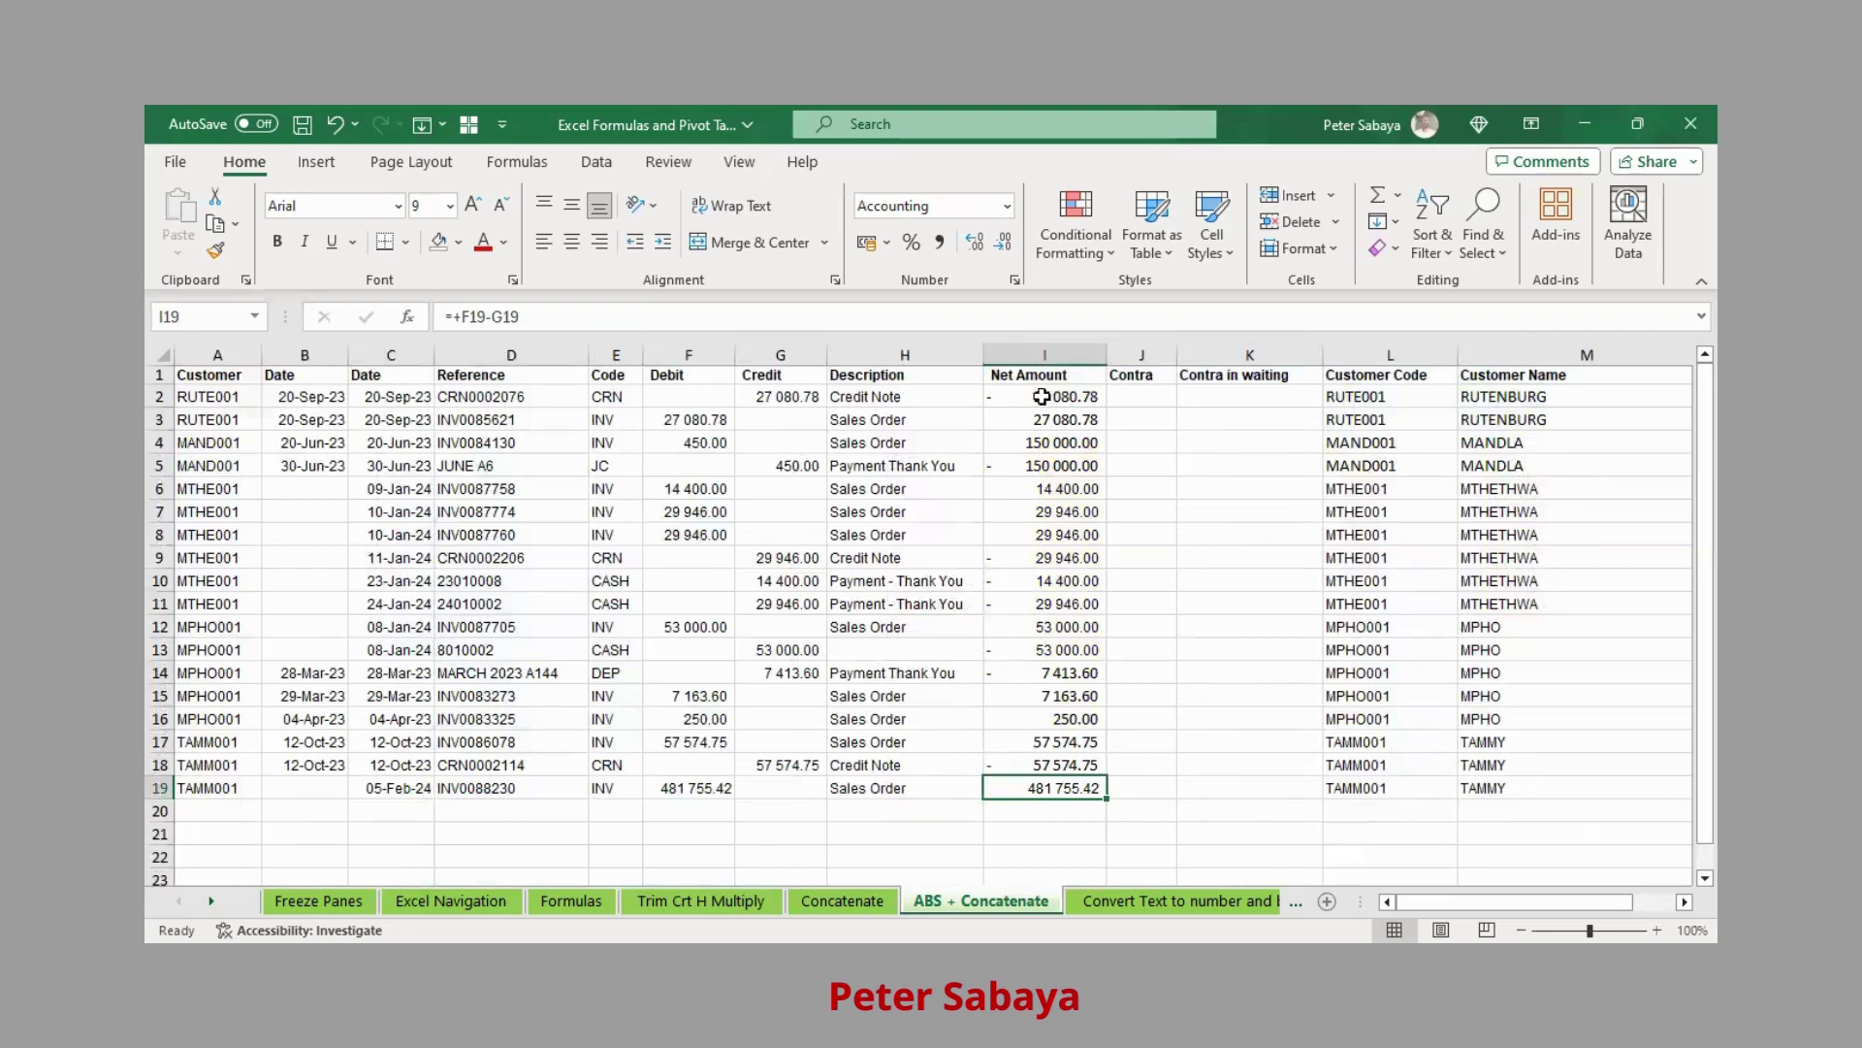
left_click(1133, 396)
left_click(1052, 400)
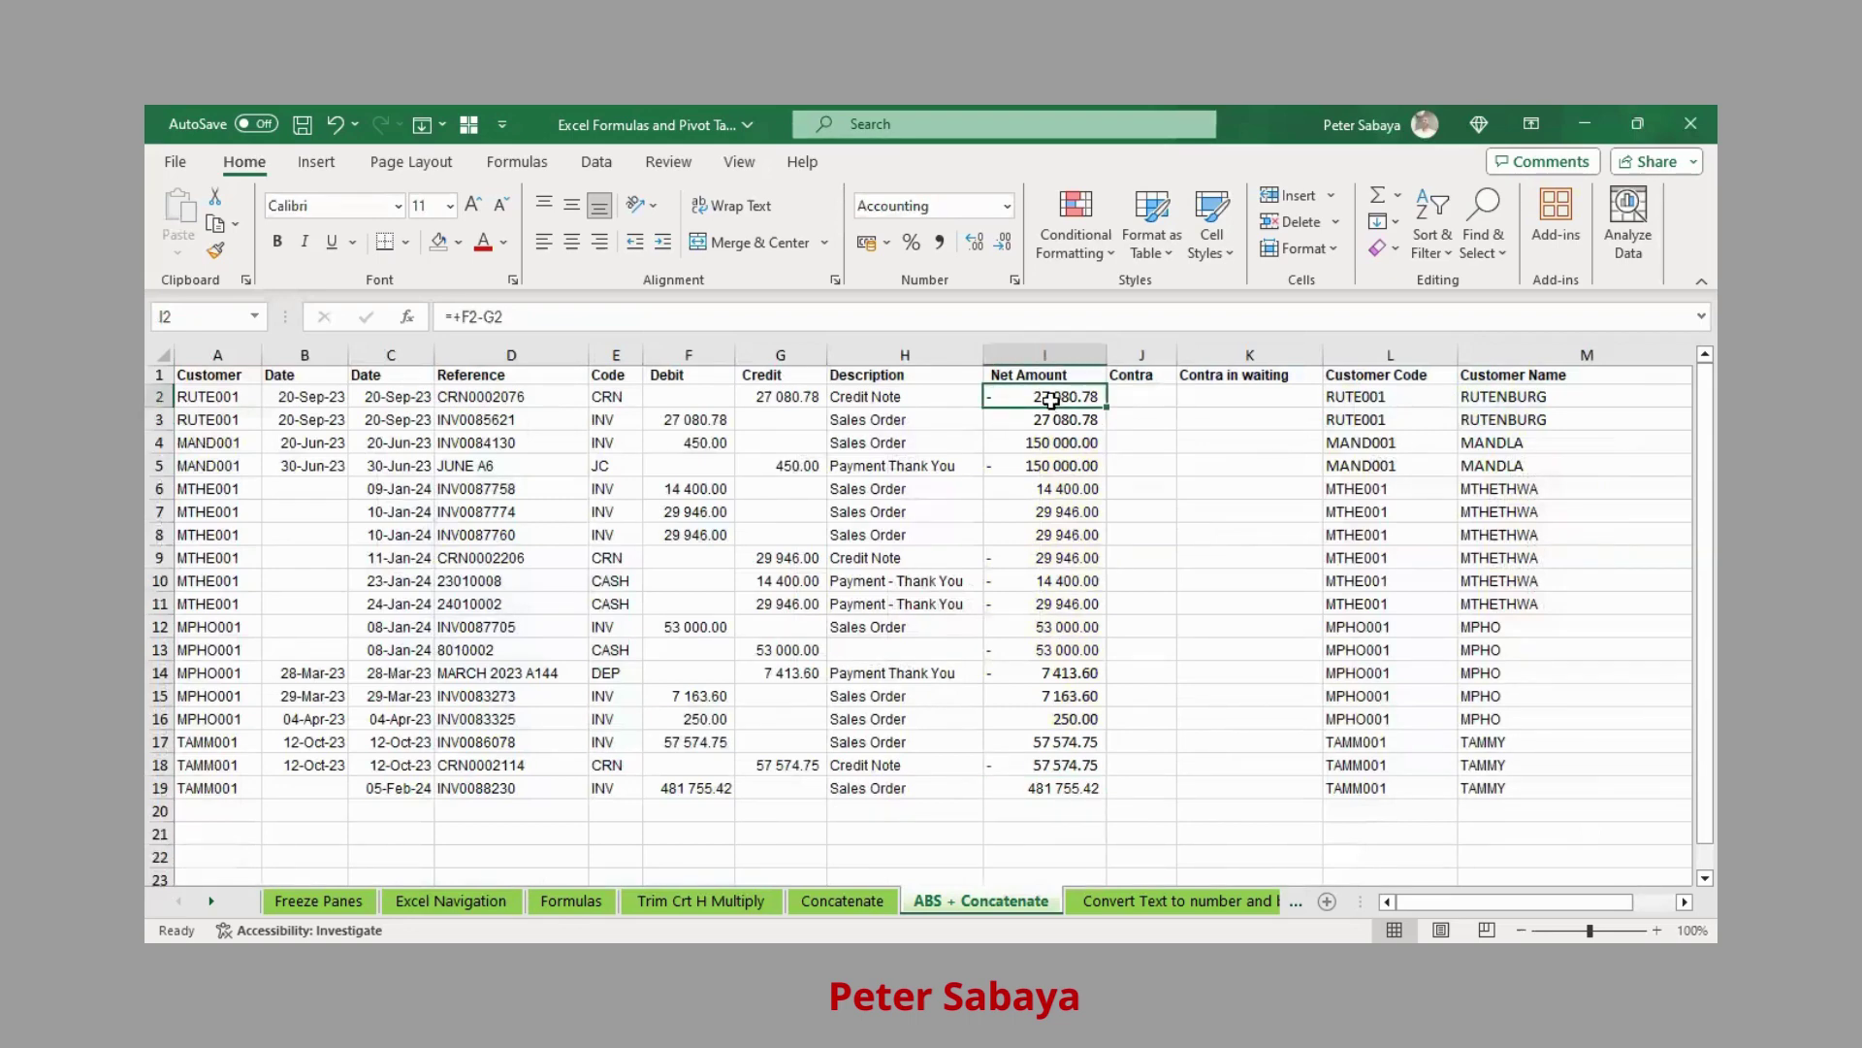
left_click(1055, 417)
Try direct references to the Net Amount in the Contra column, entering +I2 in J2 and +I3 in J3.
left_click(1125, 397)
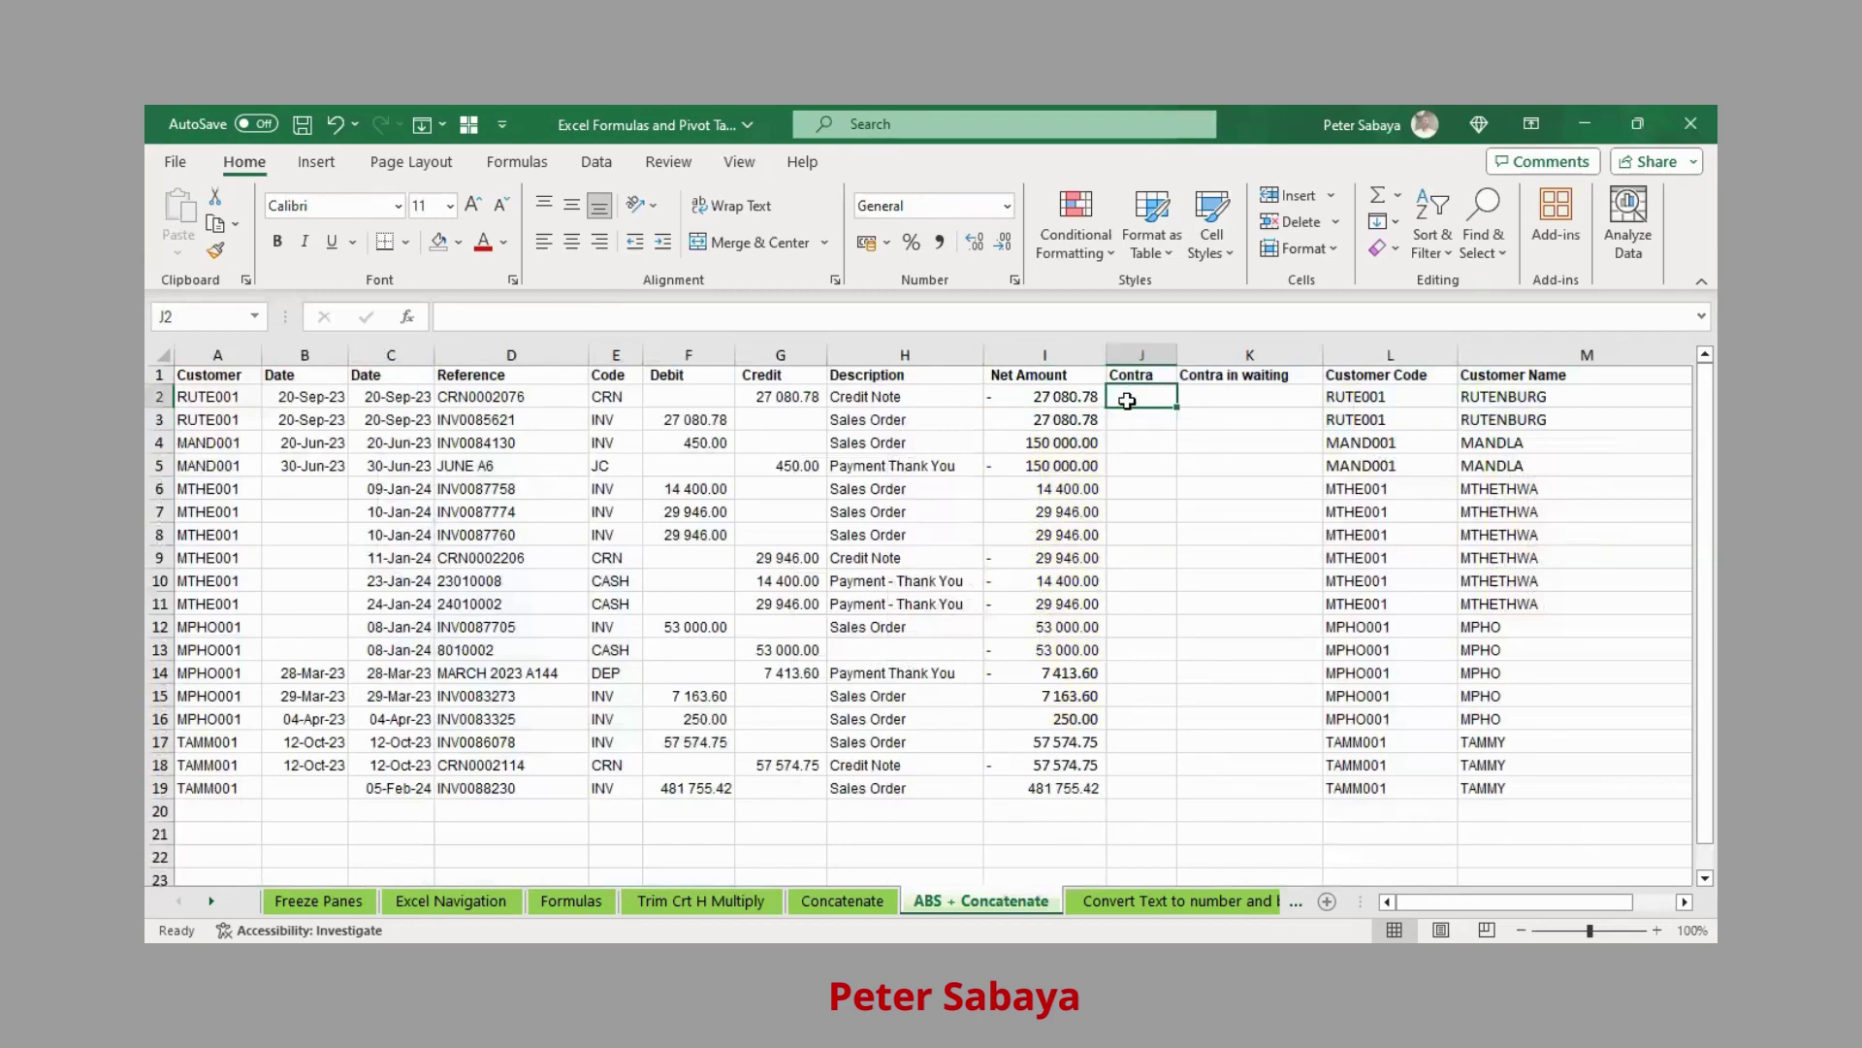
type("-")
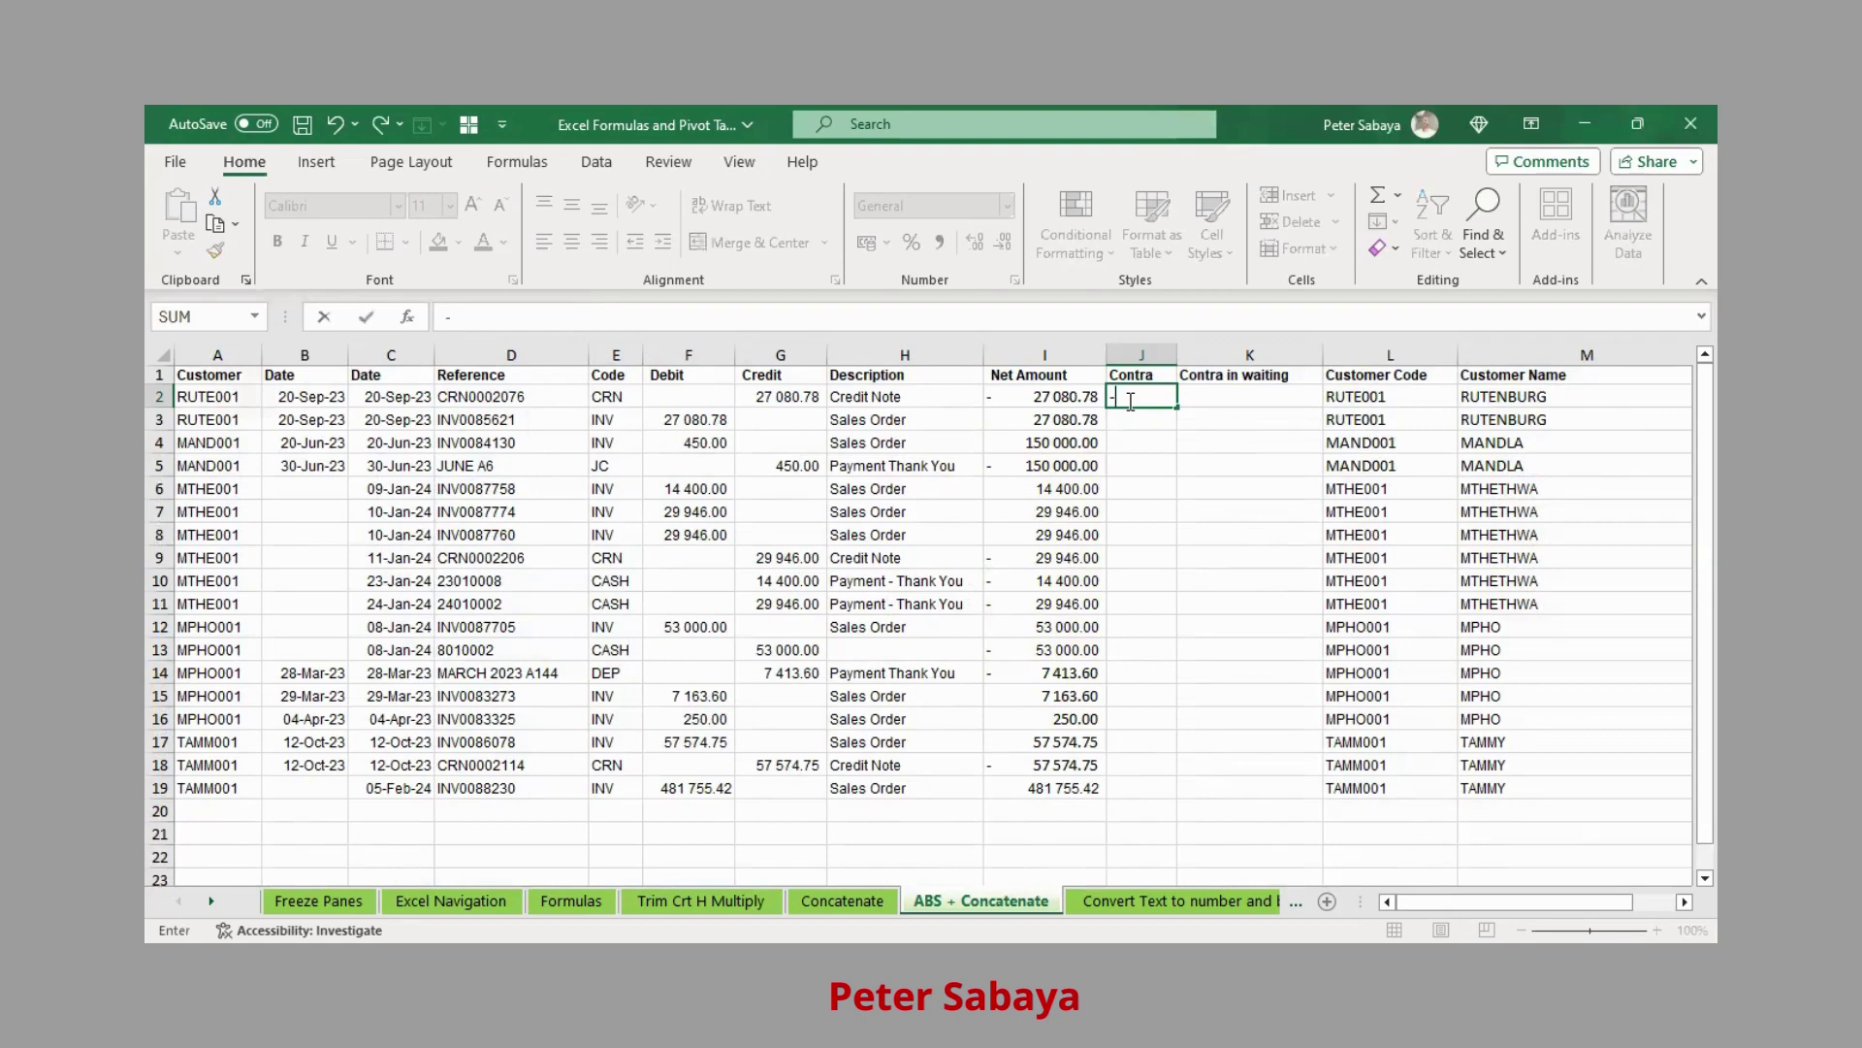
key("BackSpace")
type("+")
key("Left")
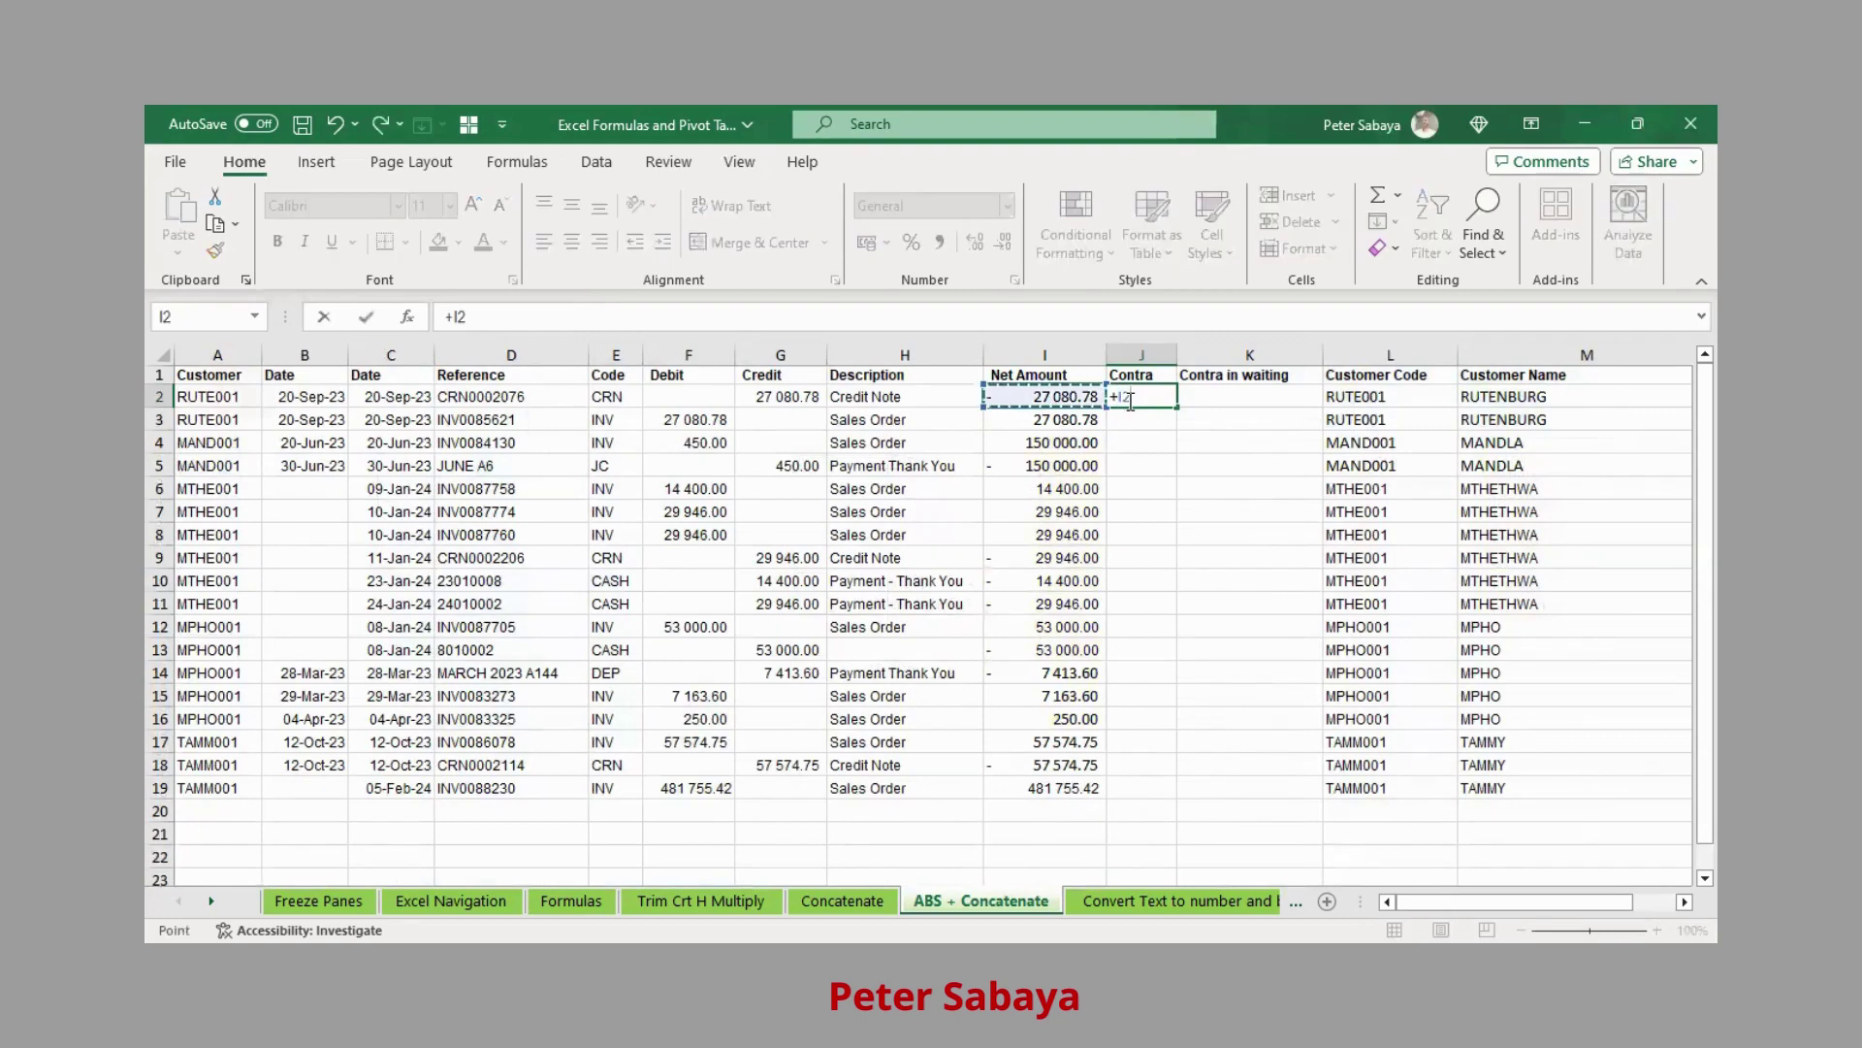
key("Return")
type("+")
key("Left")
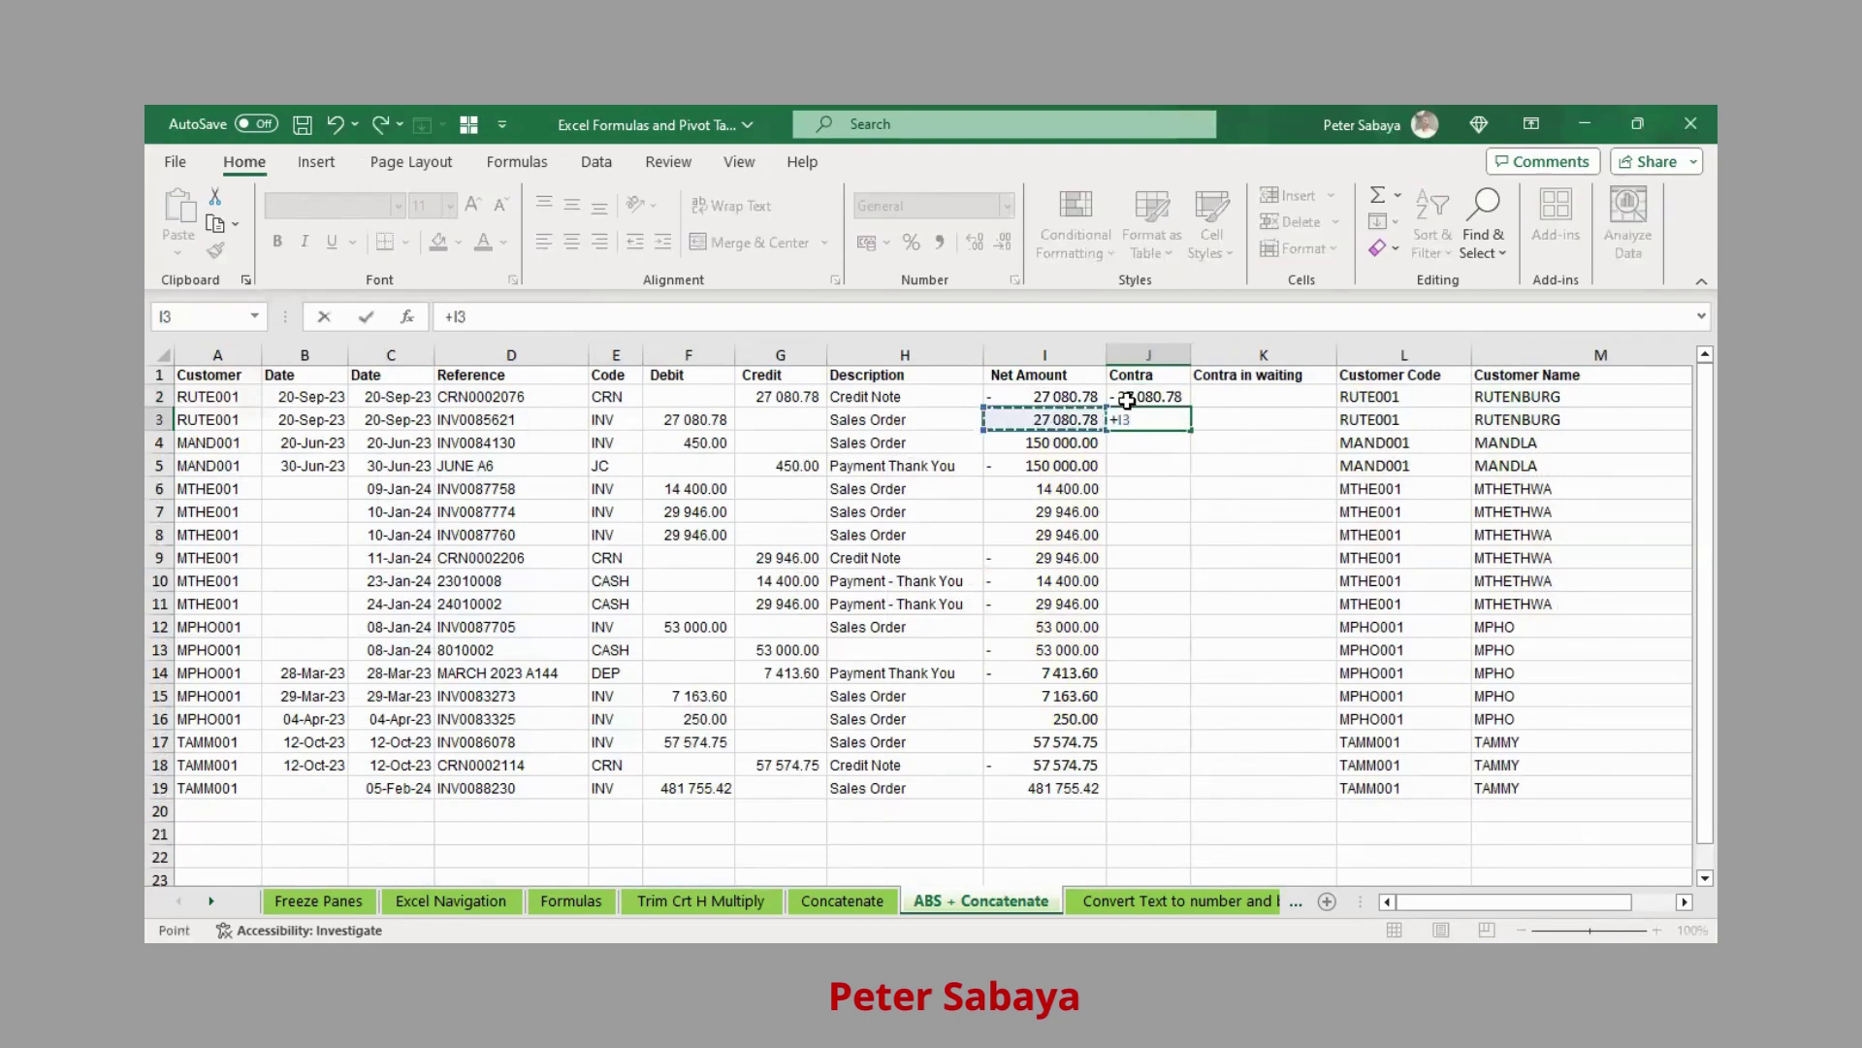
key("Return")
key("Up")
key("Up")
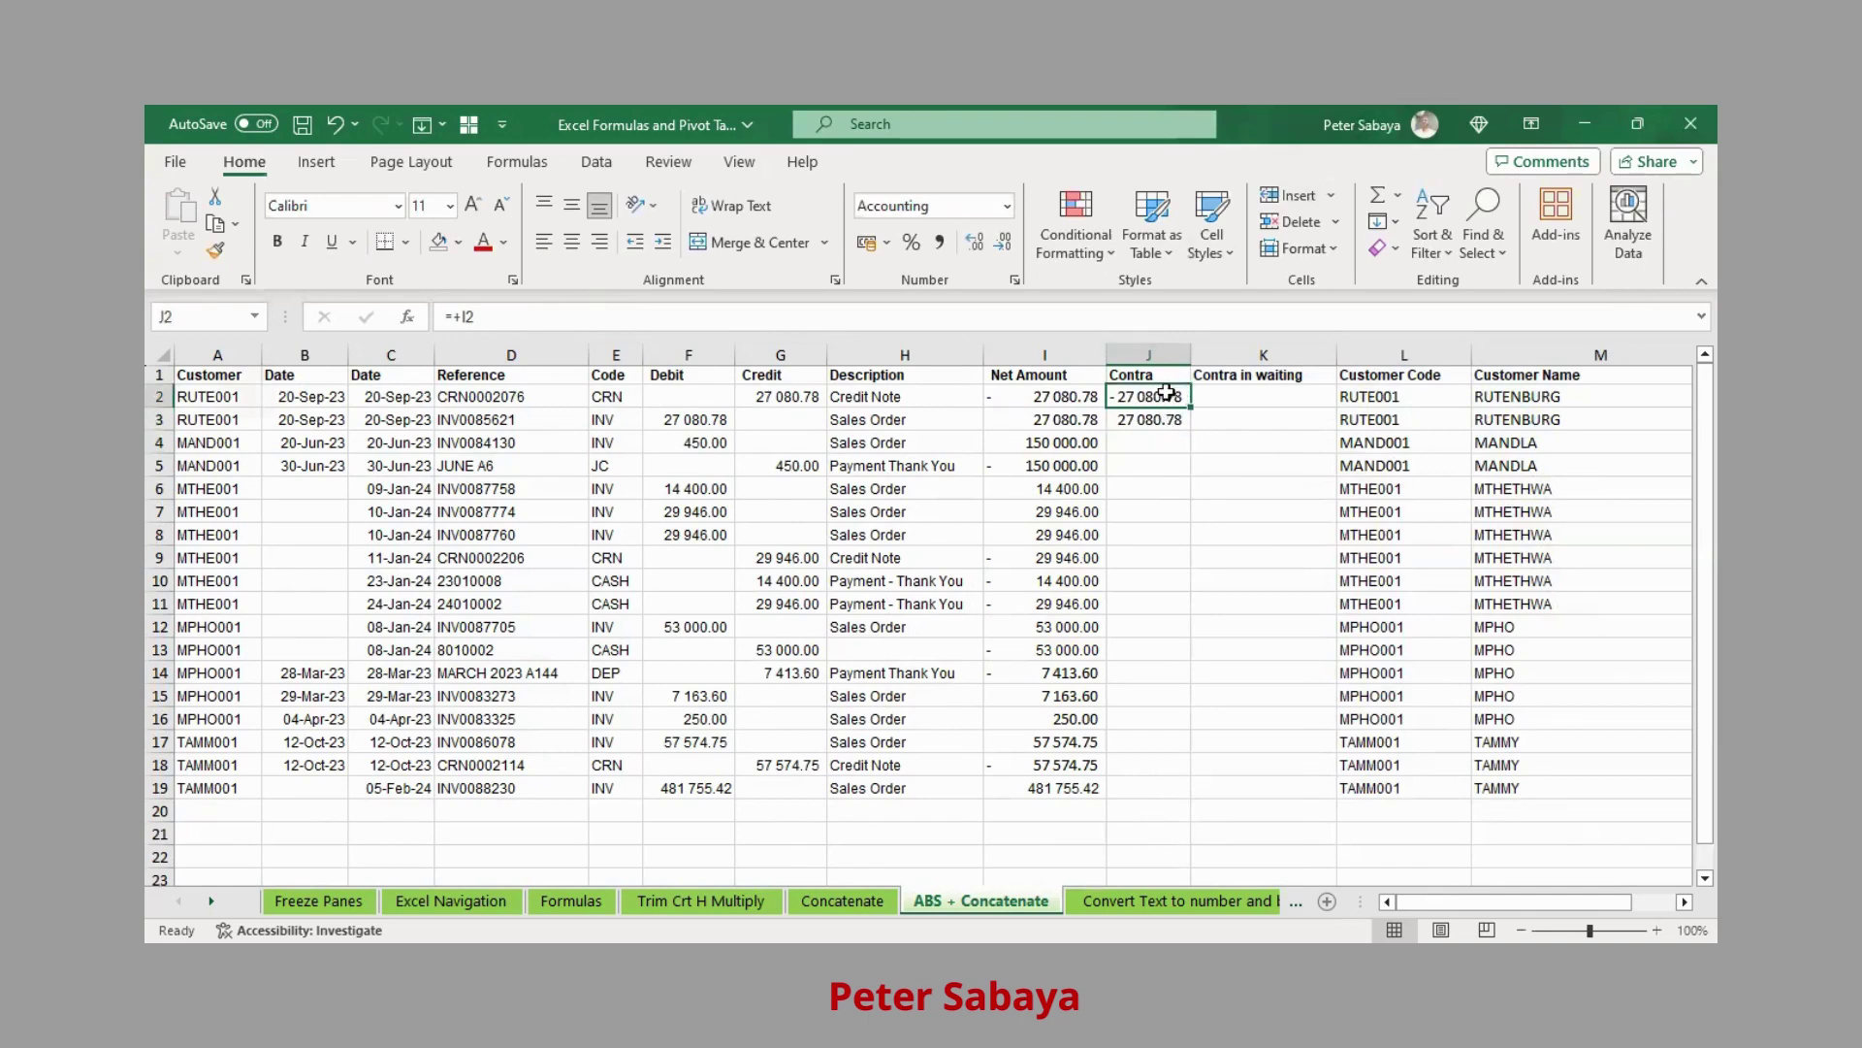
Compare the Contra and Net Amount values in rows 2 and 3, and clear Contra cells J2 and J3.
left_click(1144, 419)
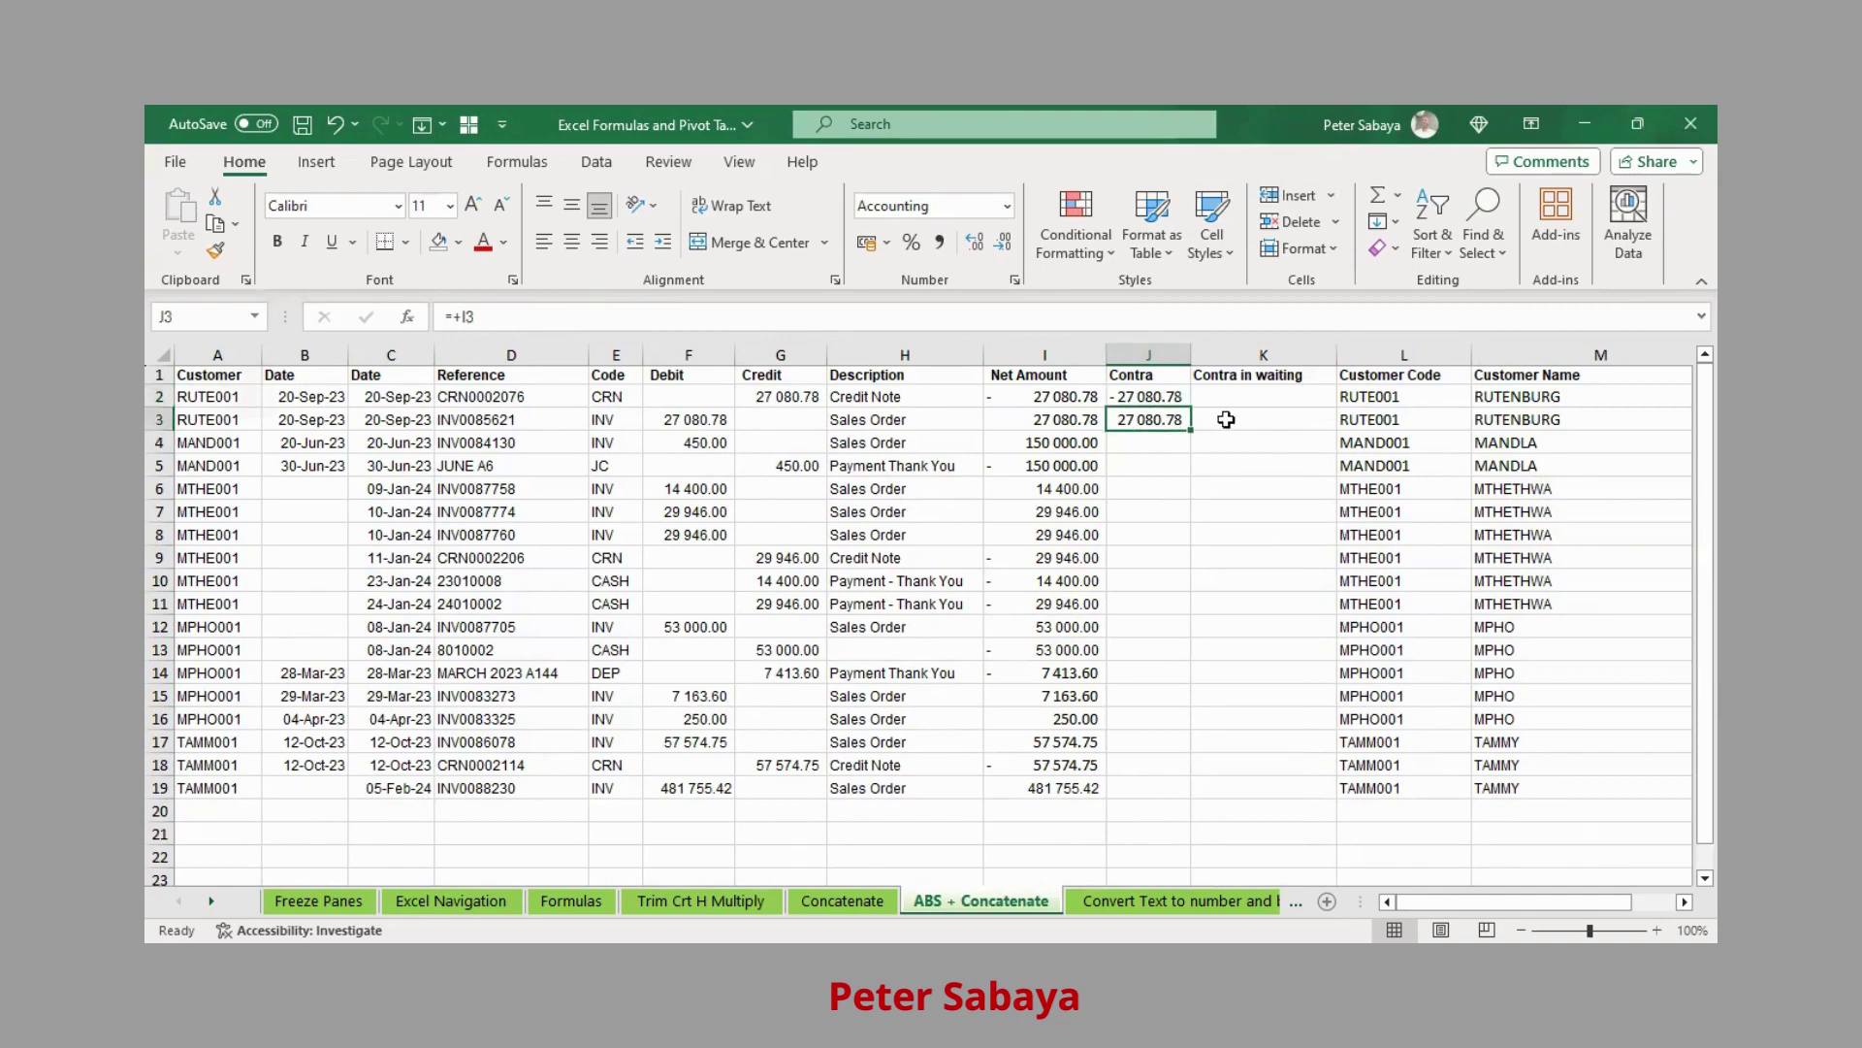
left_click_drag(1147, 398, 1072, 423)
left_click(1075, 402)
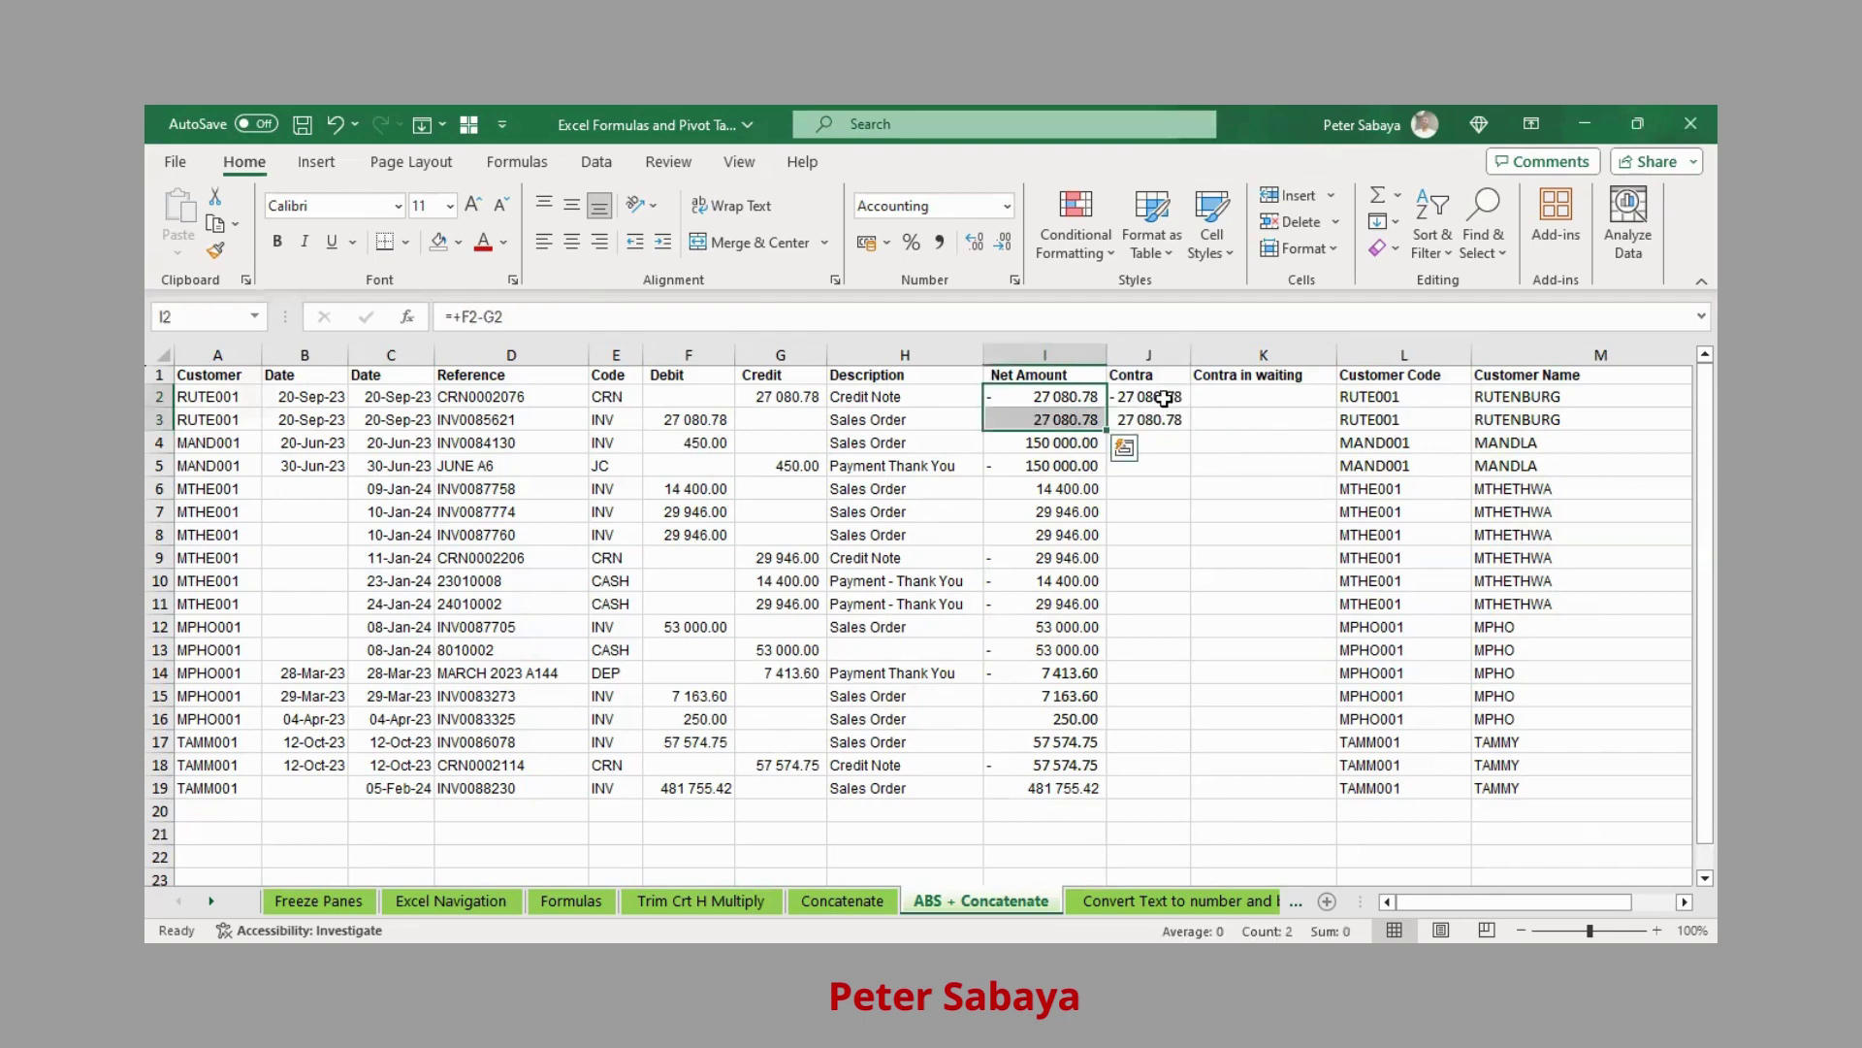
left_click(1164, 398)
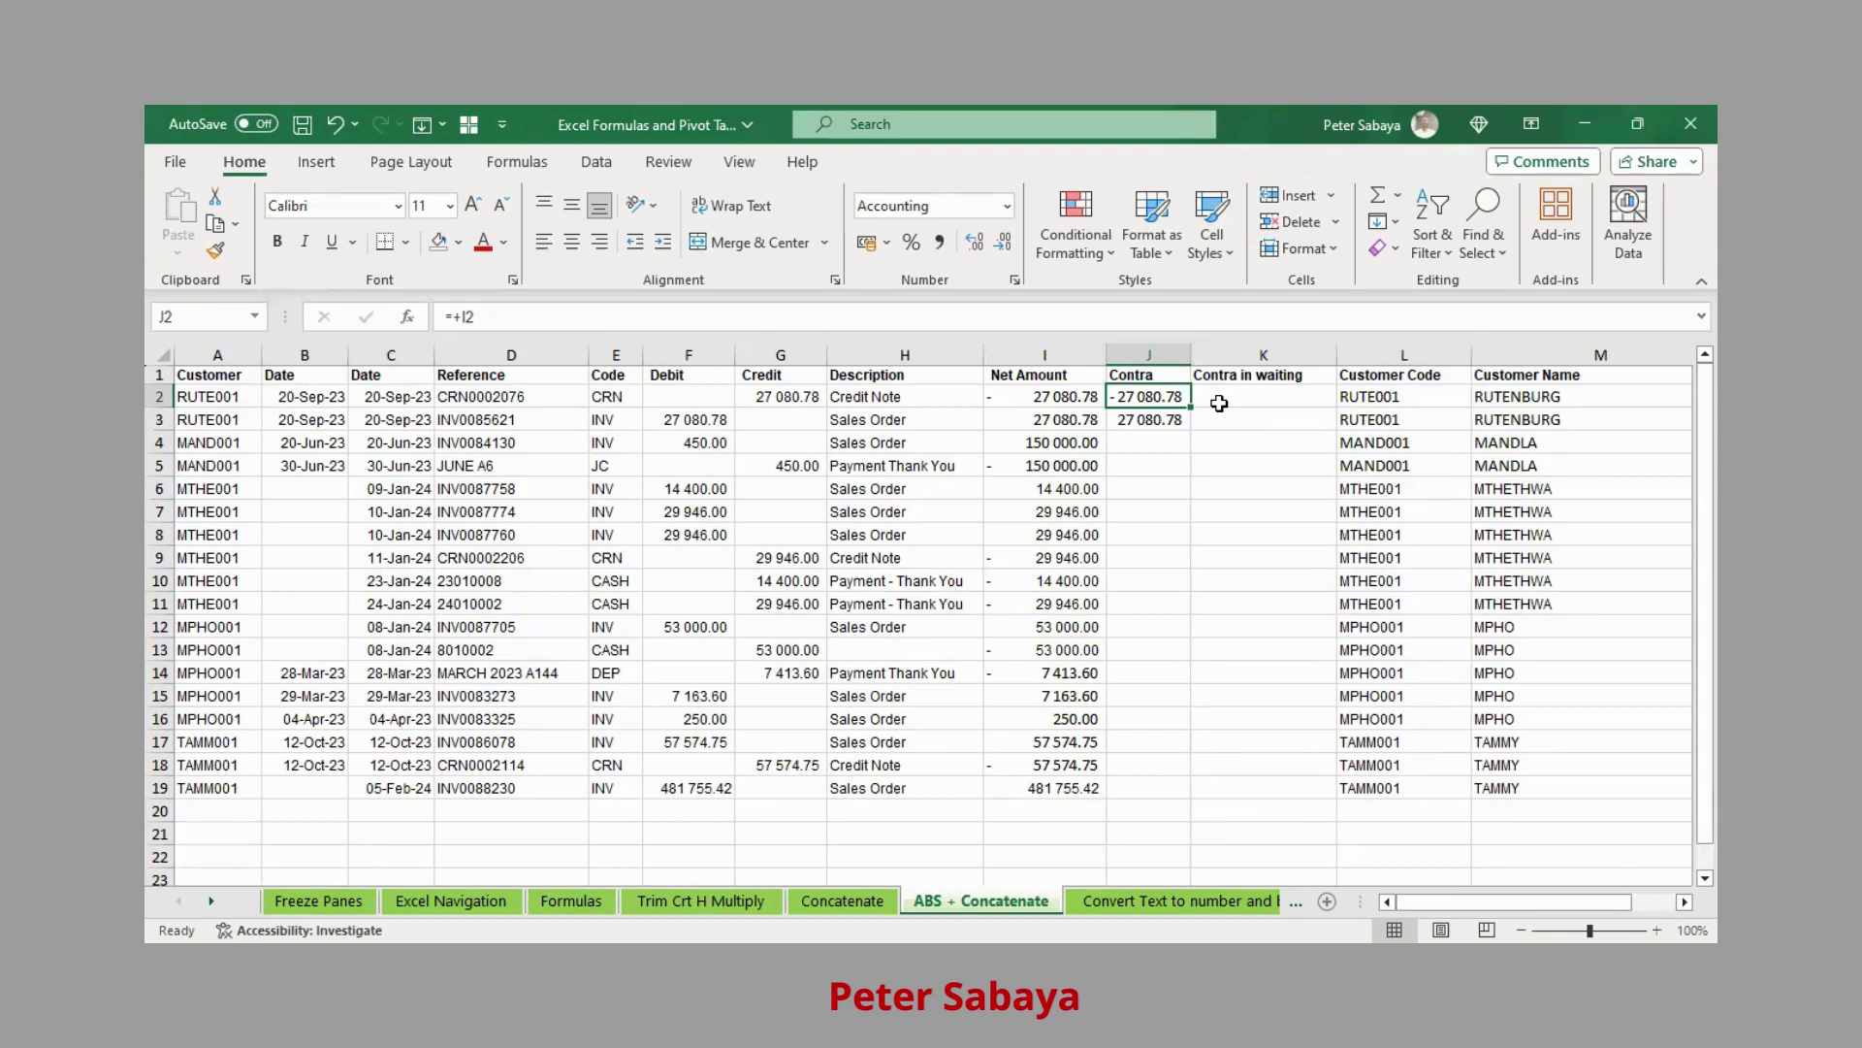
key("Delete")
key("Down")
key("Delete")
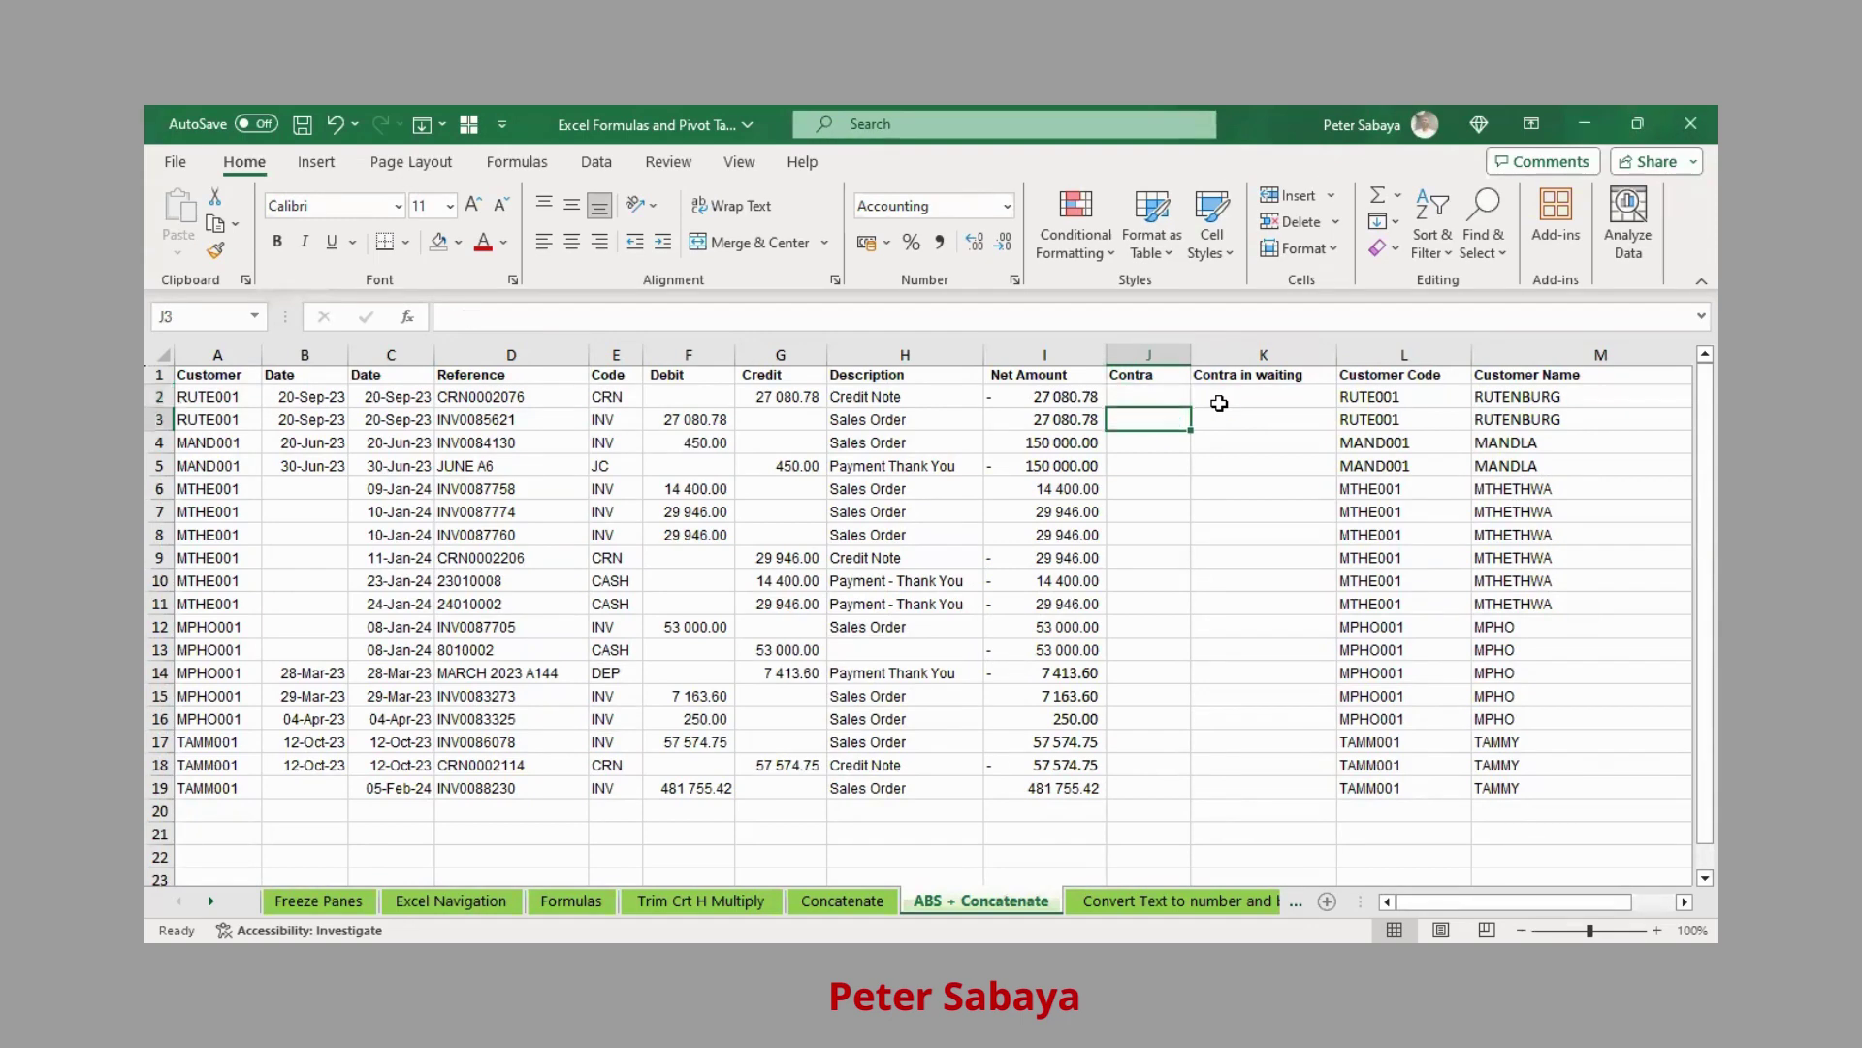
Enter =ABS(I2) in Contra cell J2 to return the absolute value of the Net Amount.
key("Up")
key("Up")
key("Down")
type("=")
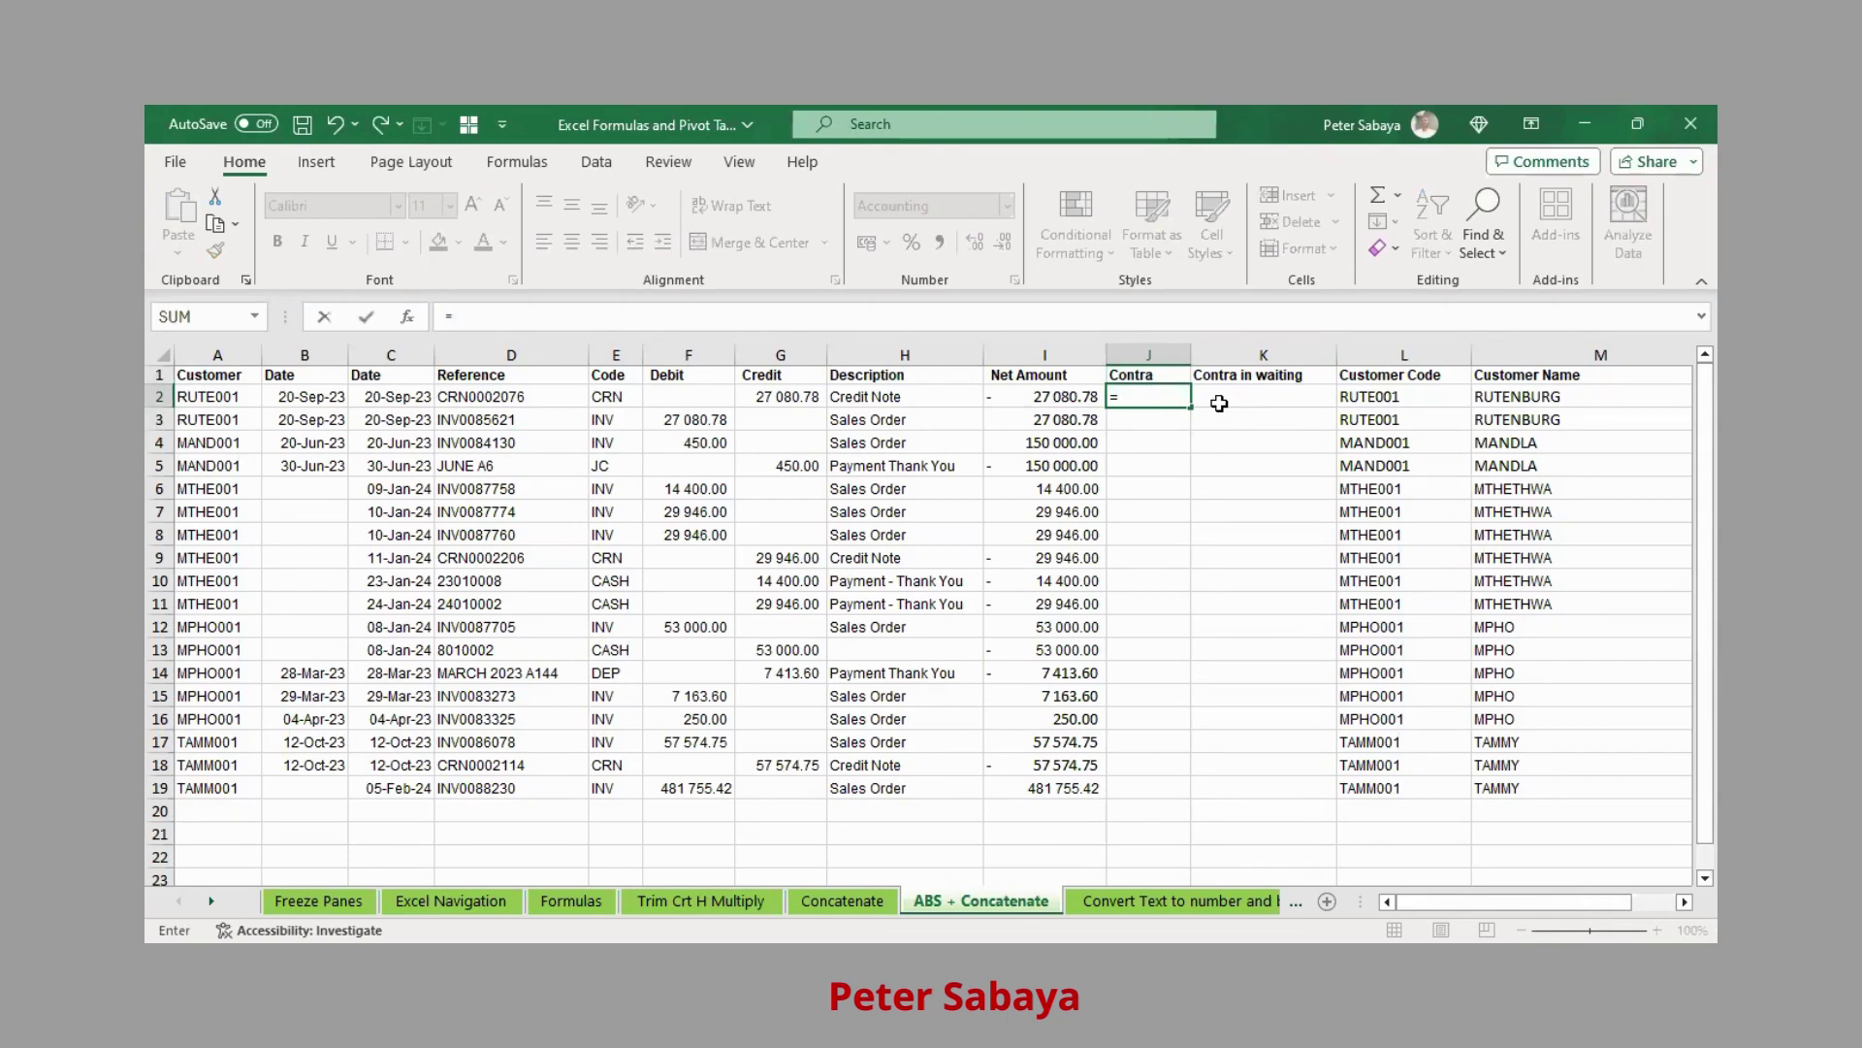
type("AB")
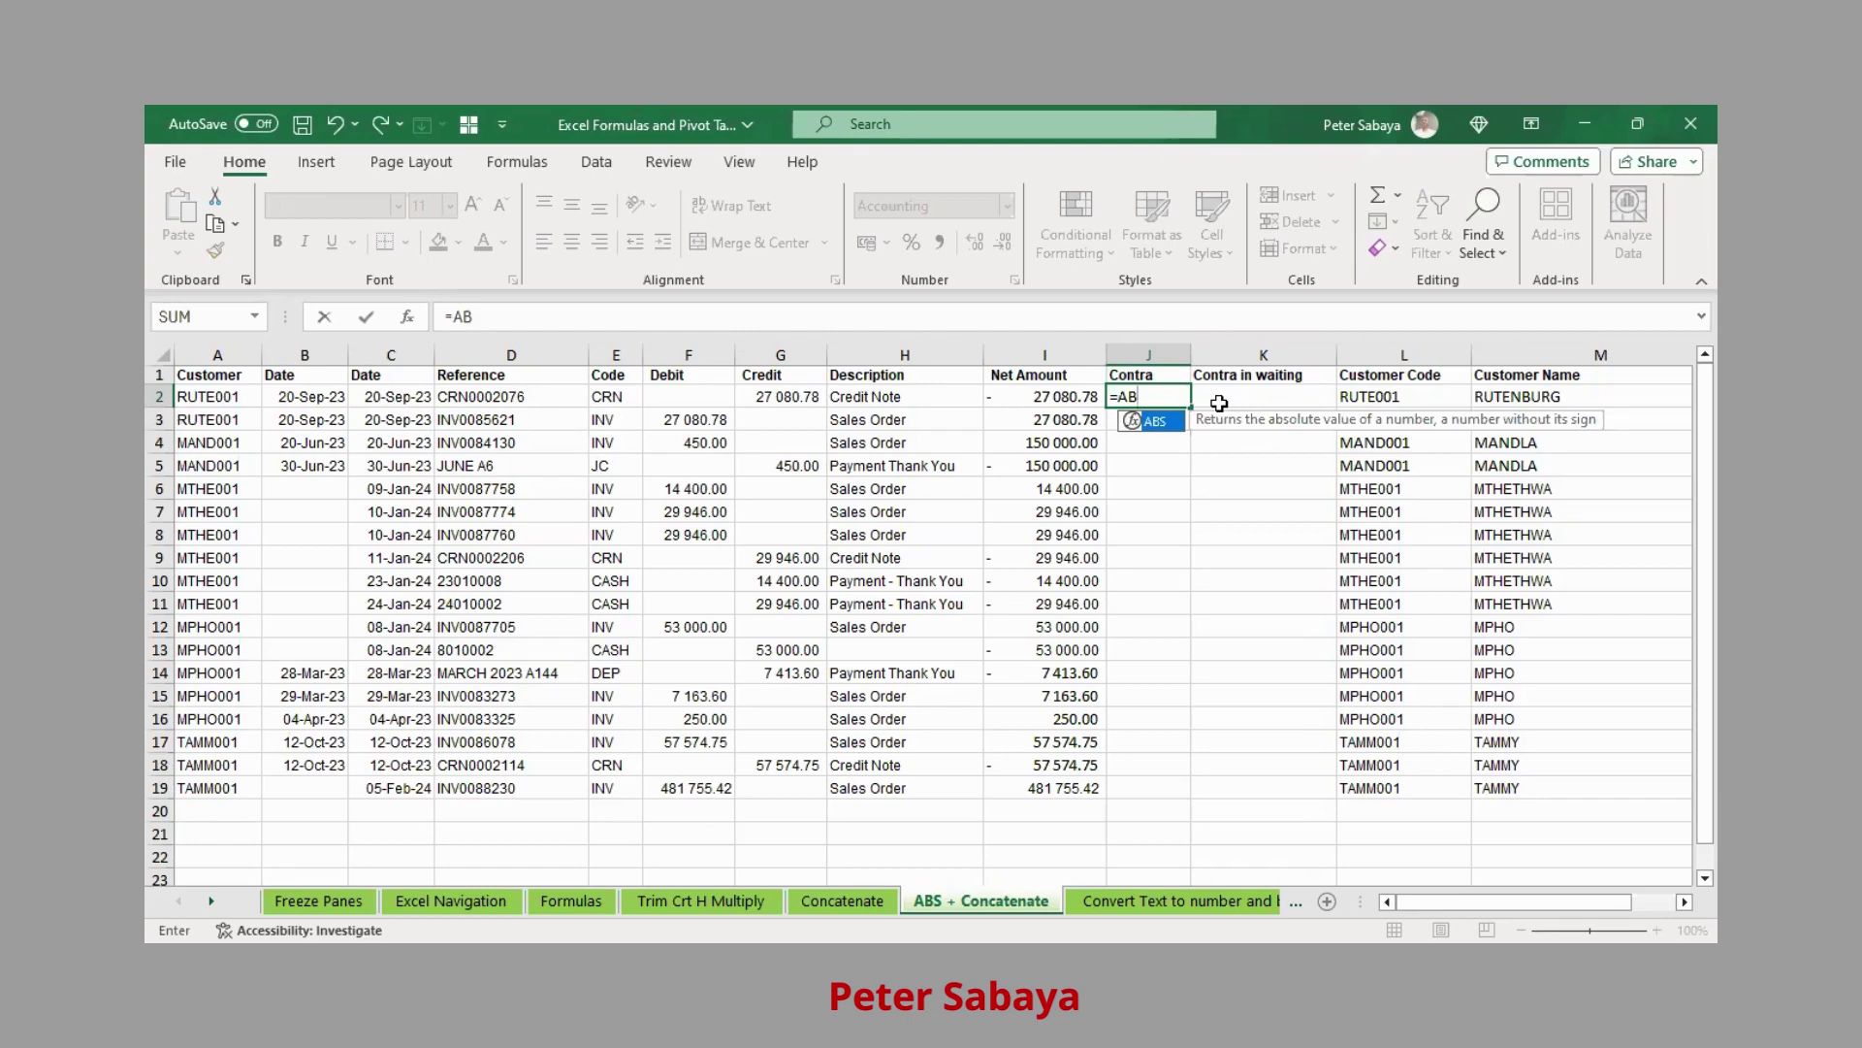
type("S(")
left_click(1066, 398)
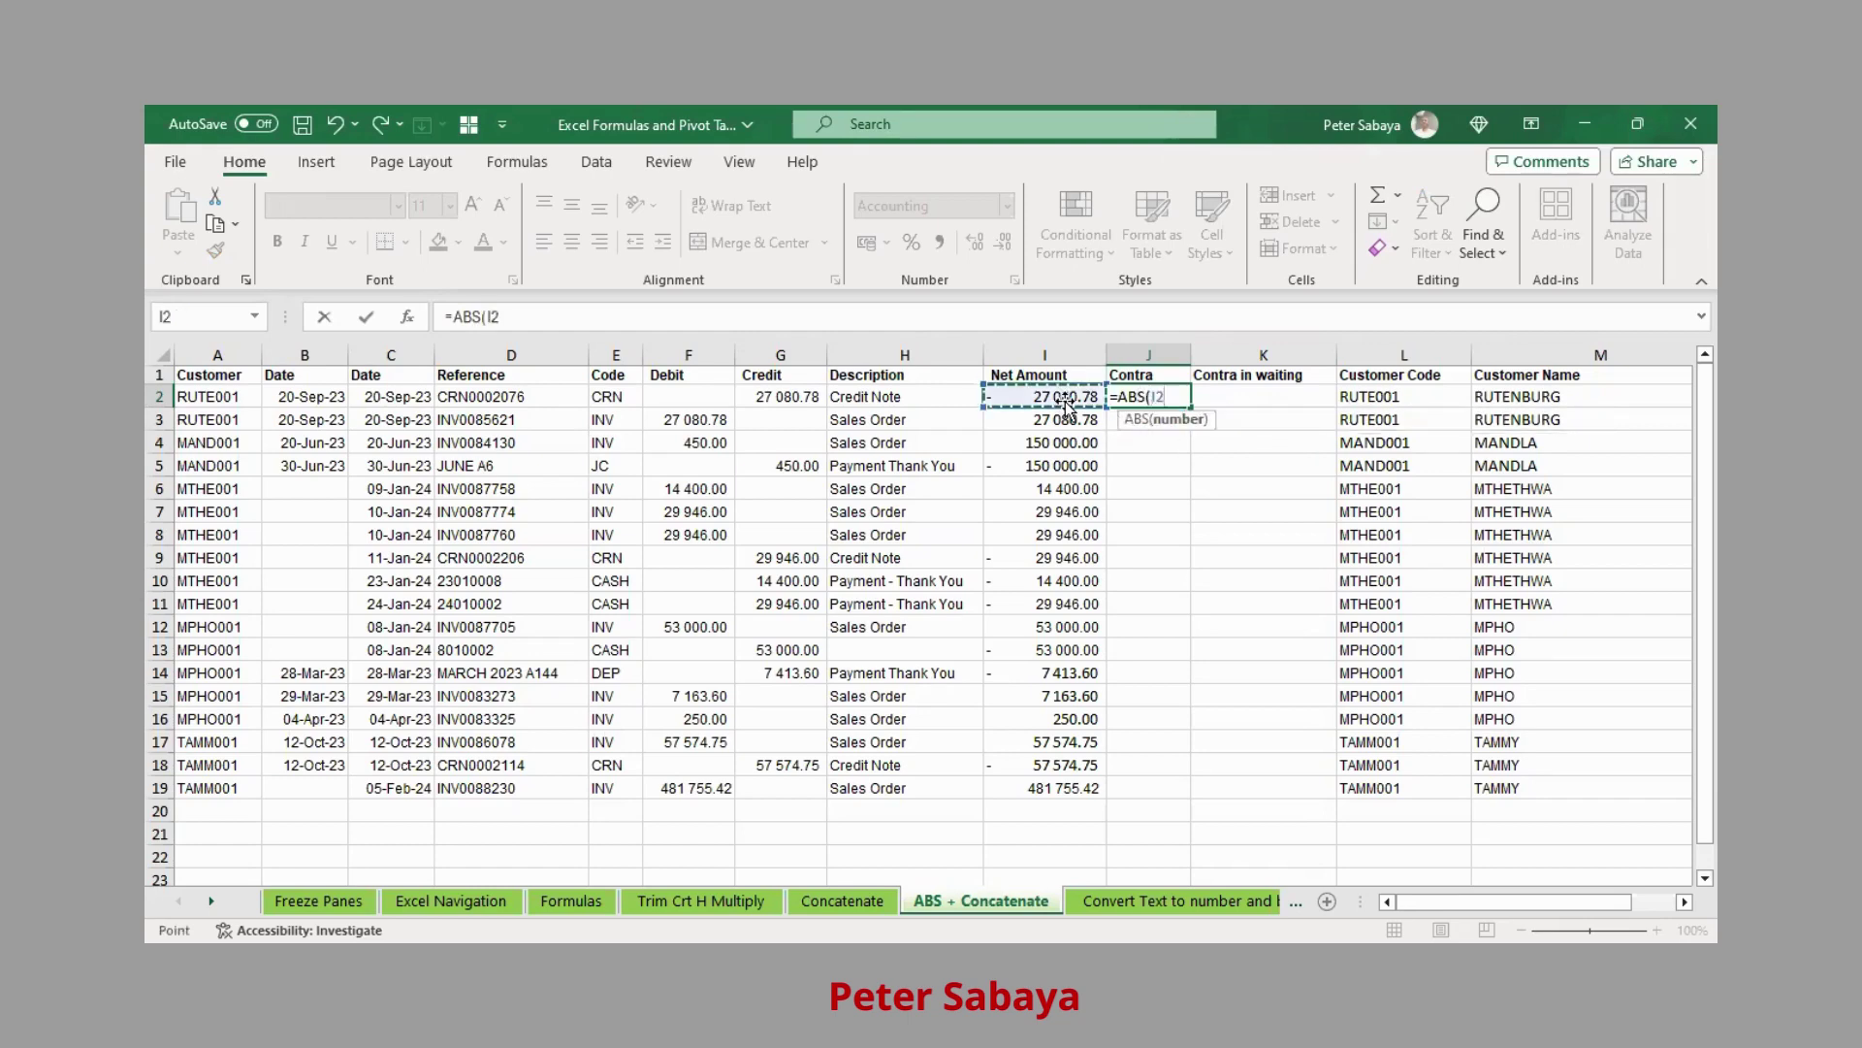
key("ctrl+Return")
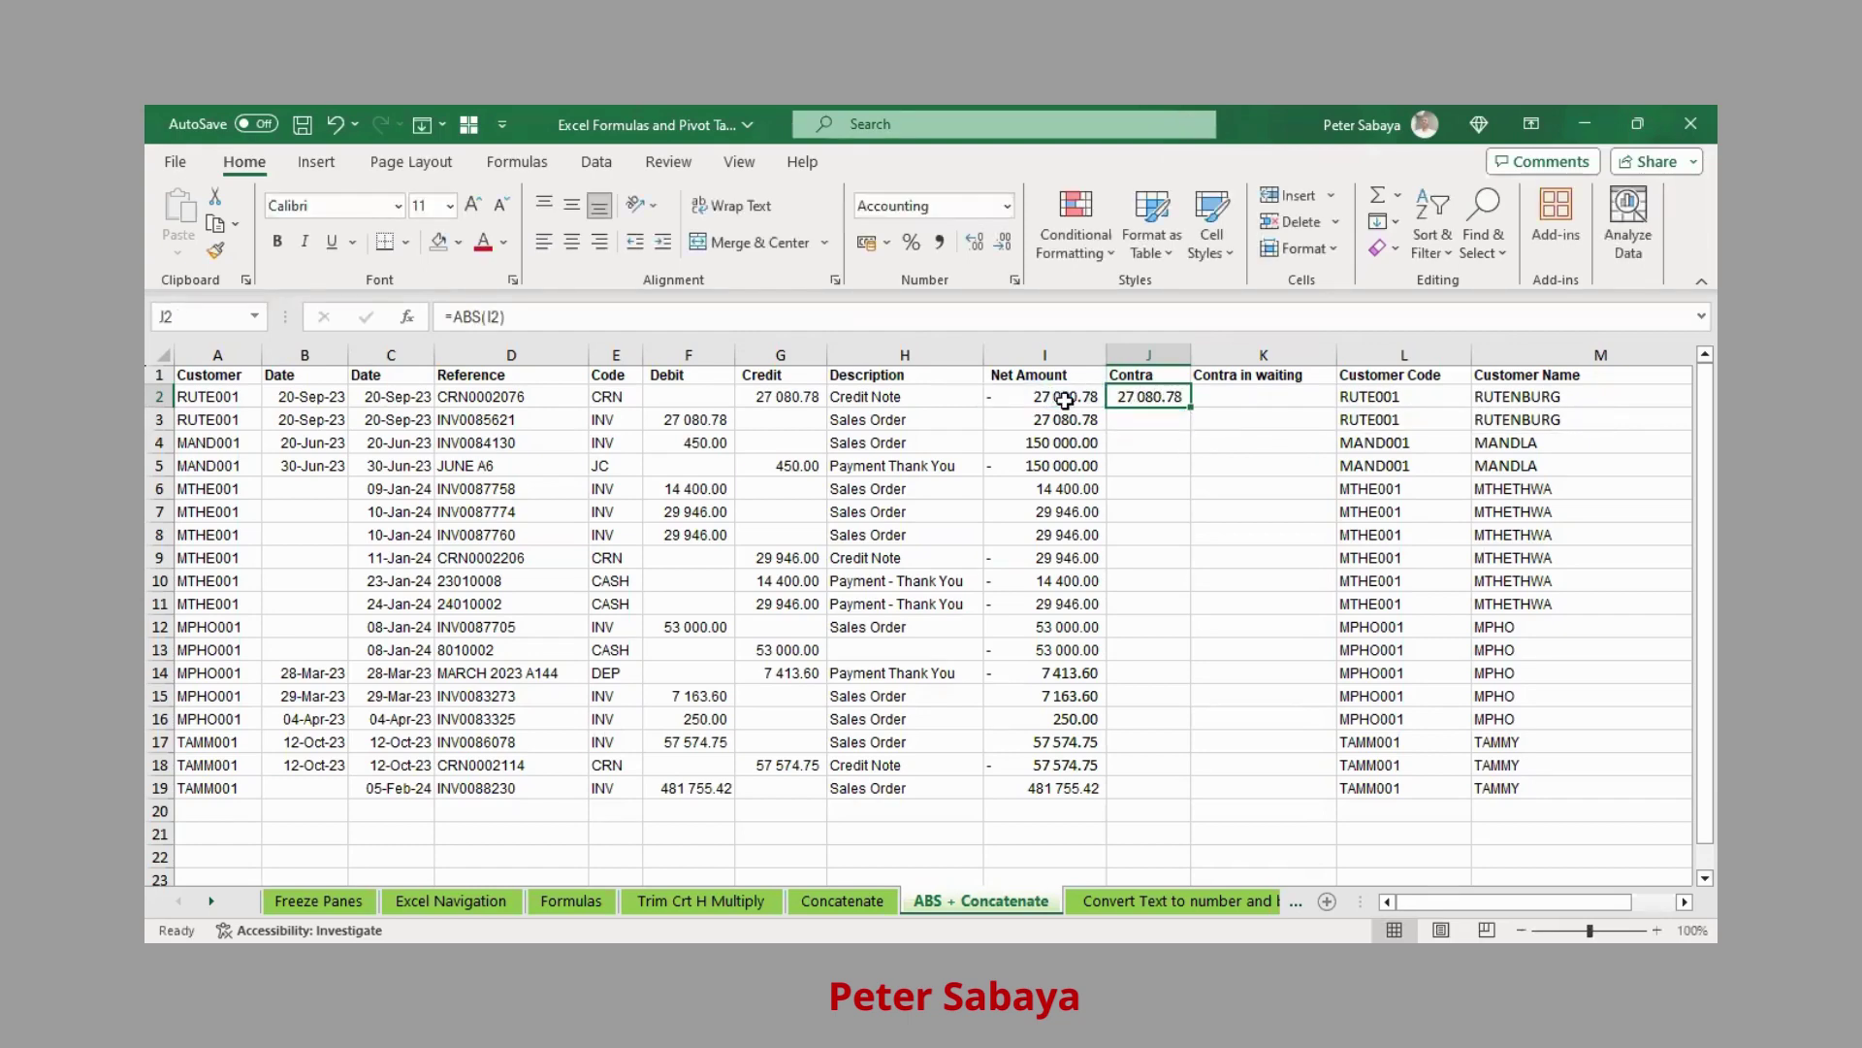
Copy the ABS formula from J2 into Contra cell J3.
key("ctrl+c")
left_click(1160, 414)
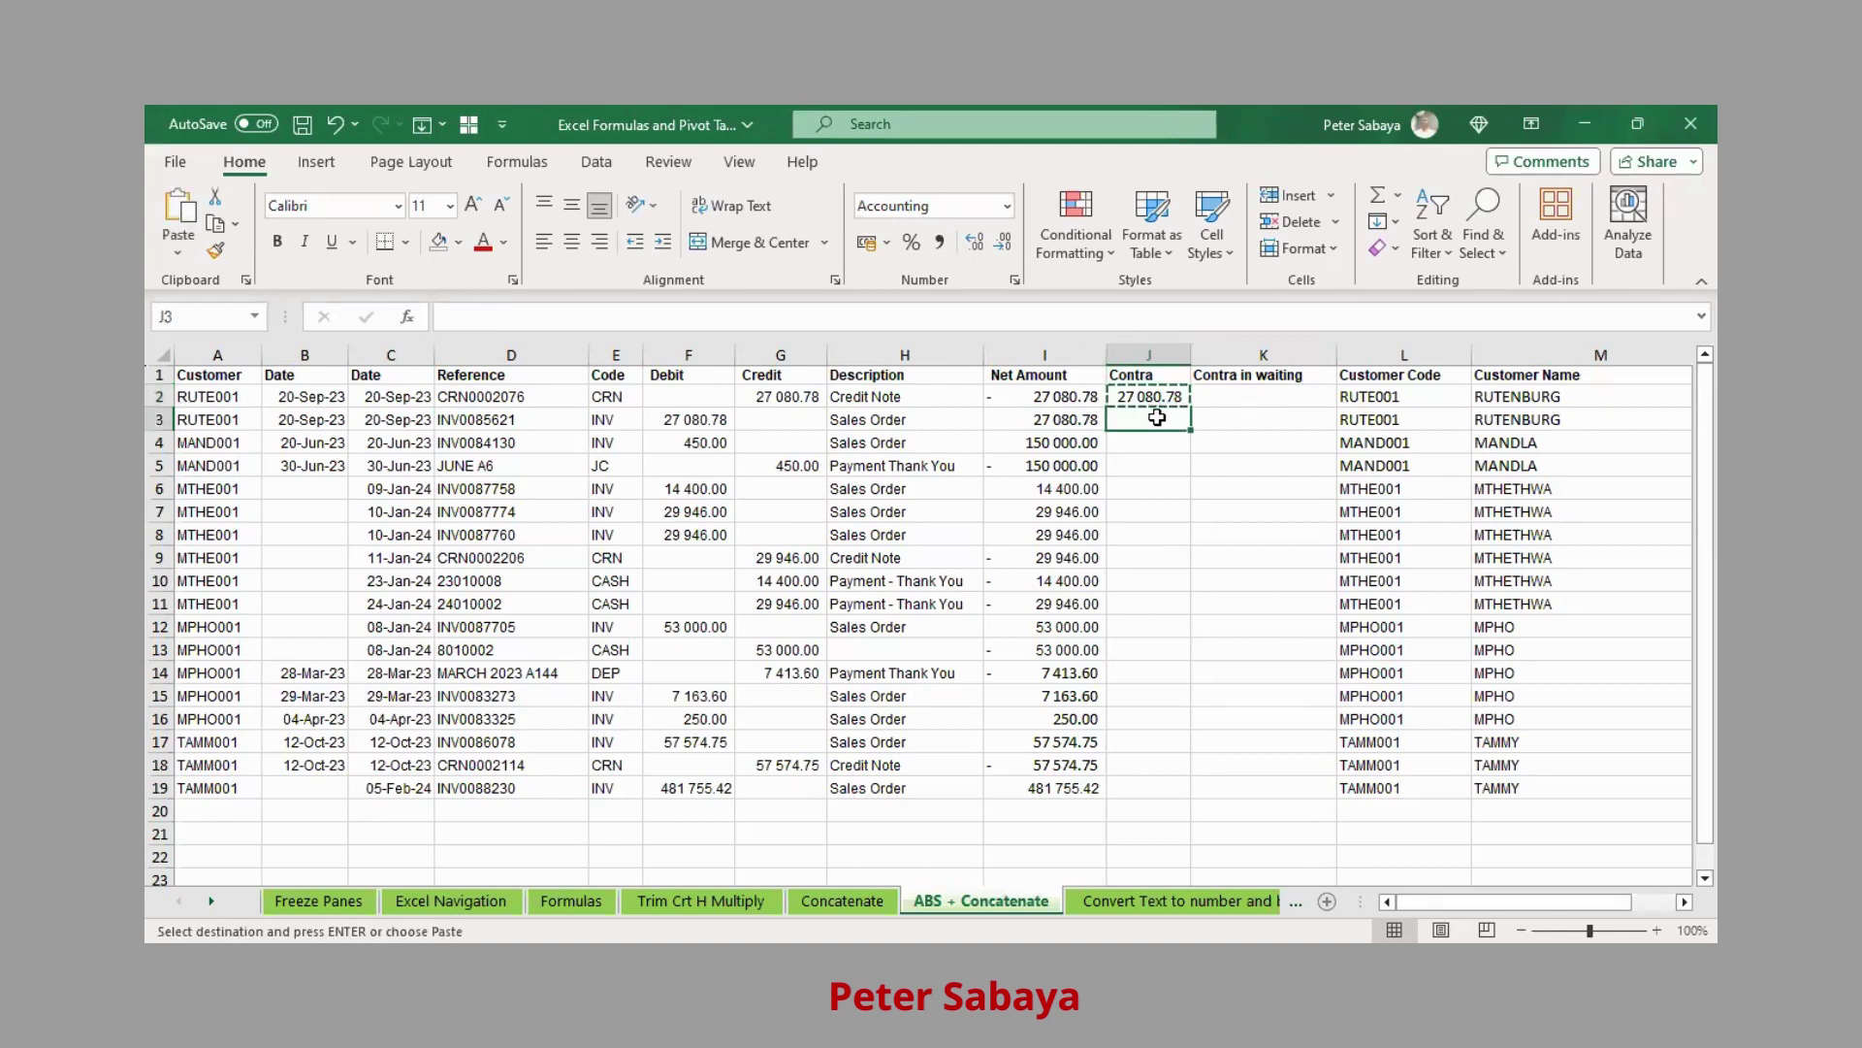
key("ctrl+v")
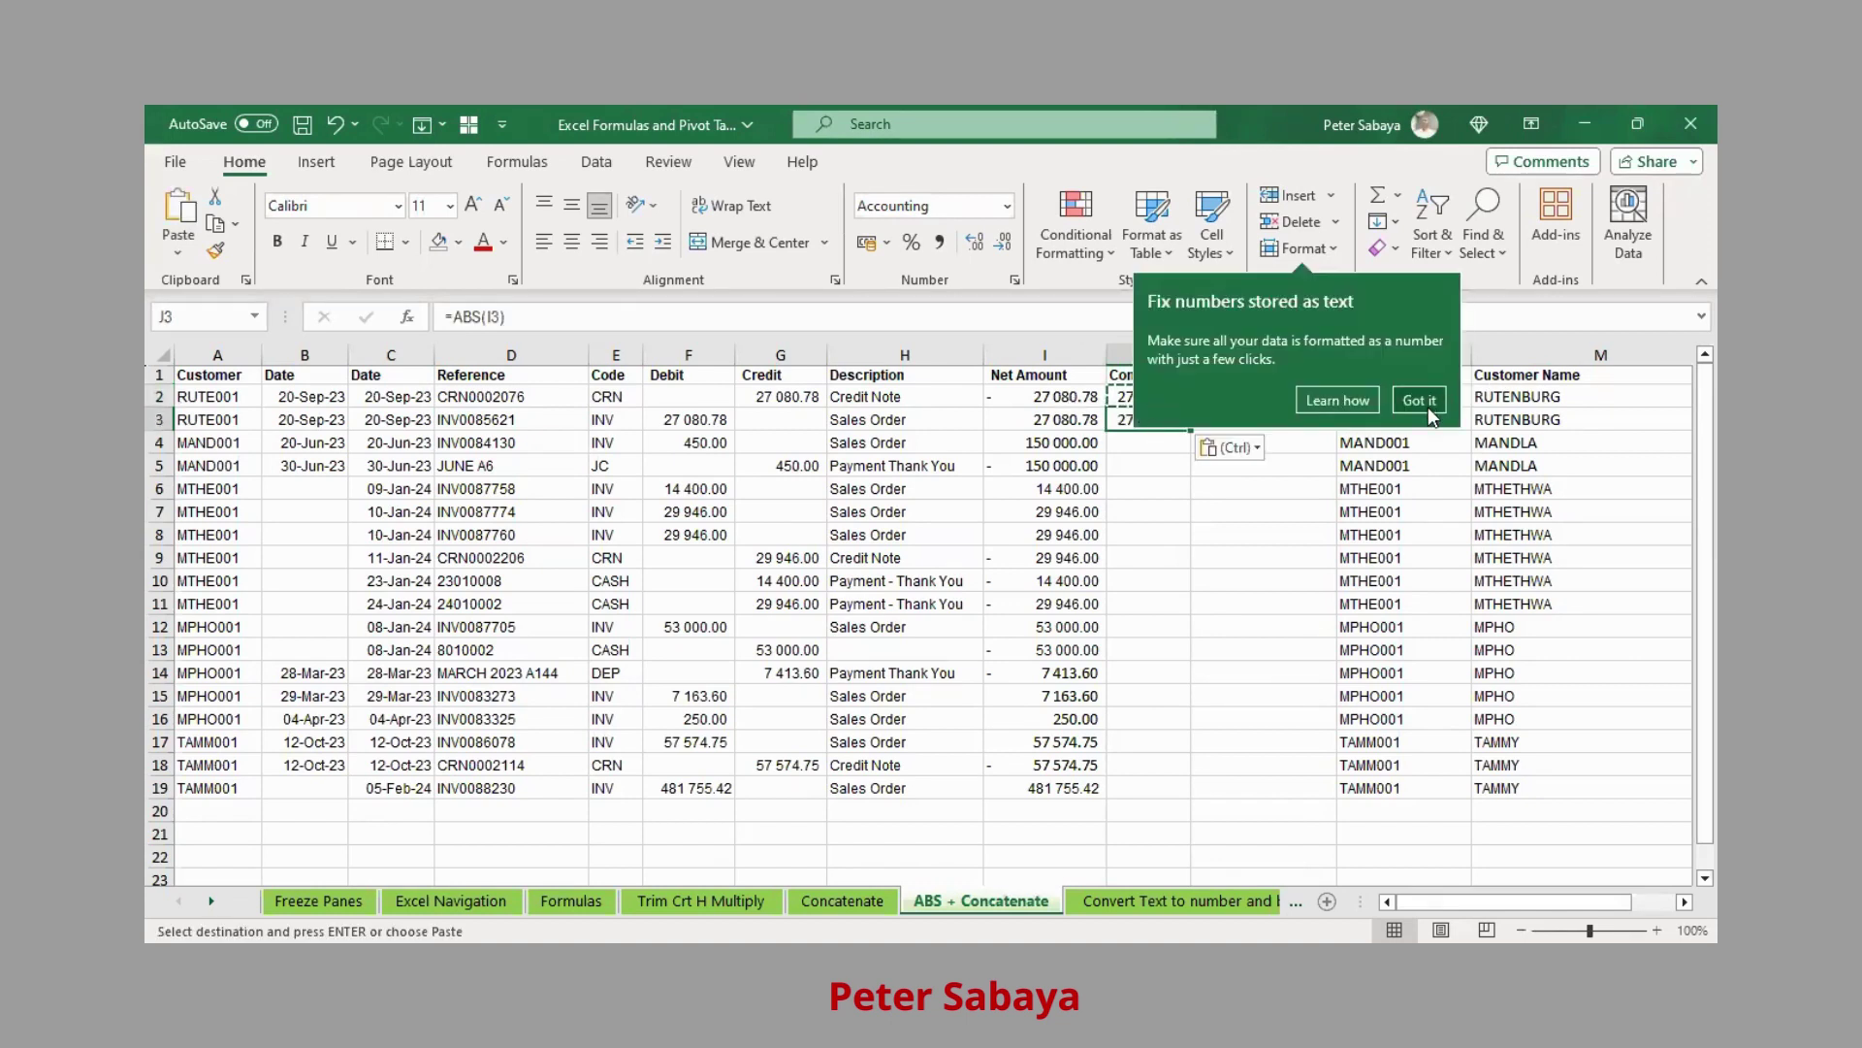
Compare the absolute values in Contra cells J2:J3 with the signed Net Amount values in I2:I3.
left_click_drag(1138, 398, 1138, 416)
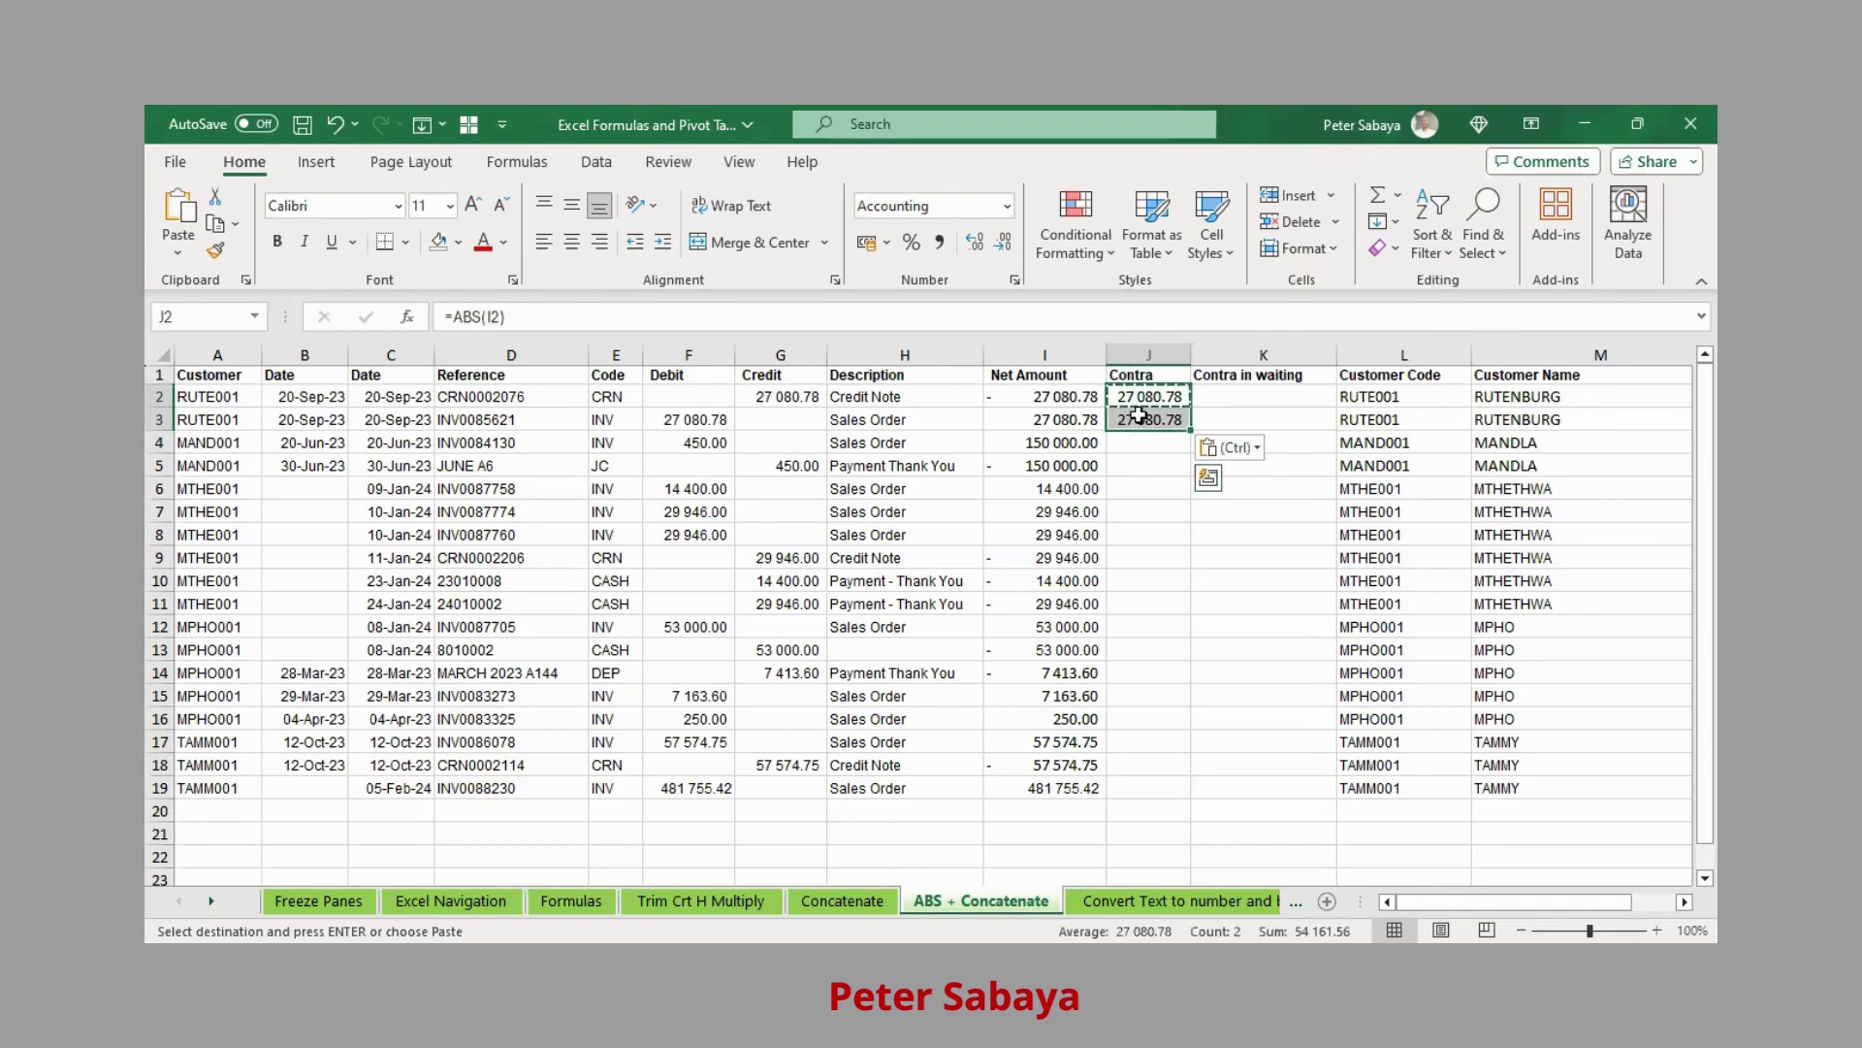
left_click(1143, 397)
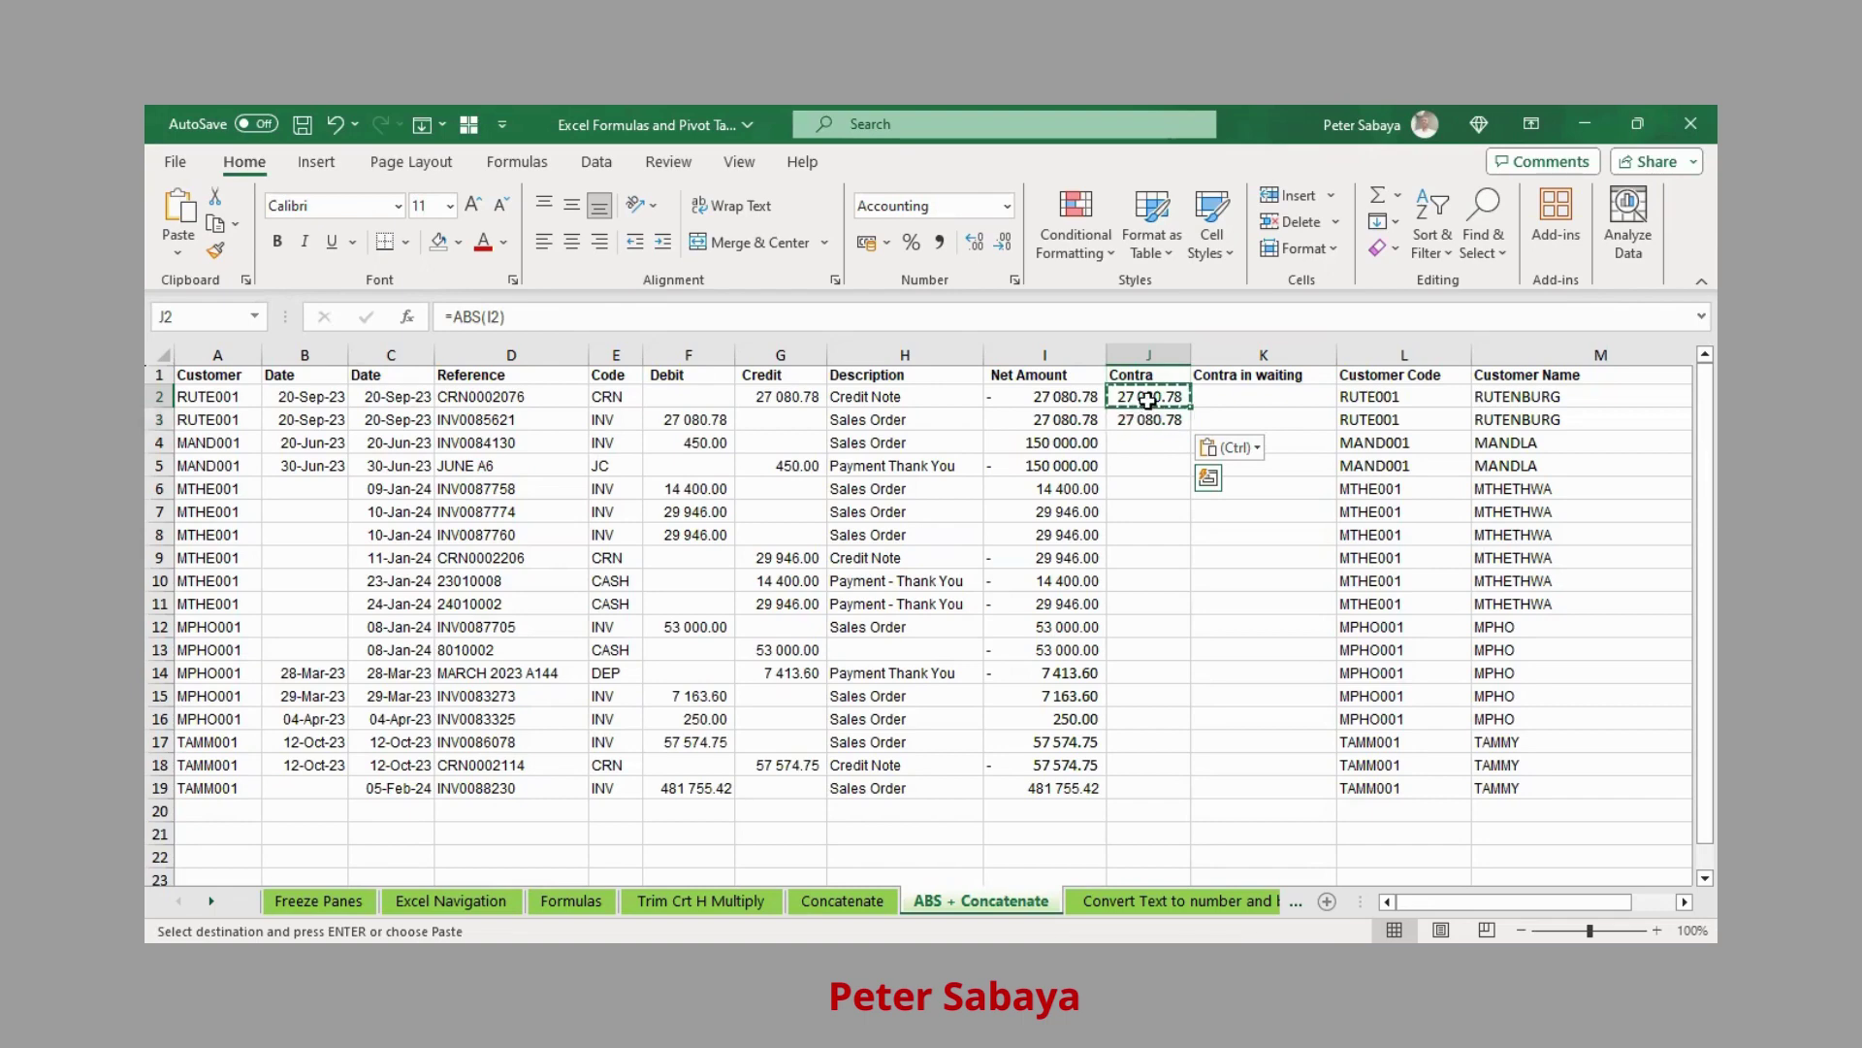
left_click(1036, 398)
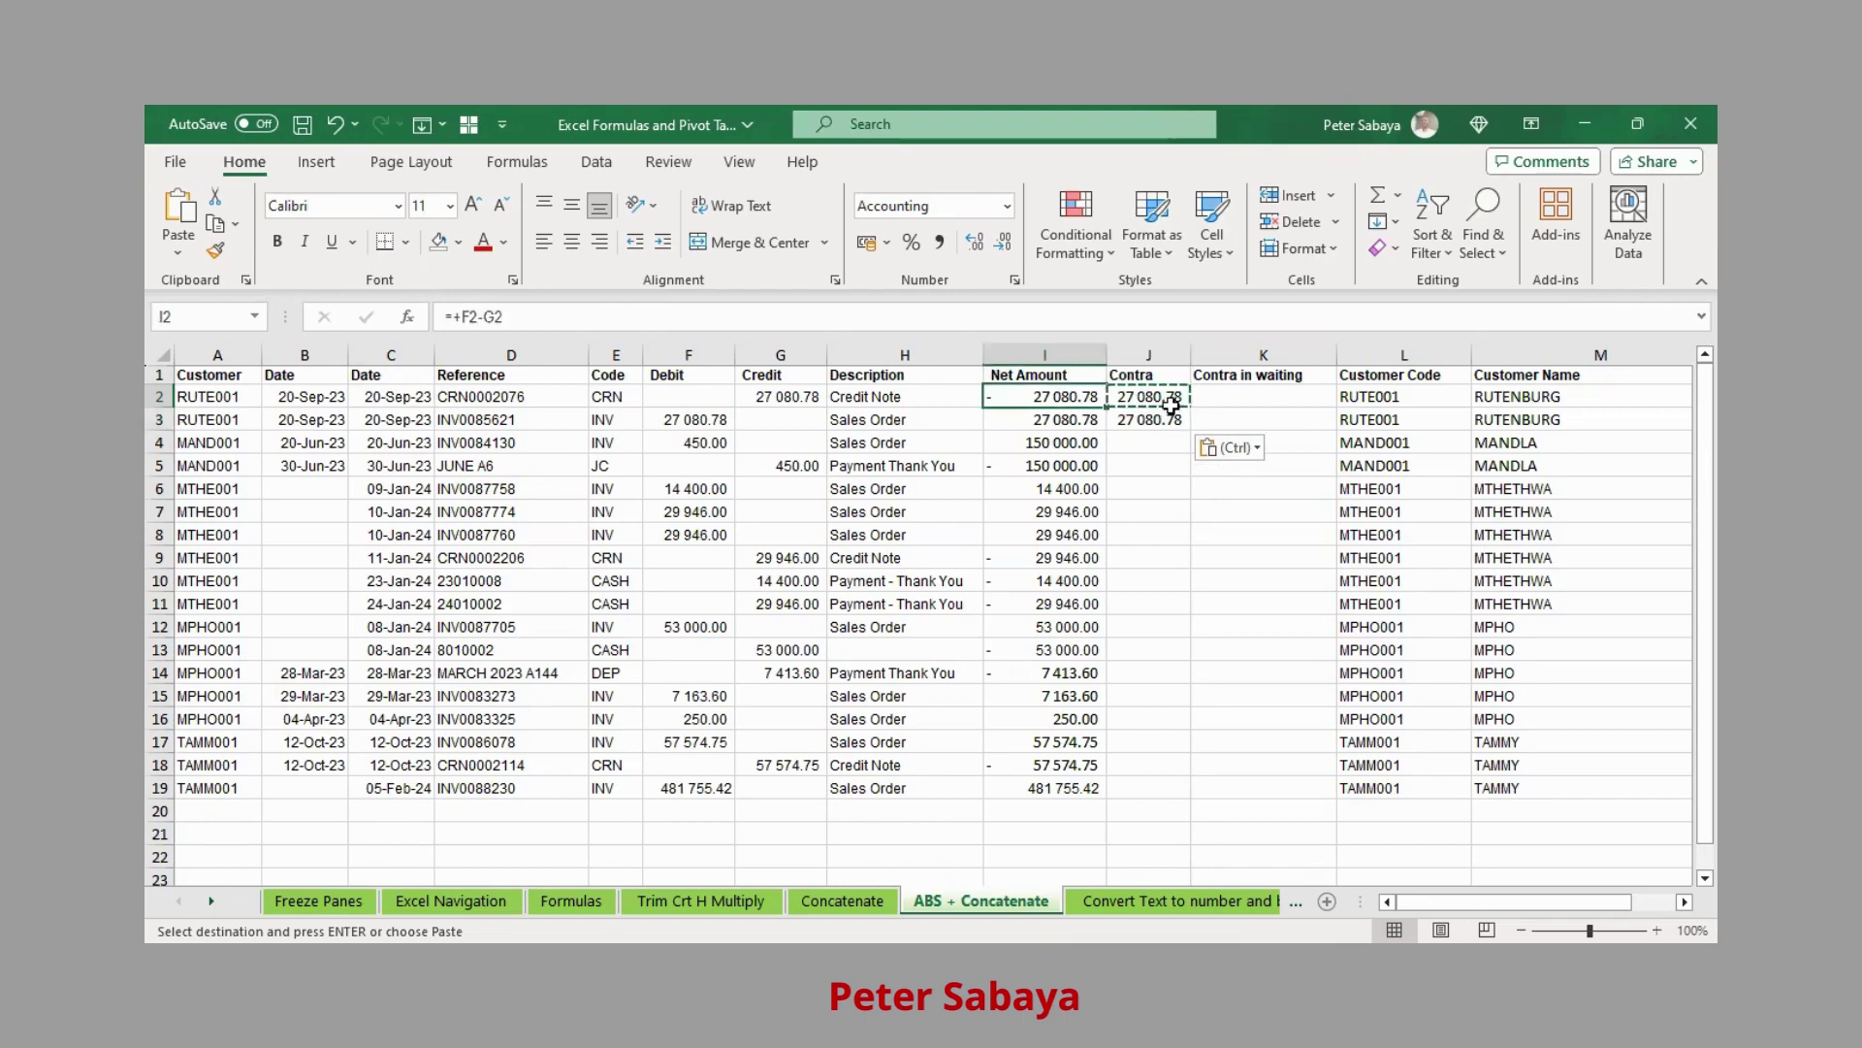
left_click_drag(1164, 399, 1157, 415)
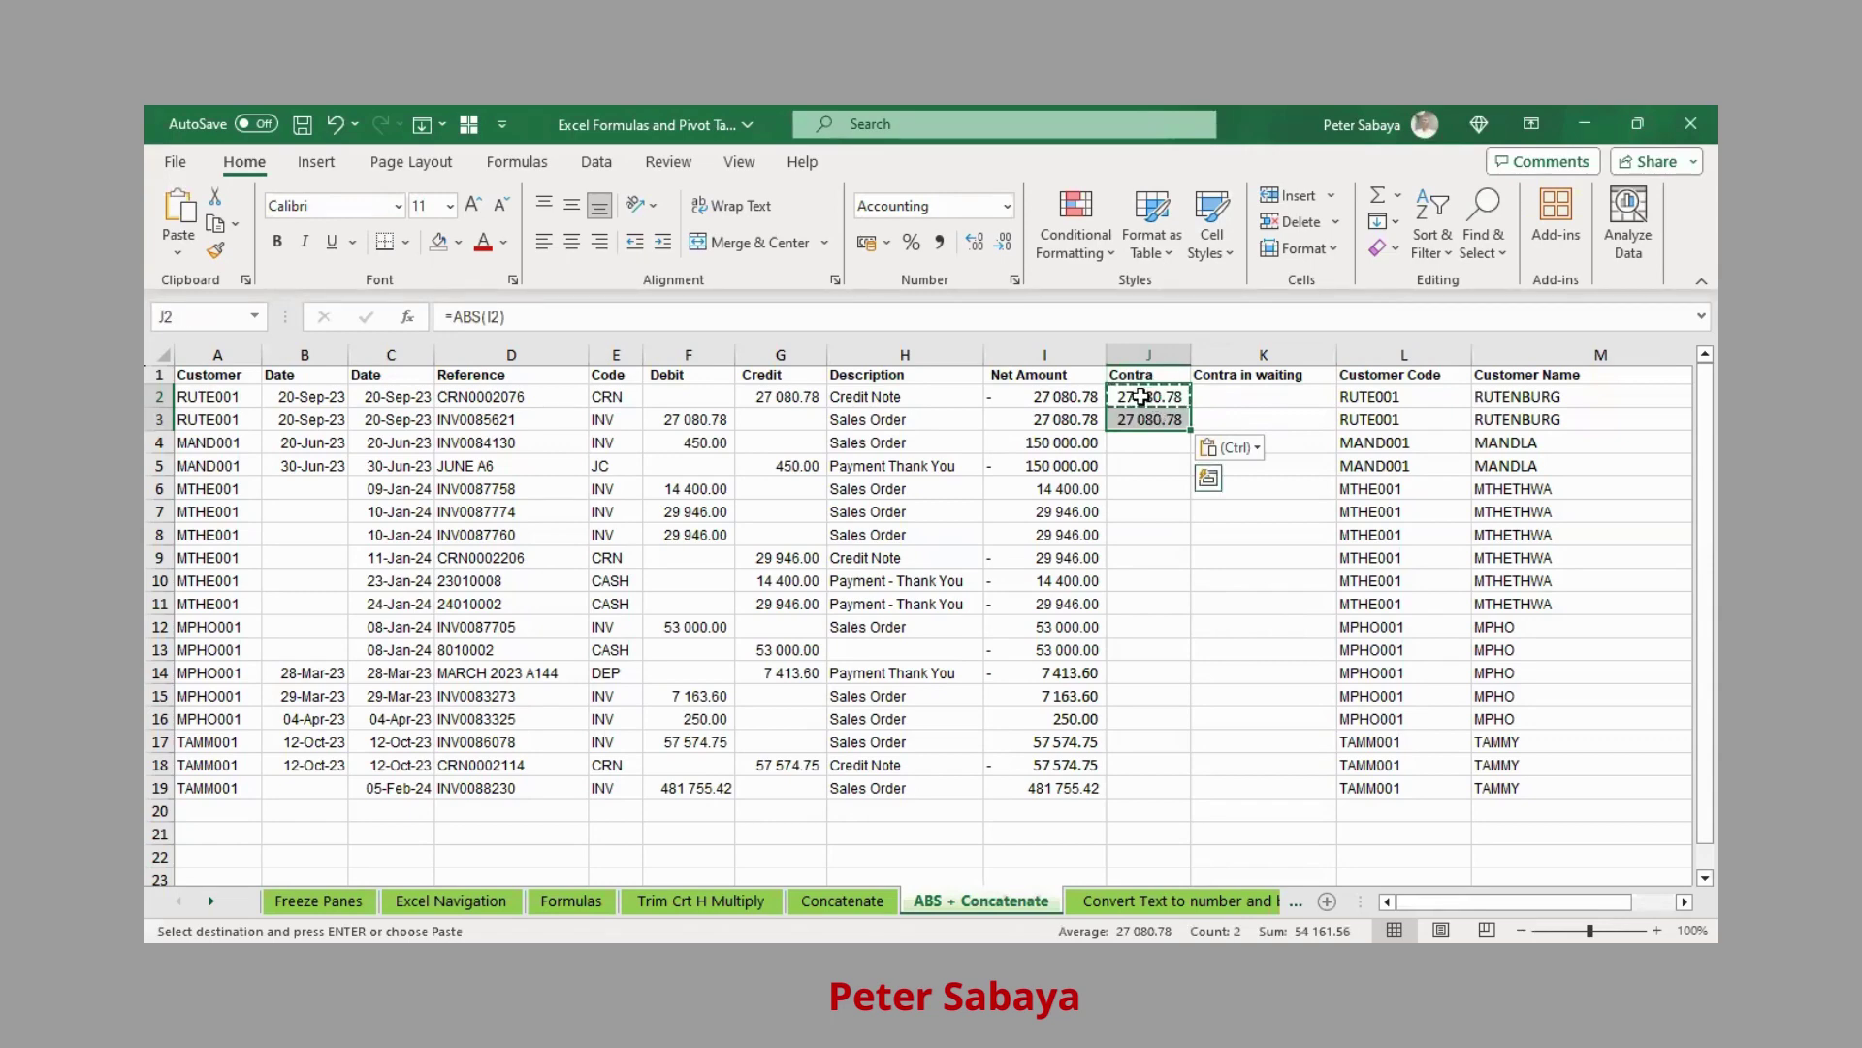
left_click_drag(1143, 396, 1134, 422)
left_click_drag(1067, 397, 1077, 409)
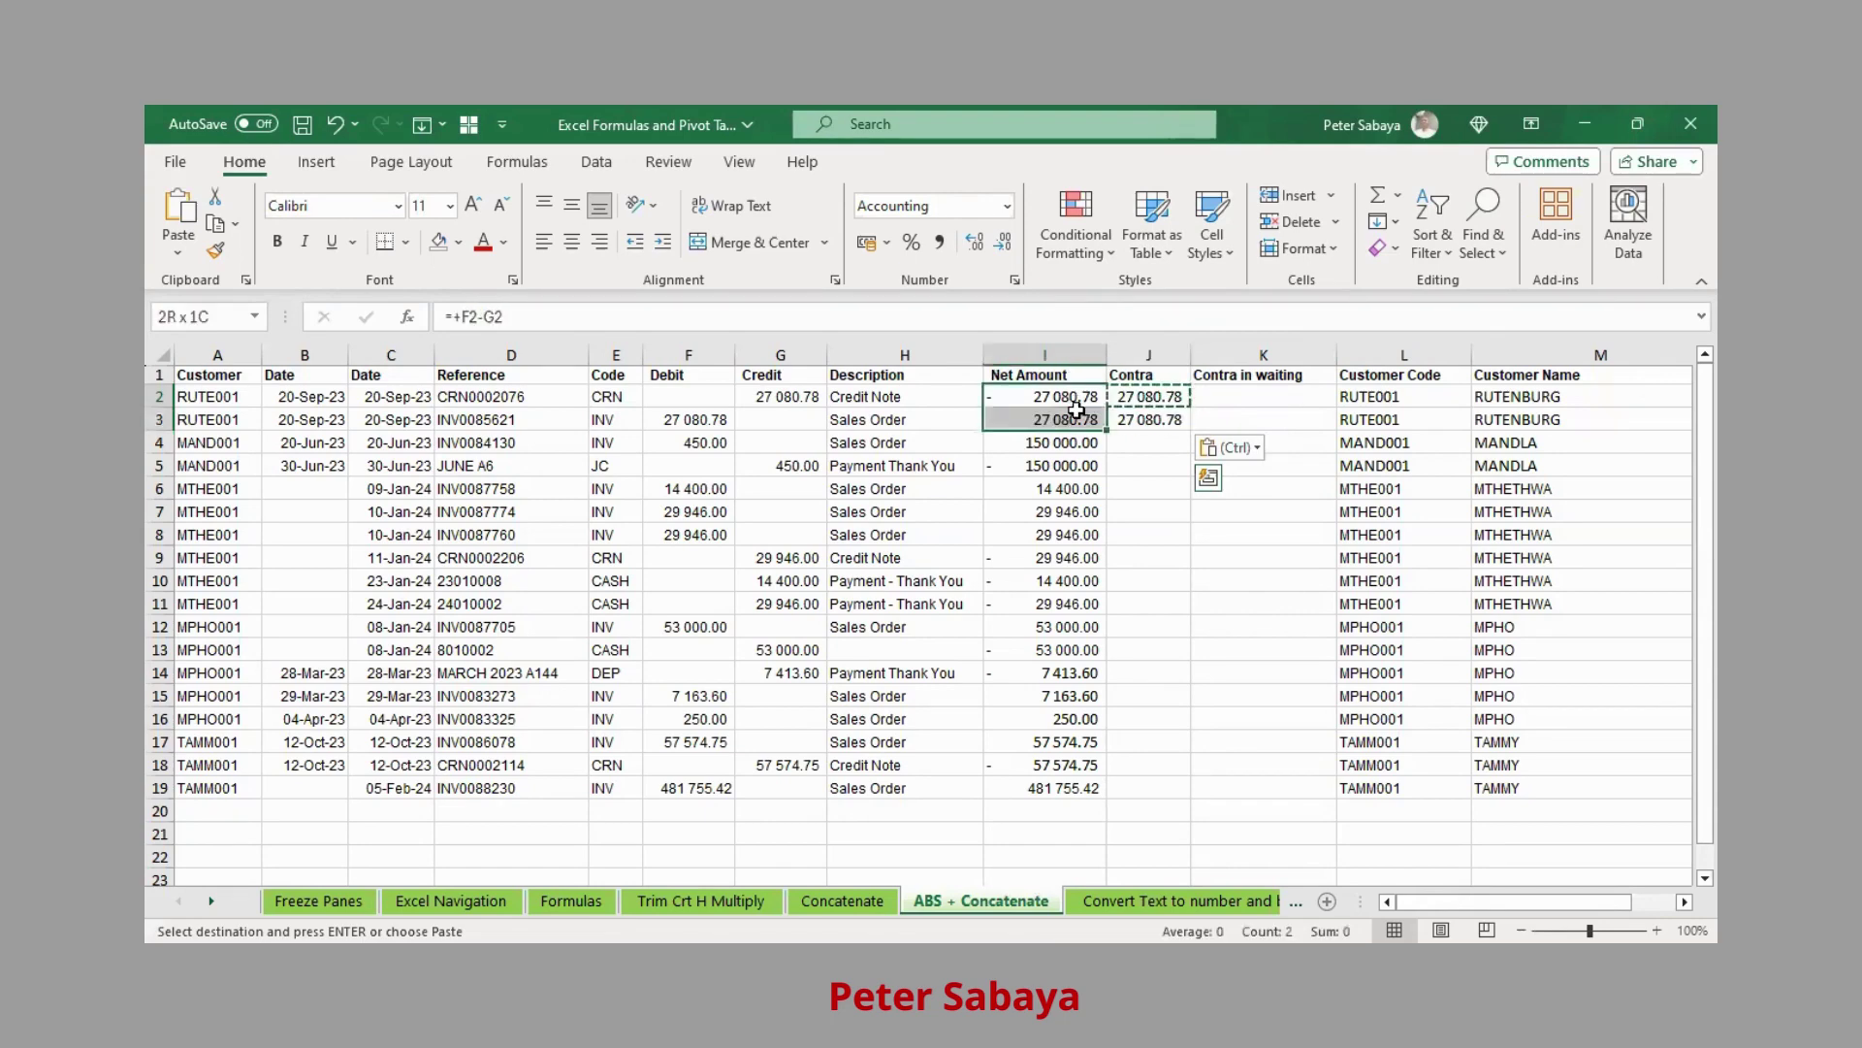
left_click(1067, 787)
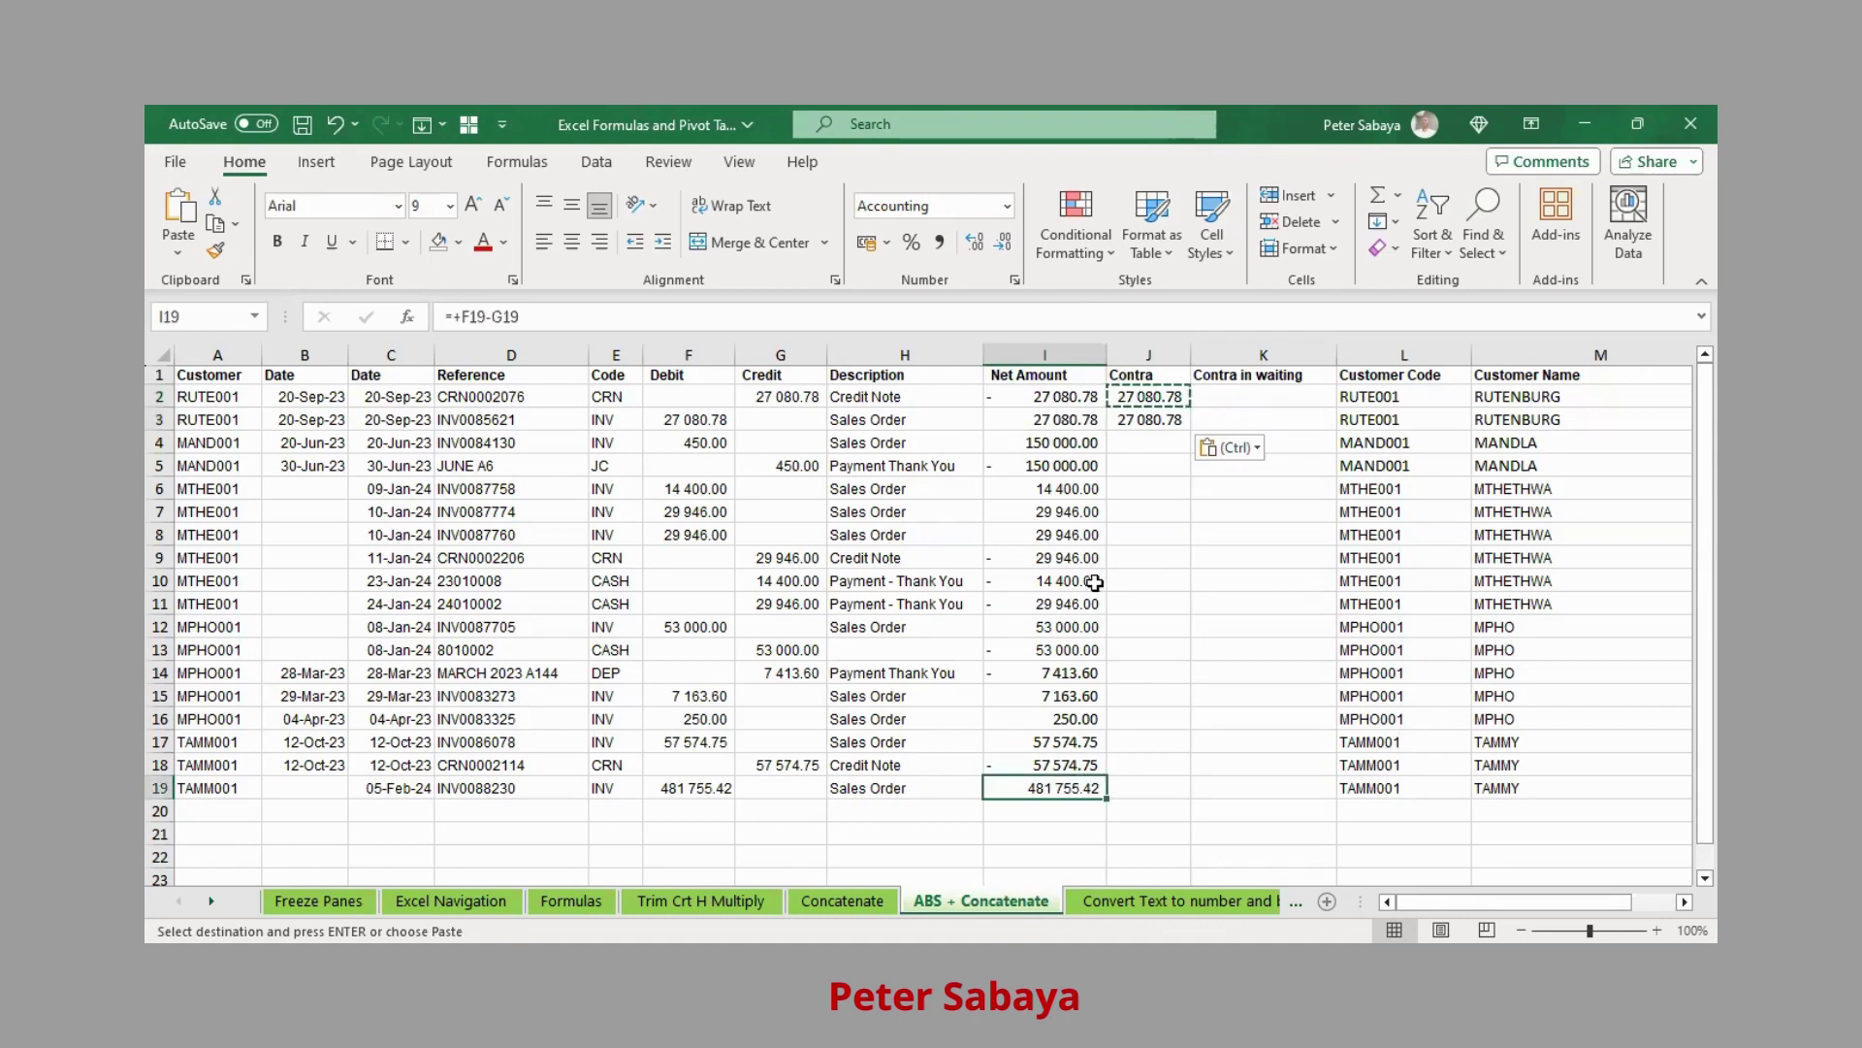
left_click(1161, 396)
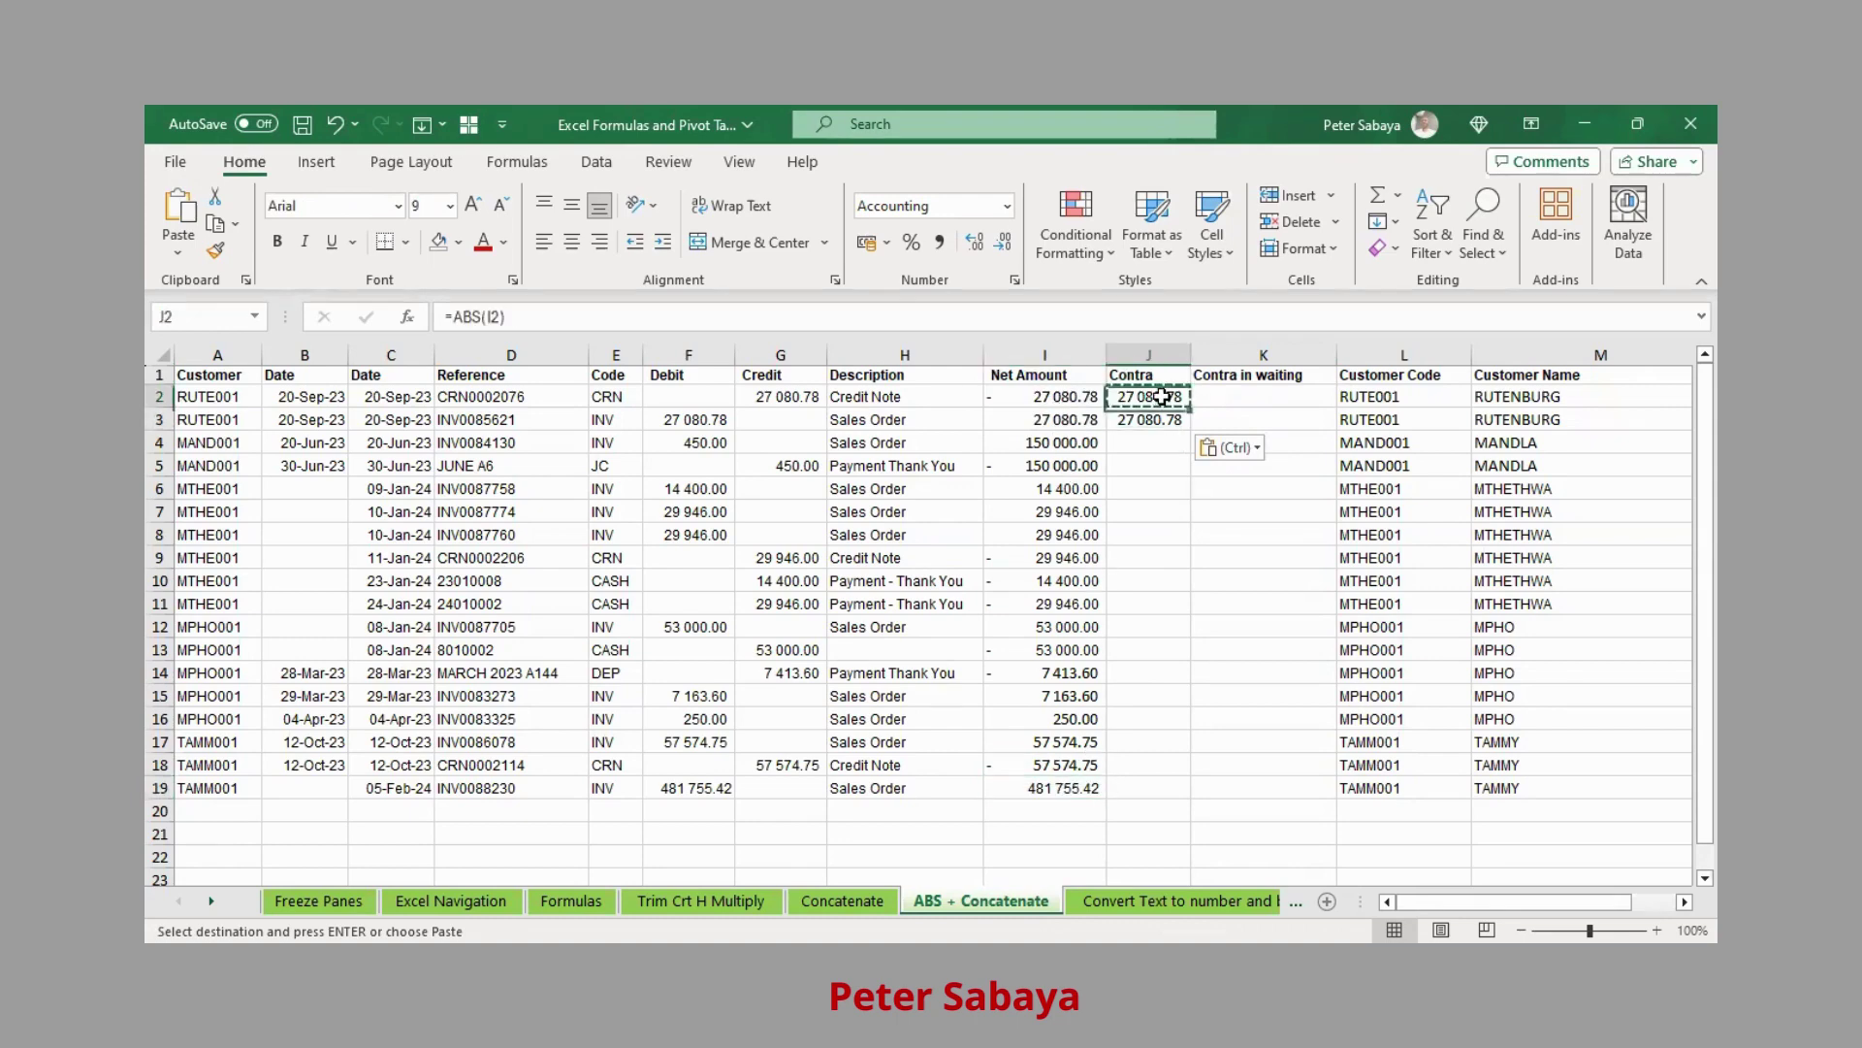
left_click(1064, 397)
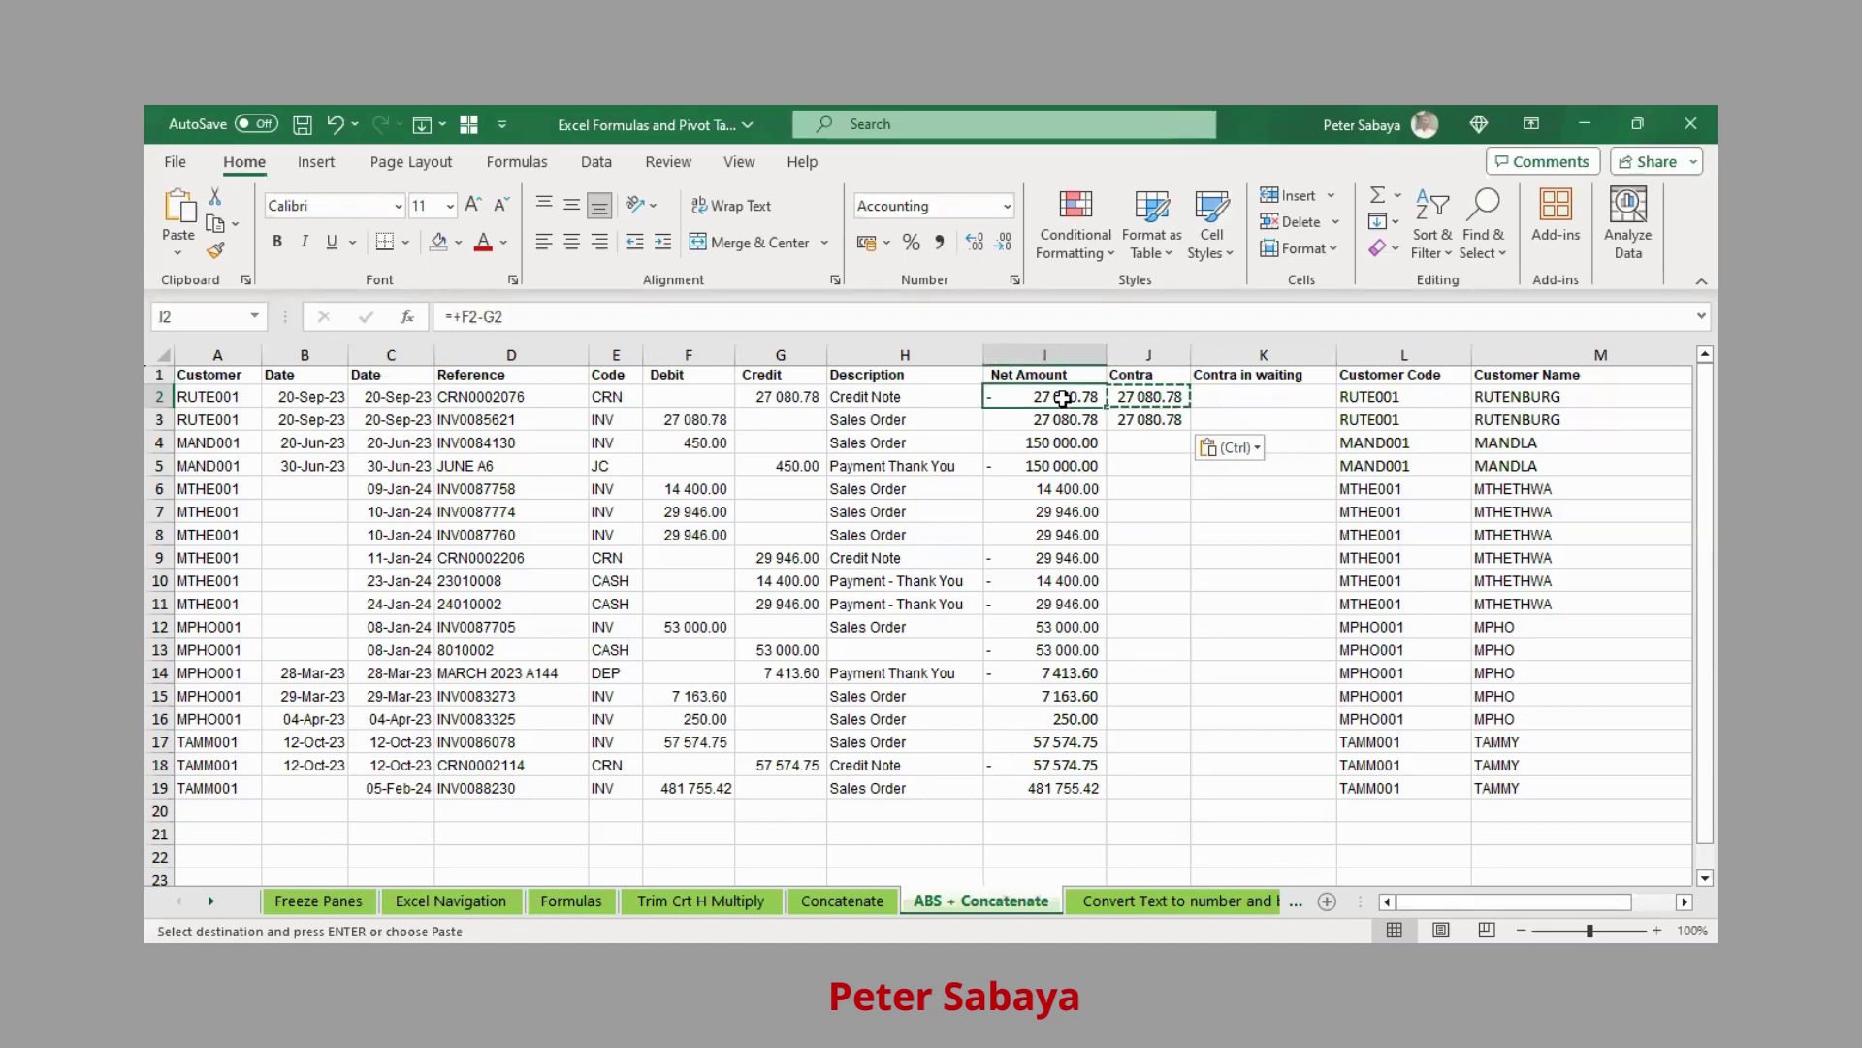
left_click_drag(1134, 392, 1144, 420)
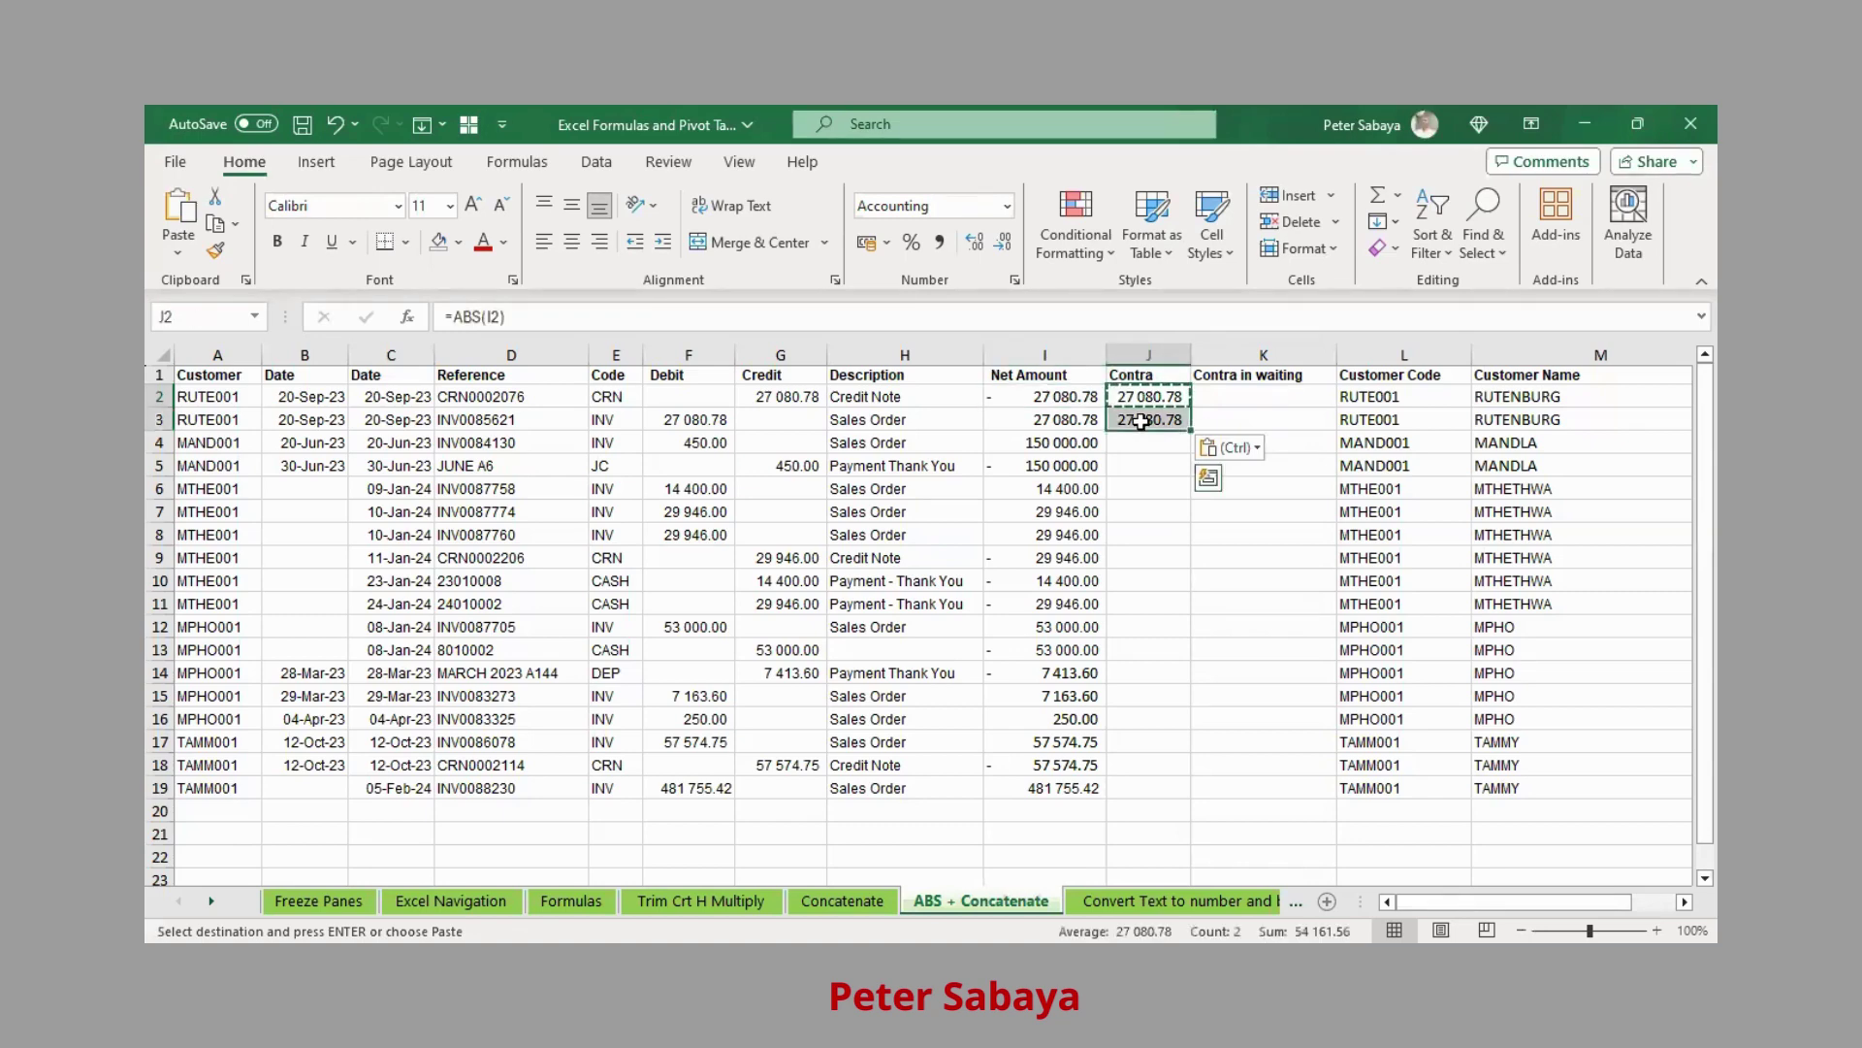
Clear Contra cells J2:J3 and check that the Net Amount pair in I2:I3 offsets.
key("Delete")
left_click(1062, 397)
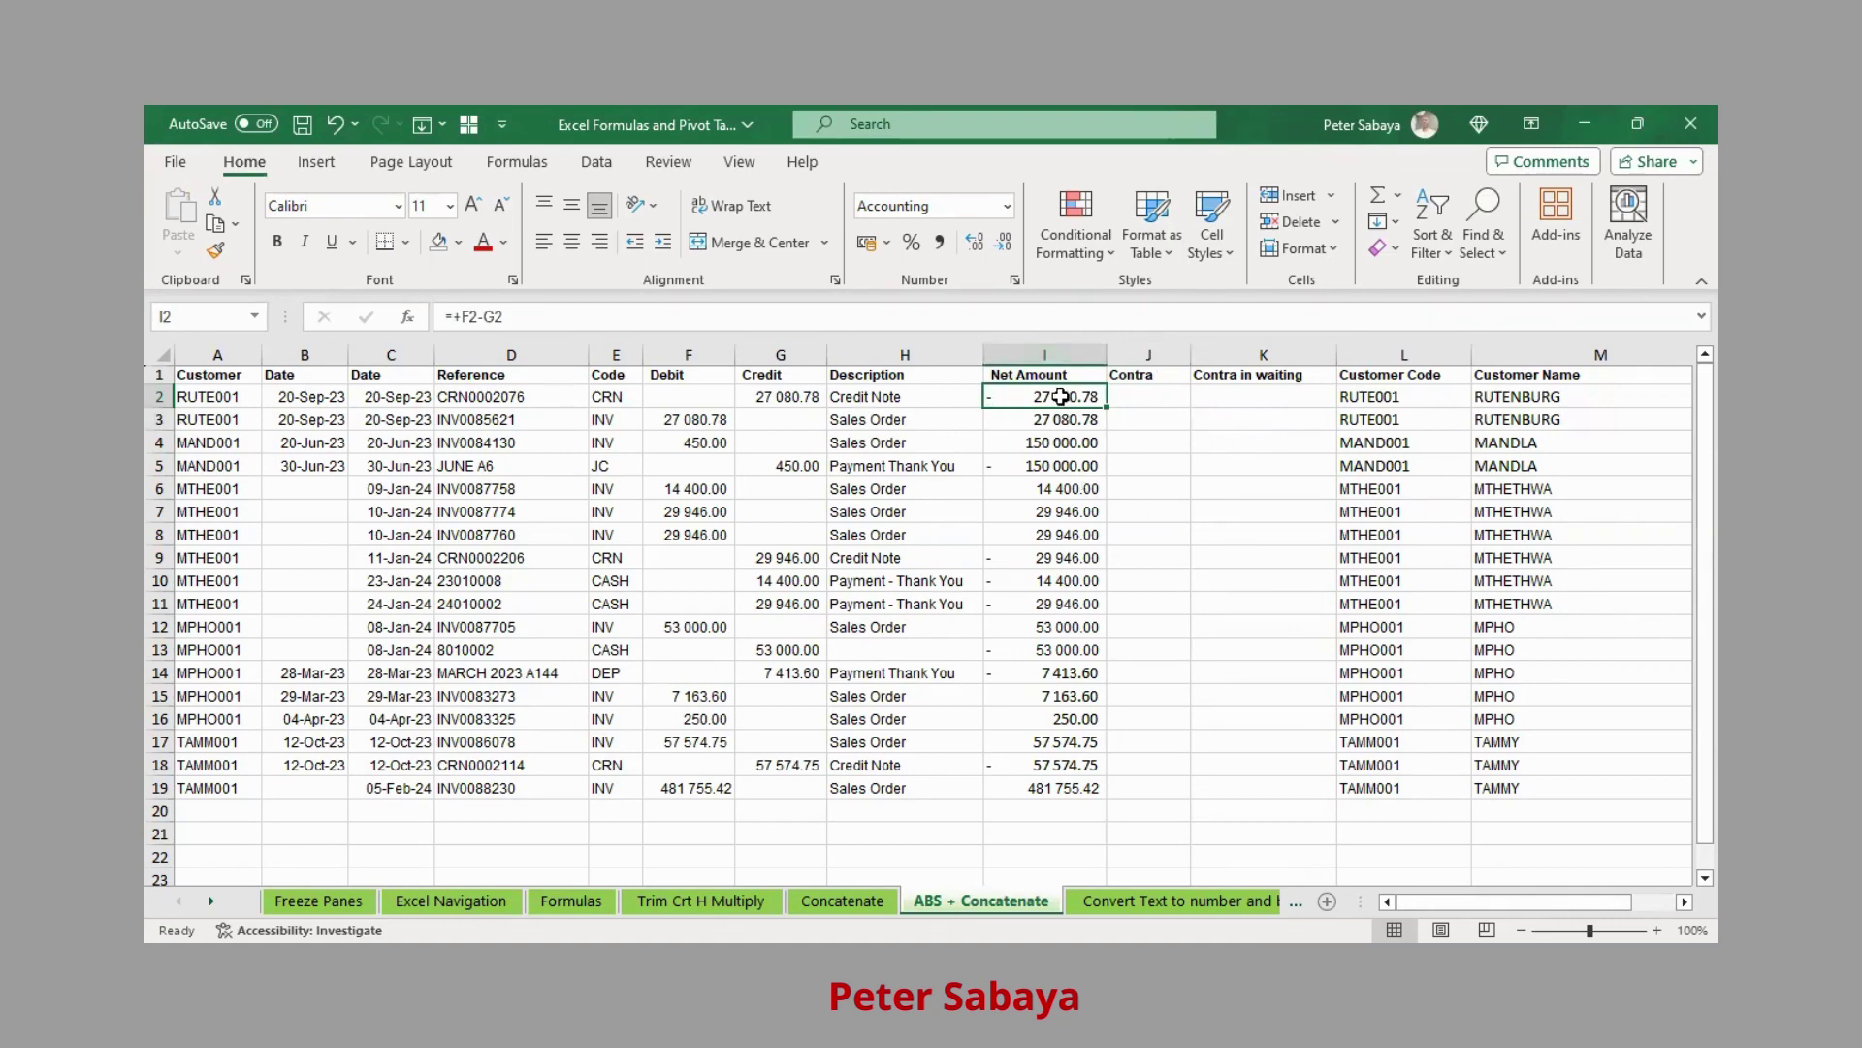
left_click_drag(1061, 396, 1054, 419)
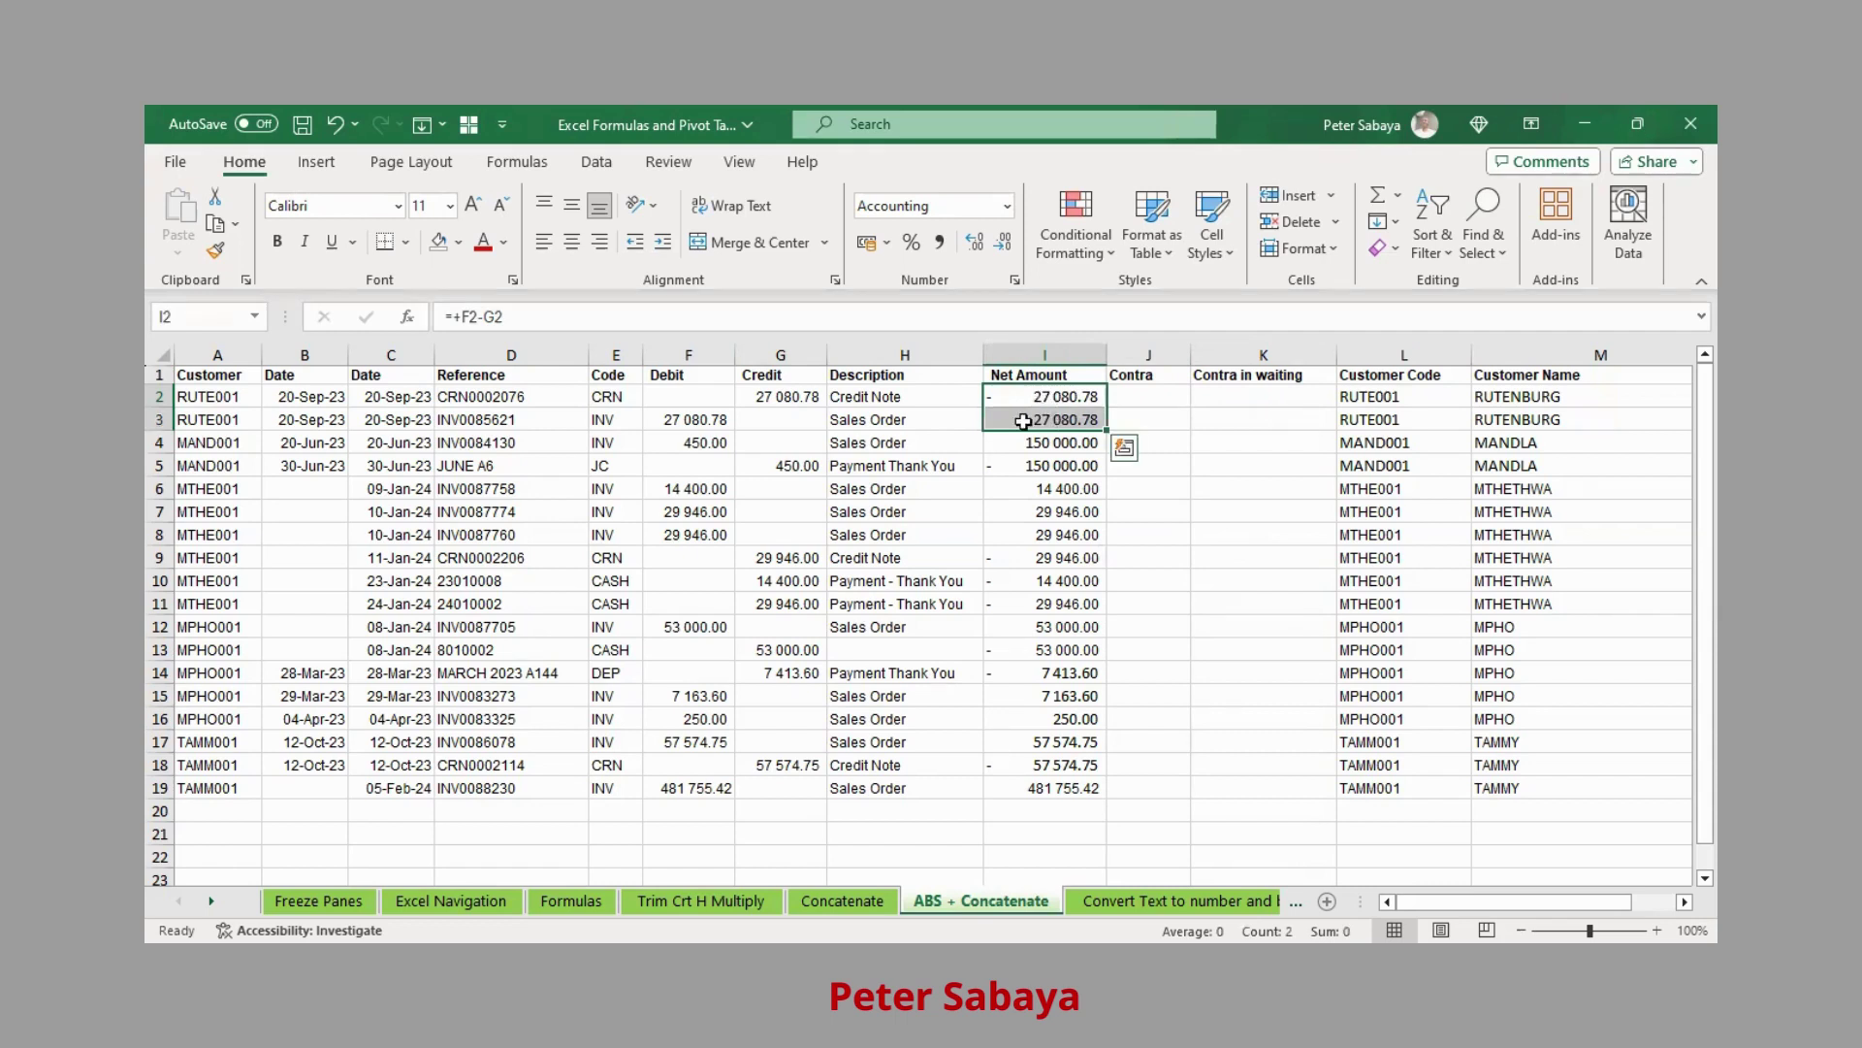
left_click(1054, 394)
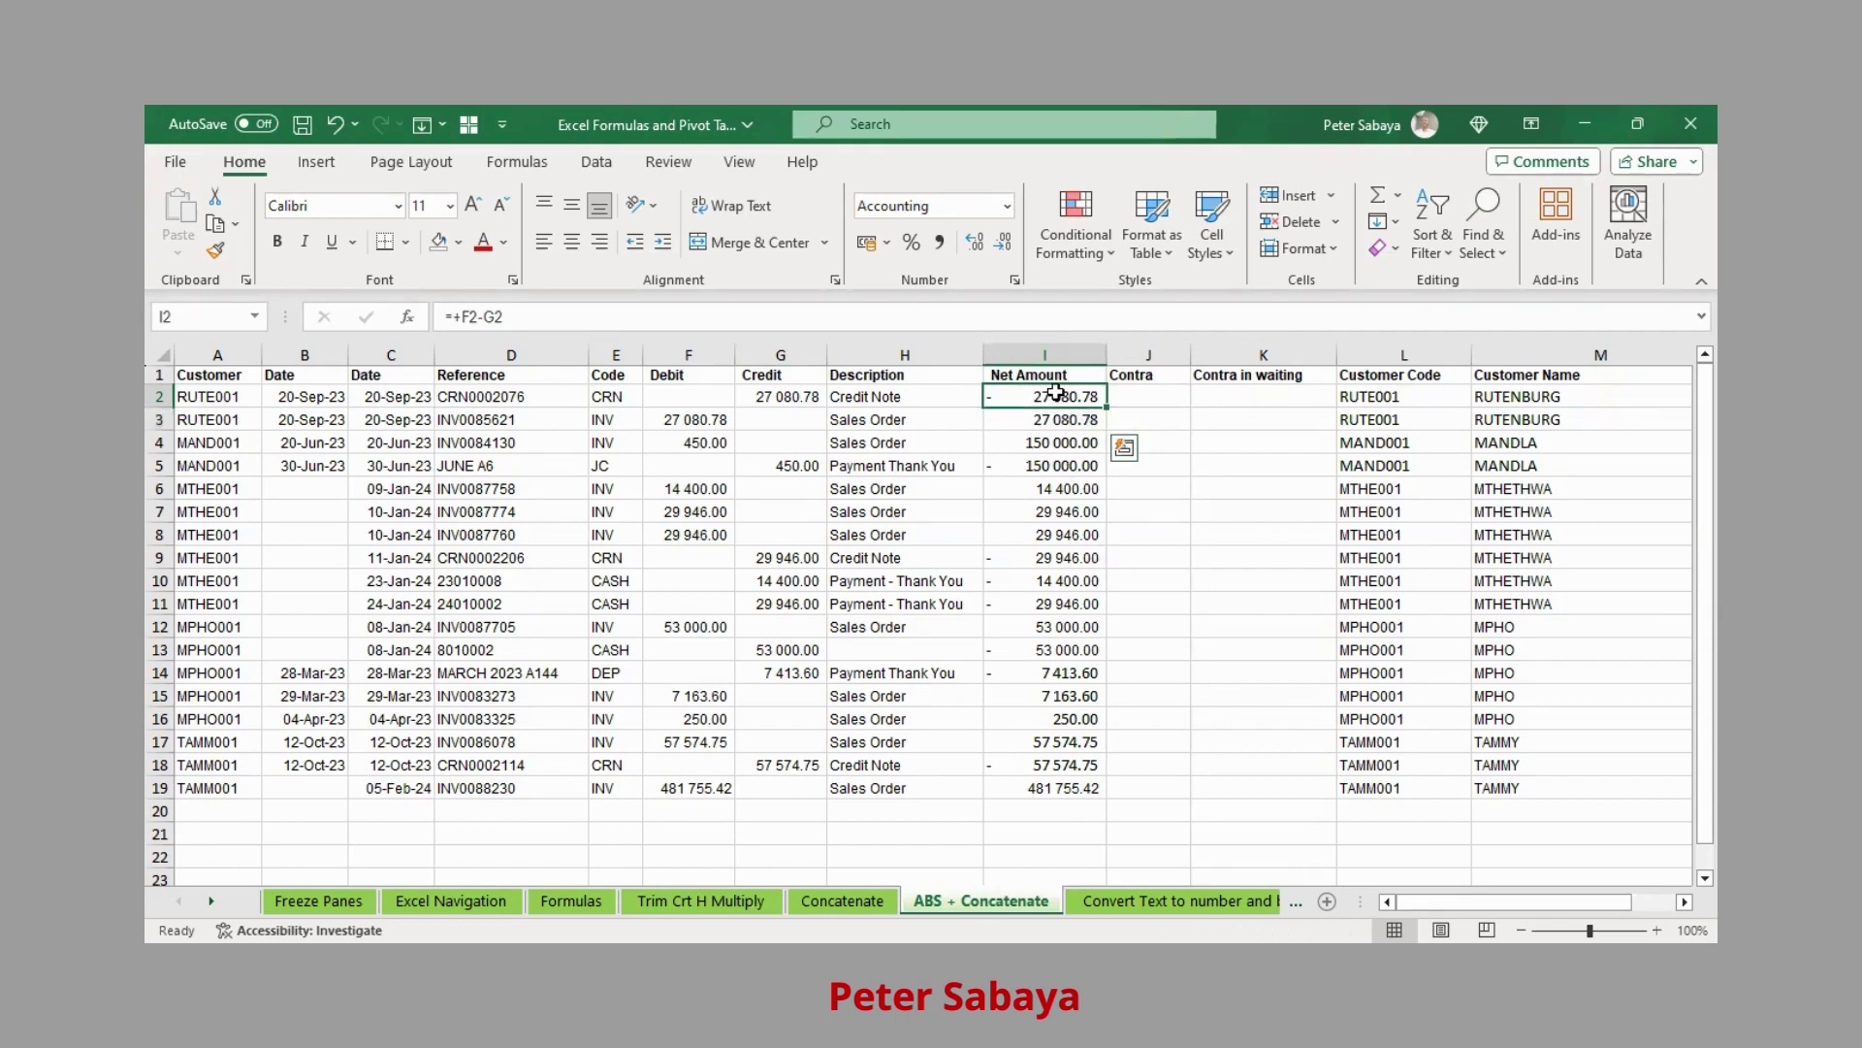
left_click(1055, 419, "ctrl")
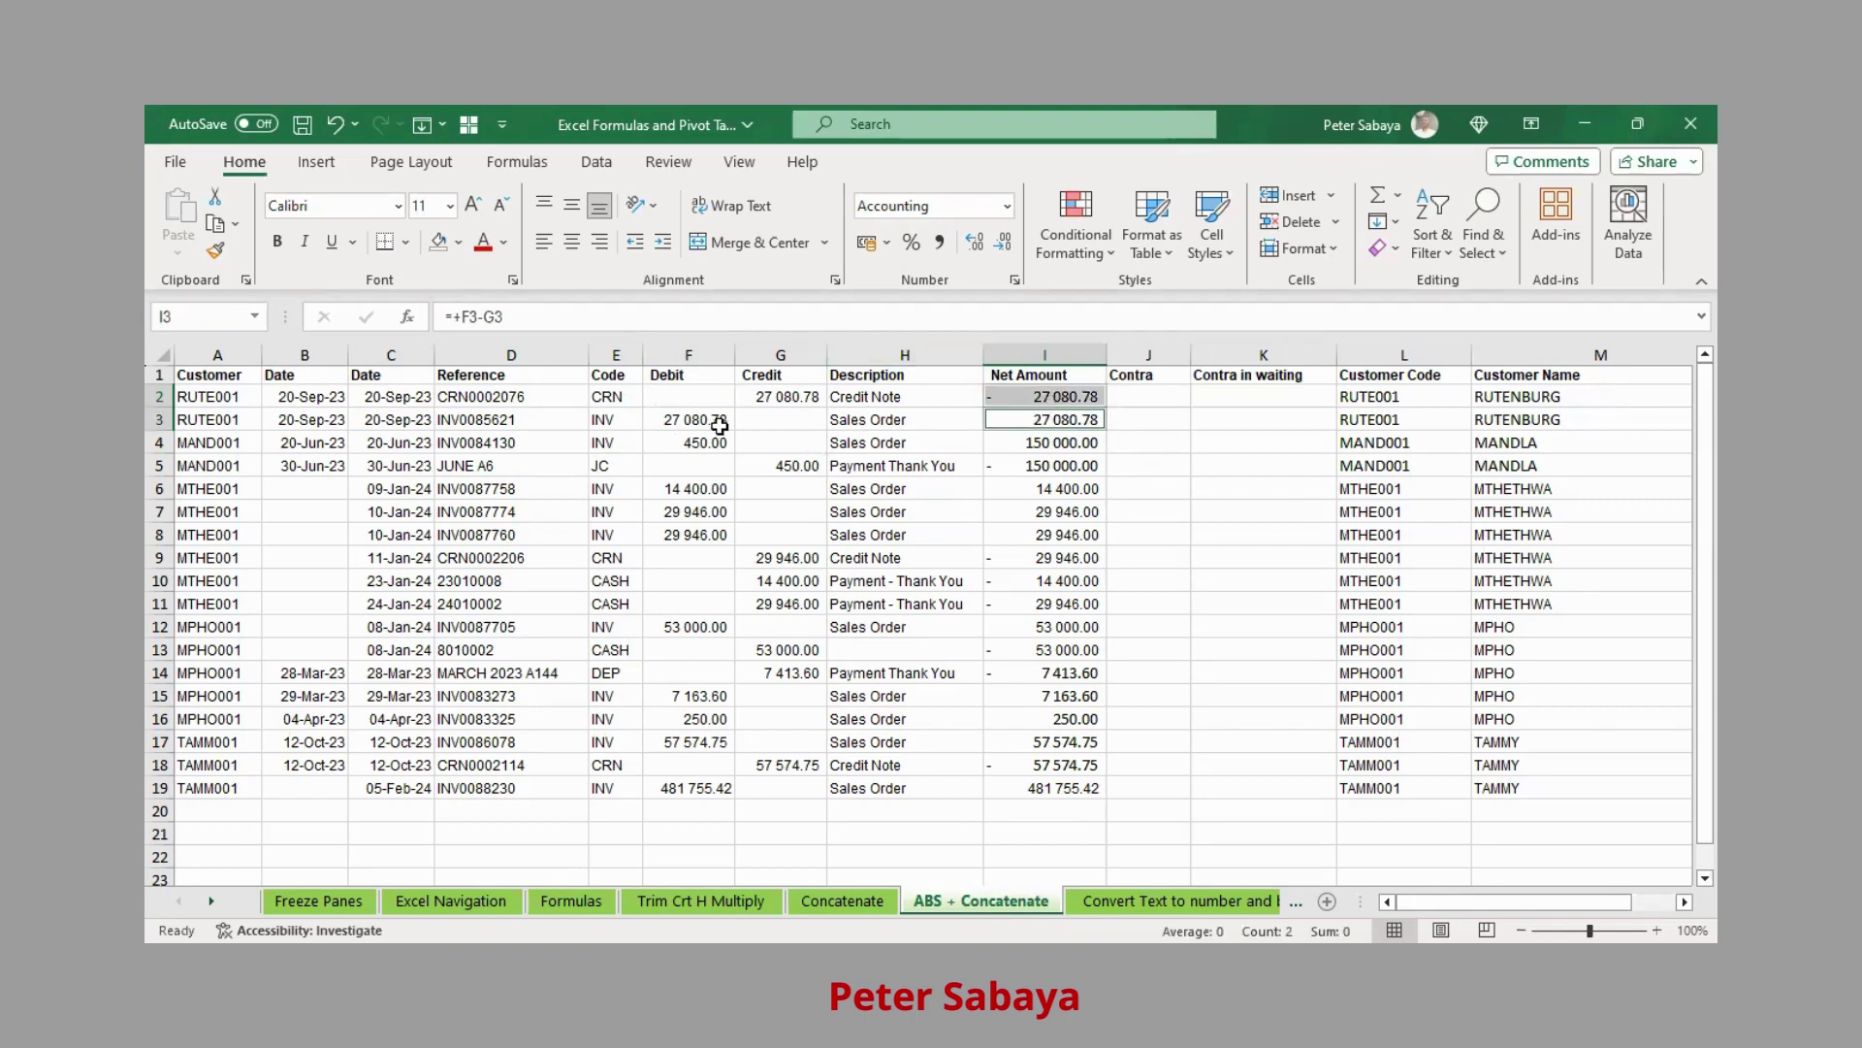
Fill the offsetting Net Amount cells I2 and I3 with the standard light green color.
left_click(1071, 399)
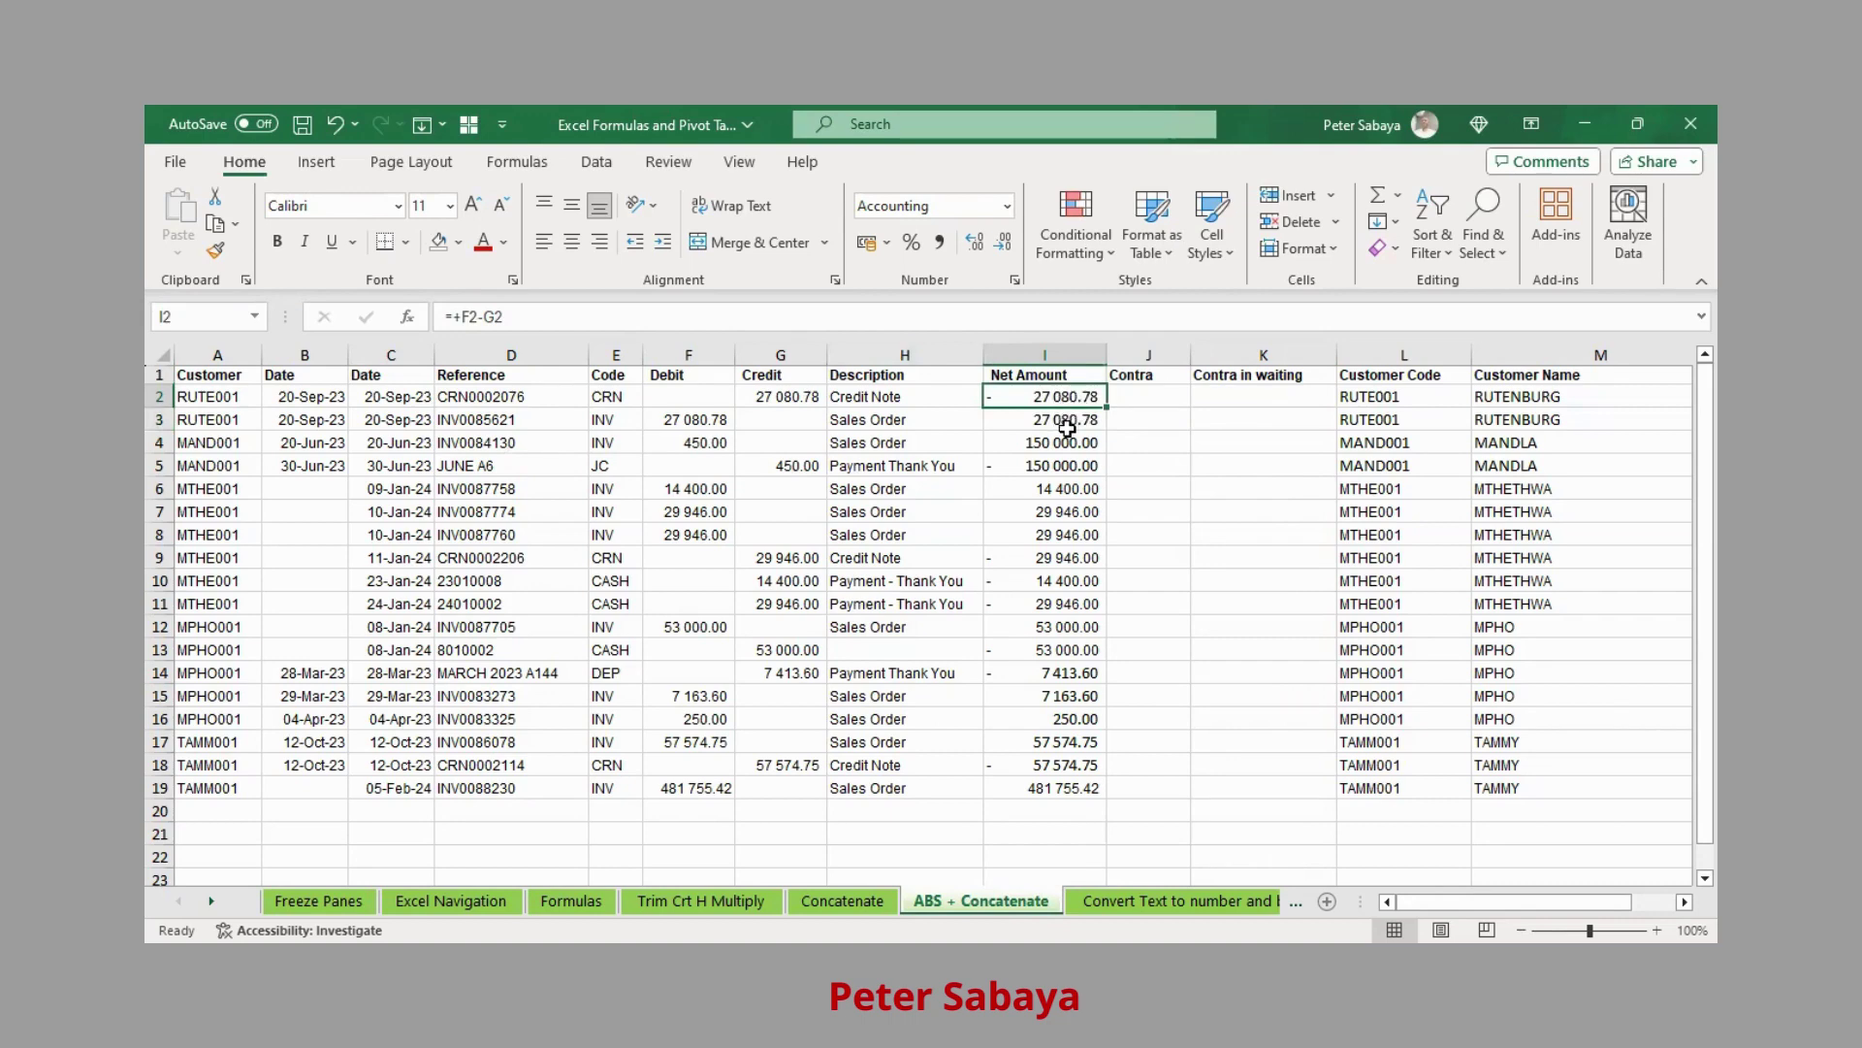
left_click(1069, 423, "ctrl")
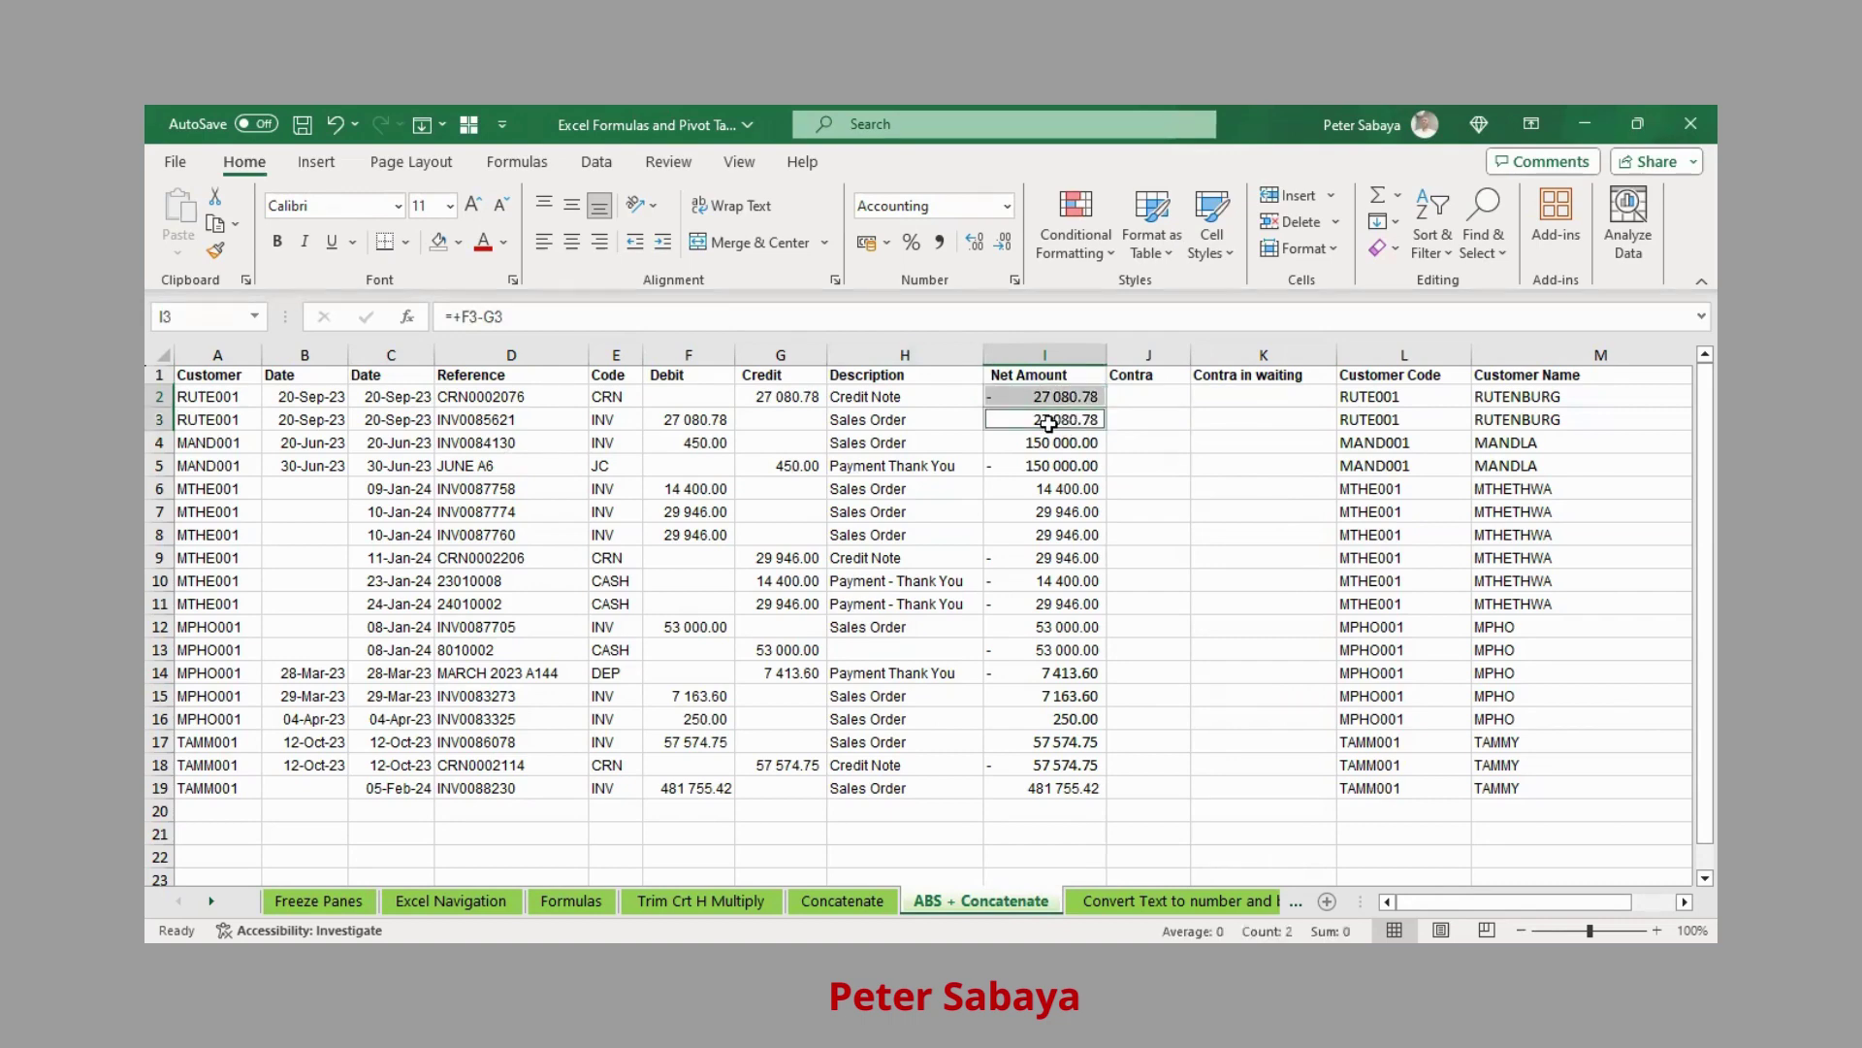
left_click(459, 243)
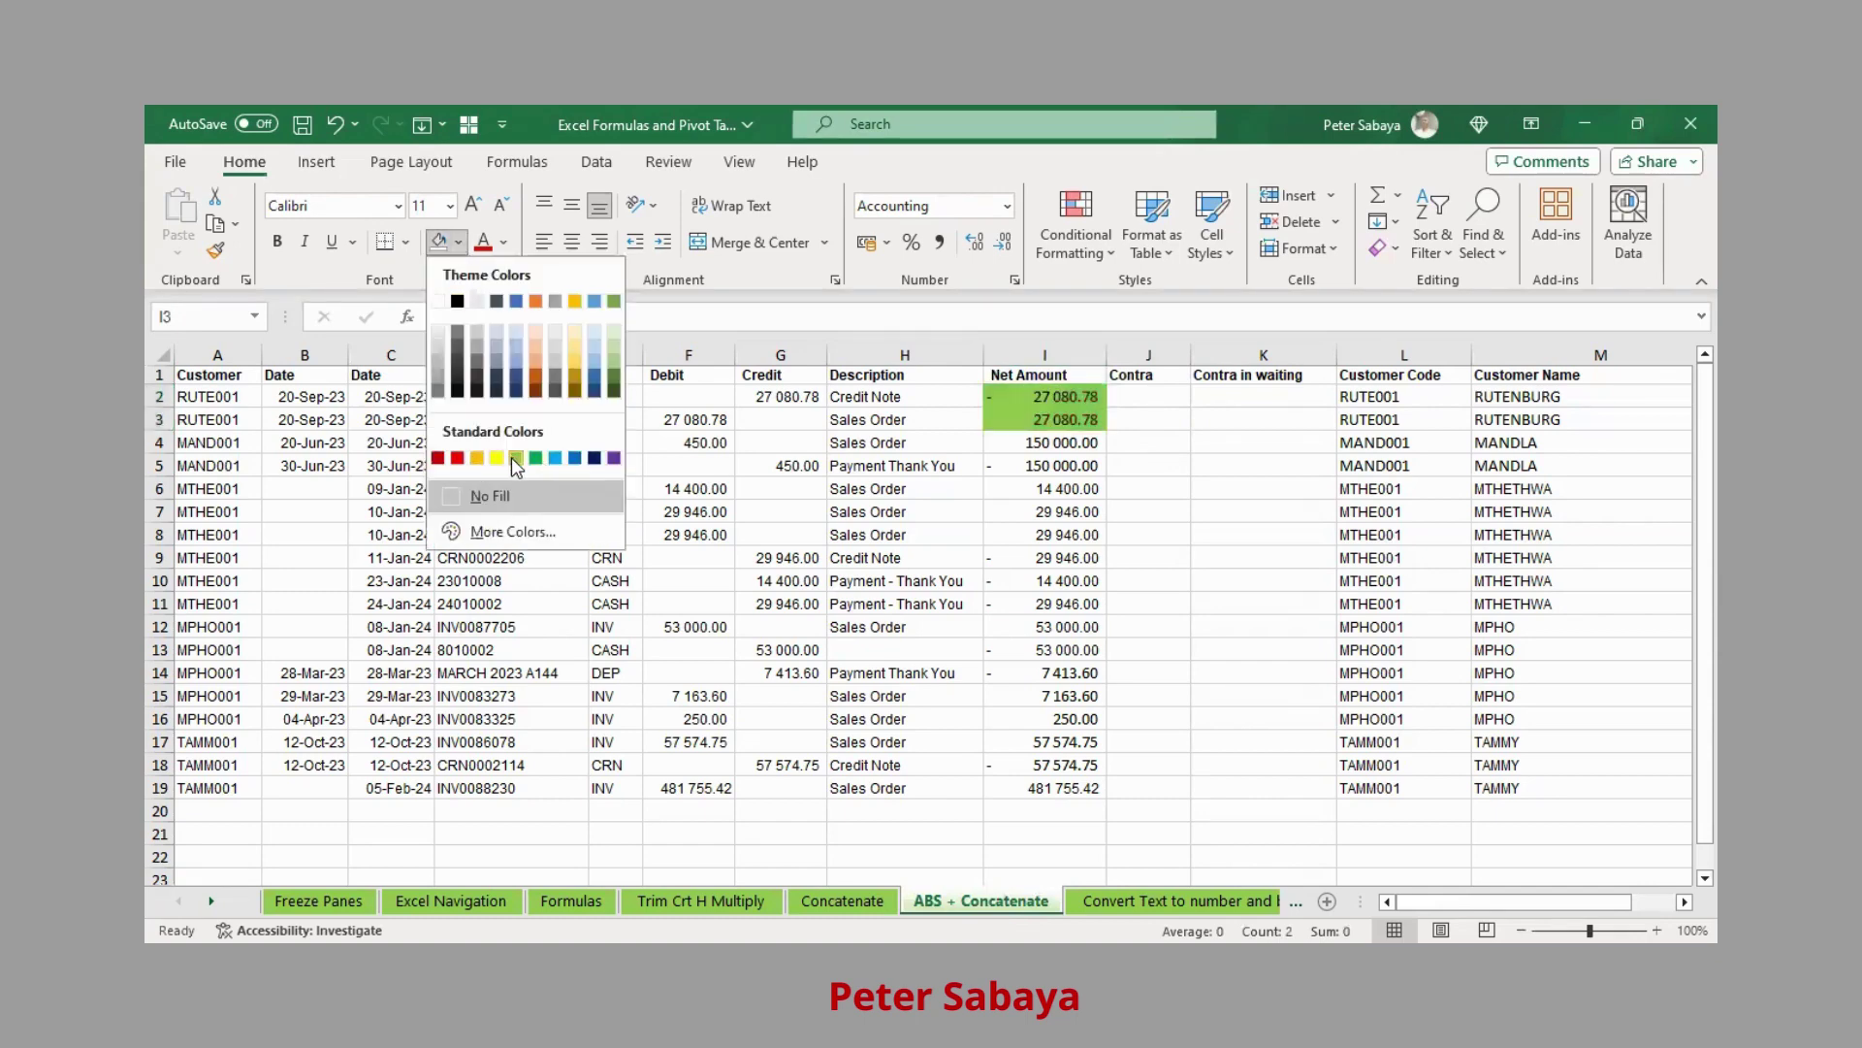
left_click(515, 456)
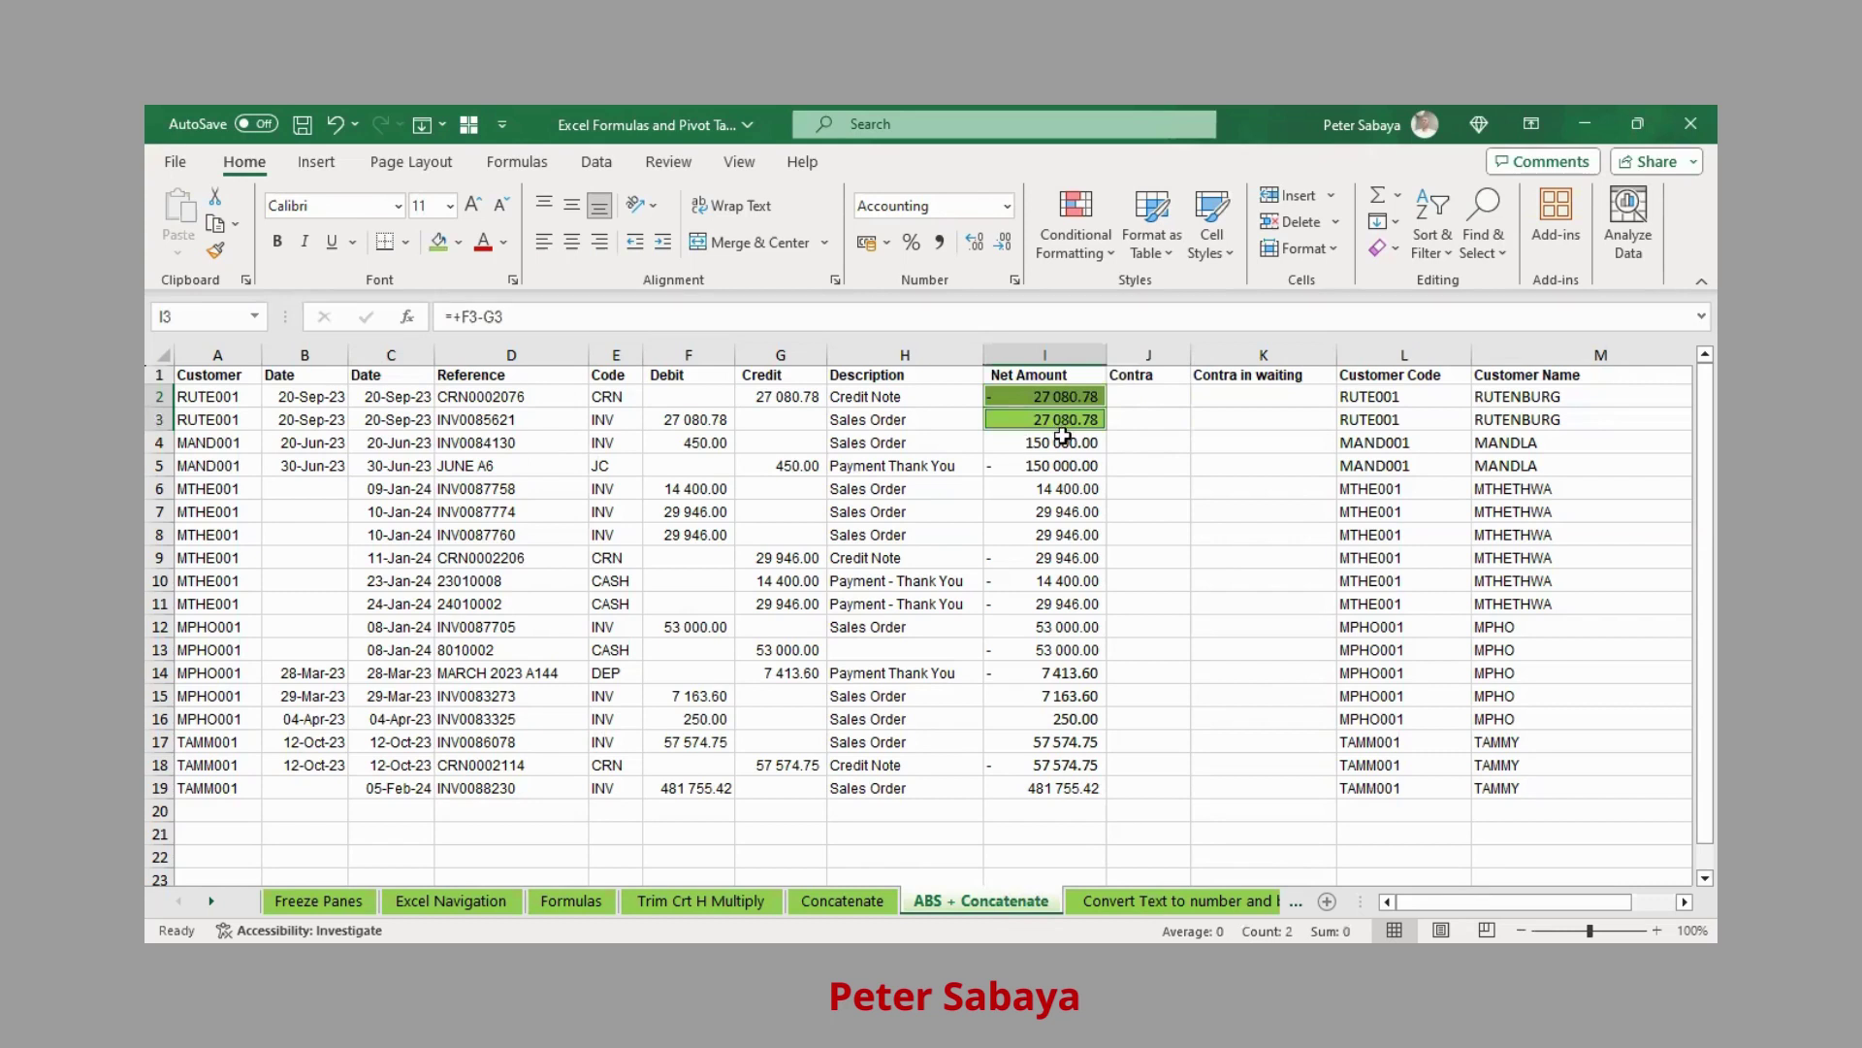
Apply the same light green fill to the offsetting Net Amount cells I4:I5.
left_click(1060, 442)
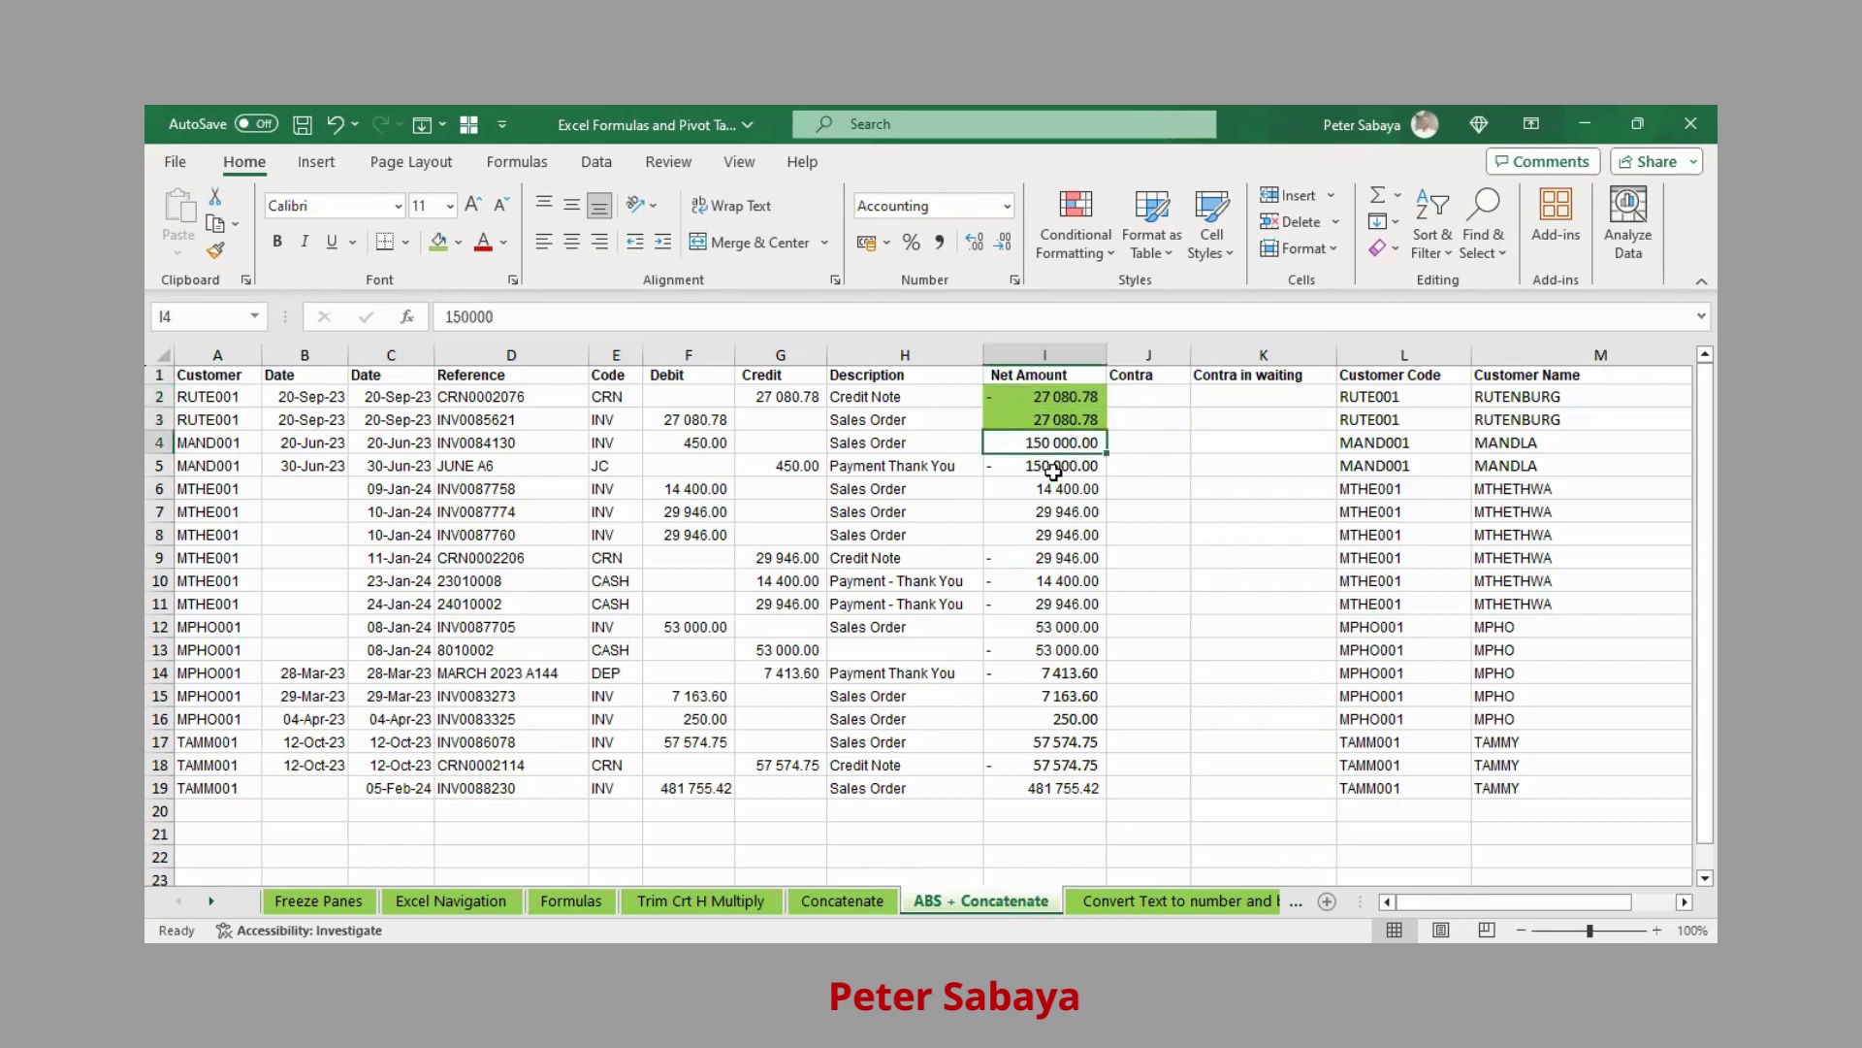
left_click_drag(1048, 472, 1047, 442)
left_click(440, 245)
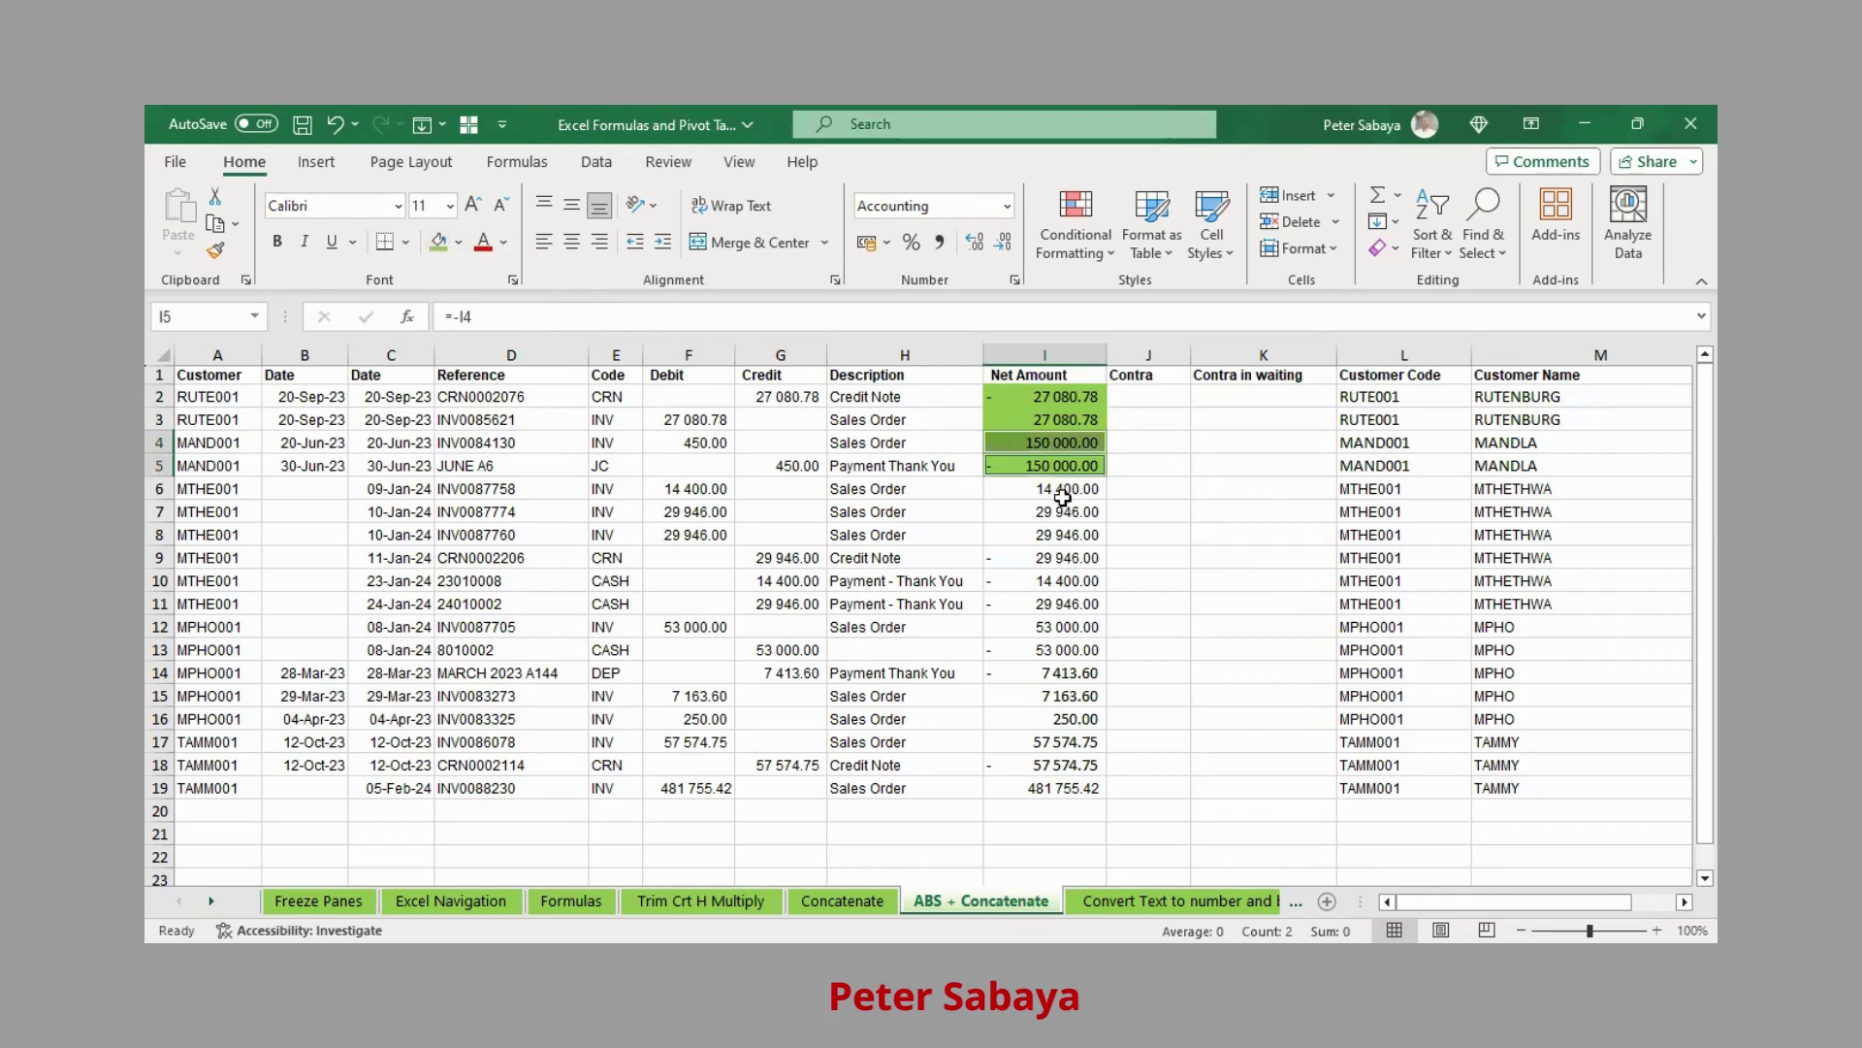
Fill the matching 14 400.00 Net Amount cells I6 and I10 with light green.
left_click(1065, 491)
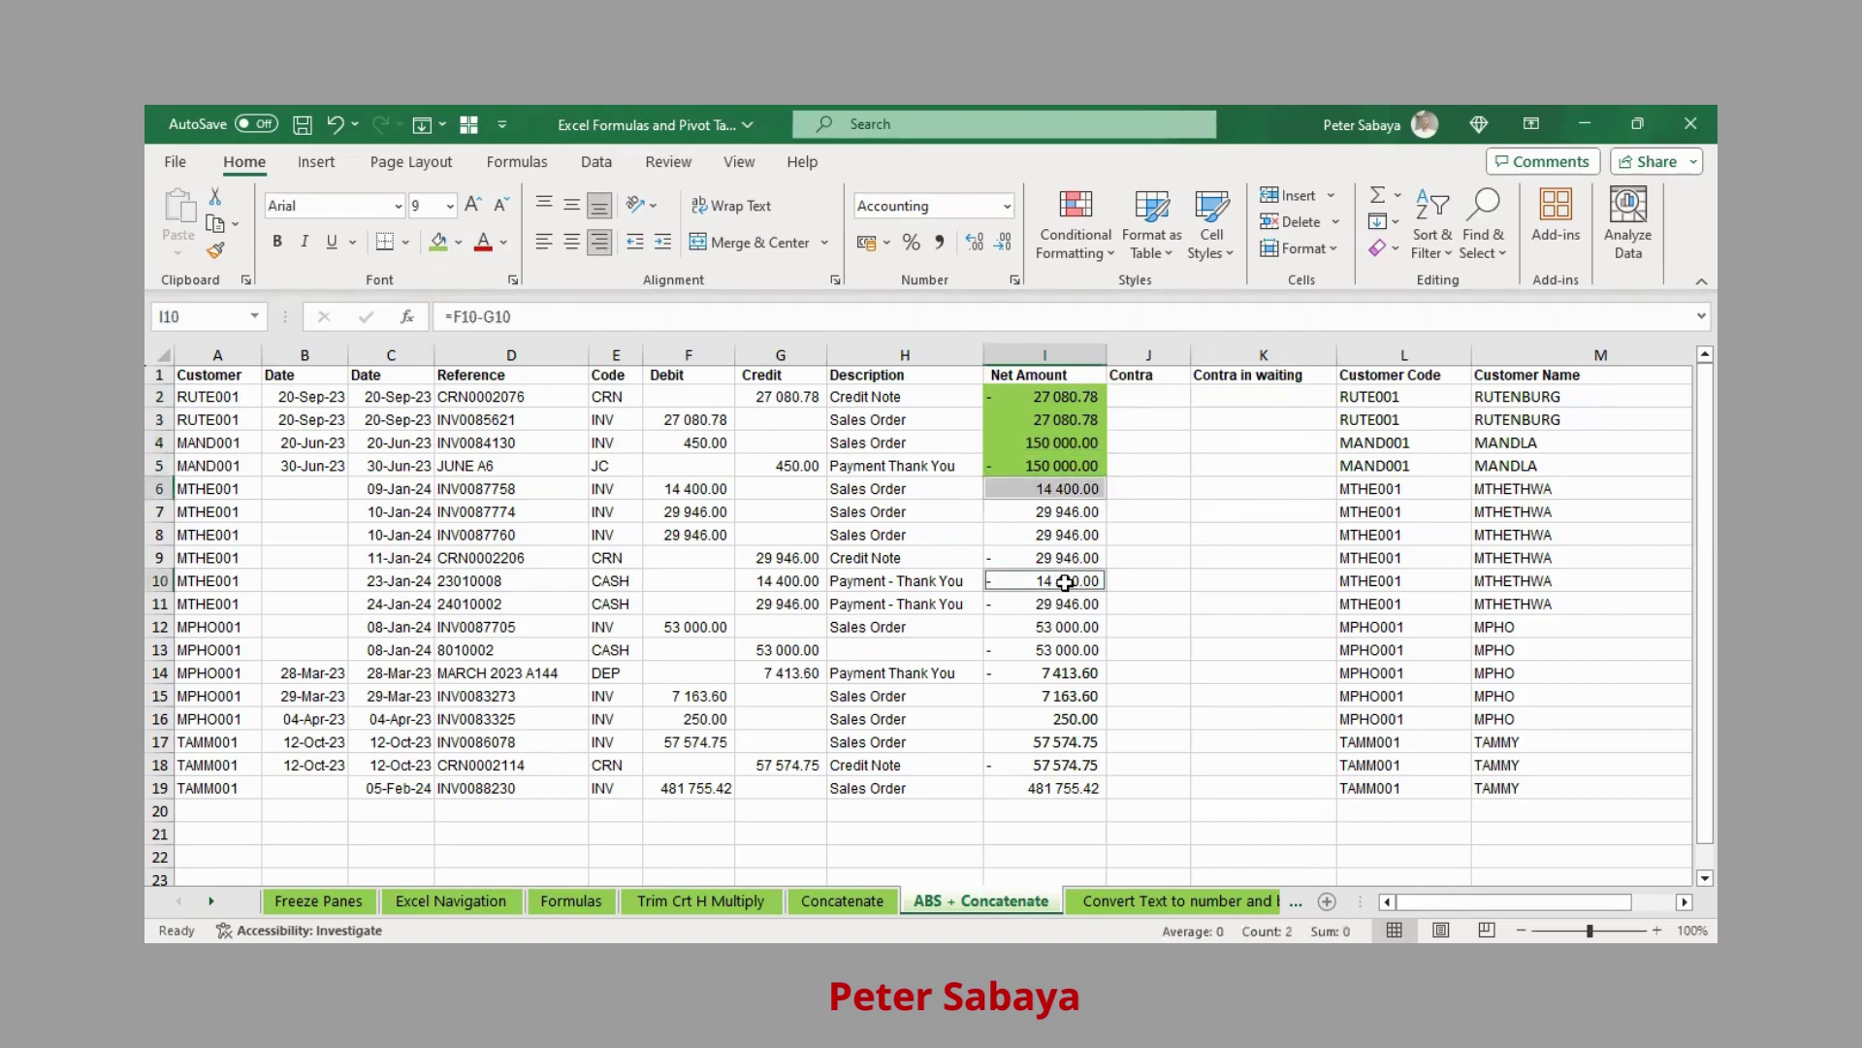
left_click(1074, 503)
left_click(1072, 491)
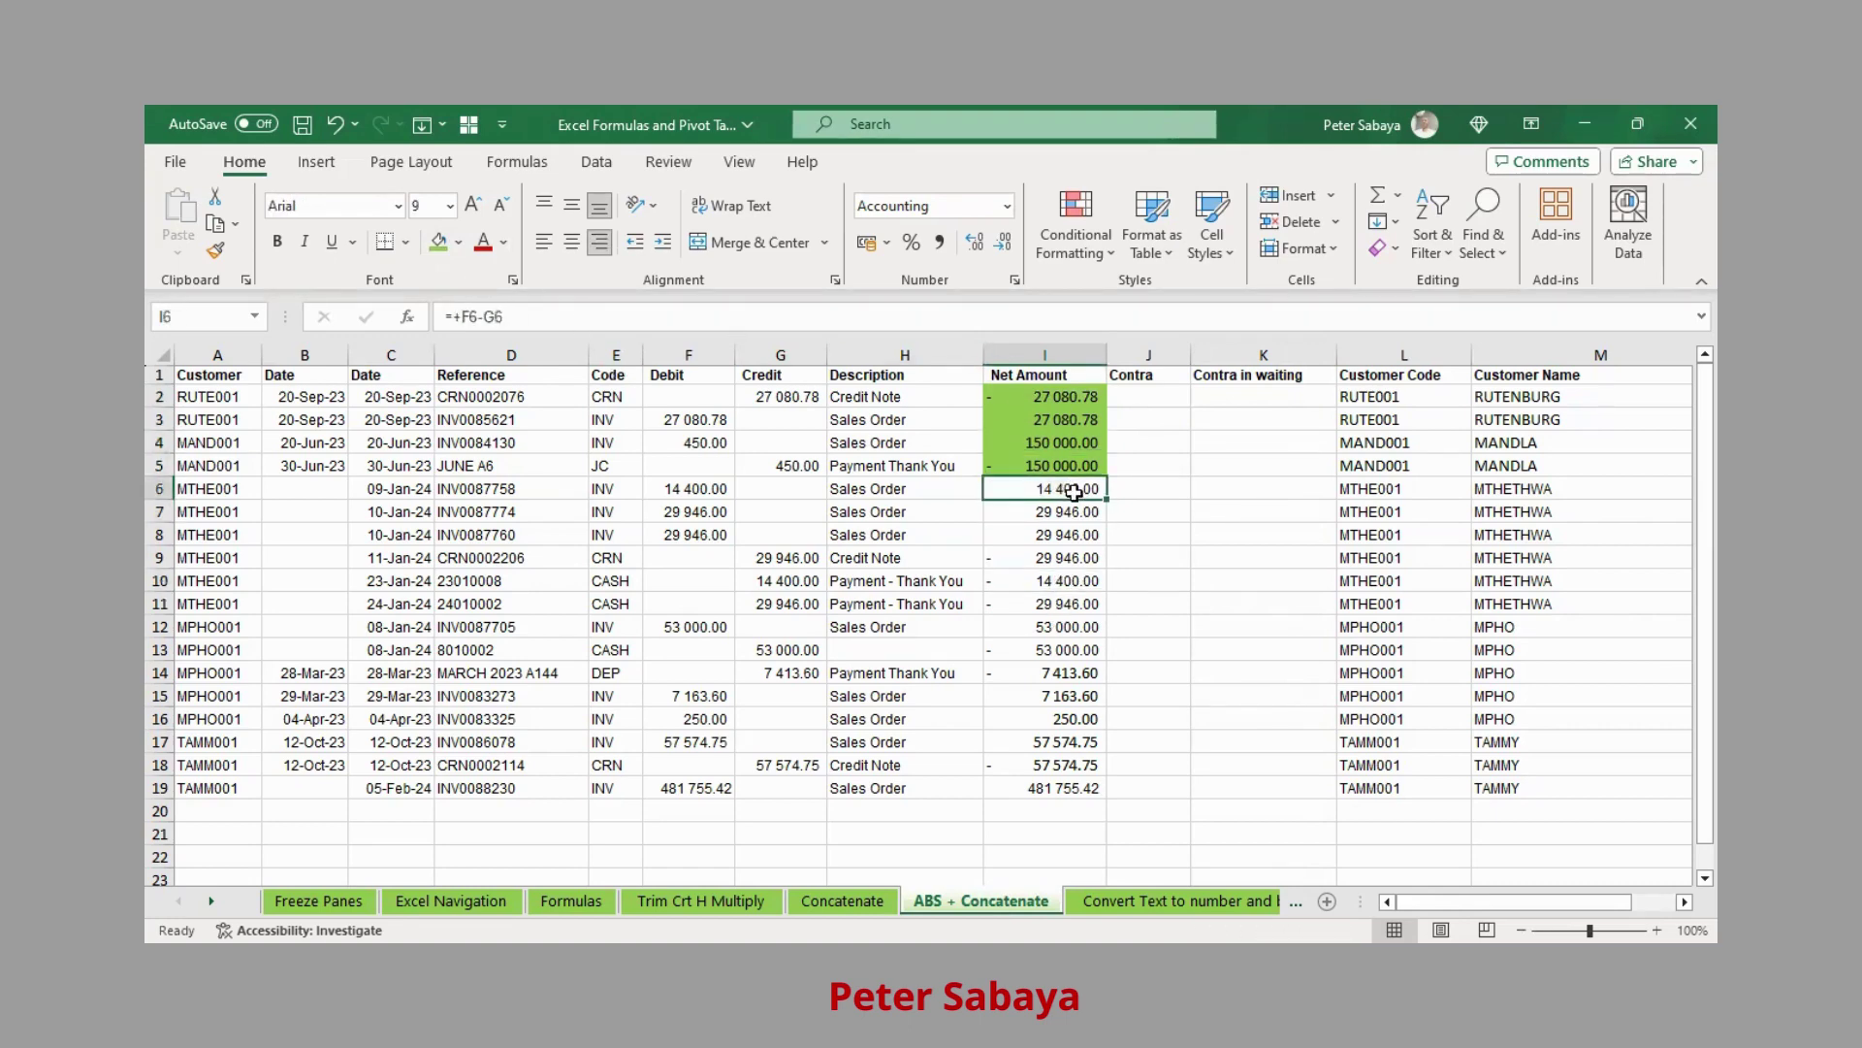
left_click(1069, 583, "ctrl")
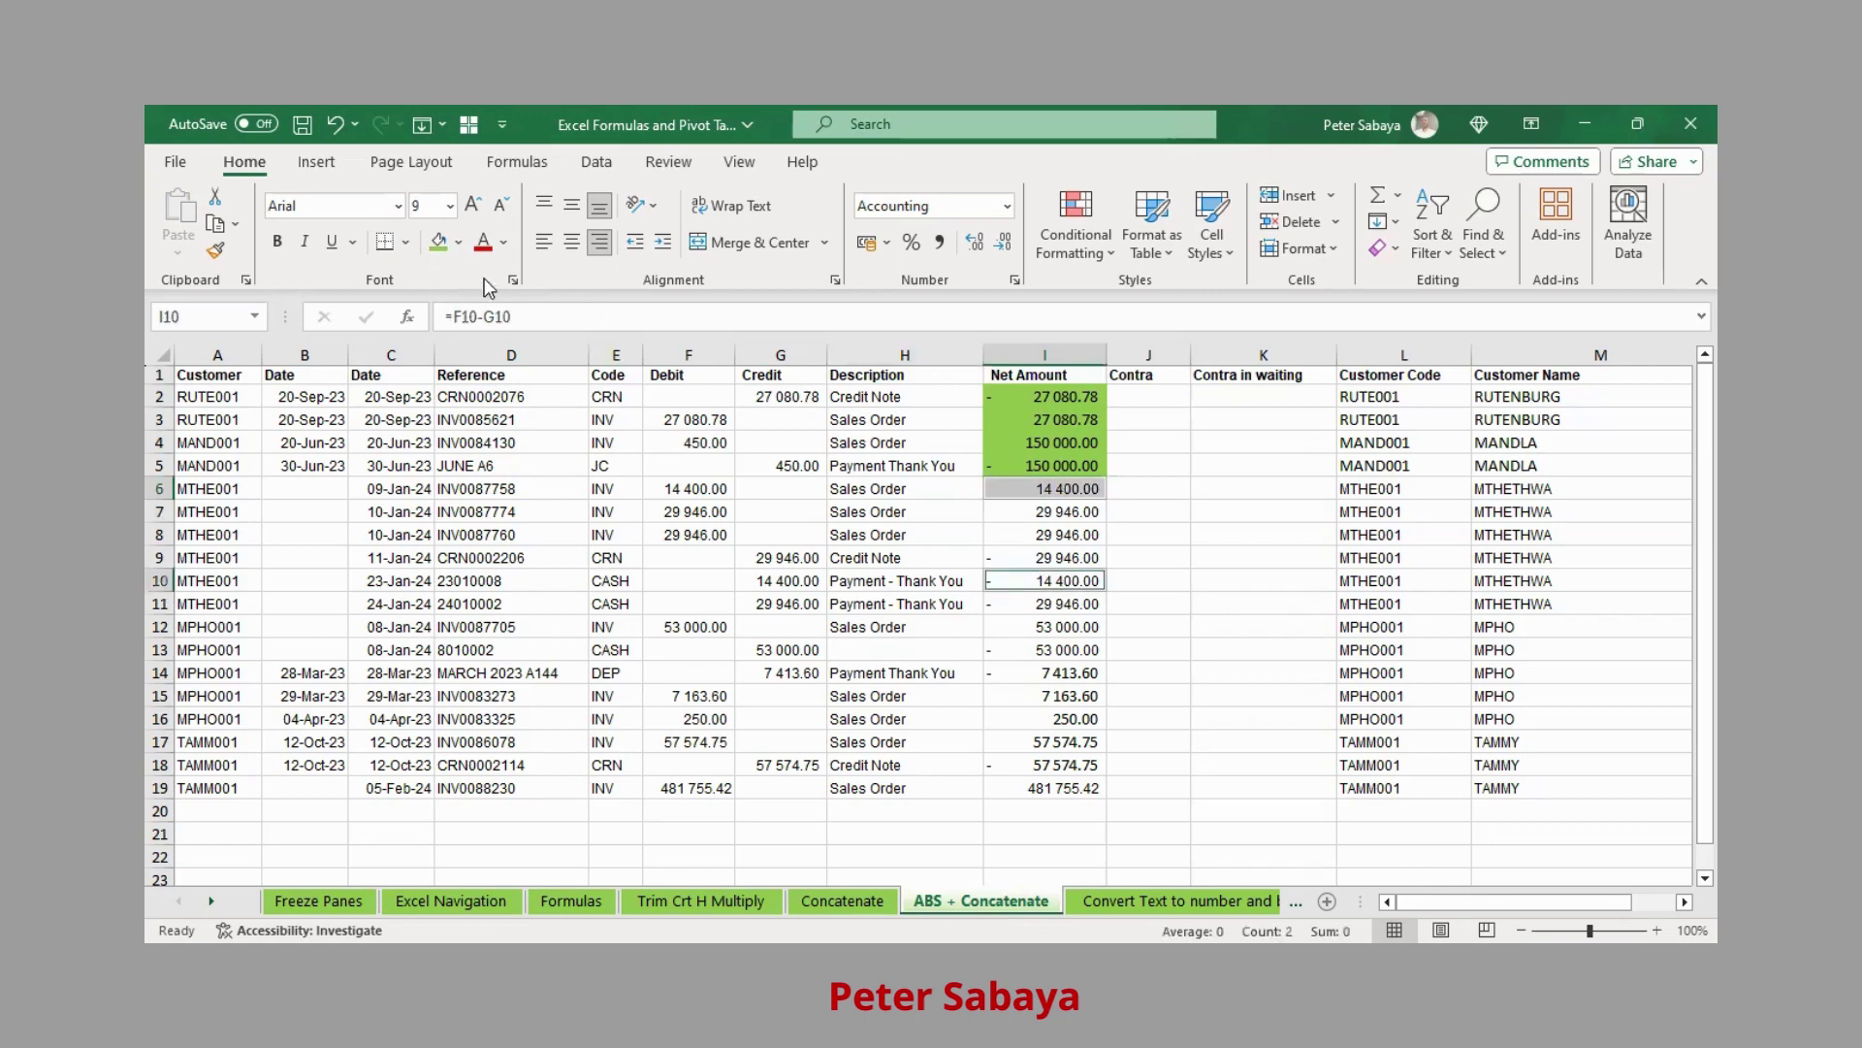
left_click(439, 242)
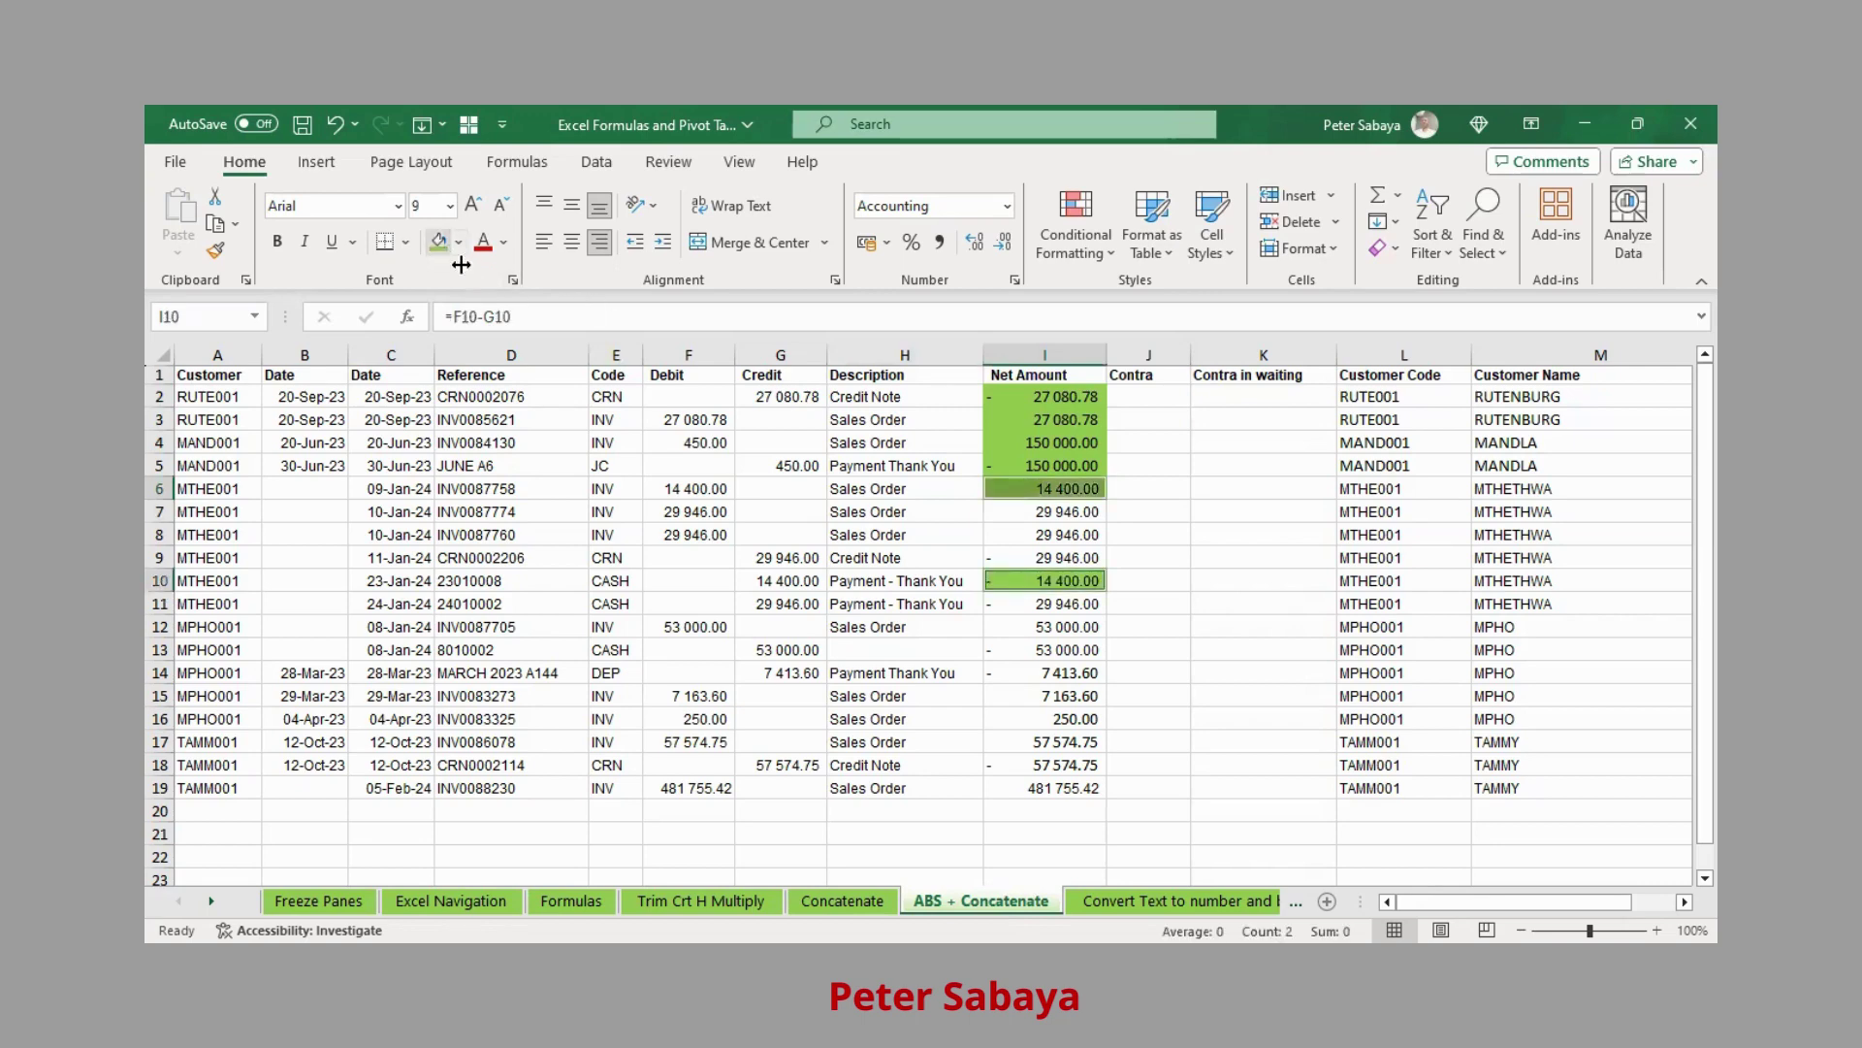
Fill the offsetting 29 946.00 Net Amount pairs, I7 with I9 and I8 with I11, with light green.
left_click(1071, 512)
left_click(1052, 560, "ctrl")
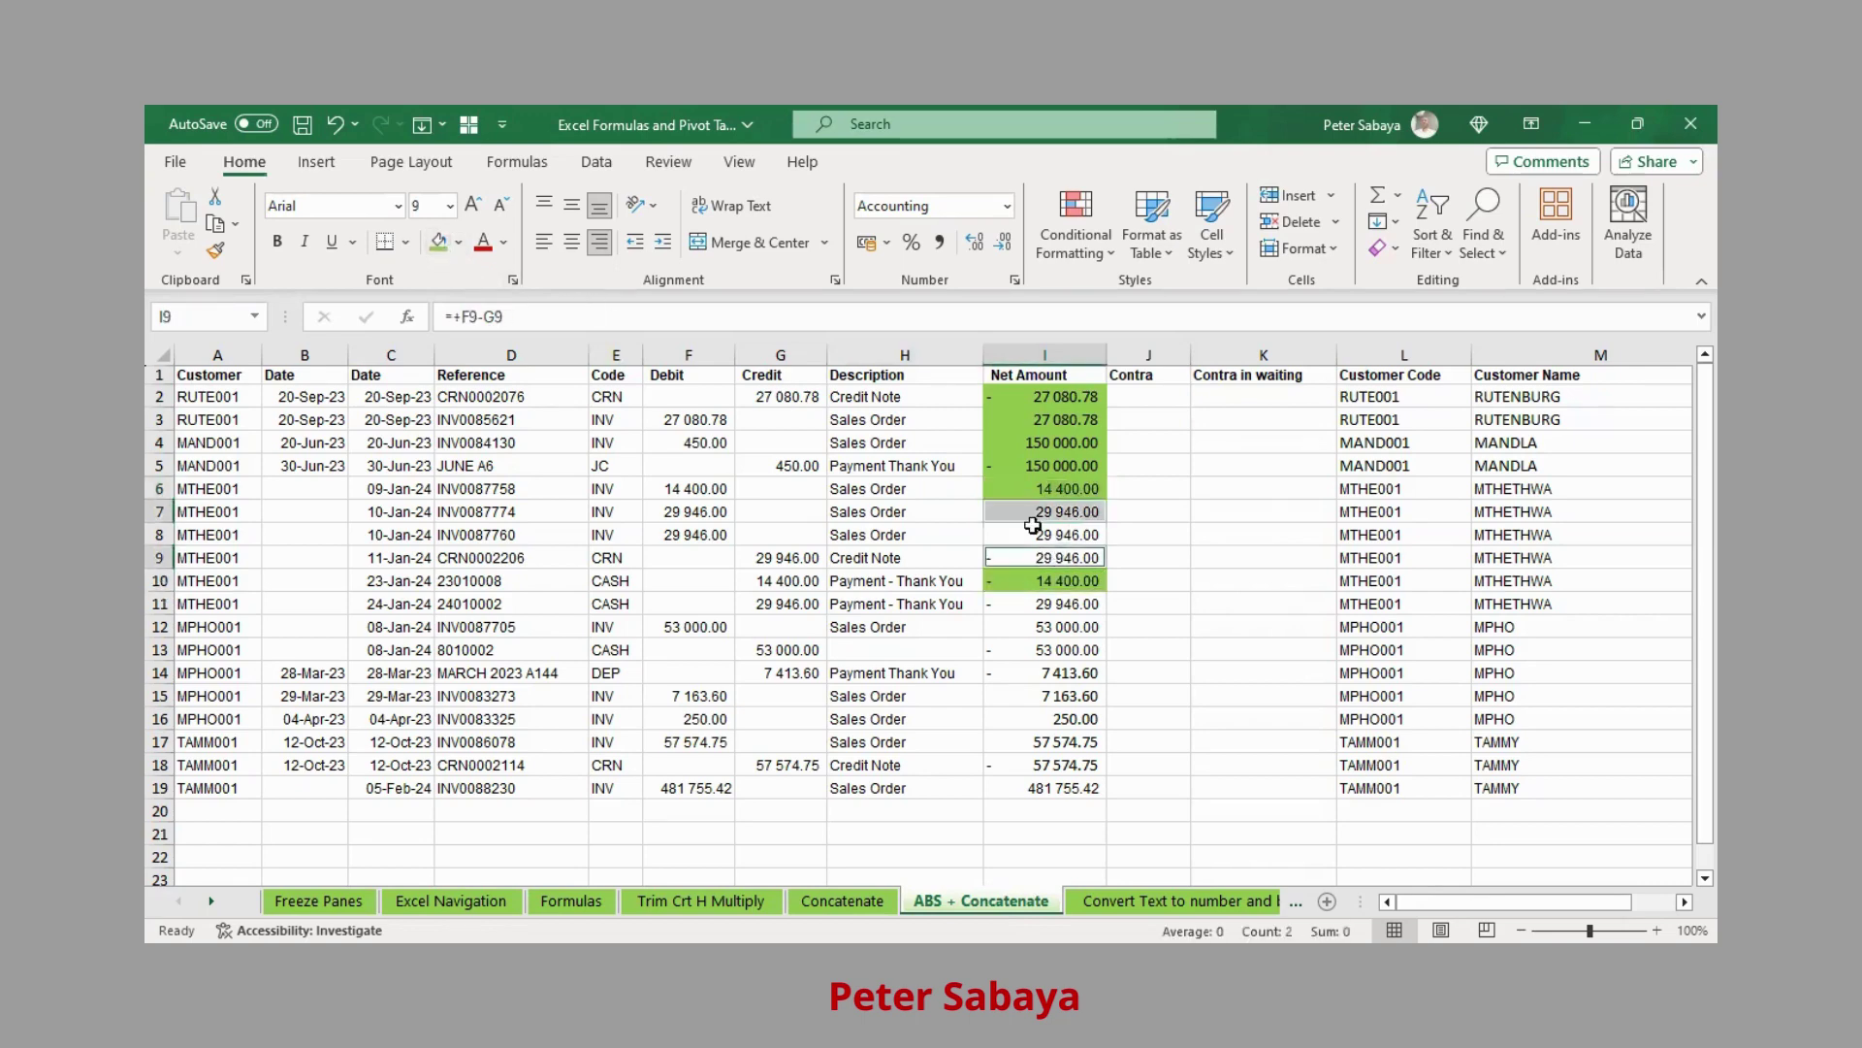
left_click(435, 244)
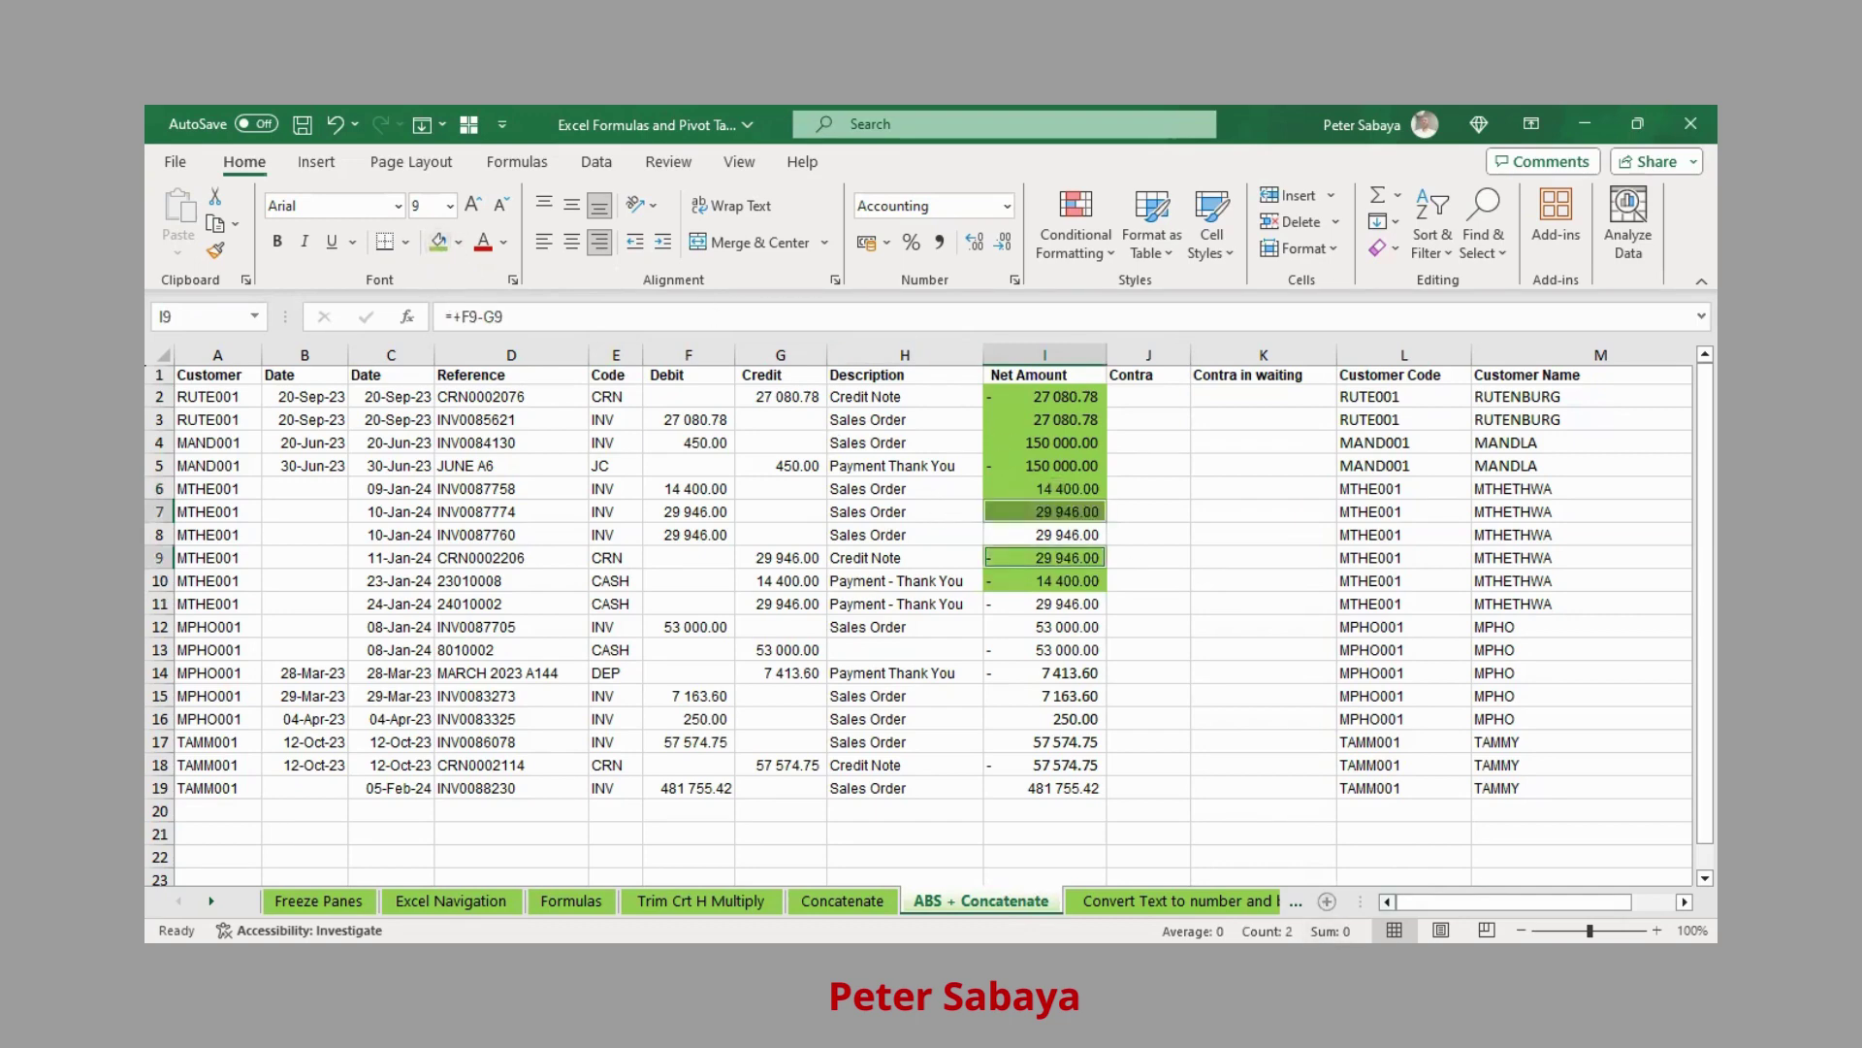
left_click(1064, 529)
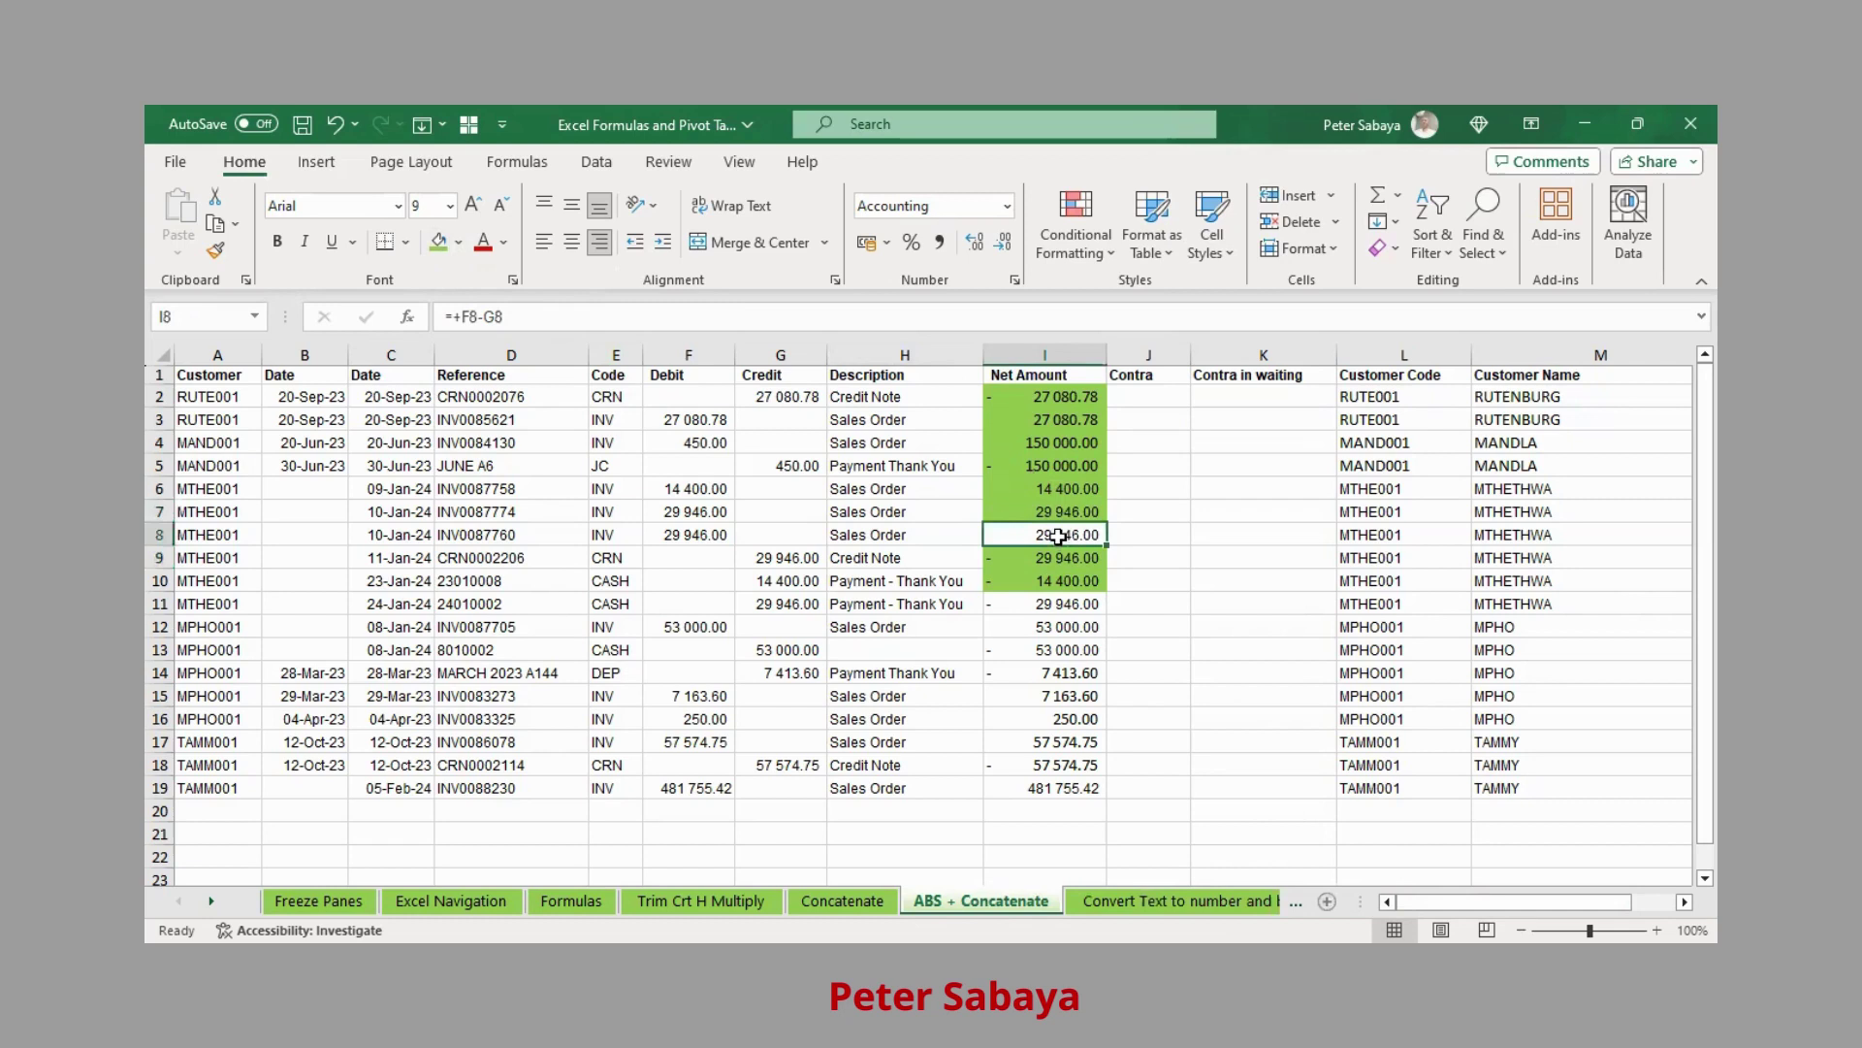
left_click(1065, 606, "ctrl")
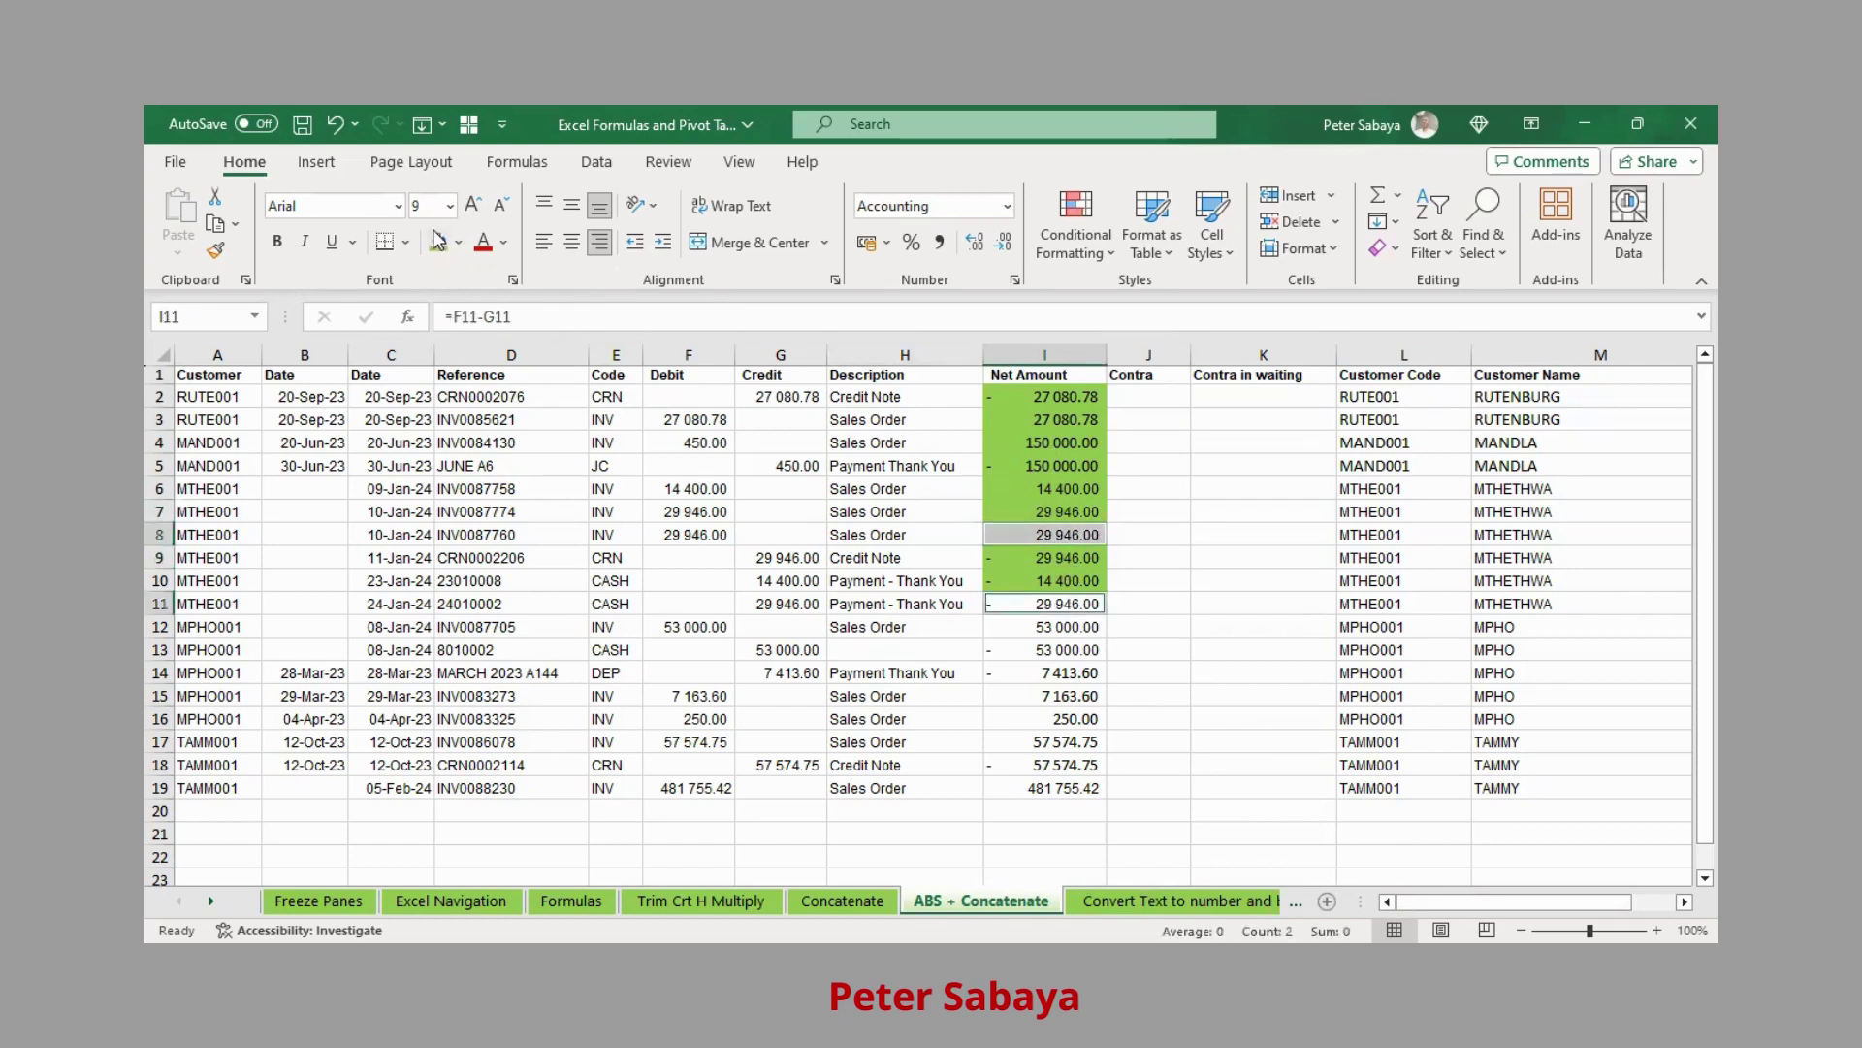
Fill the offsetting 53 000.00 Net Amount cells I12 and I13 with light green.
left_click(1067, 630)
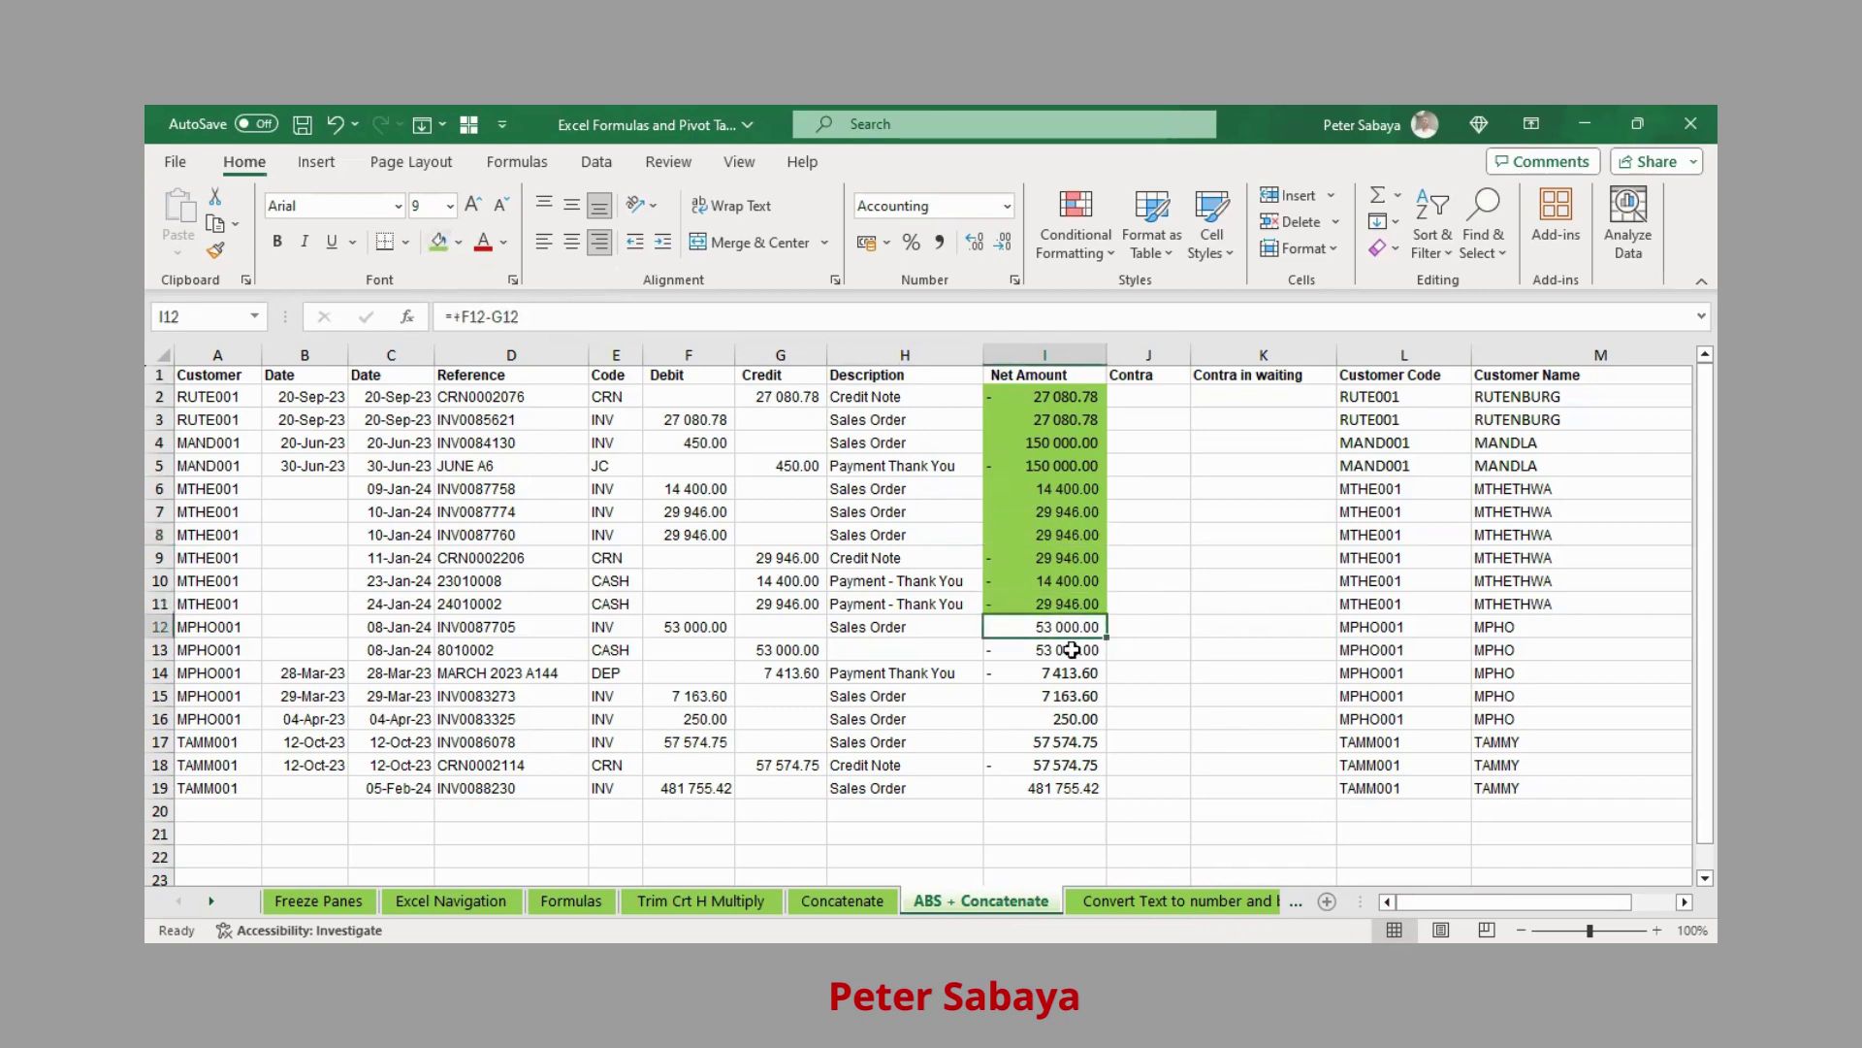
left_click(1071, 654, "ctrl")
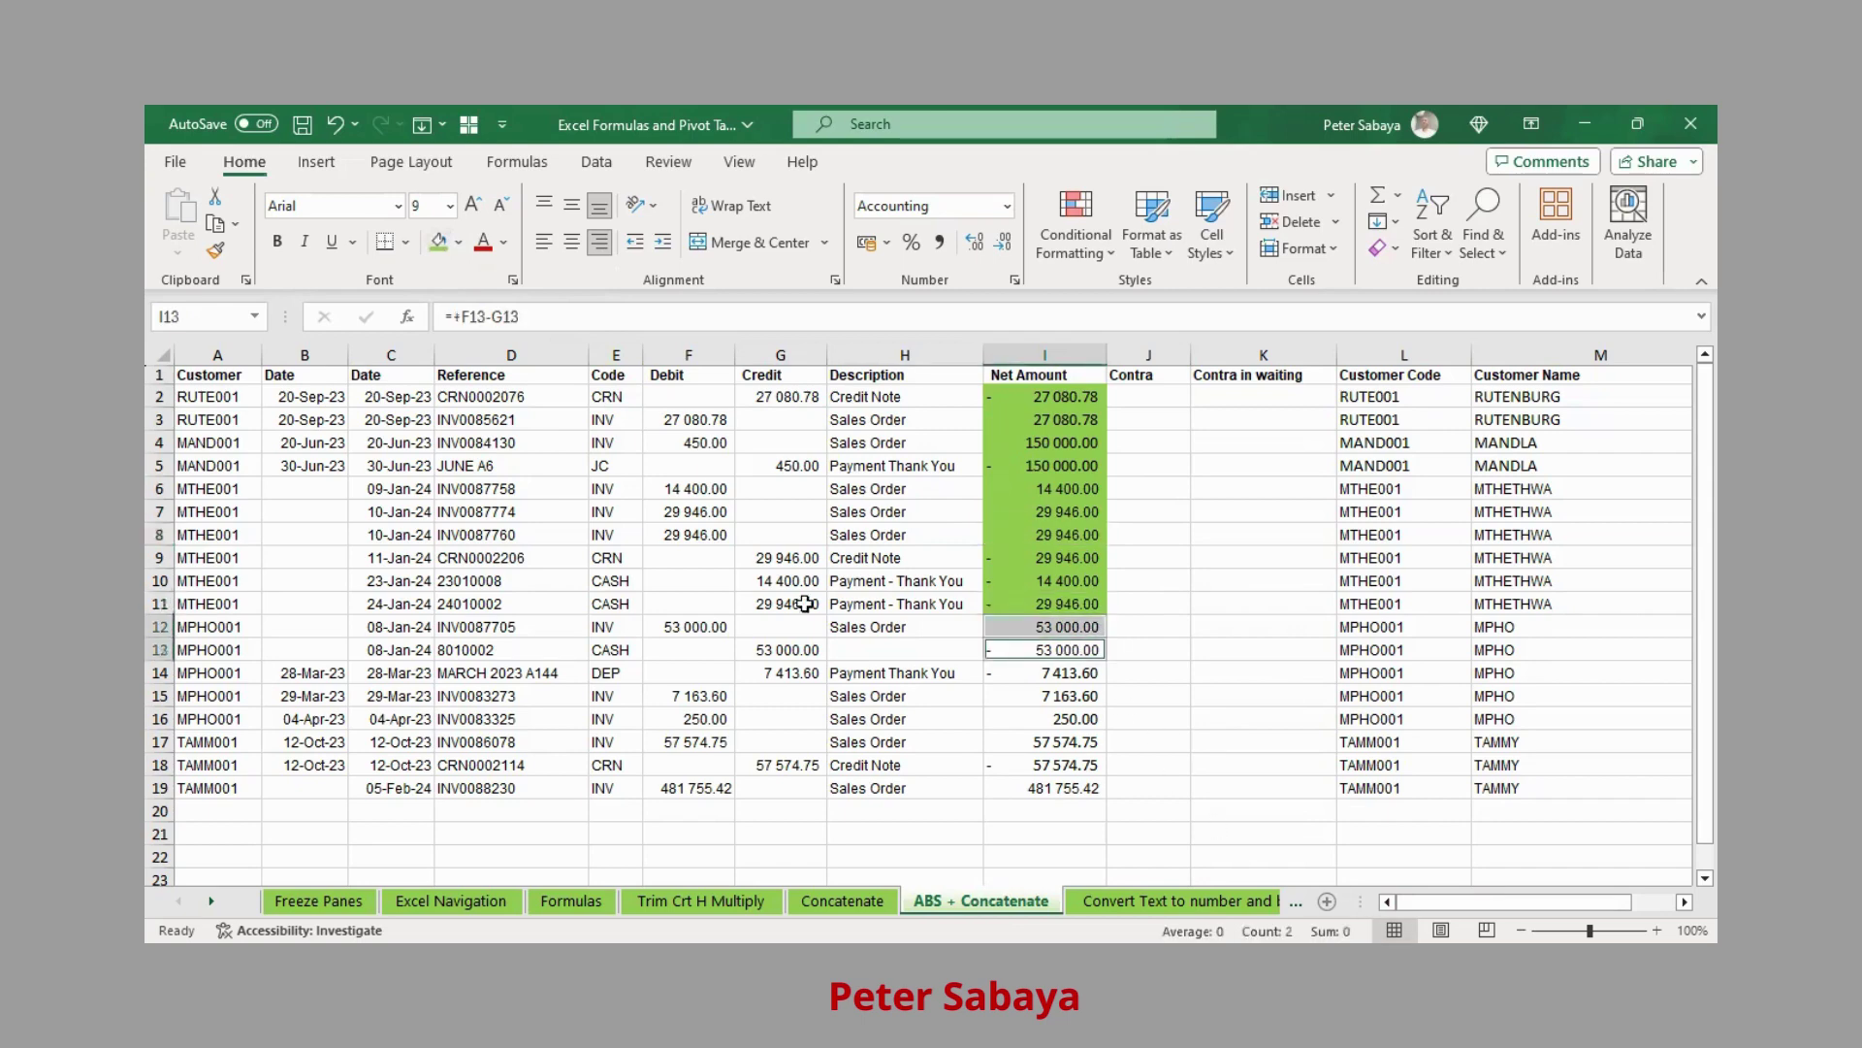
left_click(439, 241)
Check the Net Amounts in I14:I16 as a group, and fill the offsetting pair I17:I18 with light green.
left_click_drag(1072, 672, 1061, 719)
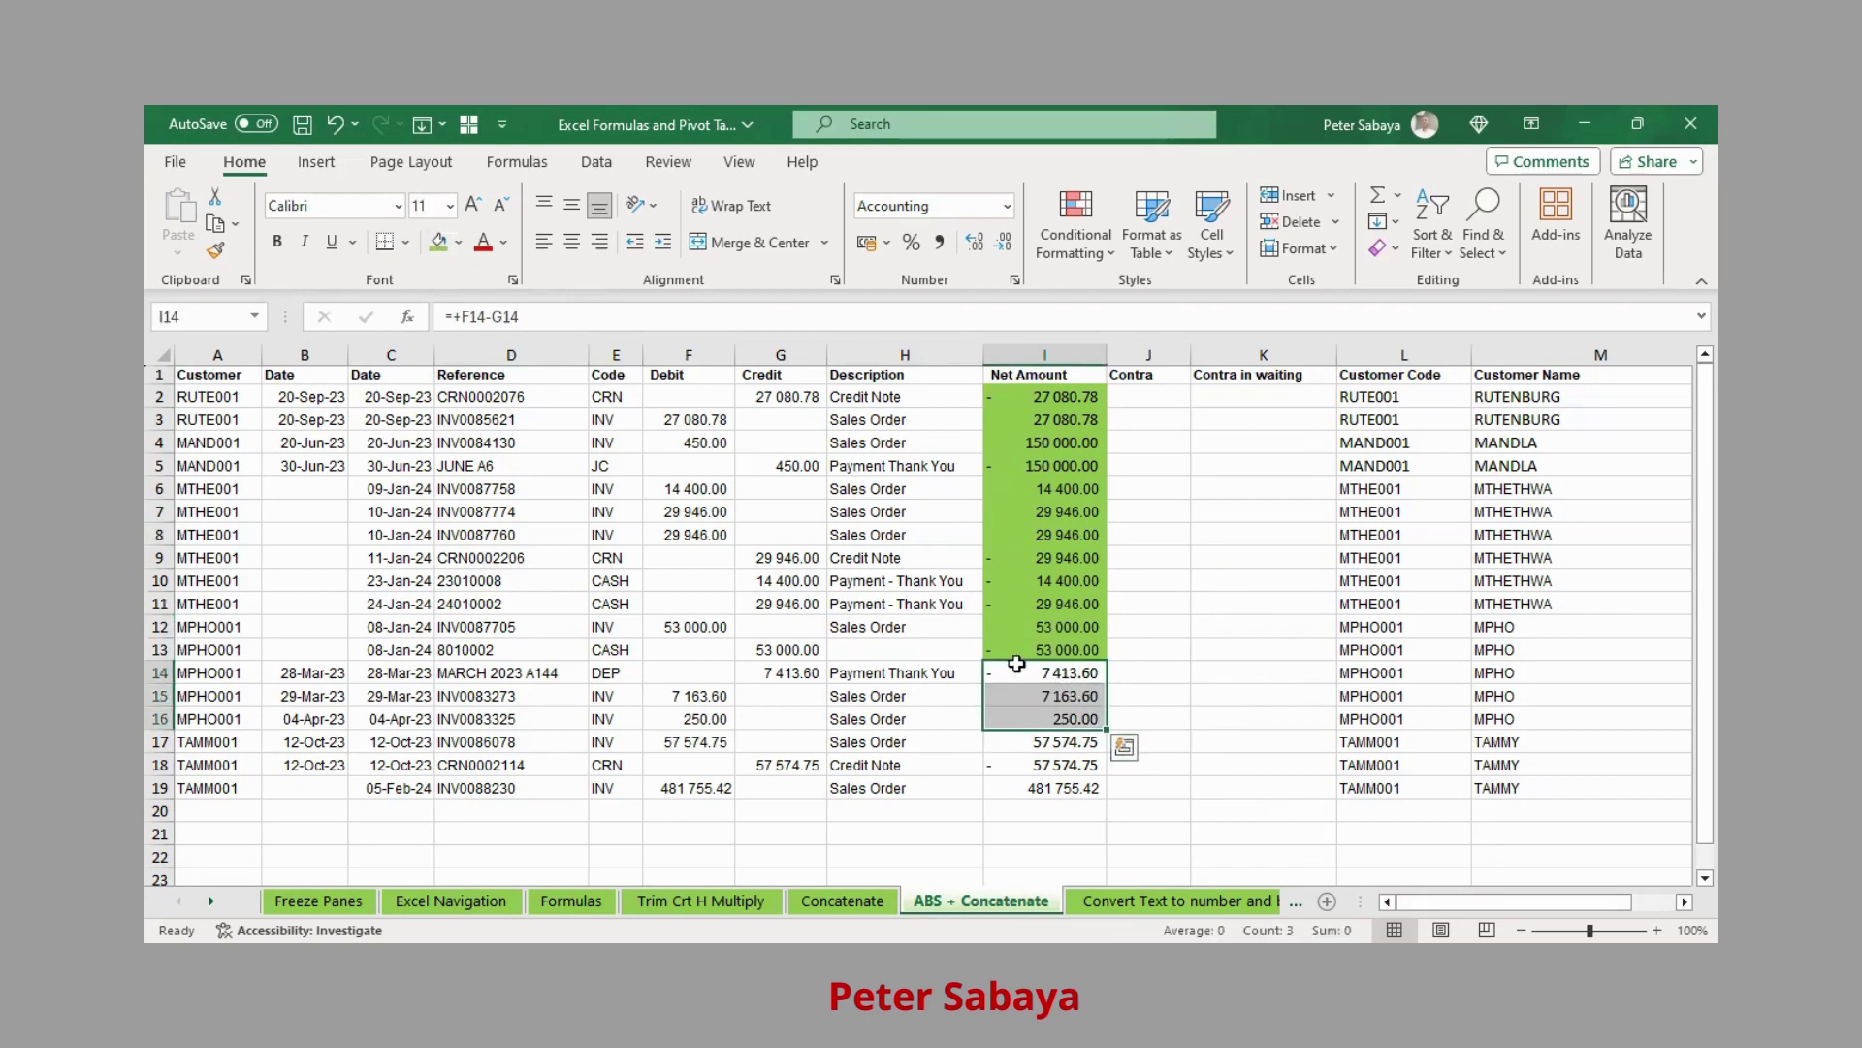
left_click(1067, 740)
left_click_drag(1065, 740, 1065, 766)
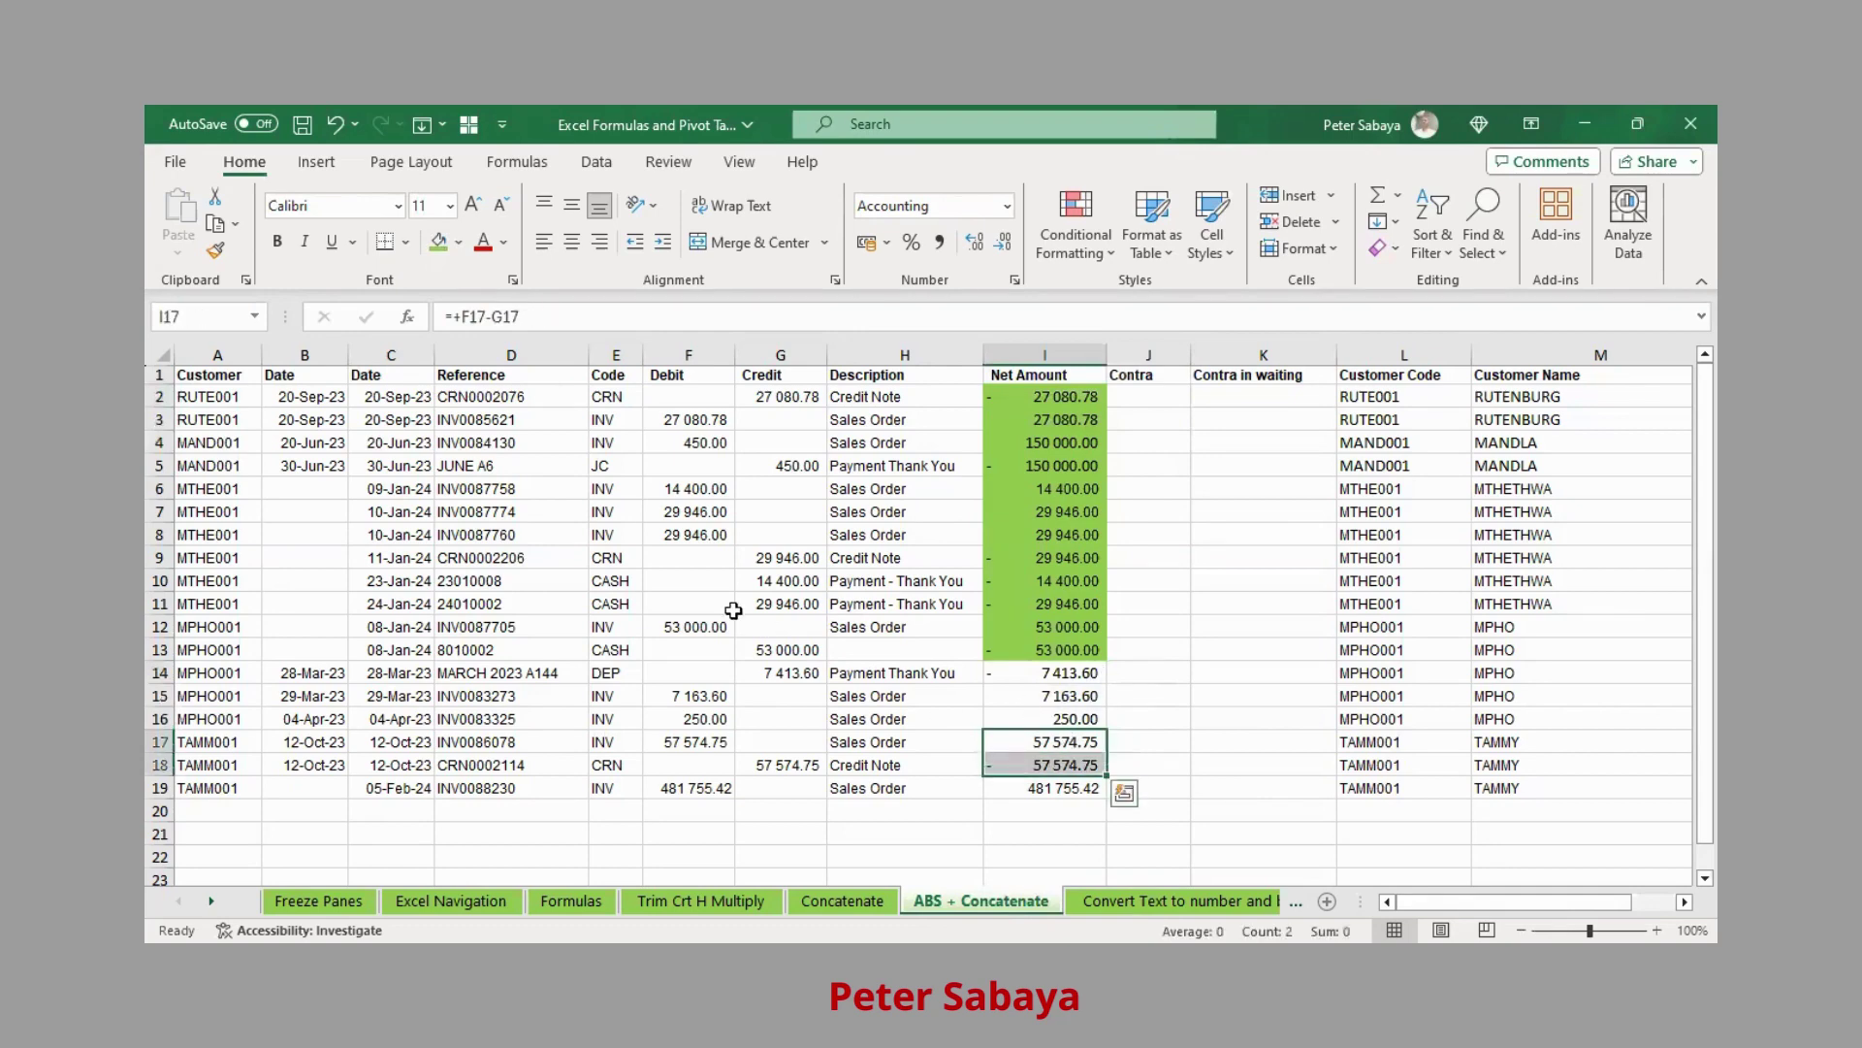
left_click(438, 241)
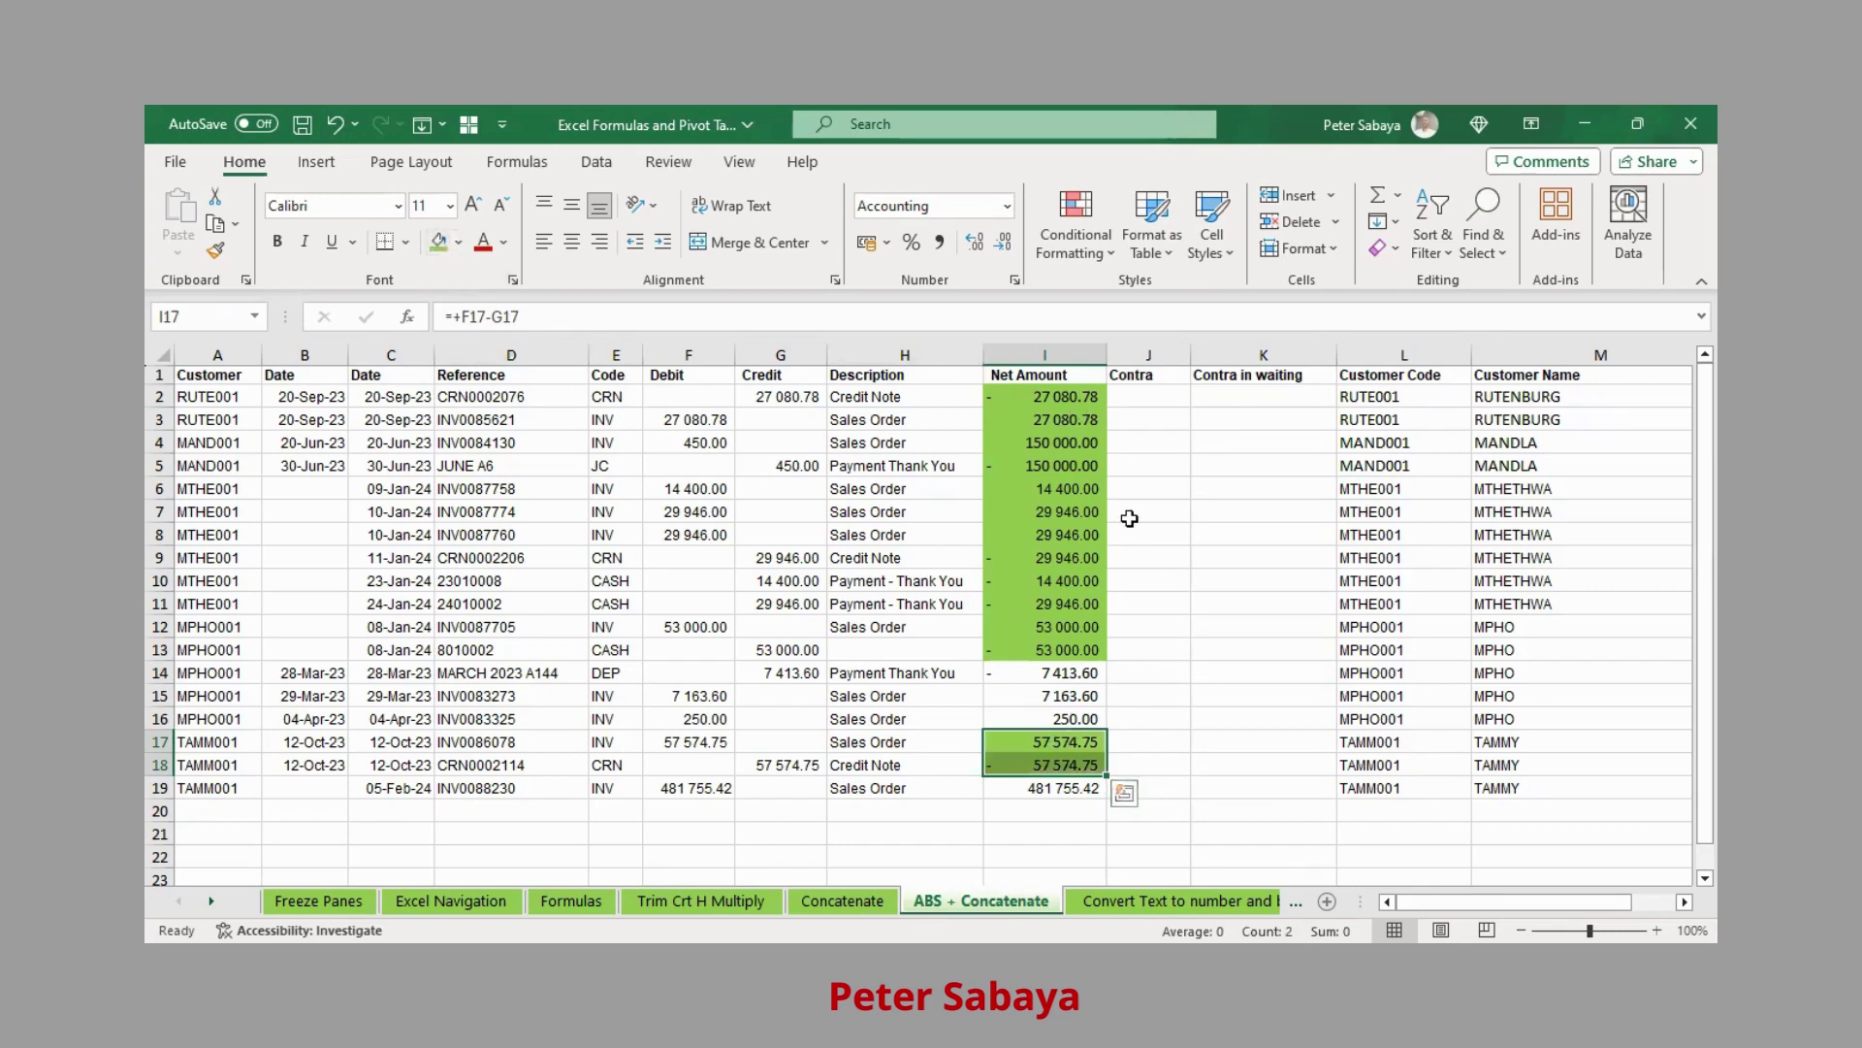
Enter ="Contra"&ABS(I2) in Contra cell J2, accepting the correction that adds the closing bracket.
left_click(1137, 394)
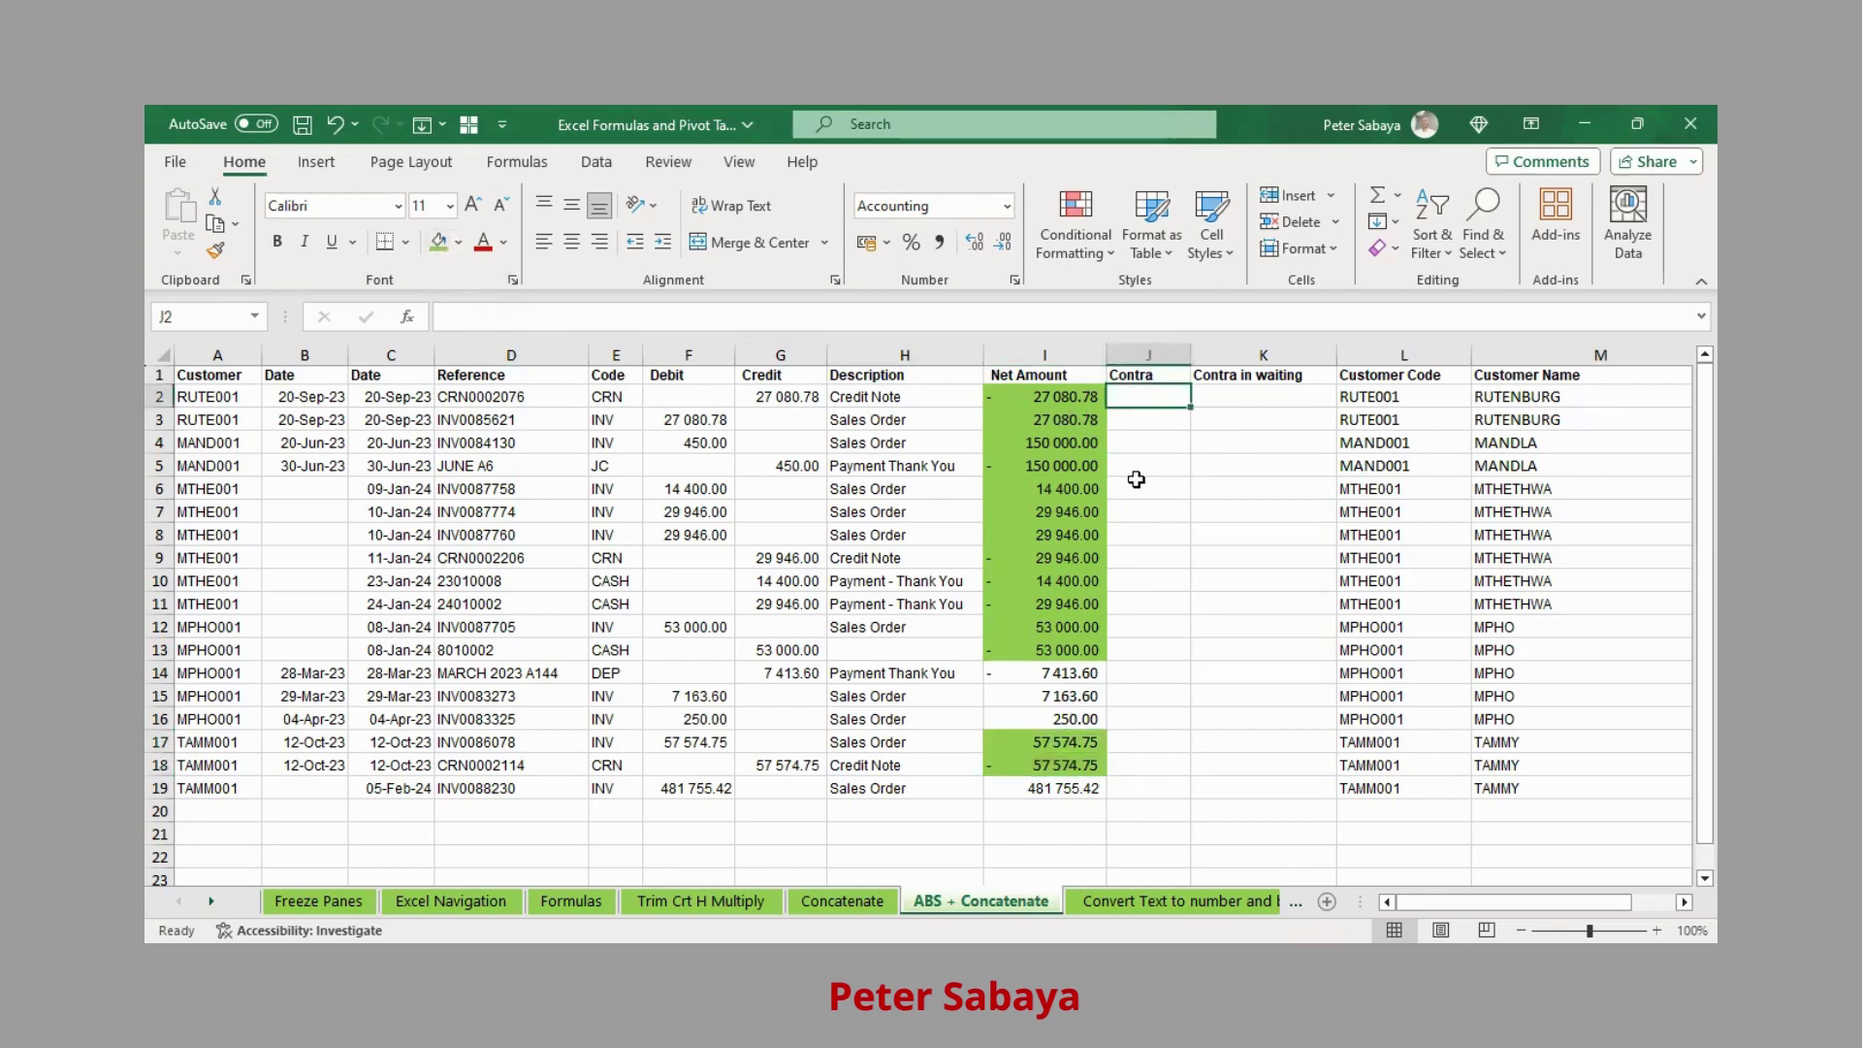
type("=\"C")
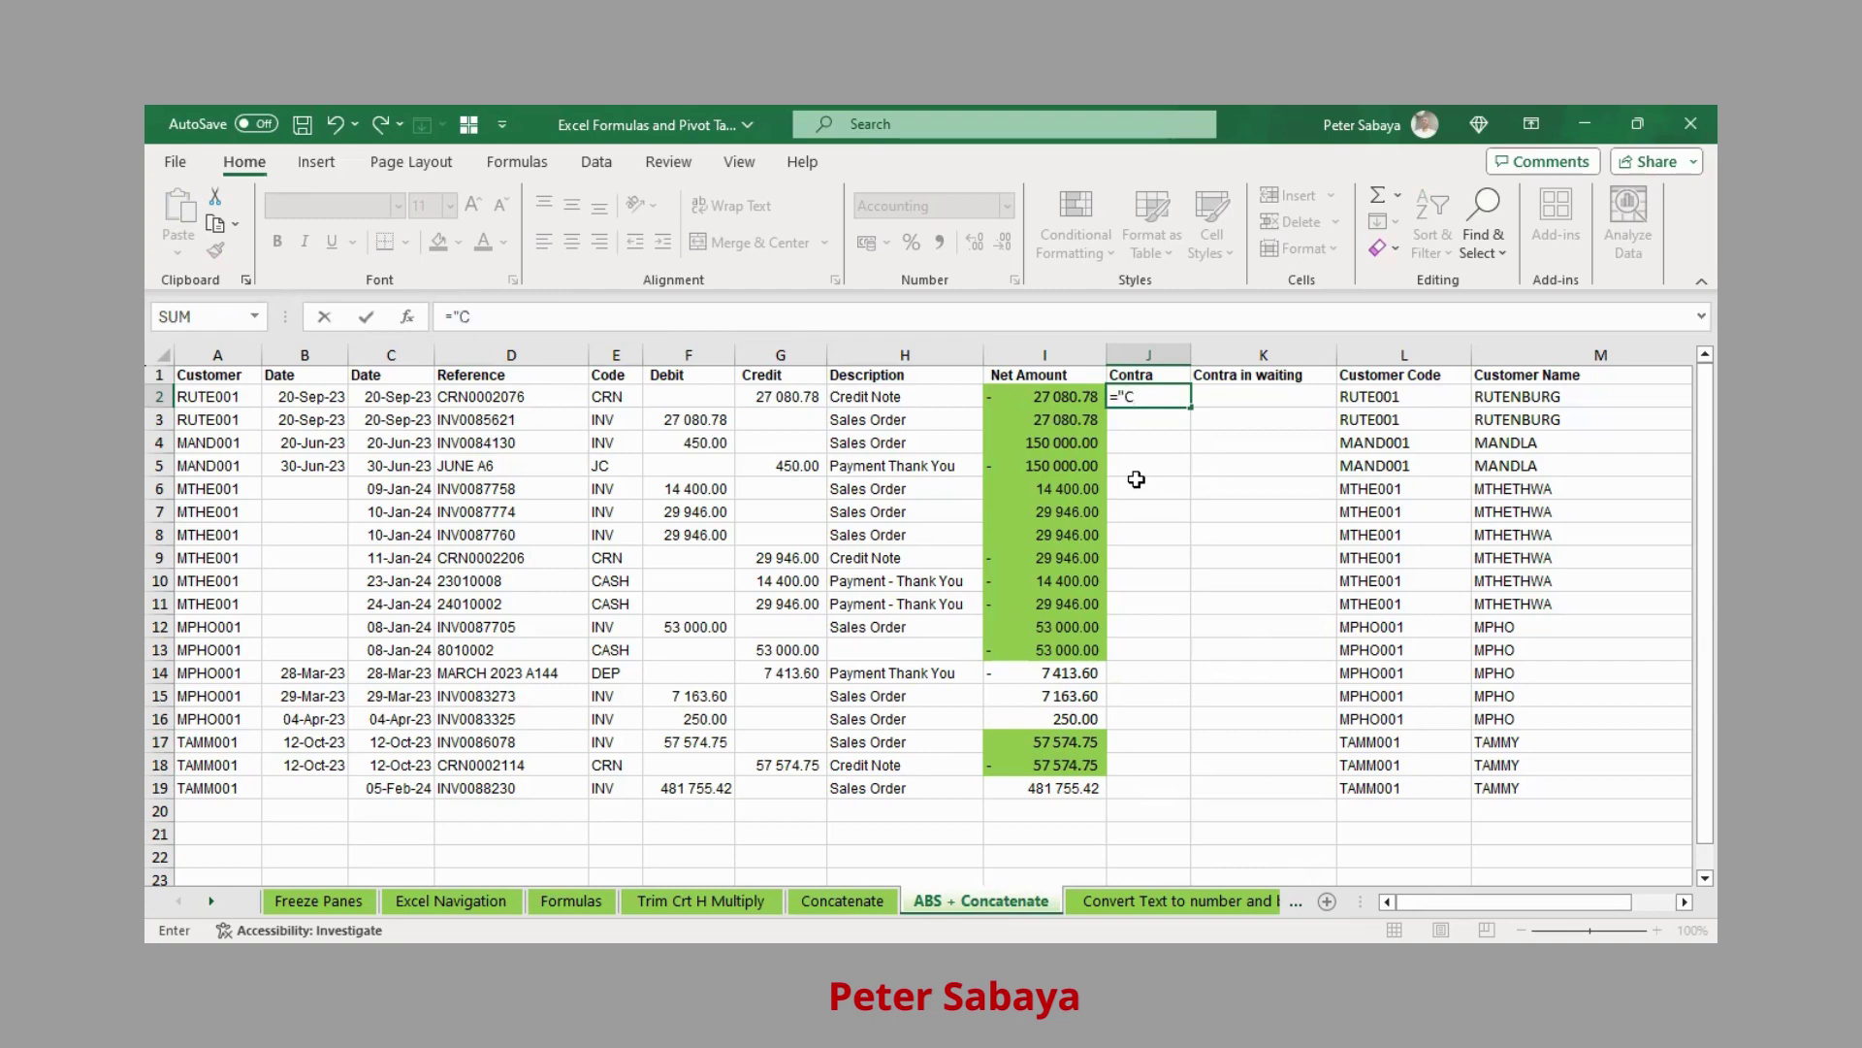
type("ontra\"&")
type("abs")
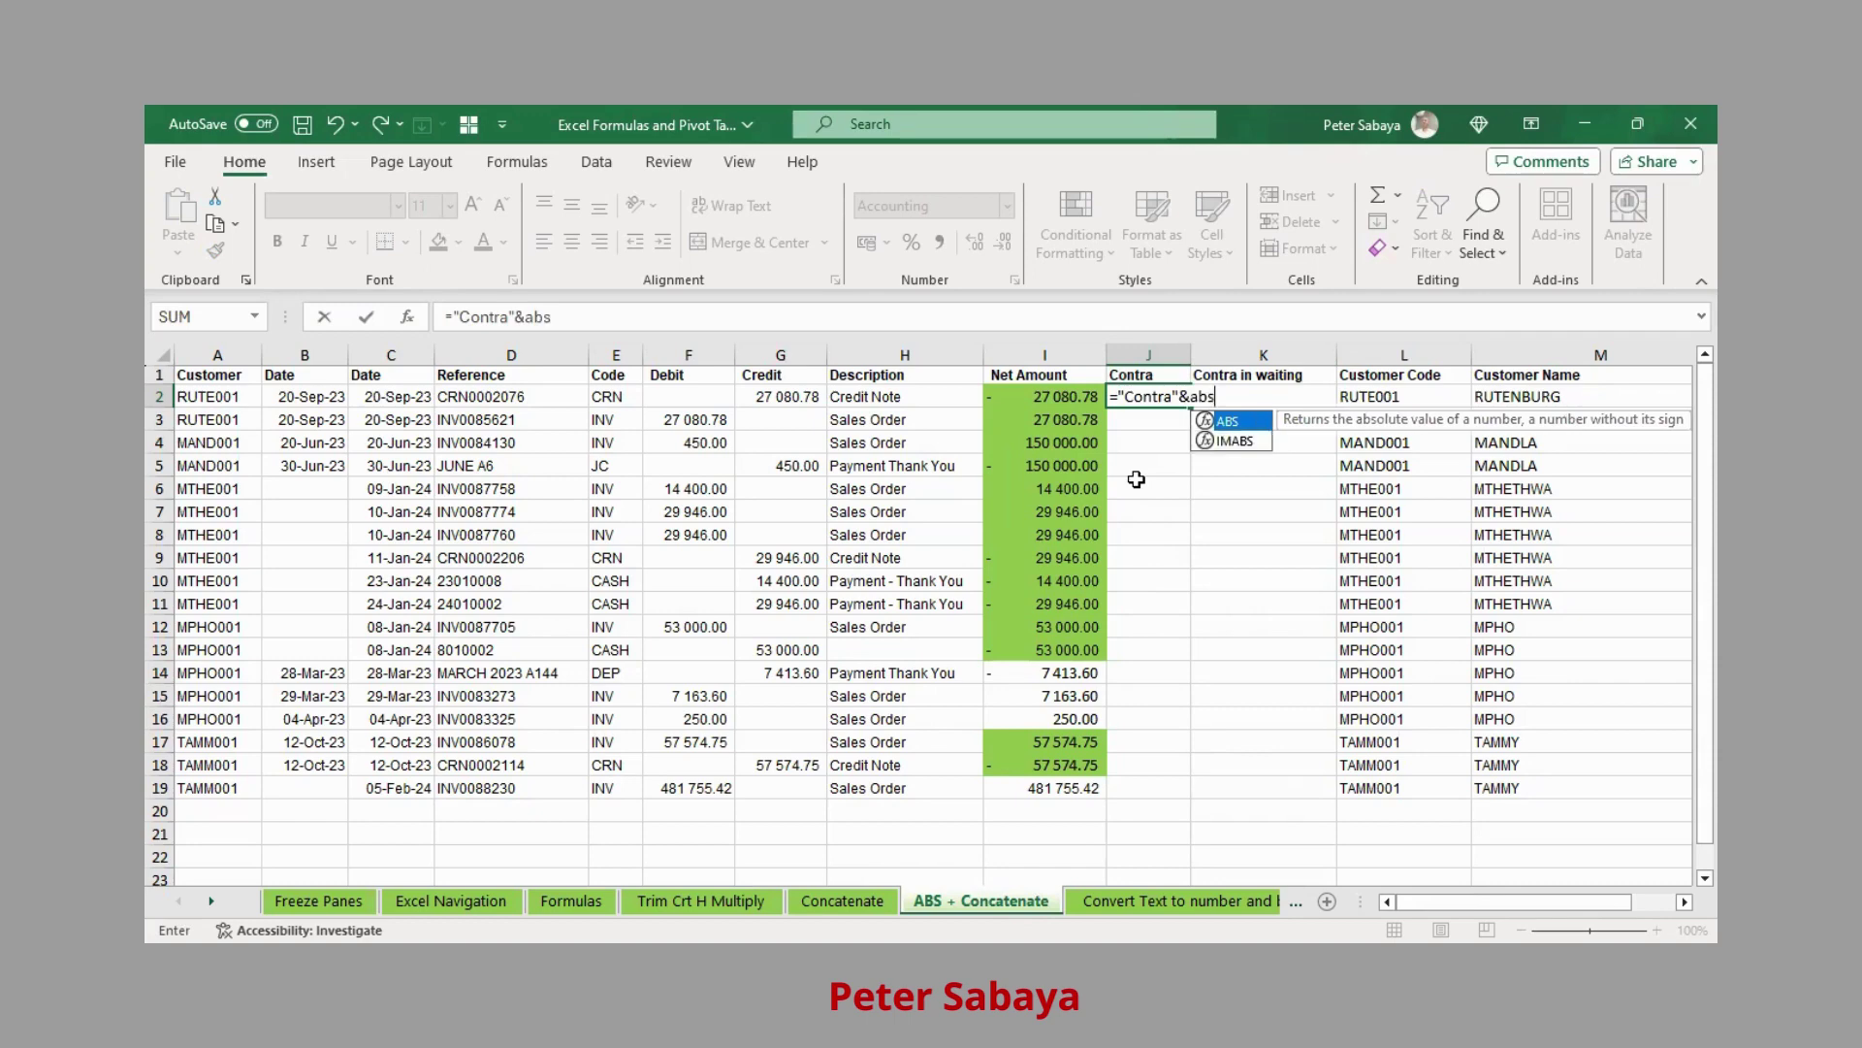
type("(")
left_click(1049, 390)
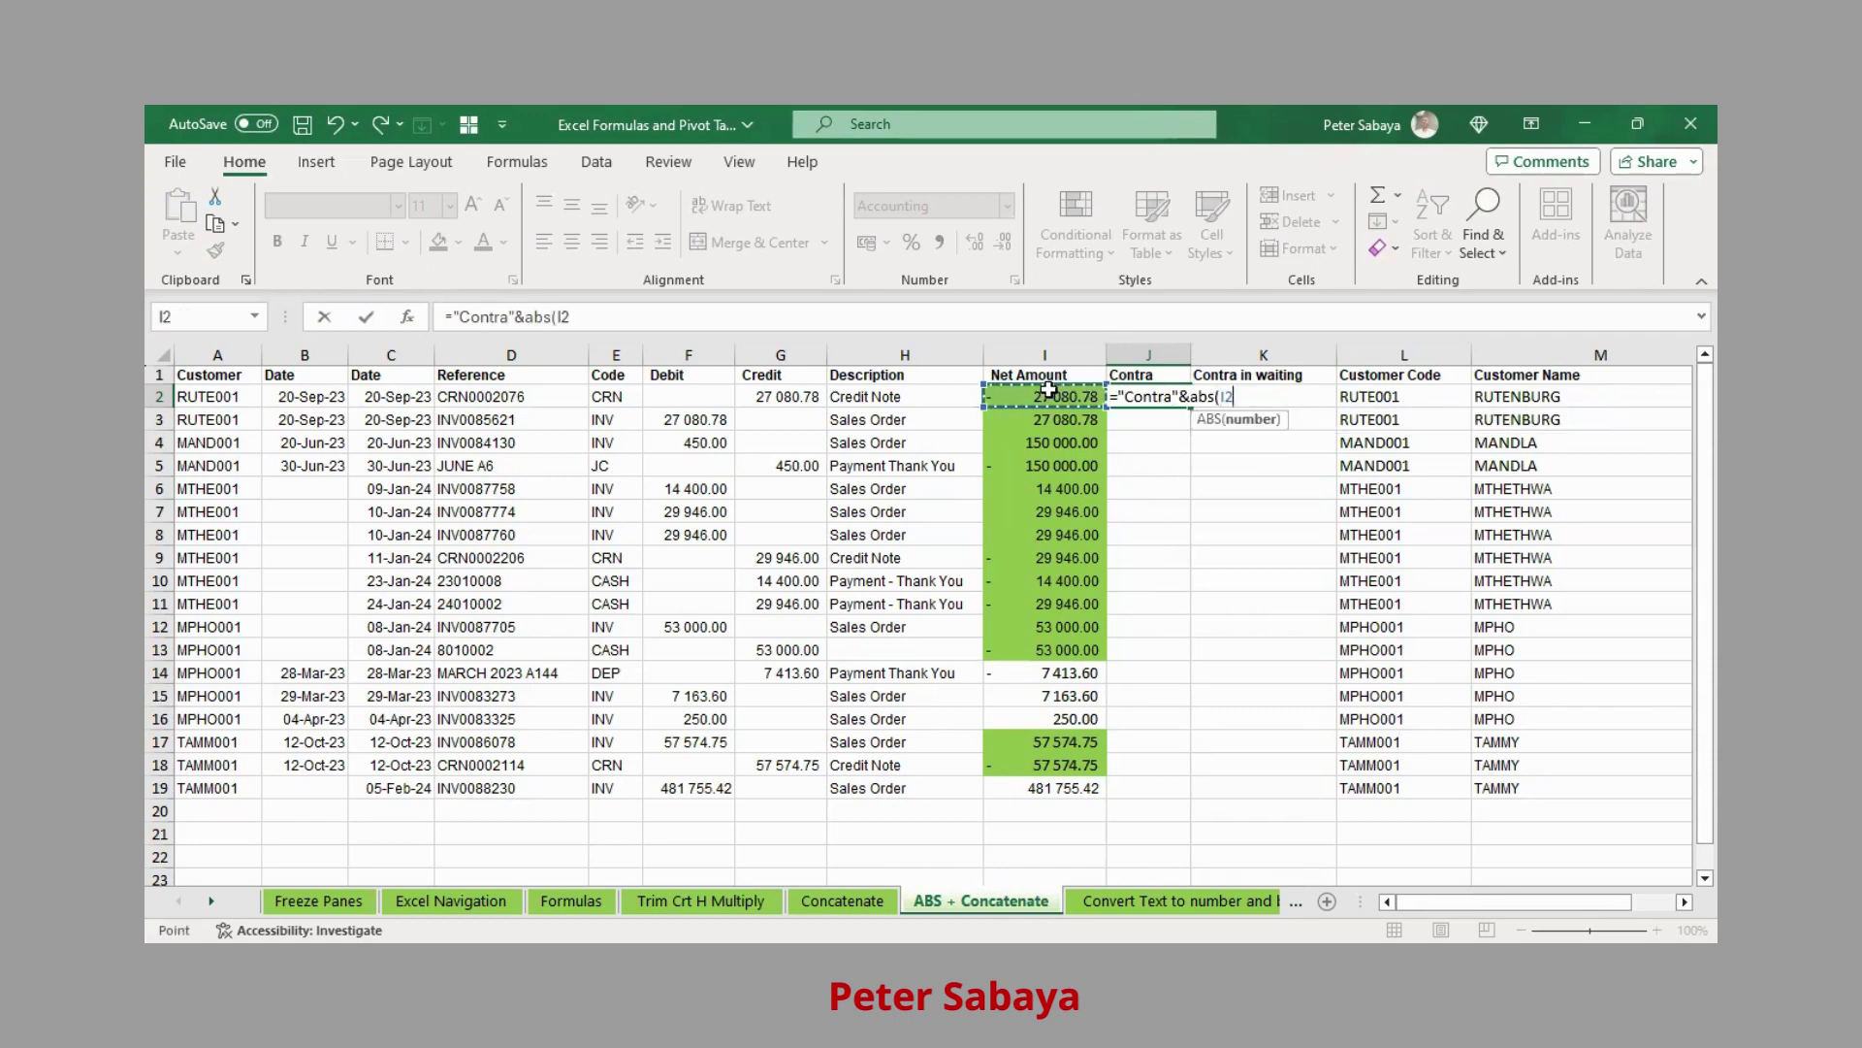
key("Return")
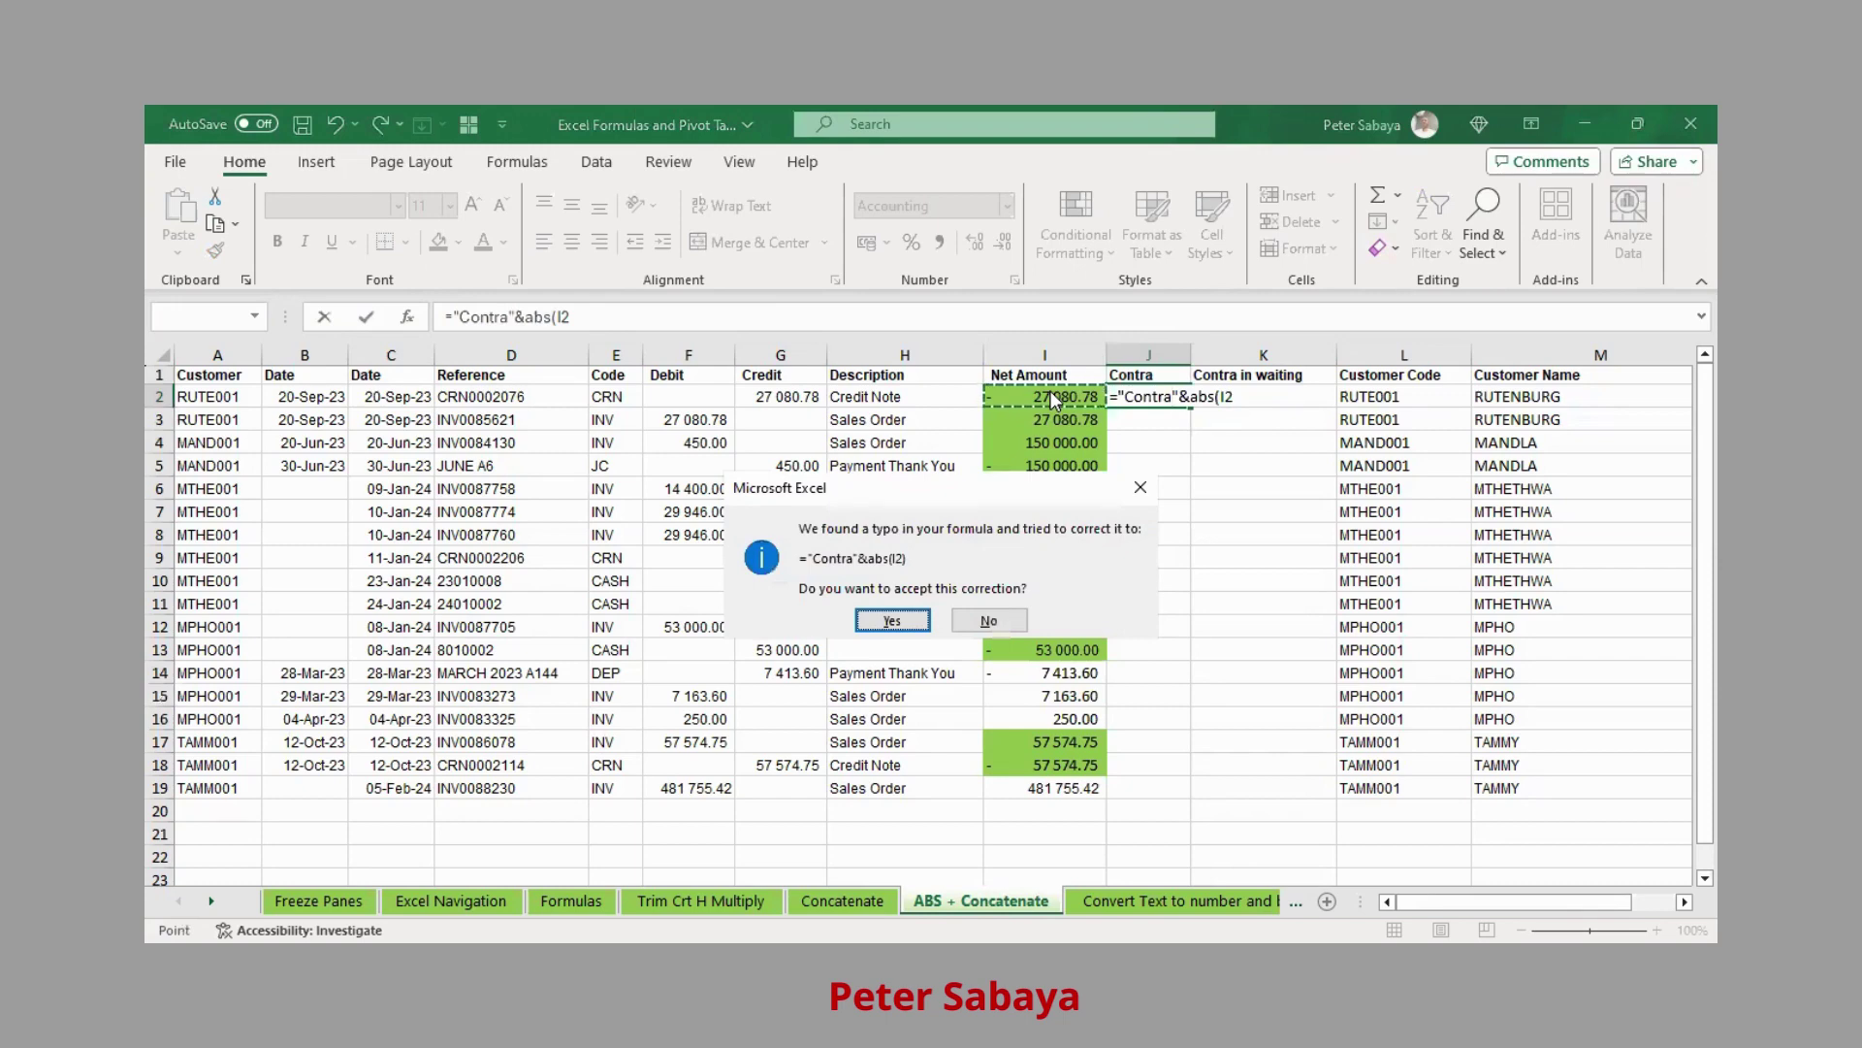
key("Return")
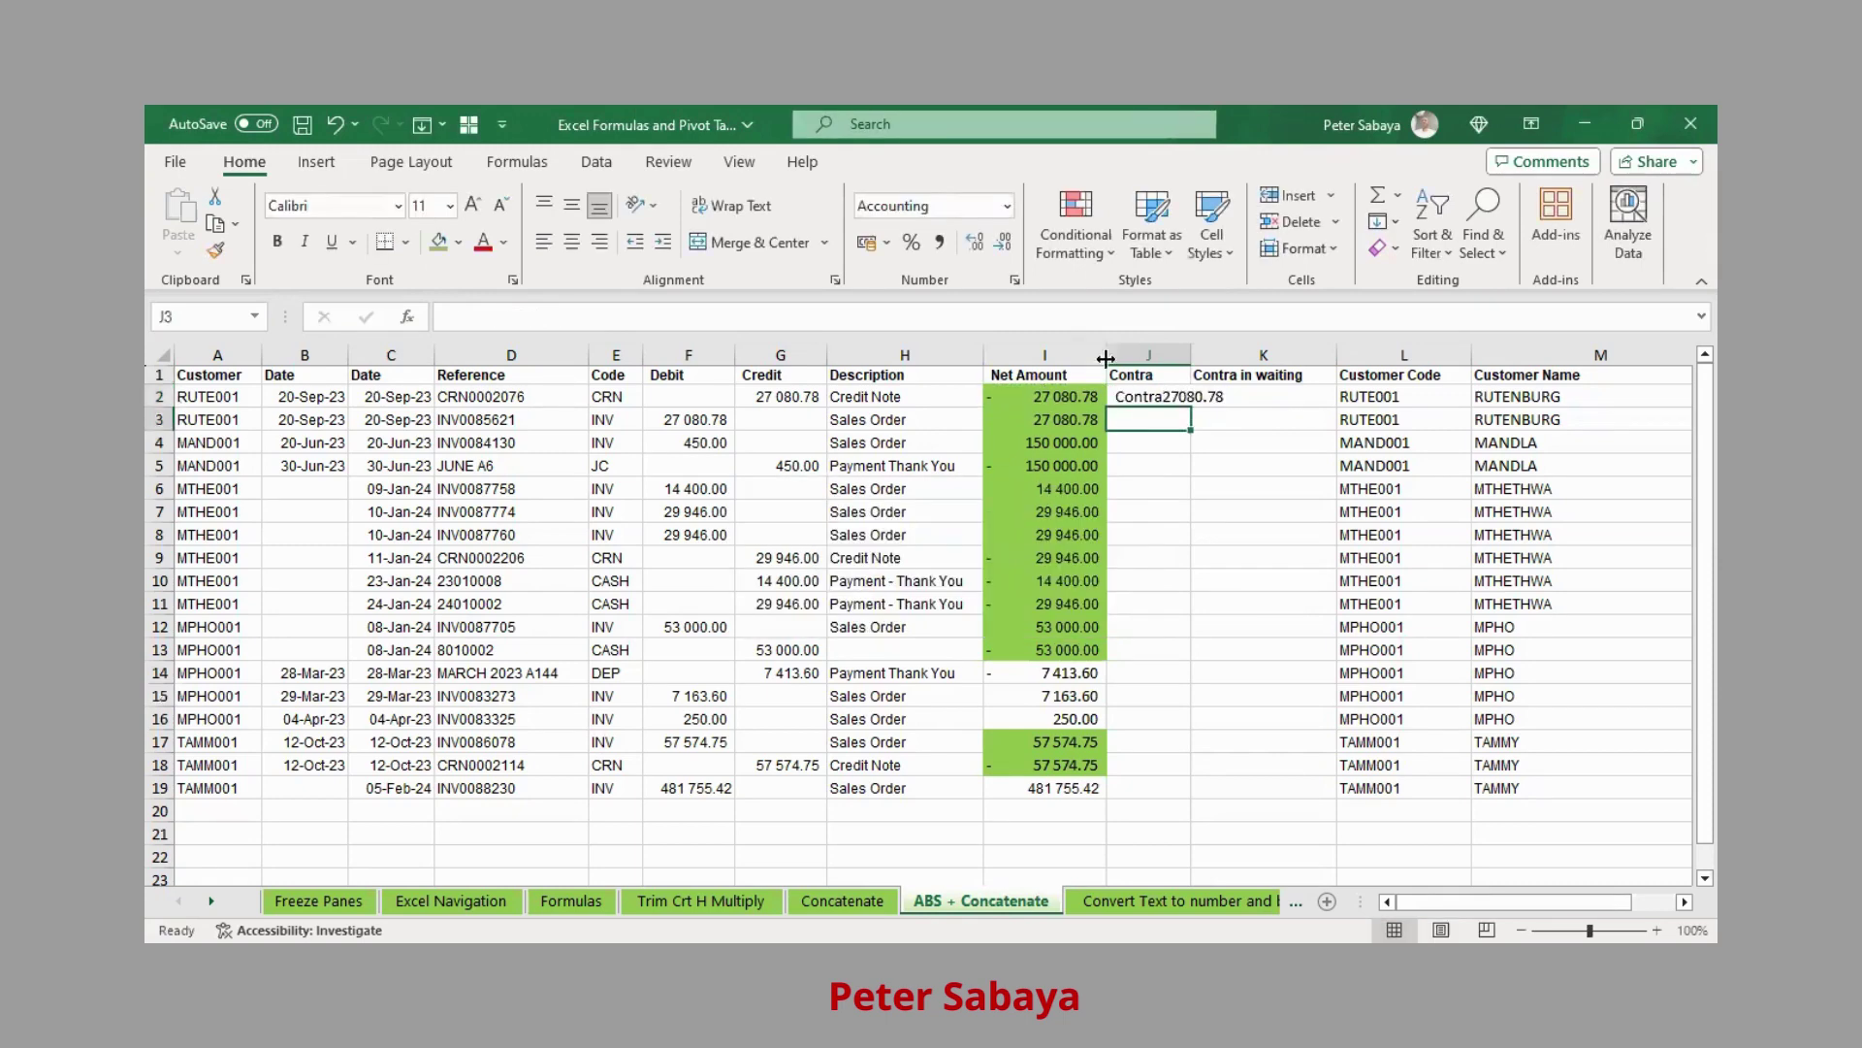
Copy the contra formula from J2 into J3:J13 and J17:J18, beside the green Net Amount cells.
left_click(1174, 395)
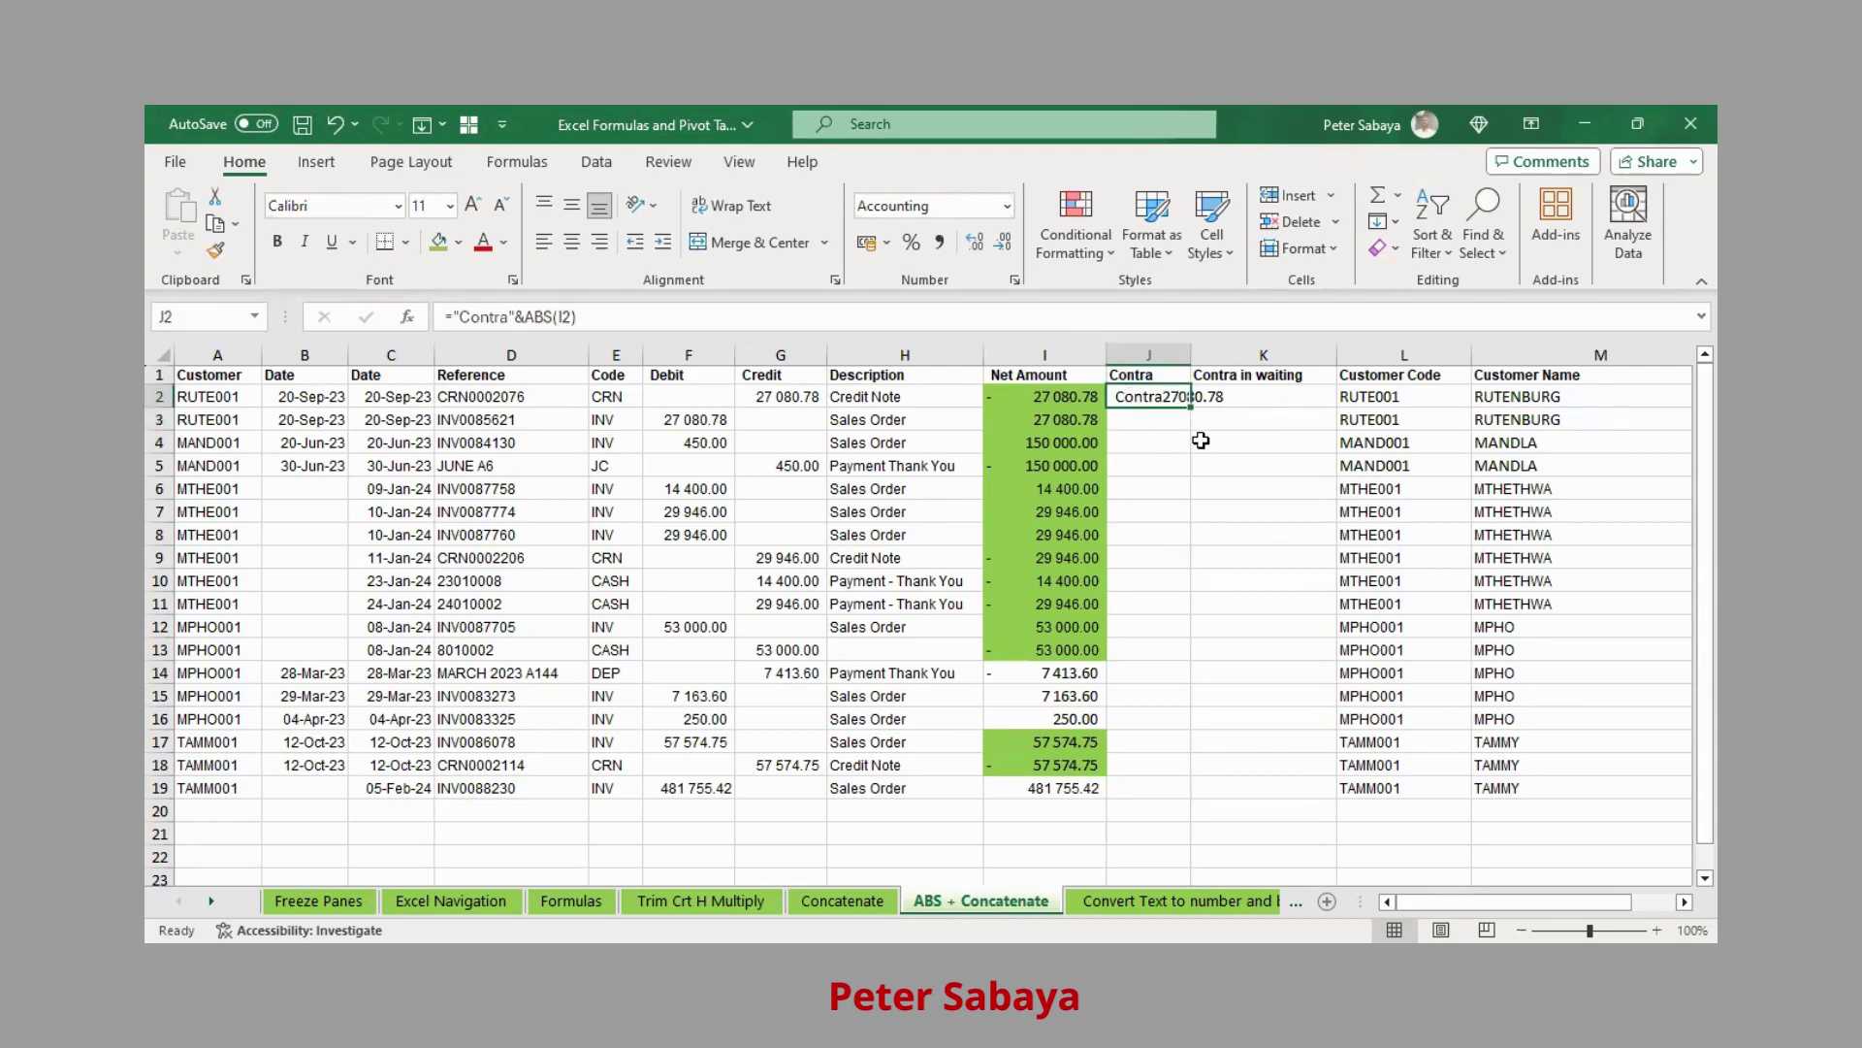
key("ctrl+c")
left_click_drag(1154, 421, 1139, 651)
key("ctrl+v")
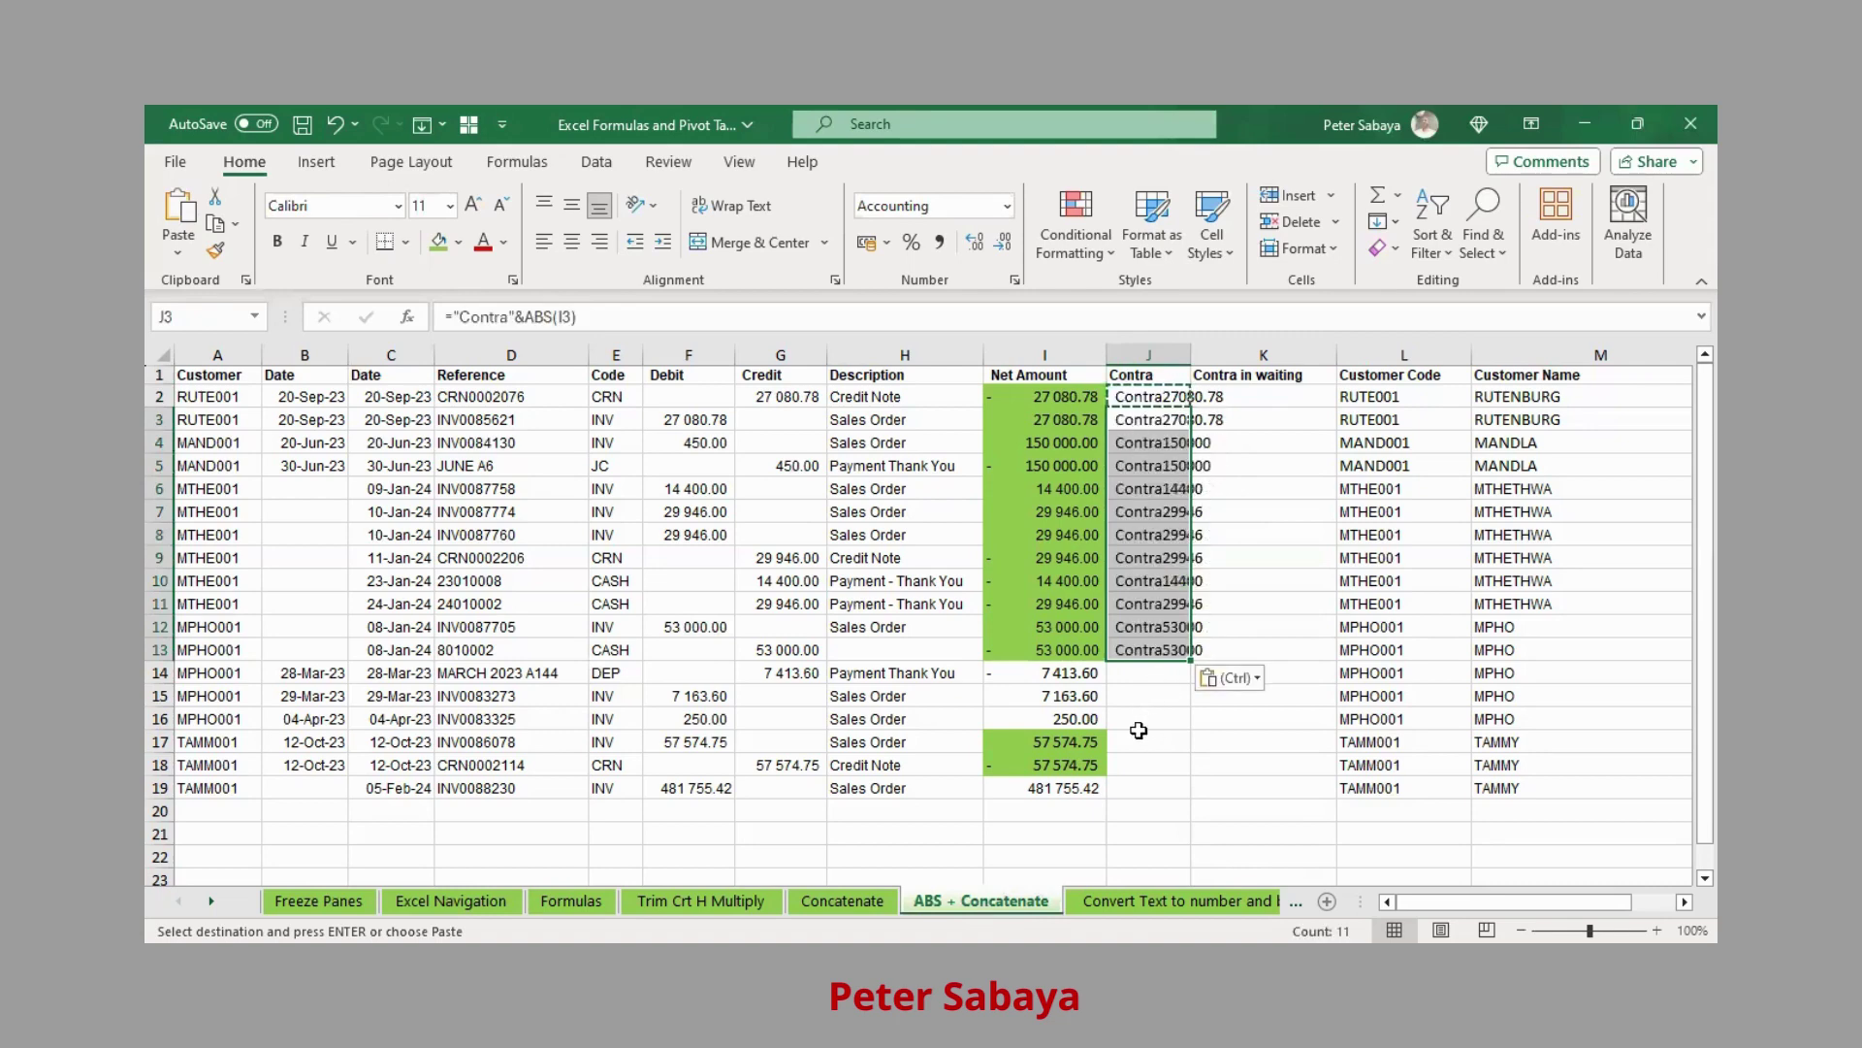
left_click_drag(1136, 741, 1137, 756)
key("ctrl+v")
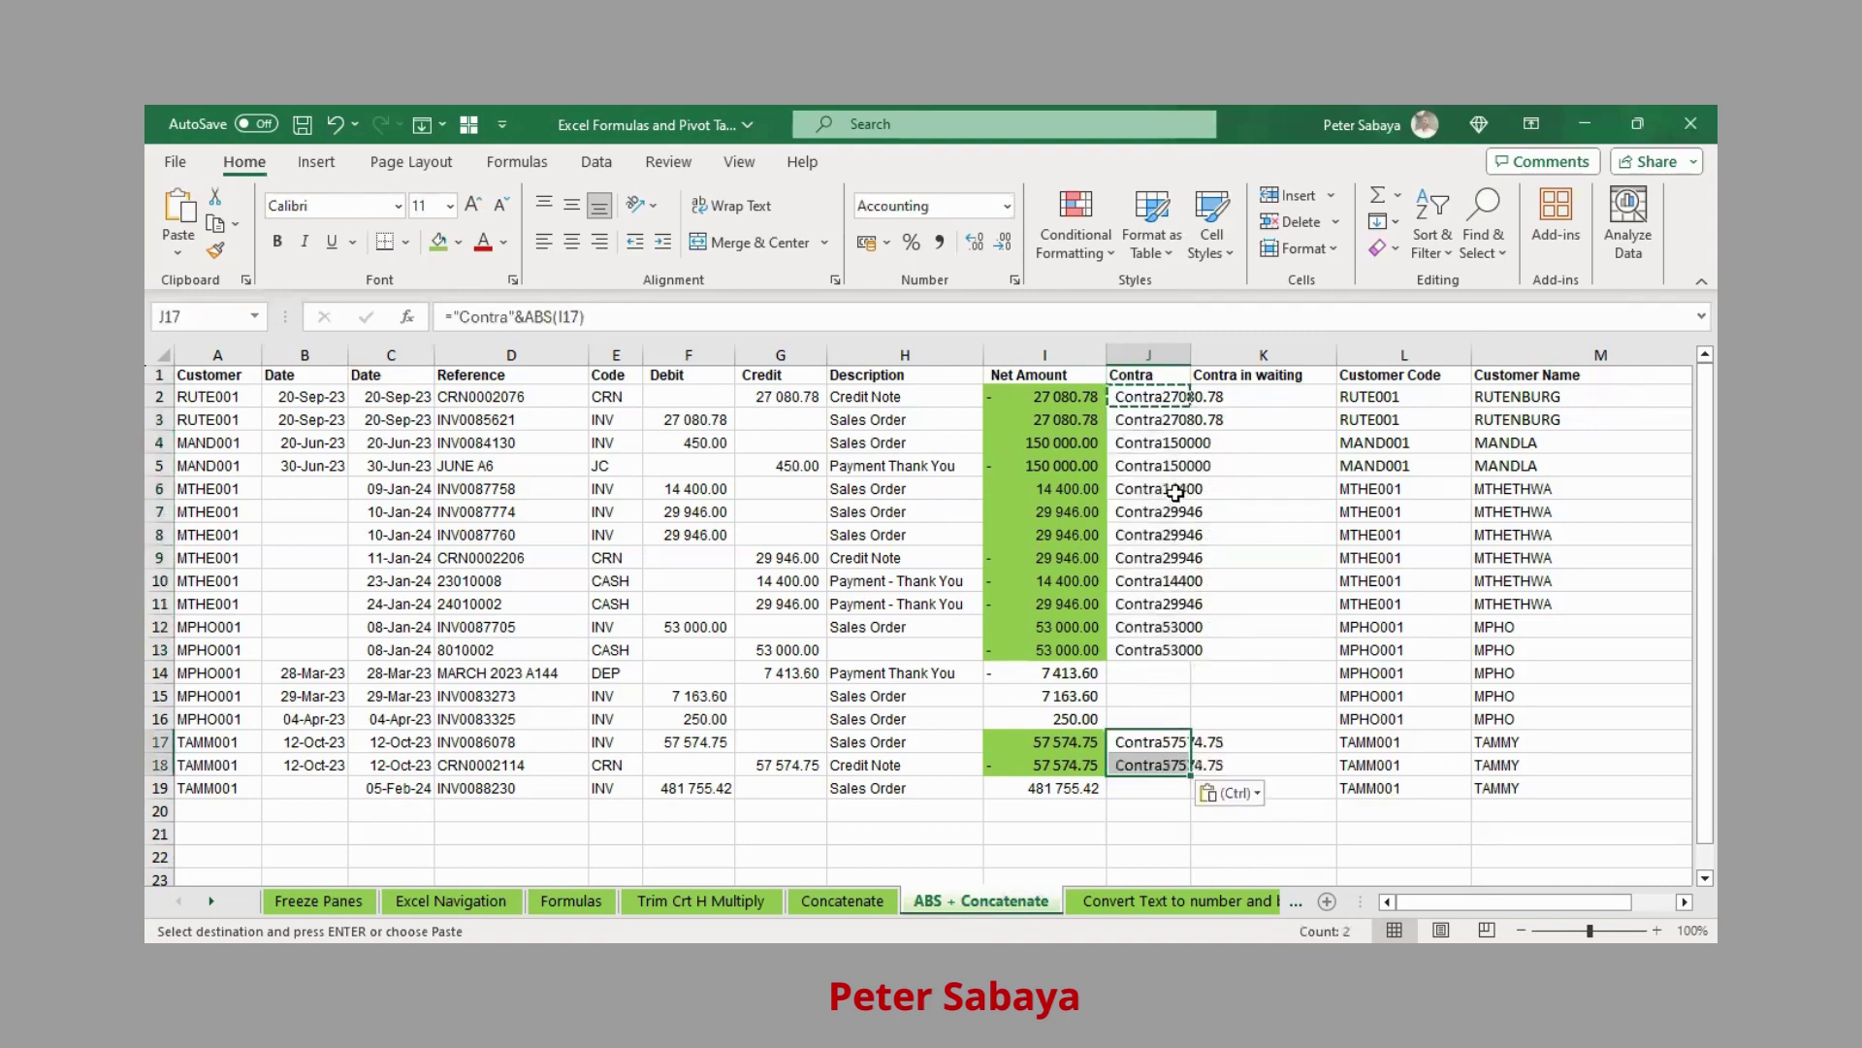
Review the uncolored Net Amounts in I14:I16 against the blank Contra cells beside them.
left_click(1155, 489)
left_click_drag(1058, 672, 1060, 719)
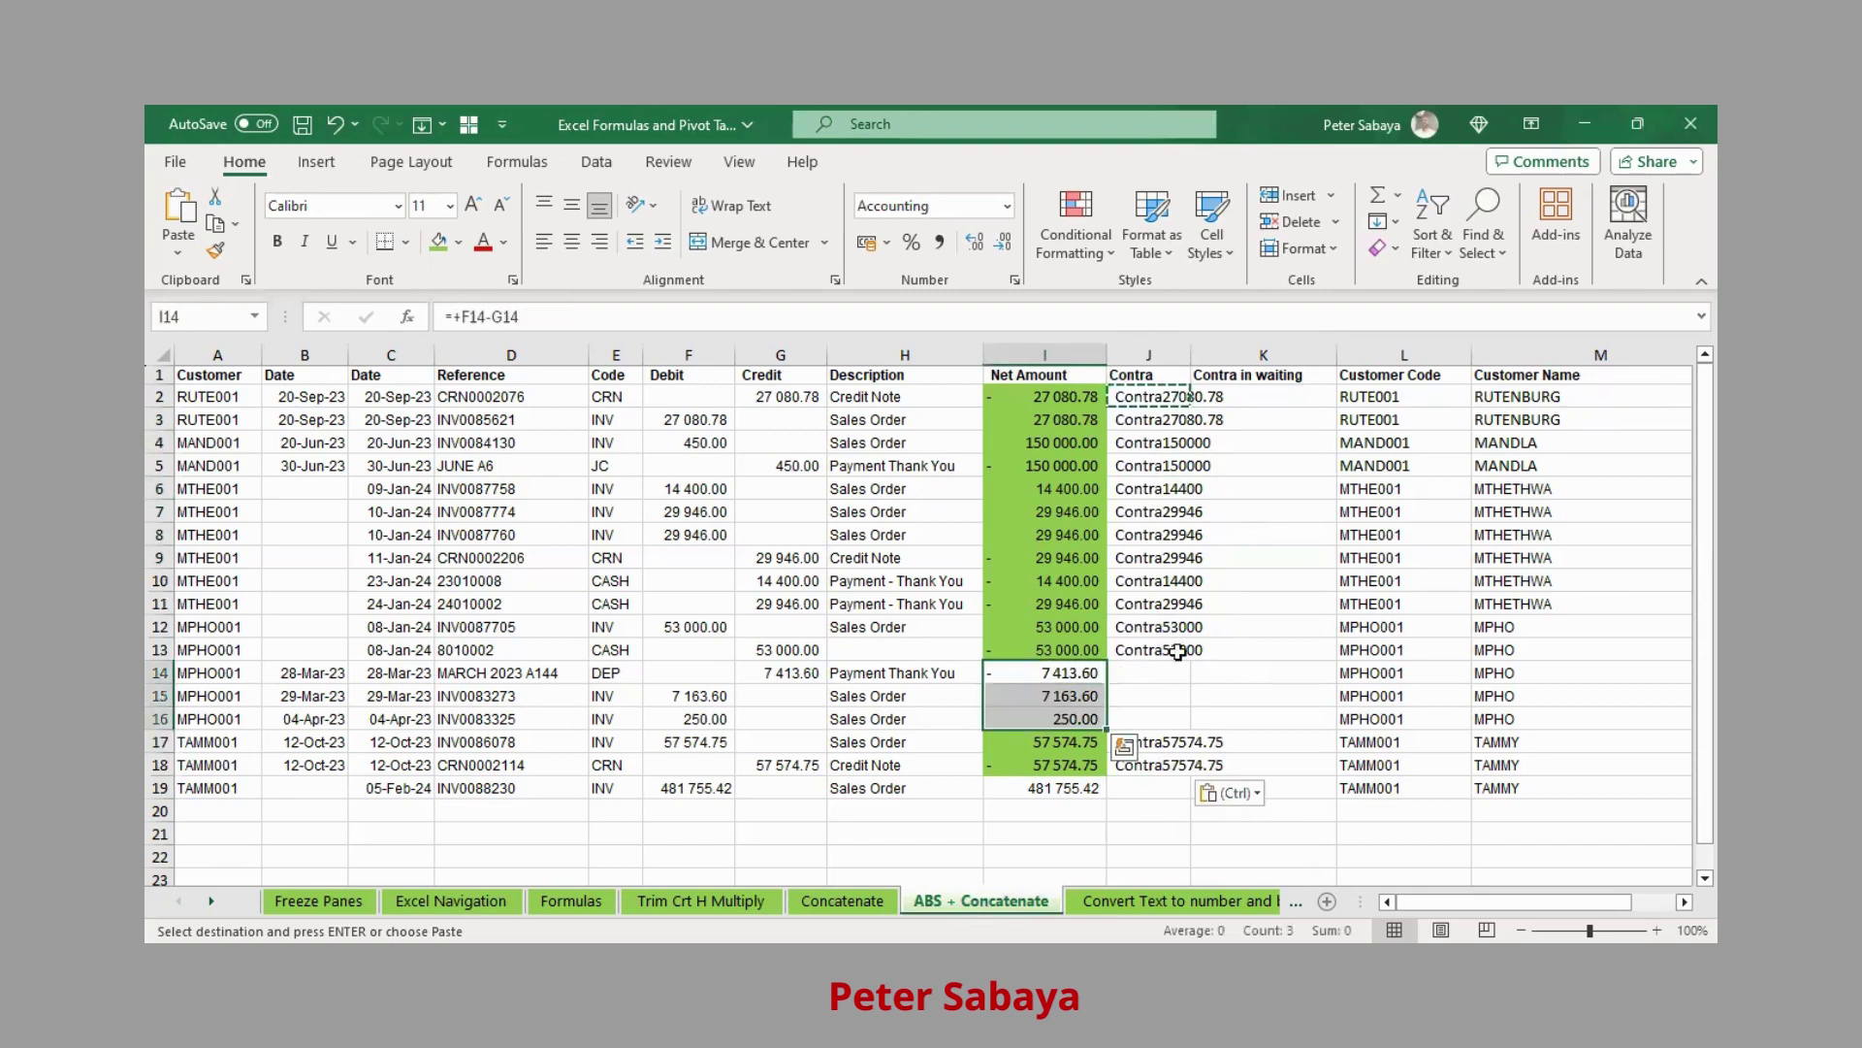
left_click(1149, 674)
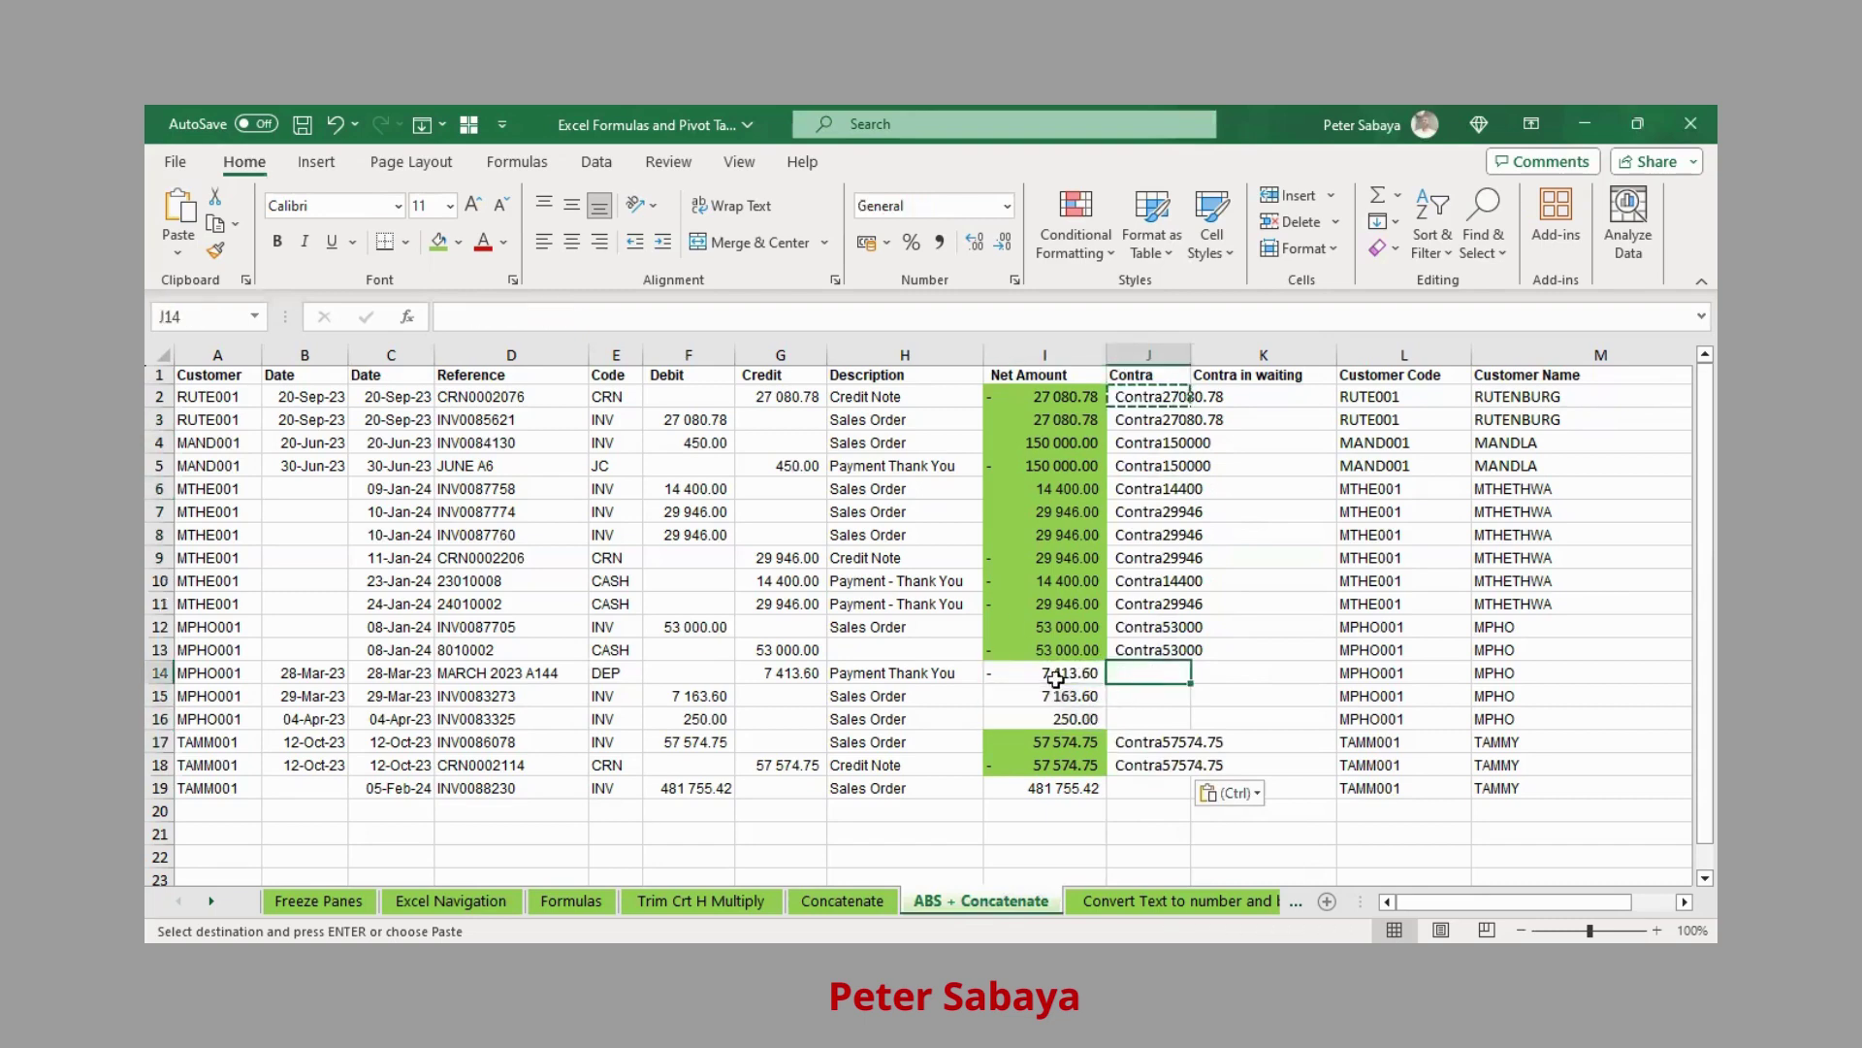
left_click(1114, 698)
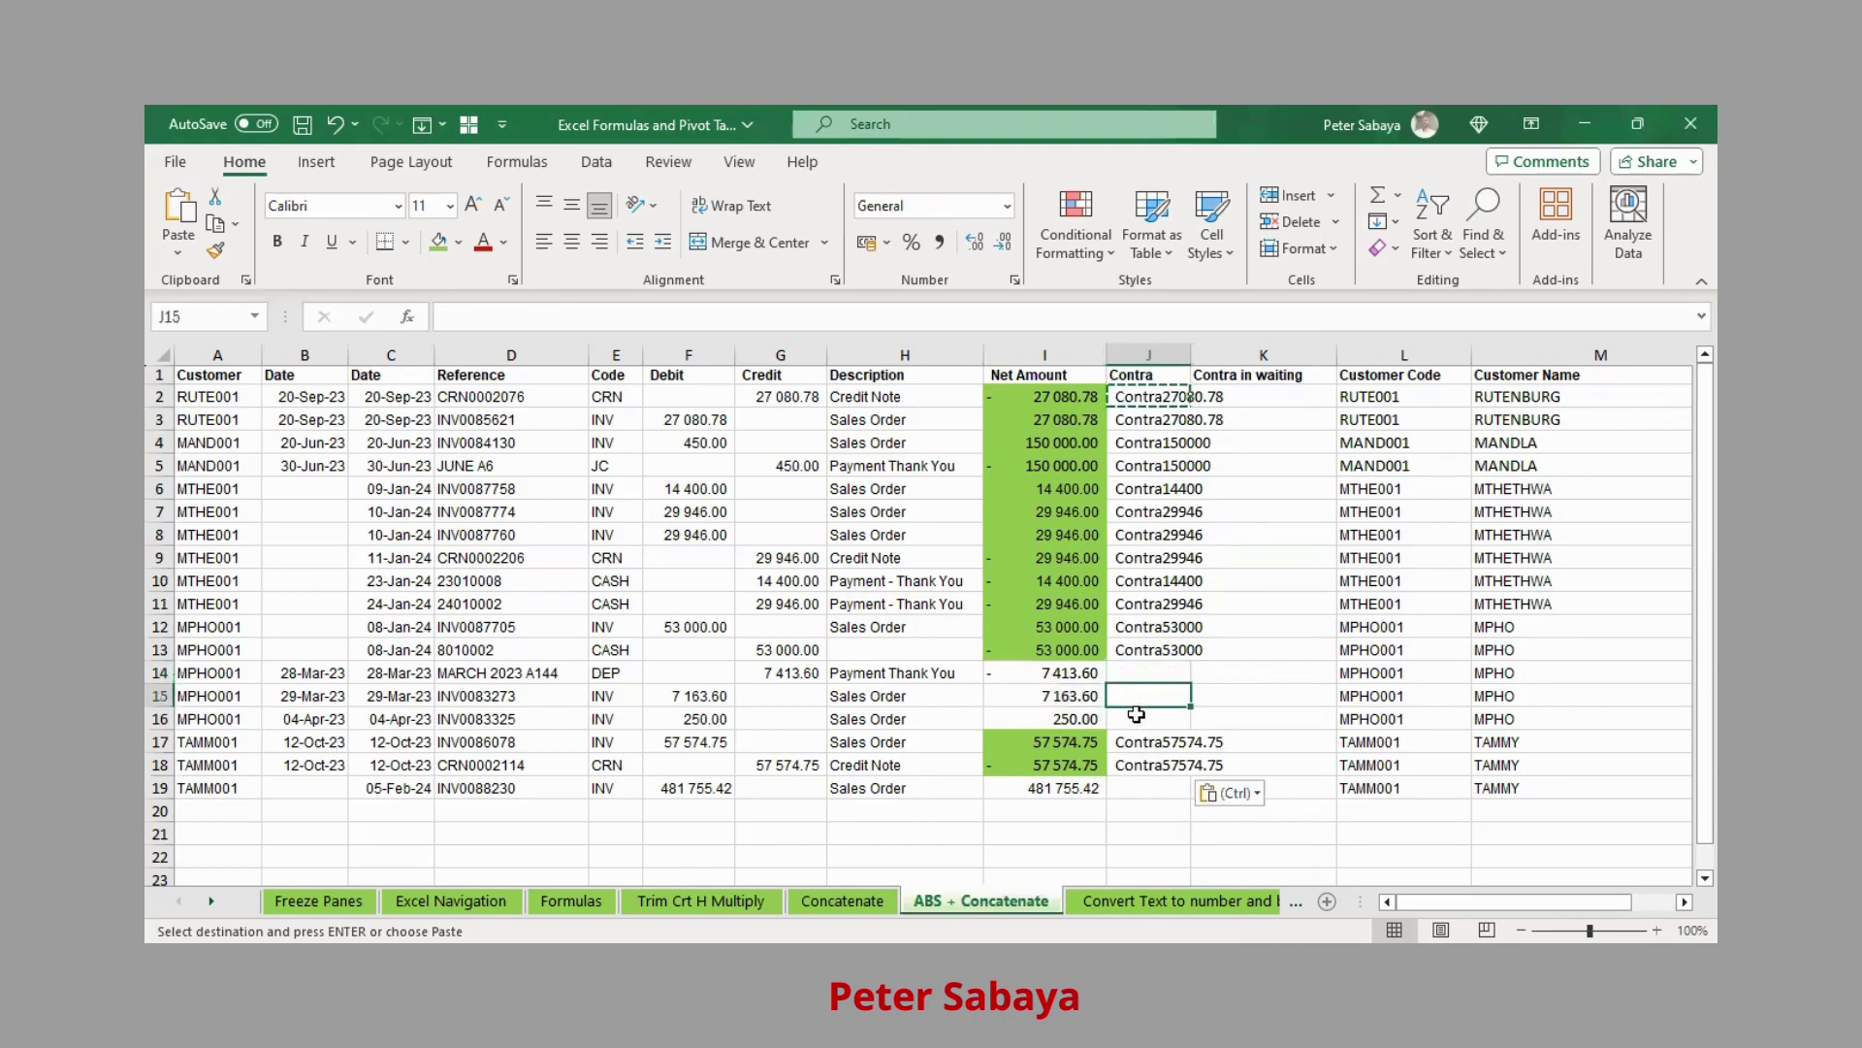
Paste the copied contra formula into J14, beside the first uncolored Net Amount of customer MPHO001.
left_click_drag(1138, 679, 1134, 720)
left_click(1057, 669)
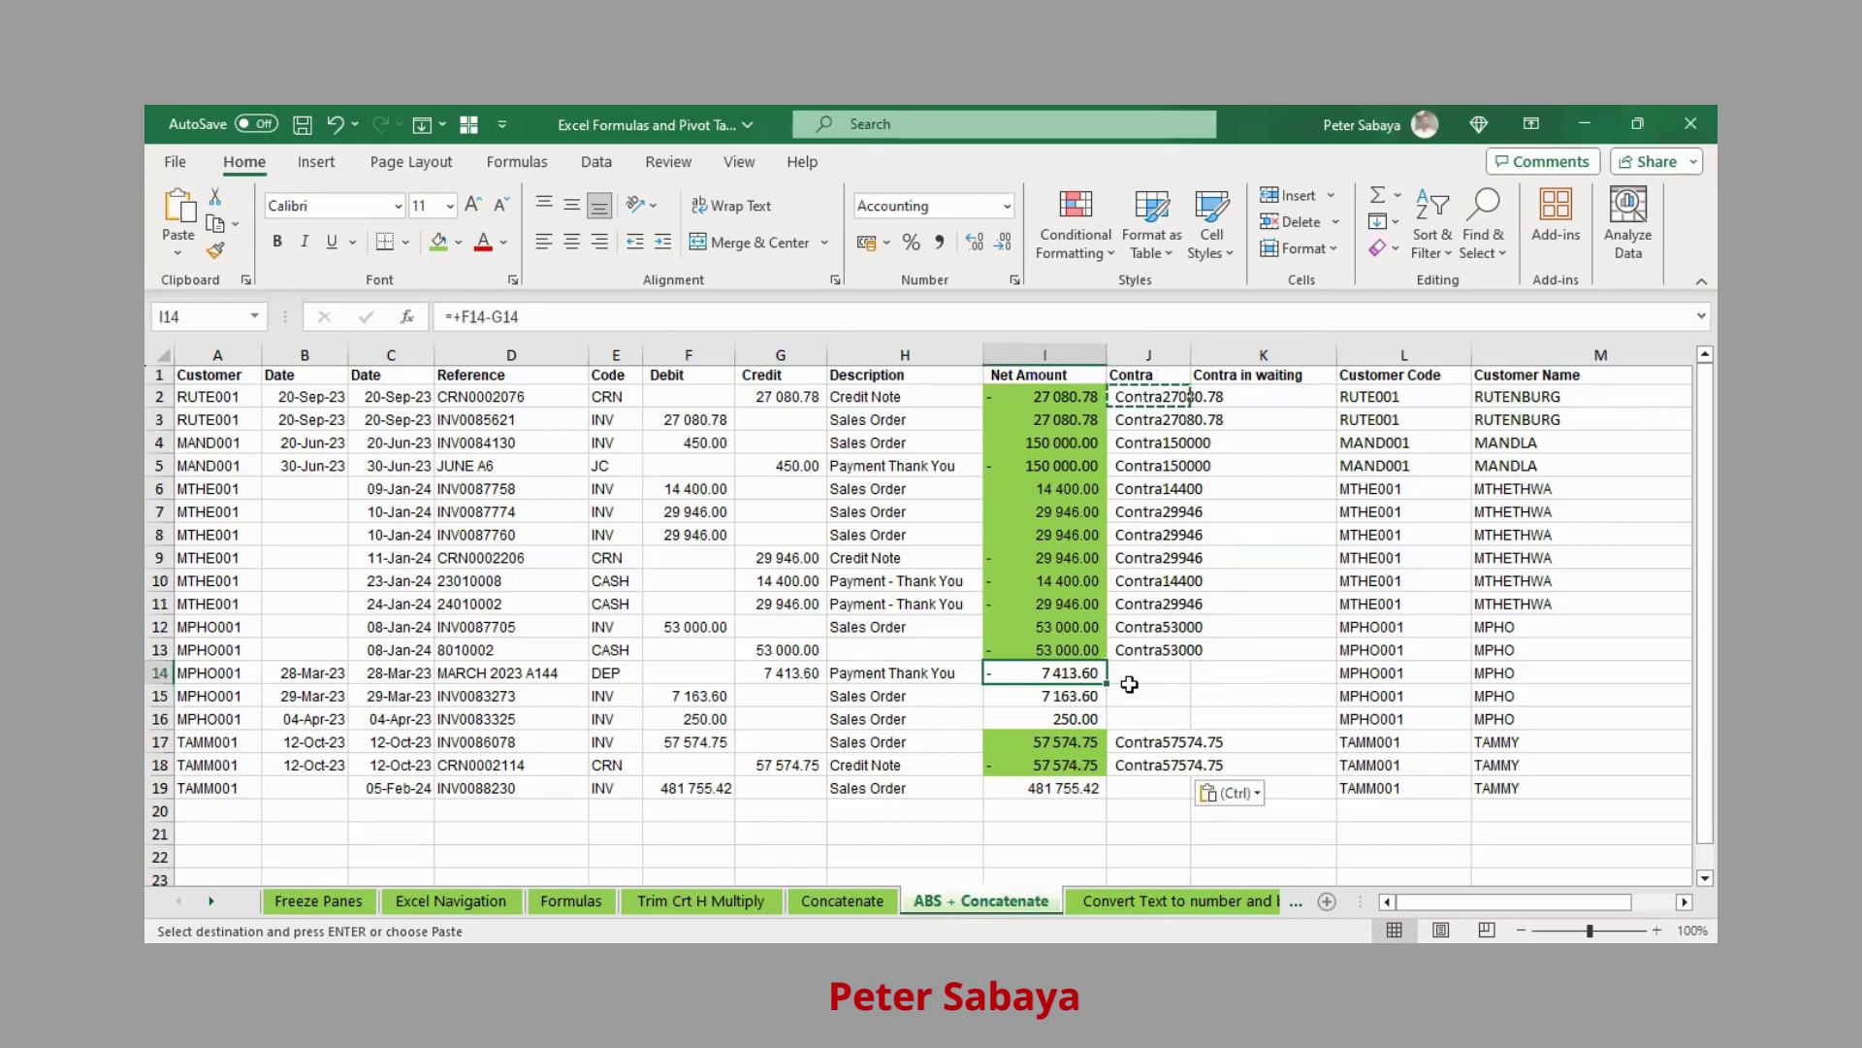
left_click(1139, 671)
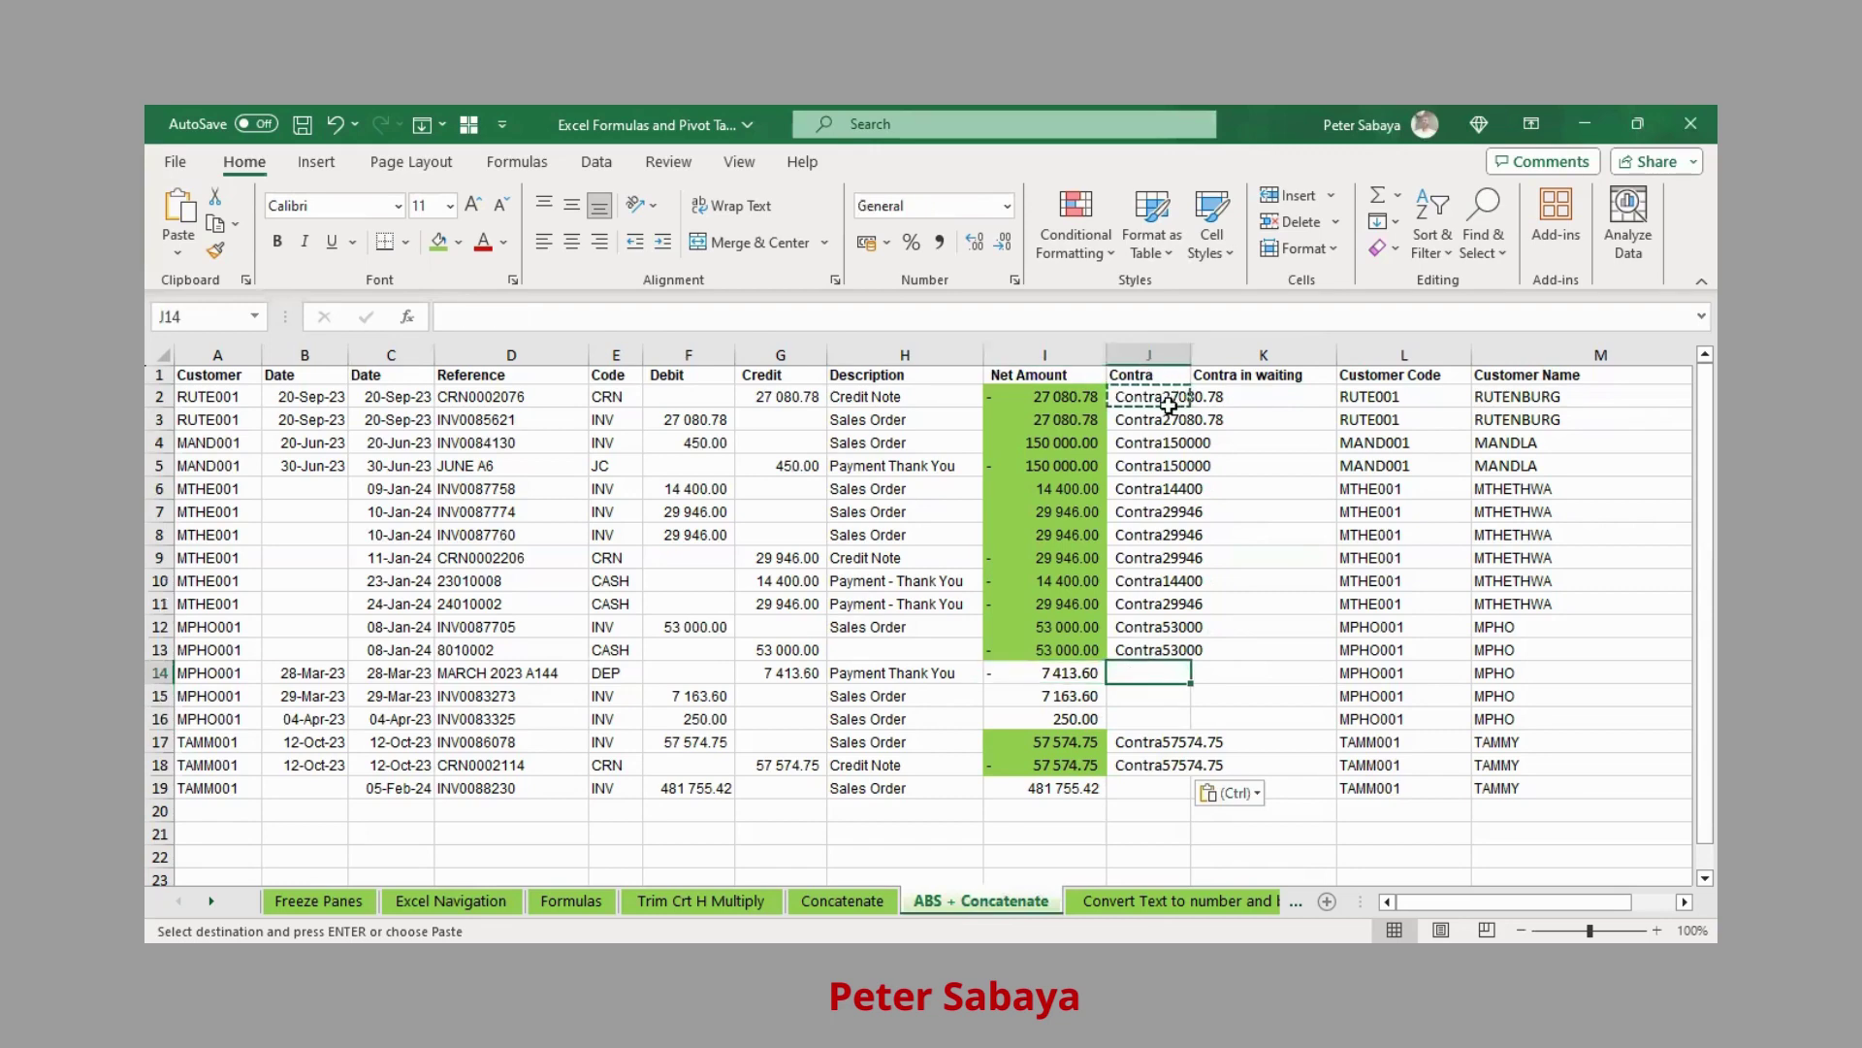
left_click(1230, 793)
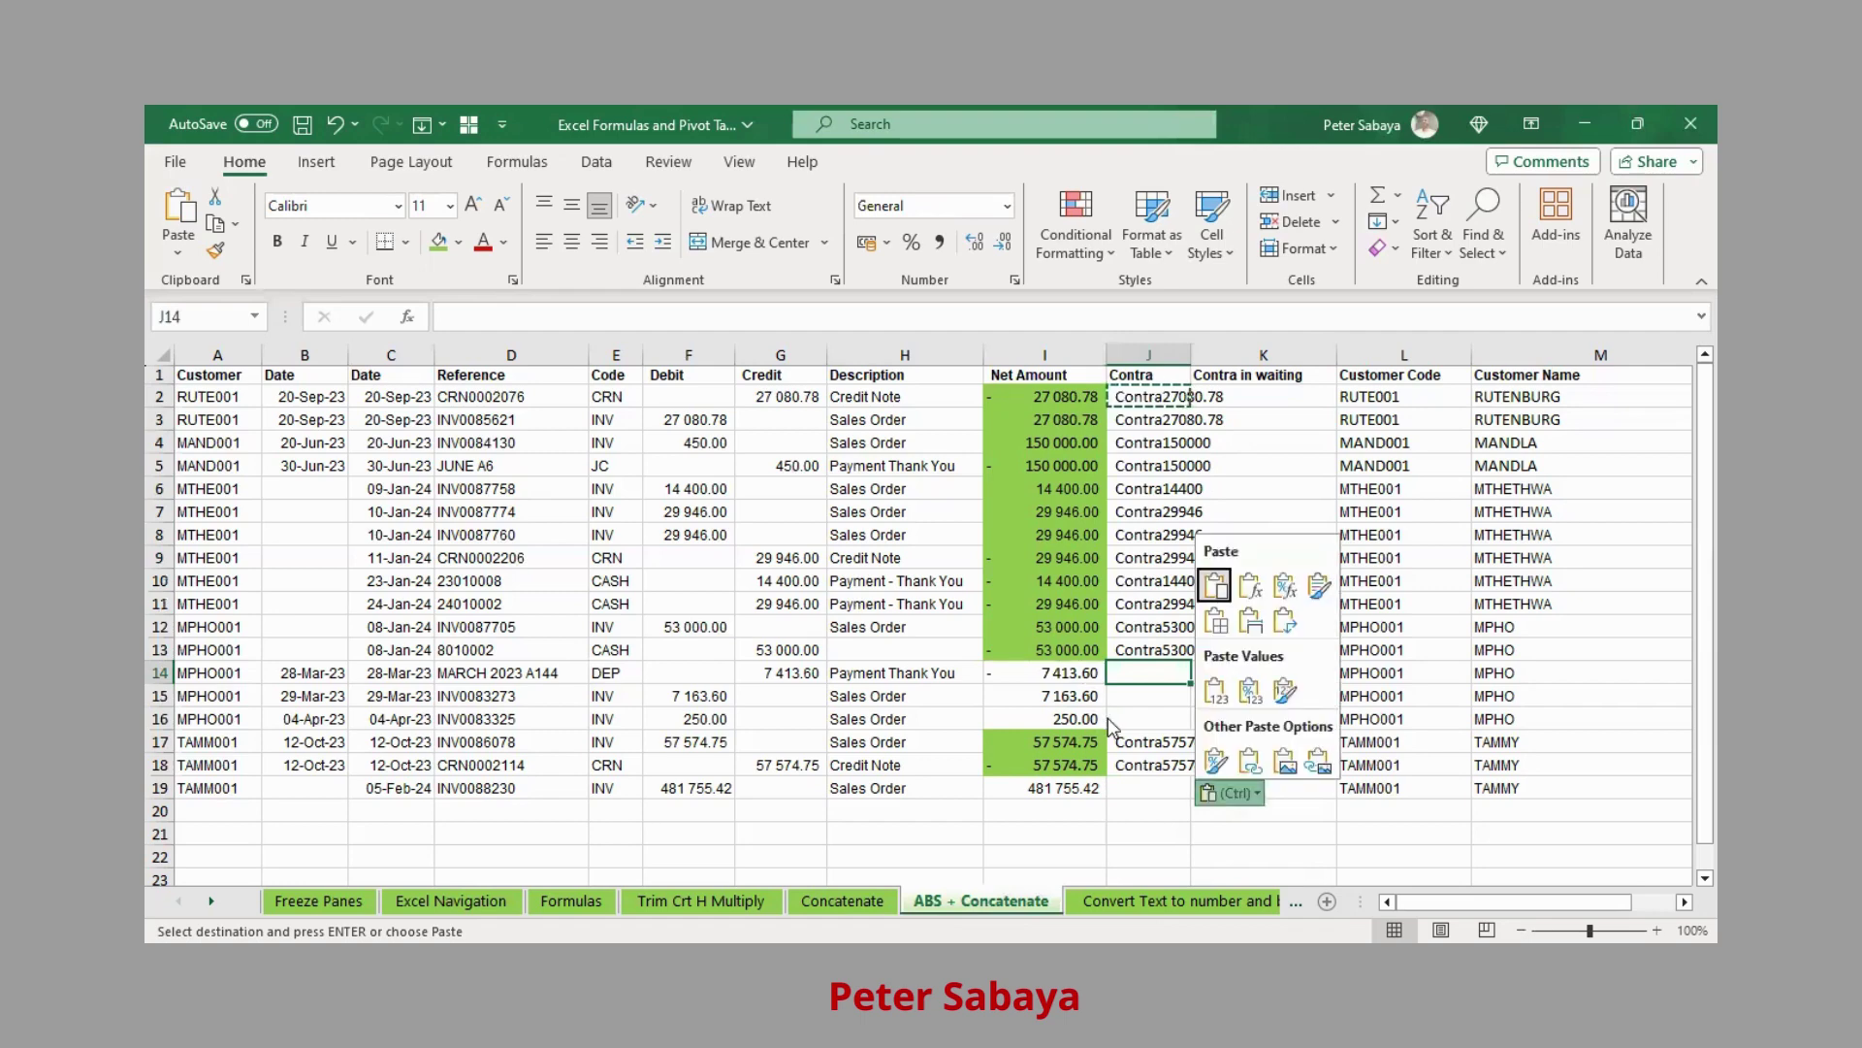
key("Escape")
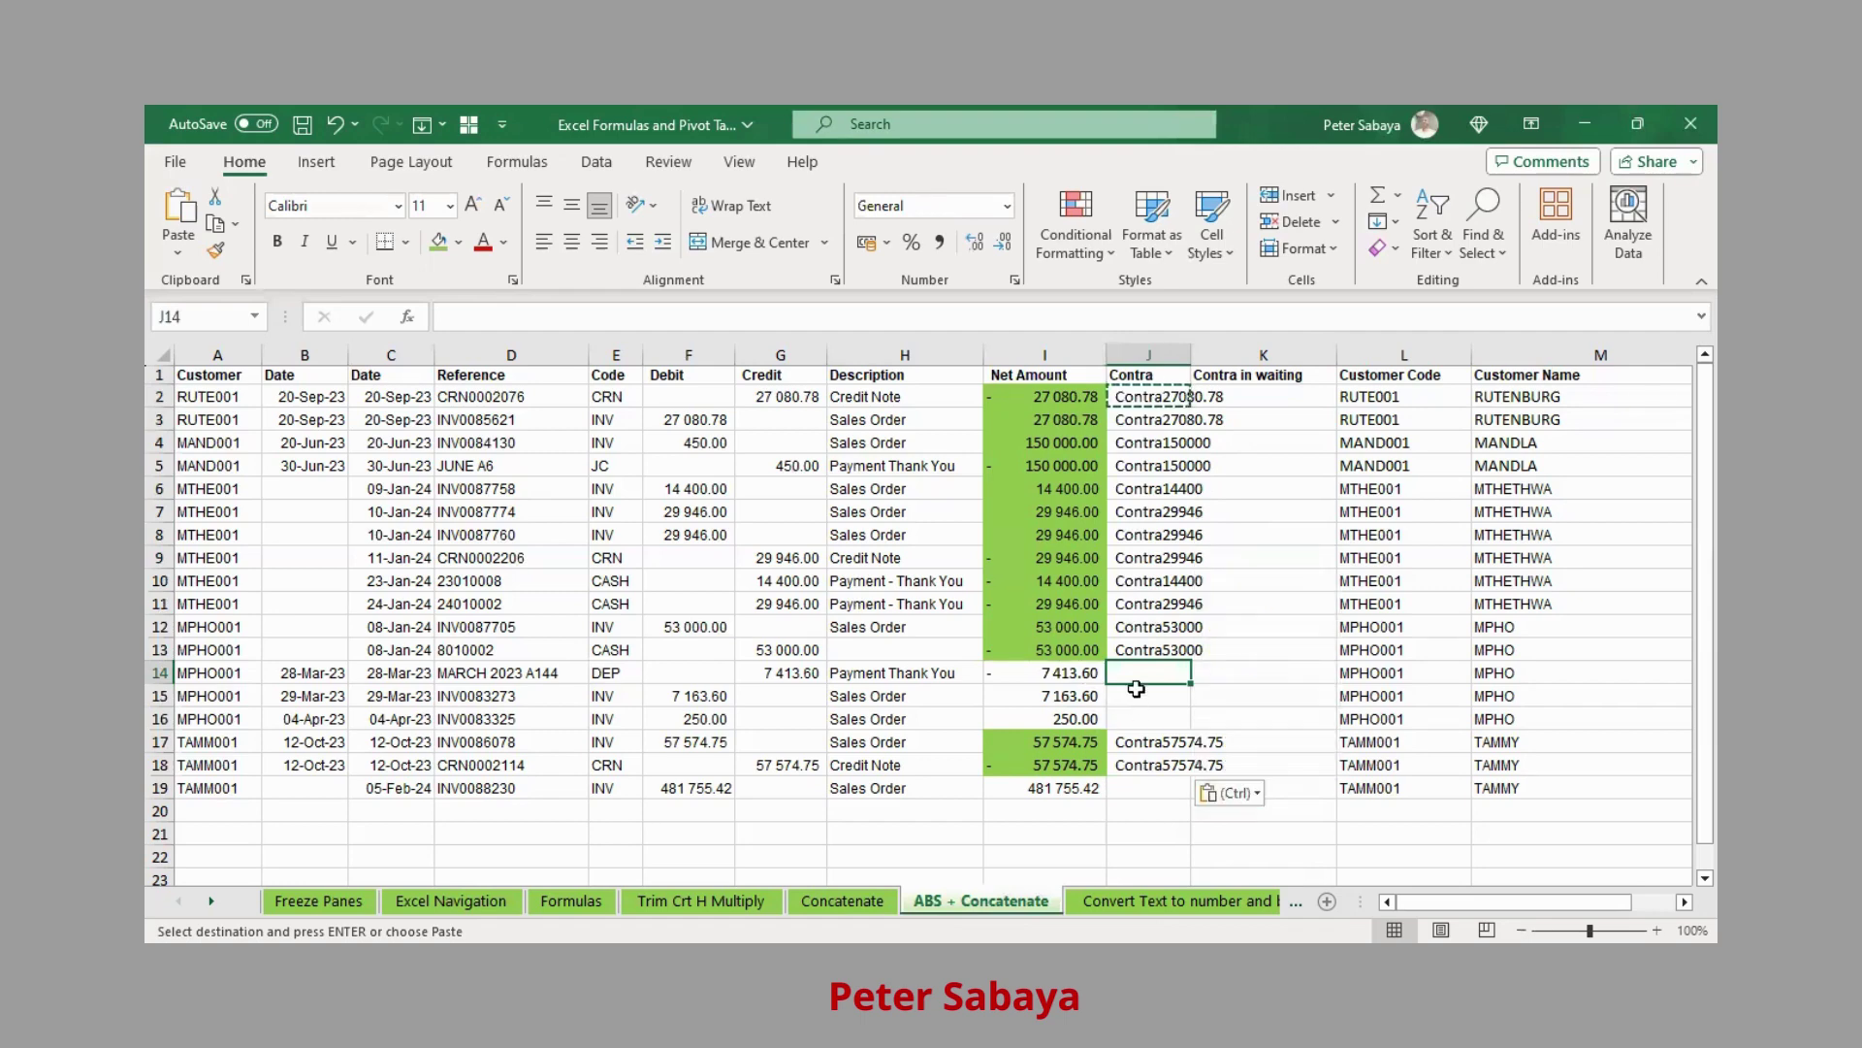
key("ctrl+v")
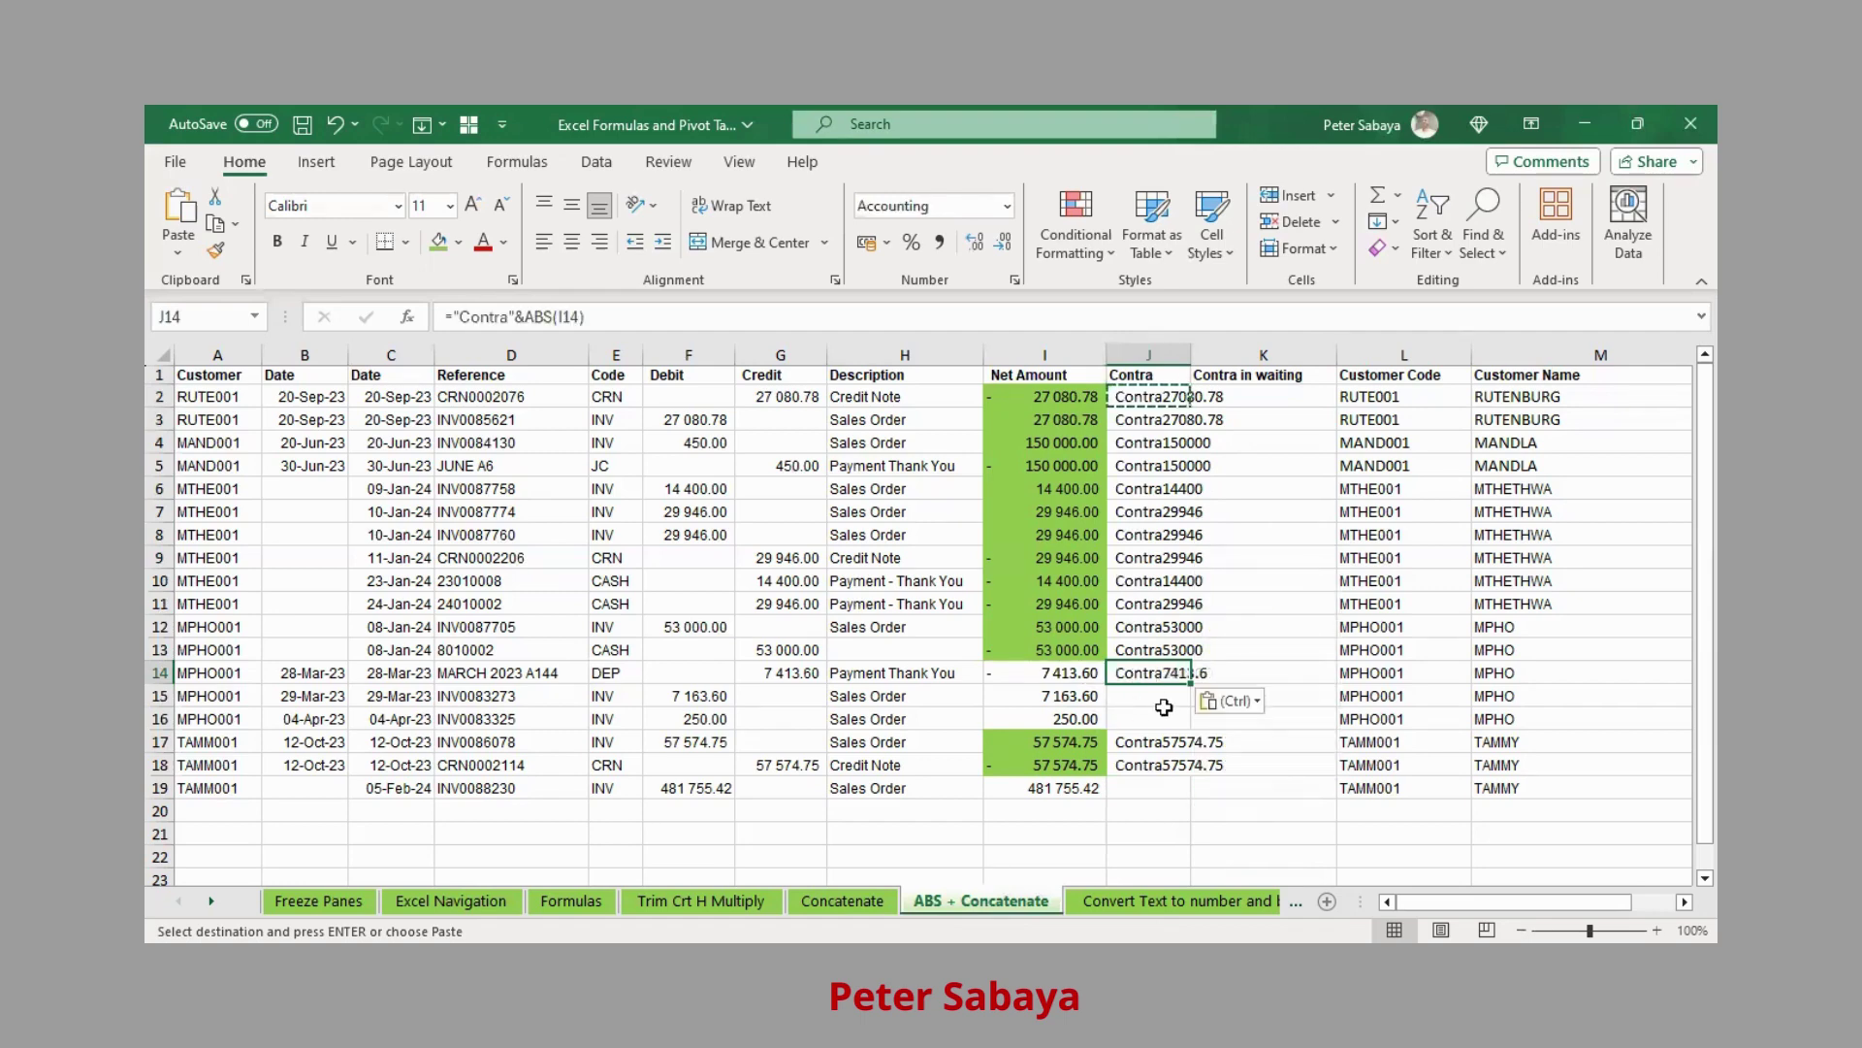
Copy the contra label from J14 and paste it as values only into J15 and J16.
key("ctrl+c")
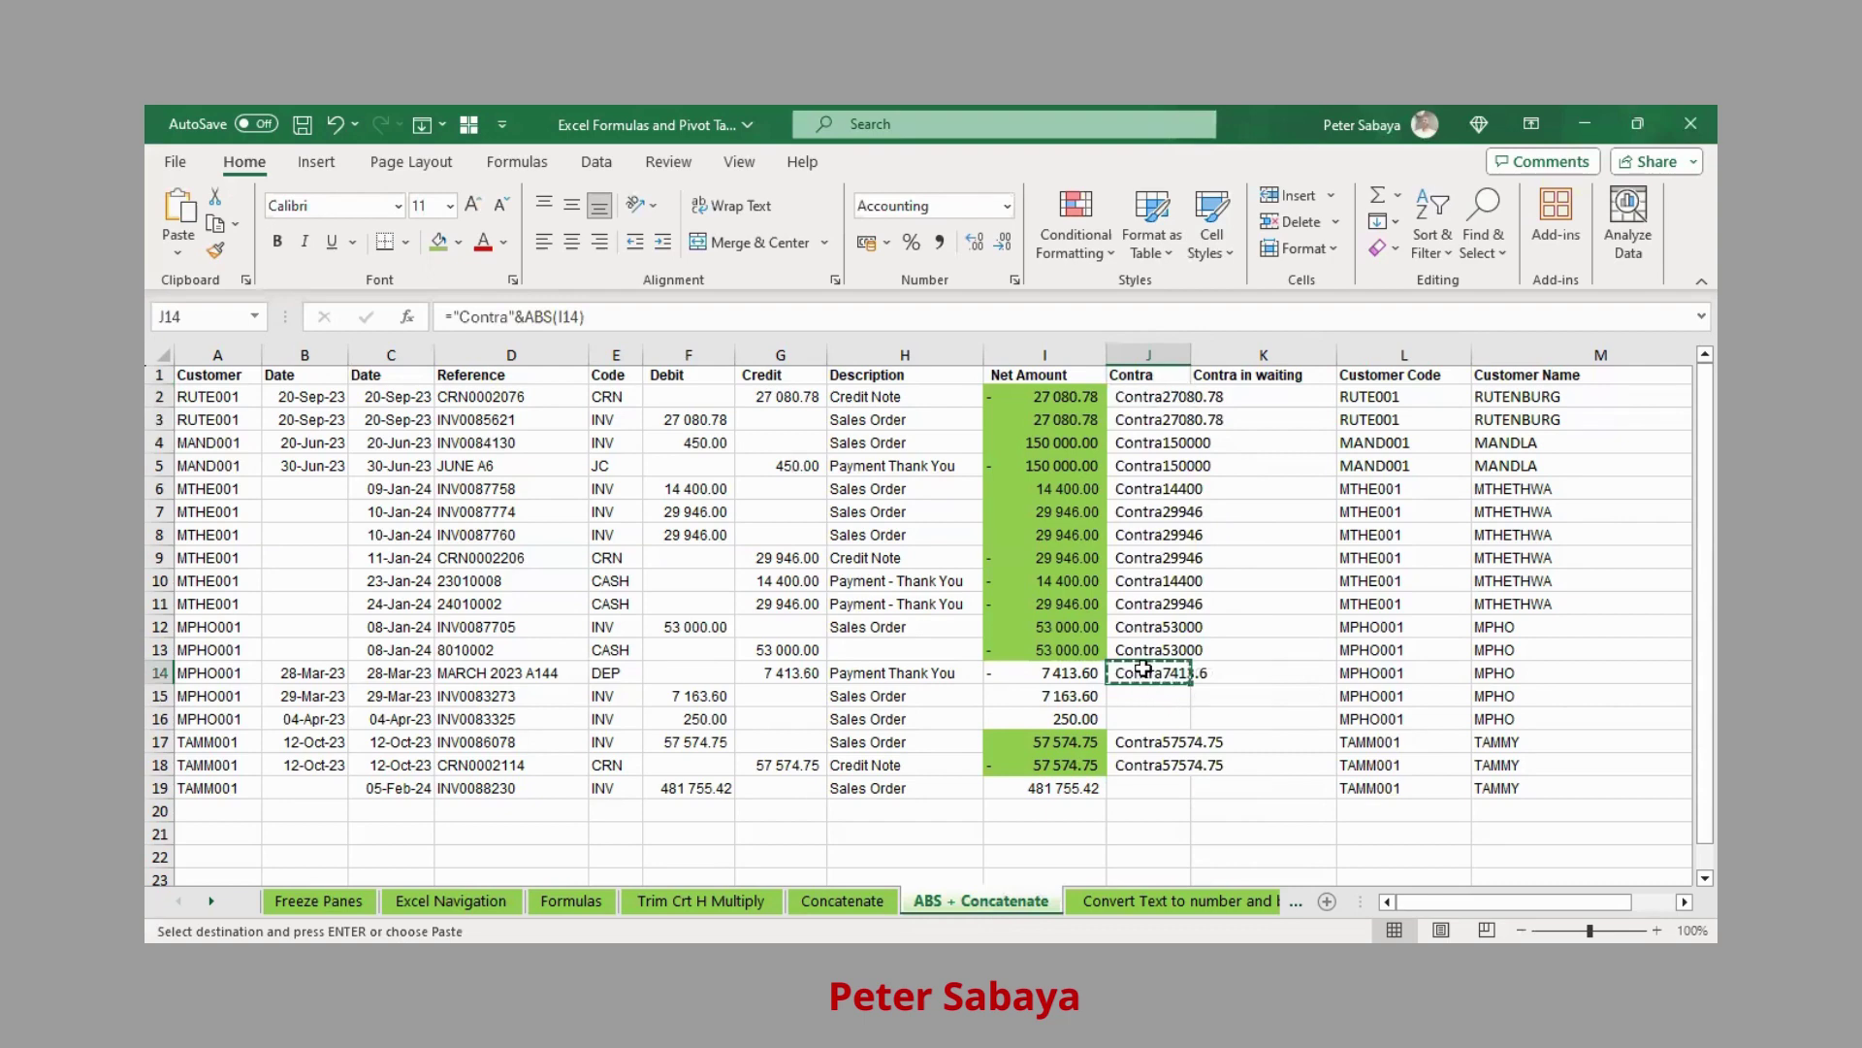
left_click(1134, 705)
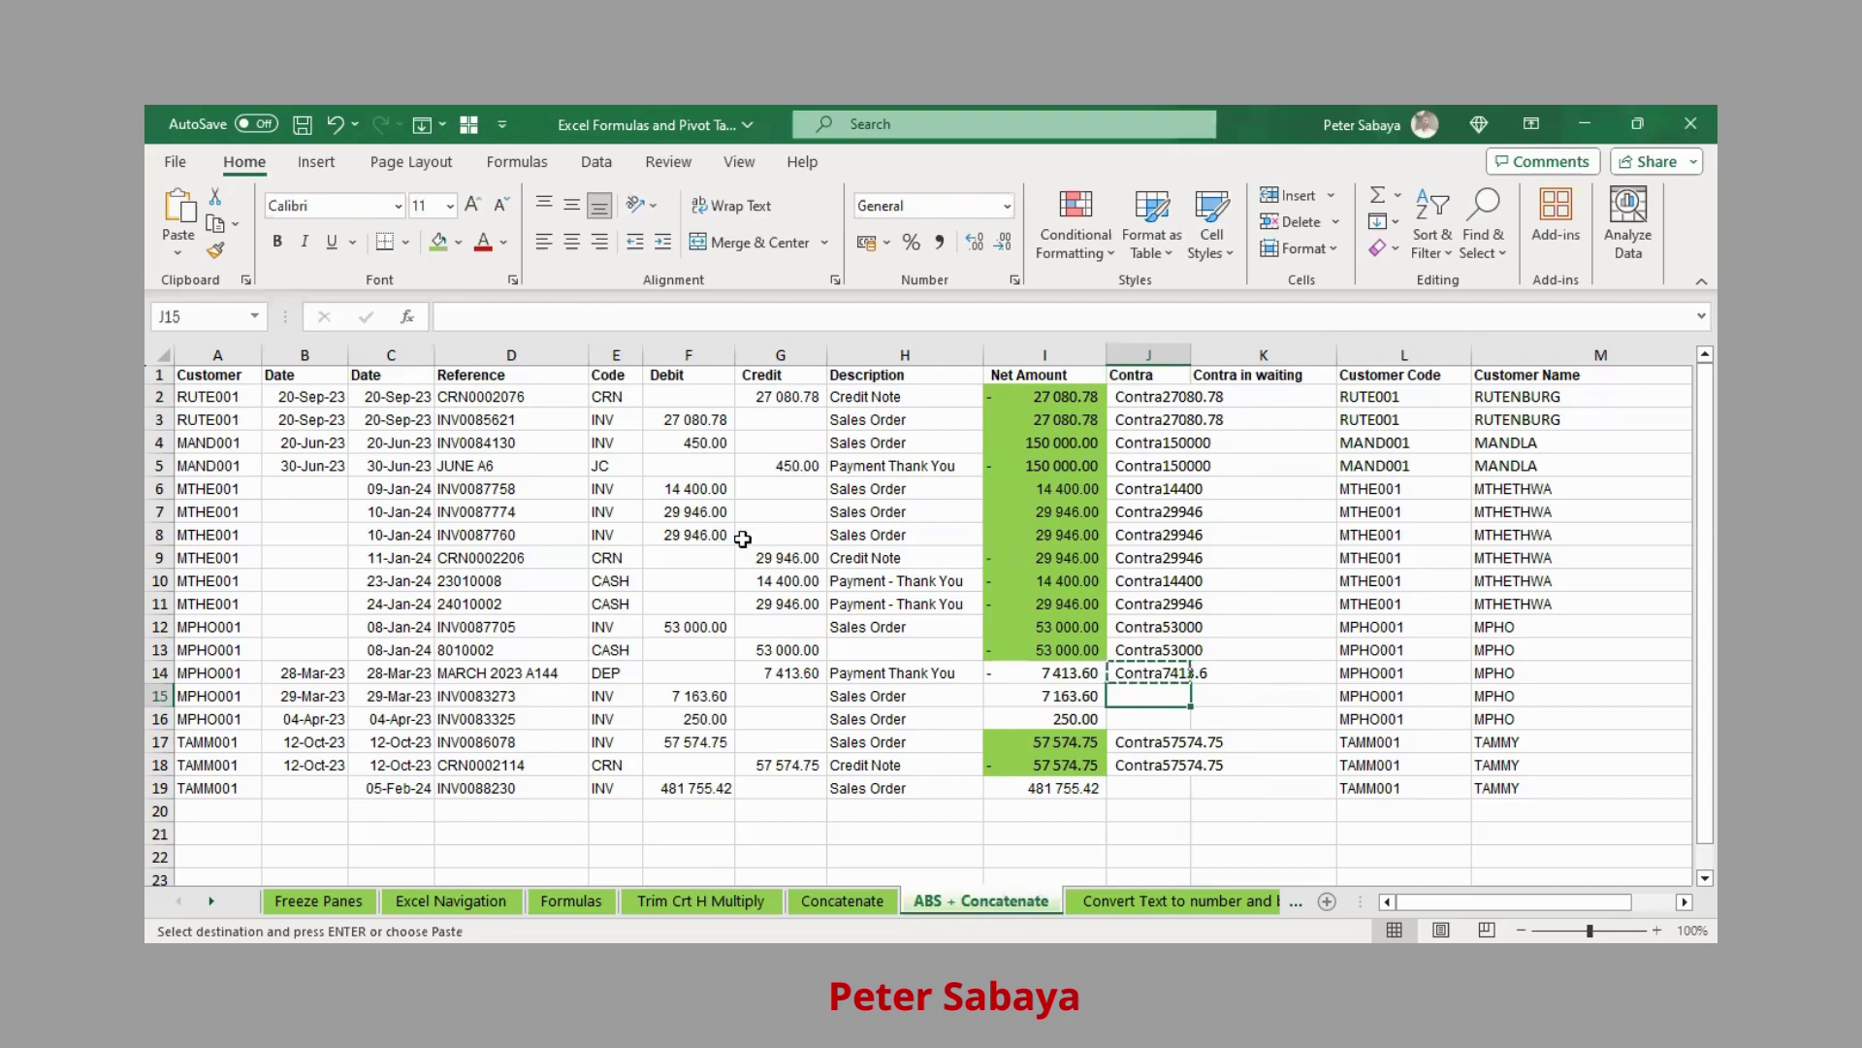
left_click(179, 254)
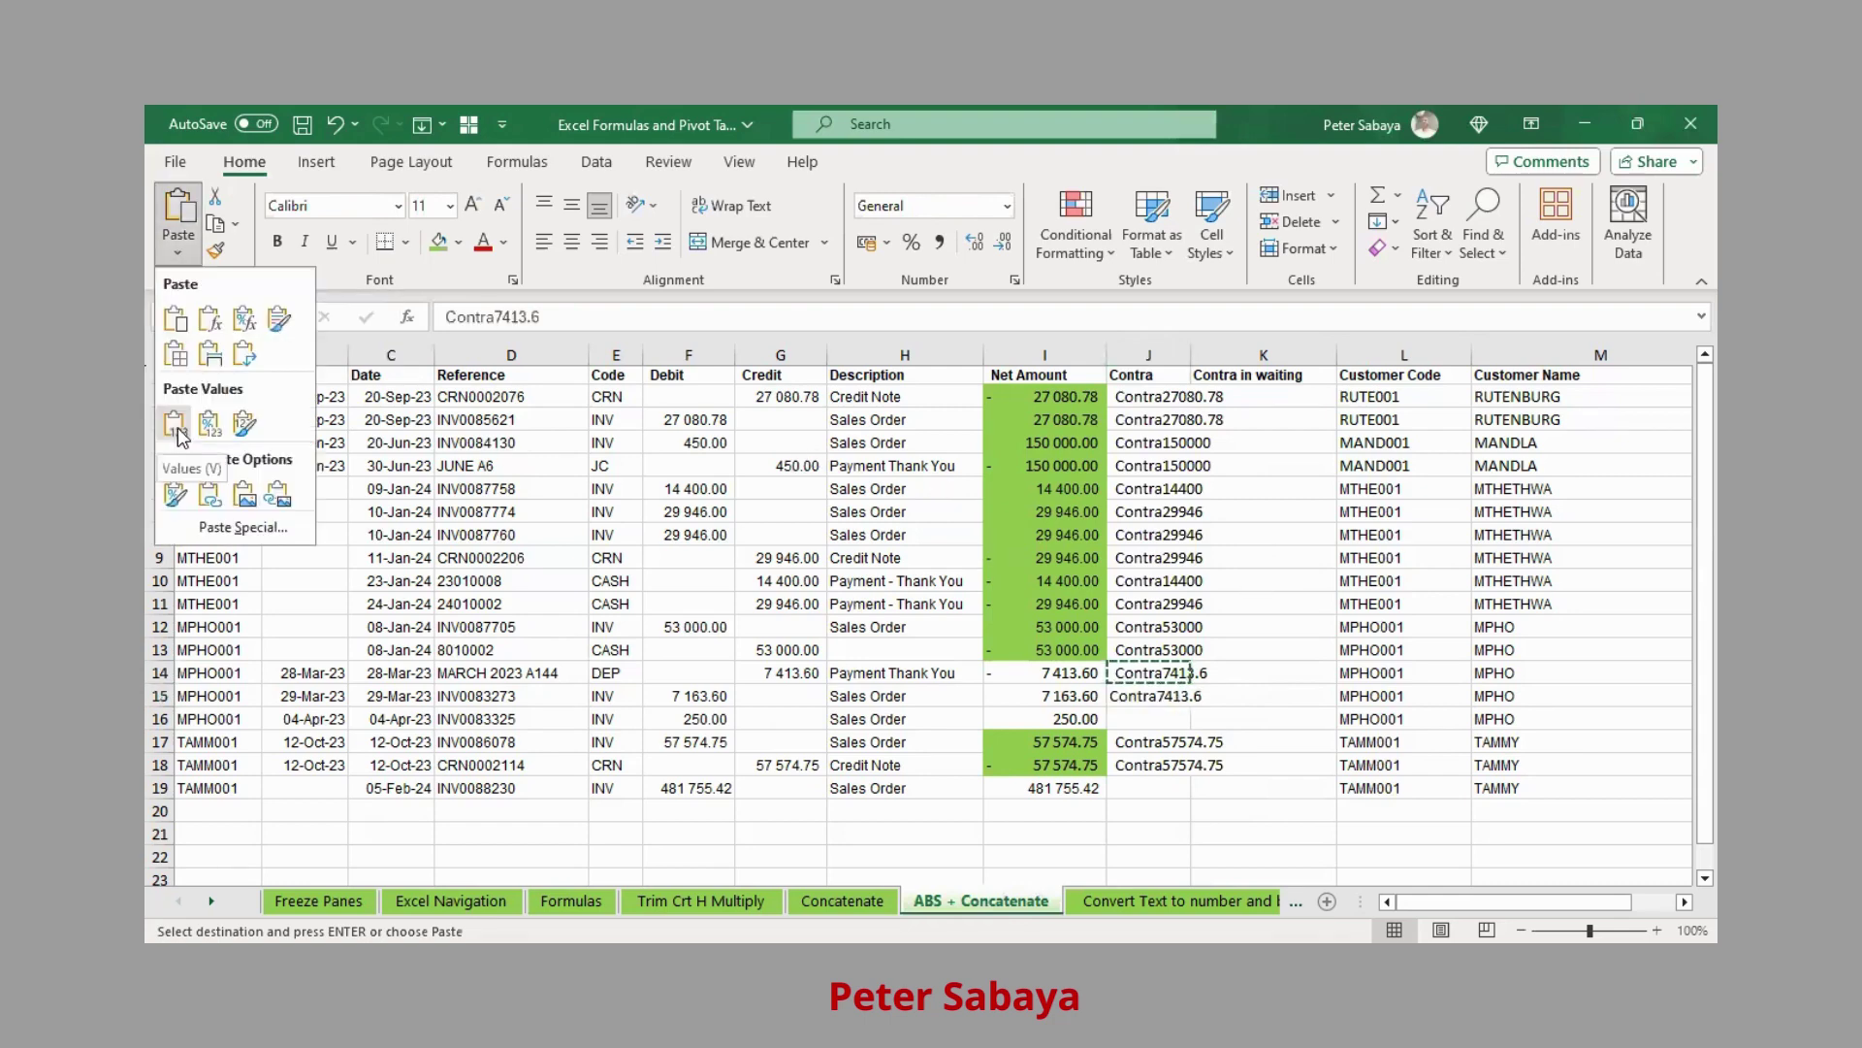
left_click(175, 424)
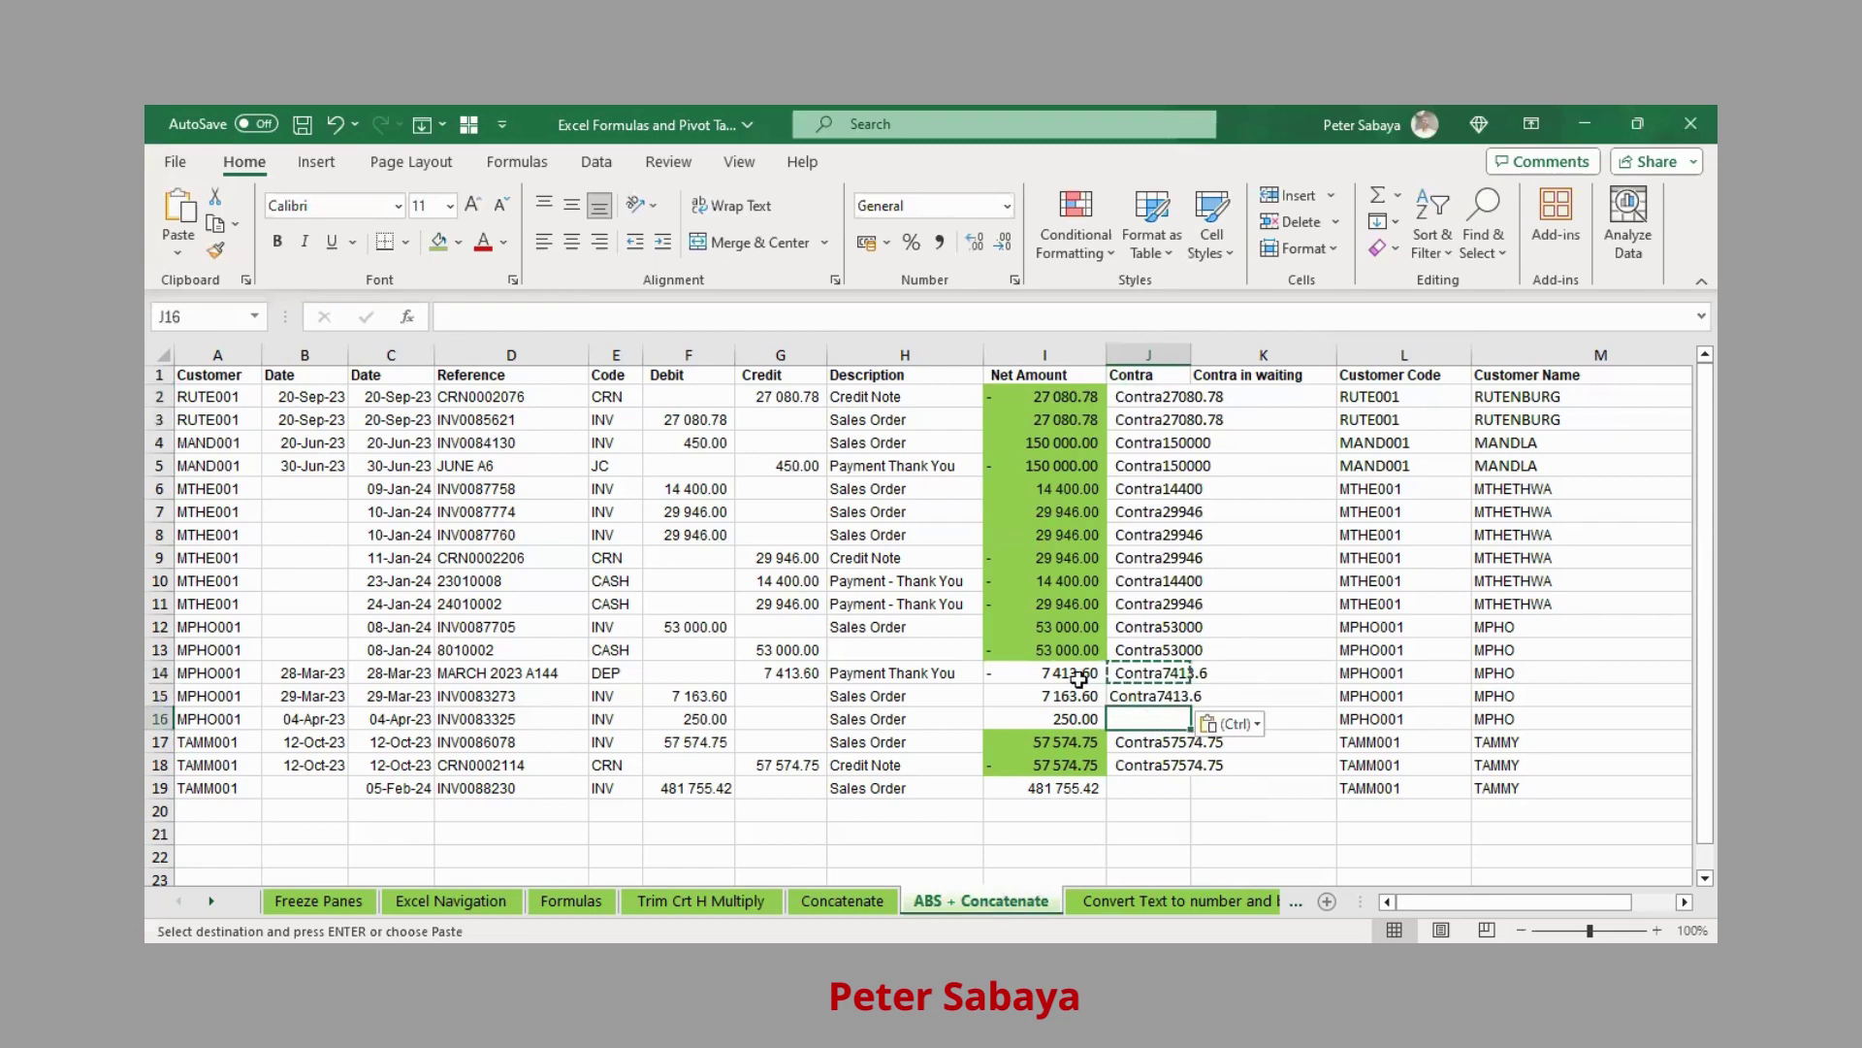
left_click(178, 260)
left_click(176, 424)
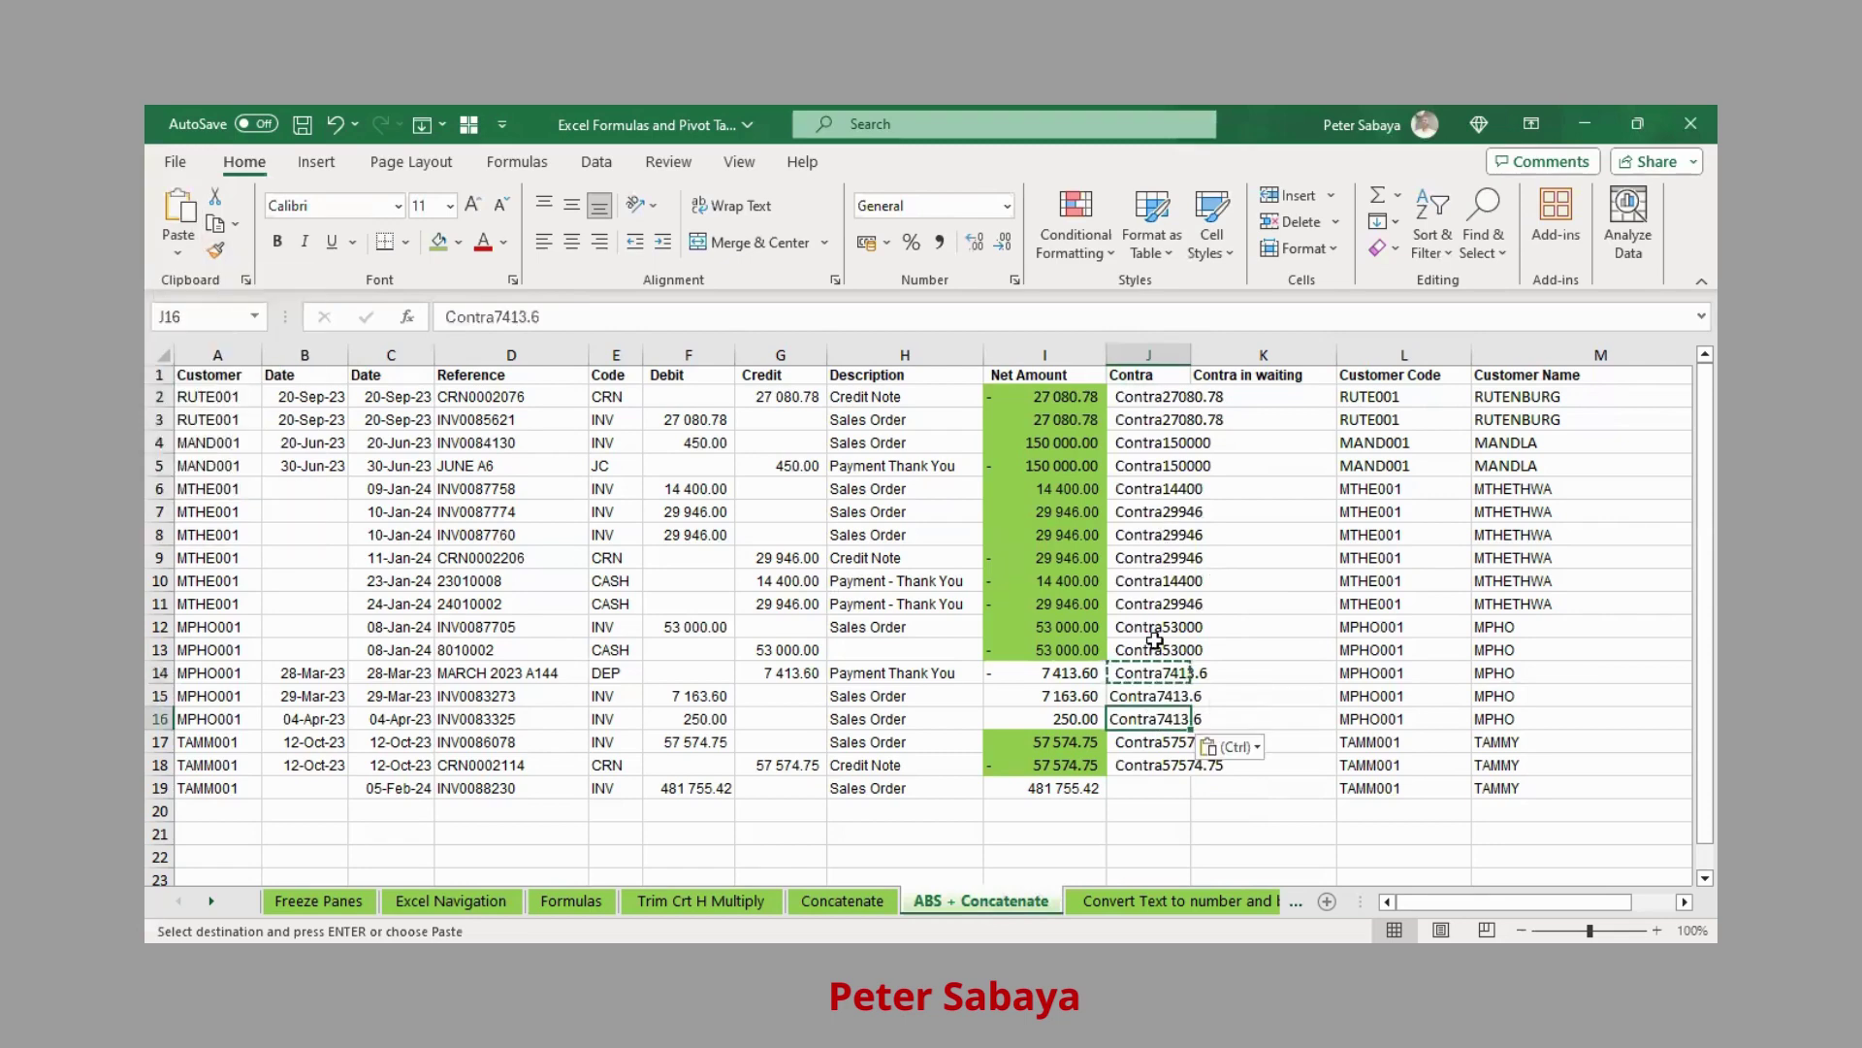
Compare the contra entries in J14:J16 with the formula in J13, and check the Net Amount in I19.
left_click(1150, 678)
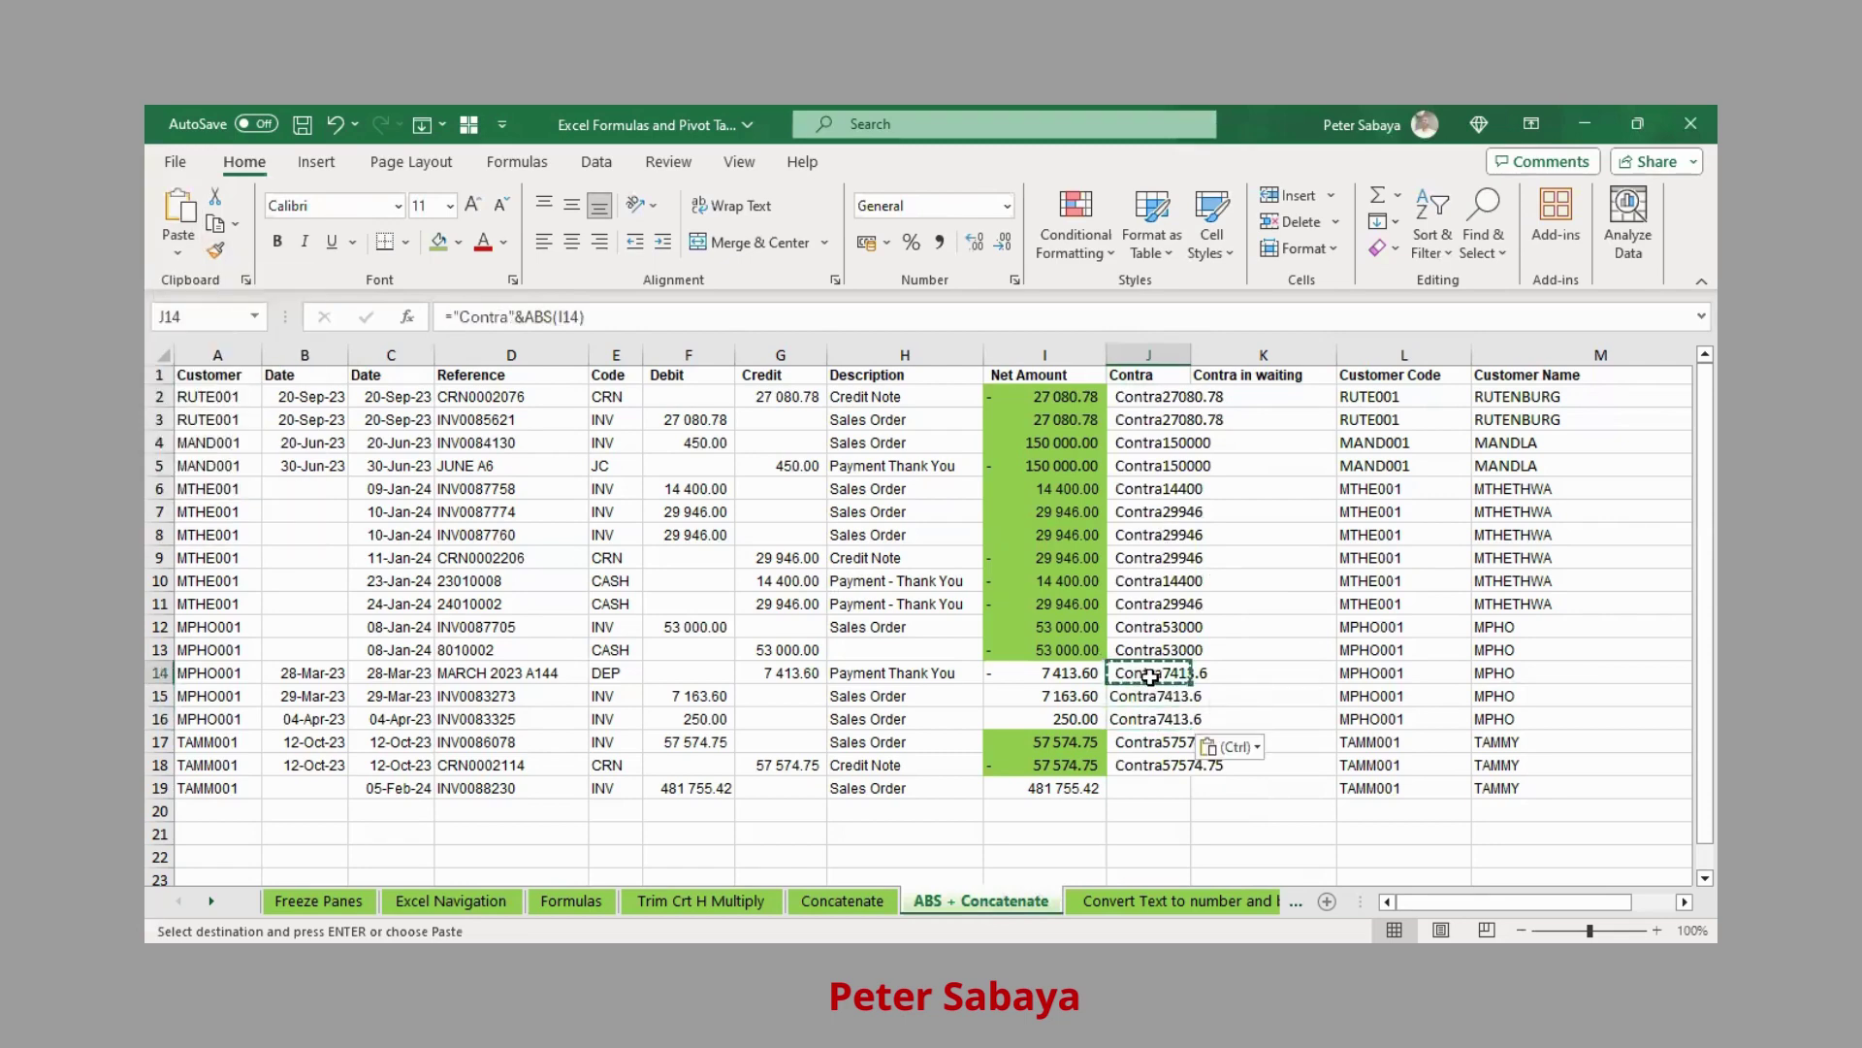
left_click(1177, 698)
left_click(1175, 720)
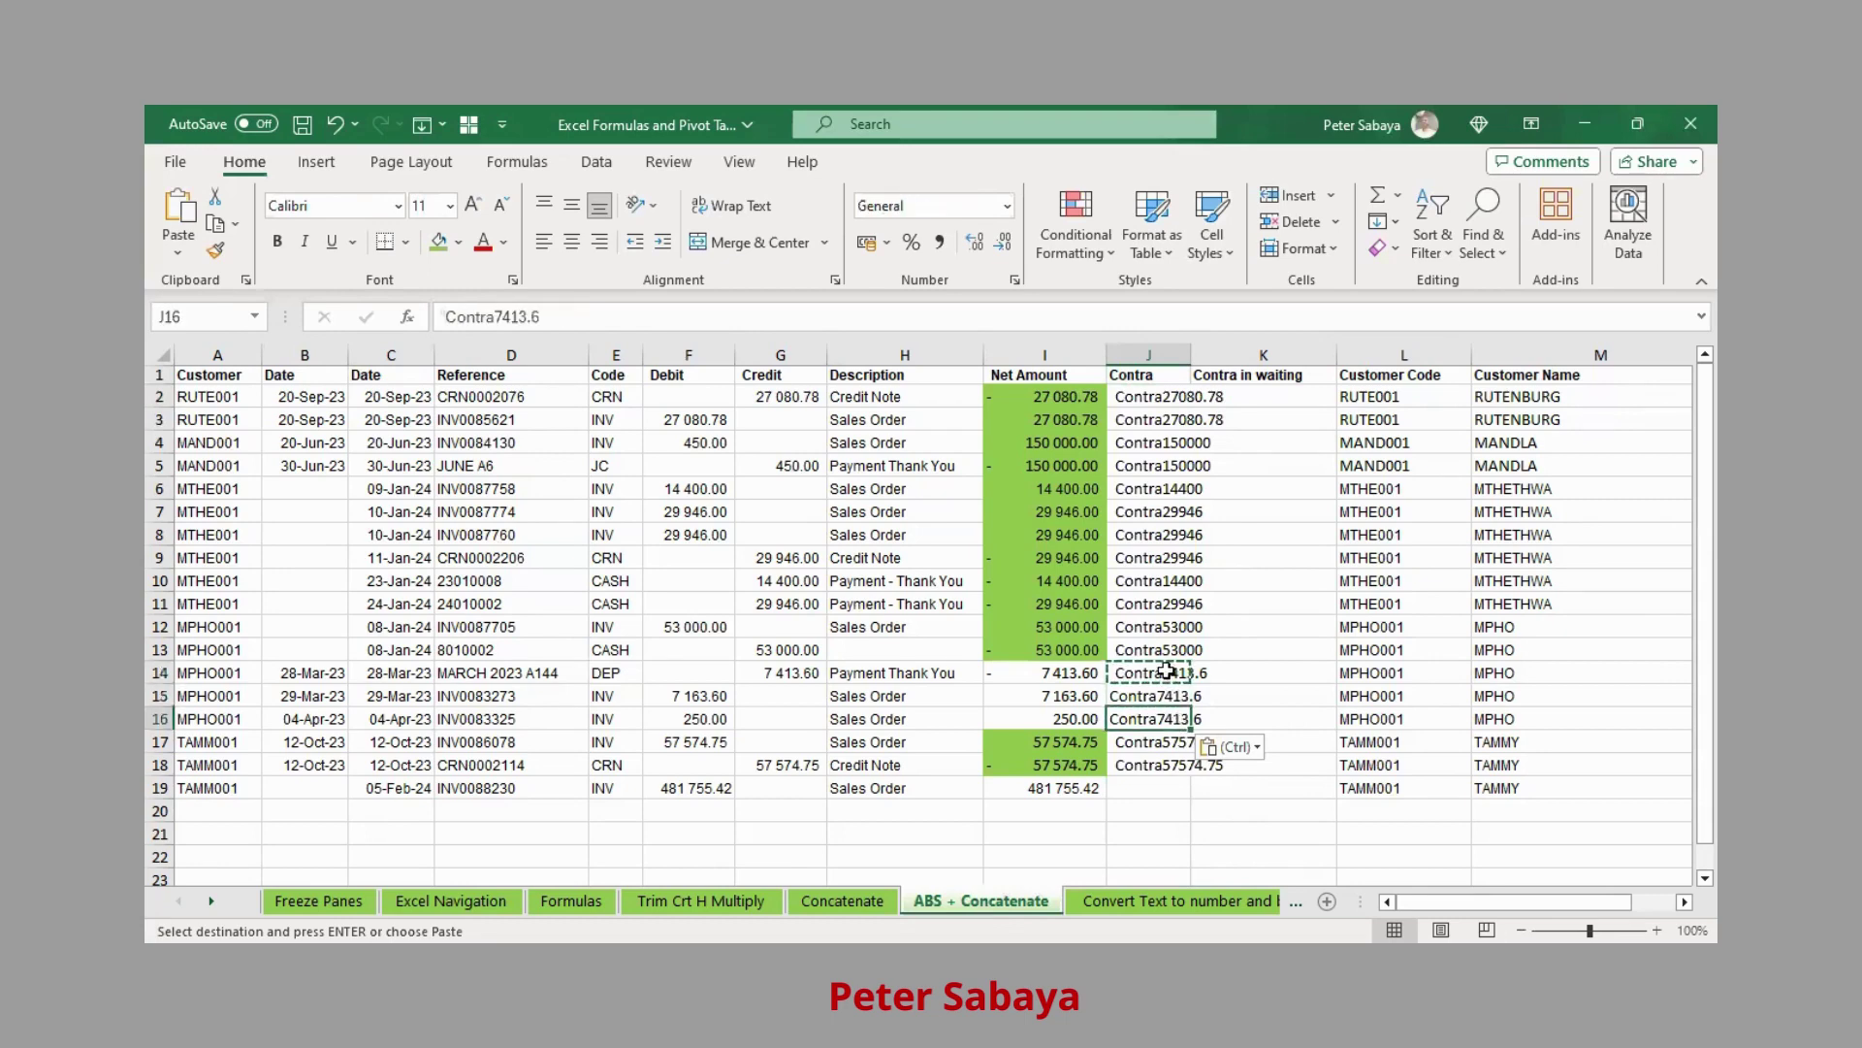
left_click(1154, 642)
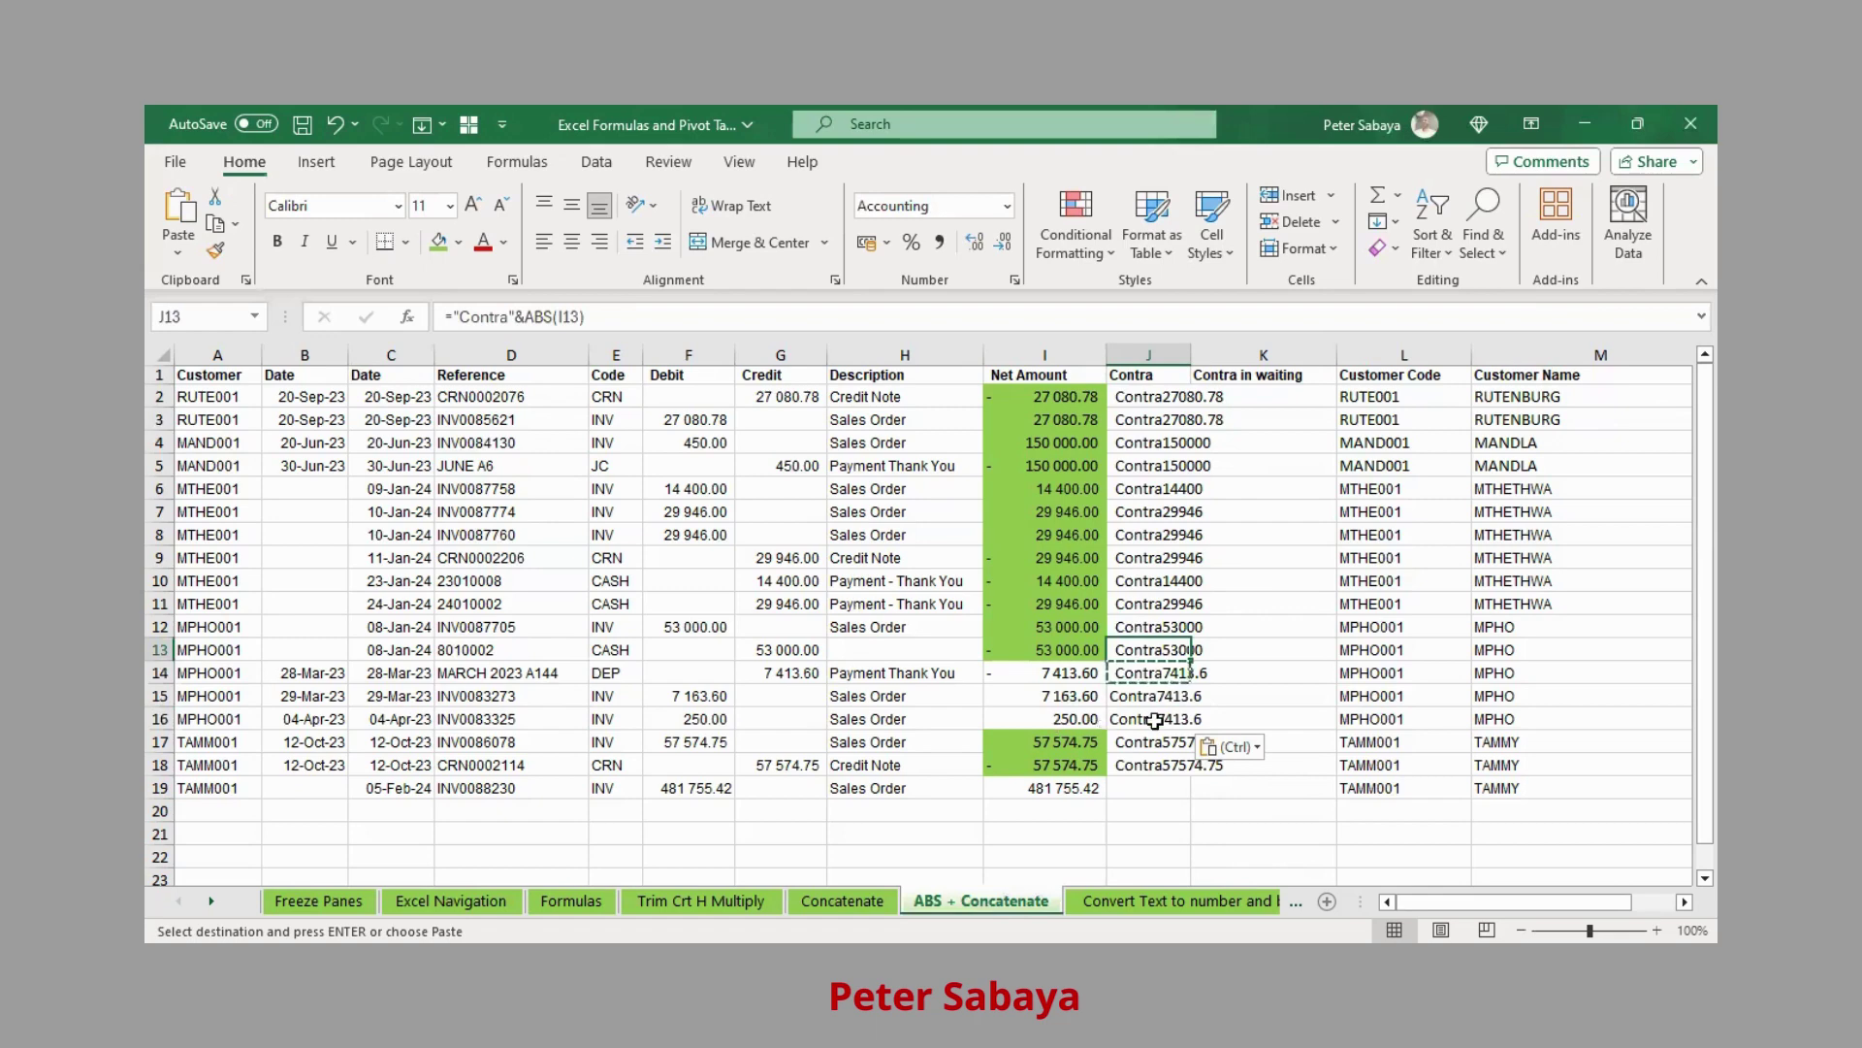
left_click_drag(1157, 675, 1158, 720)
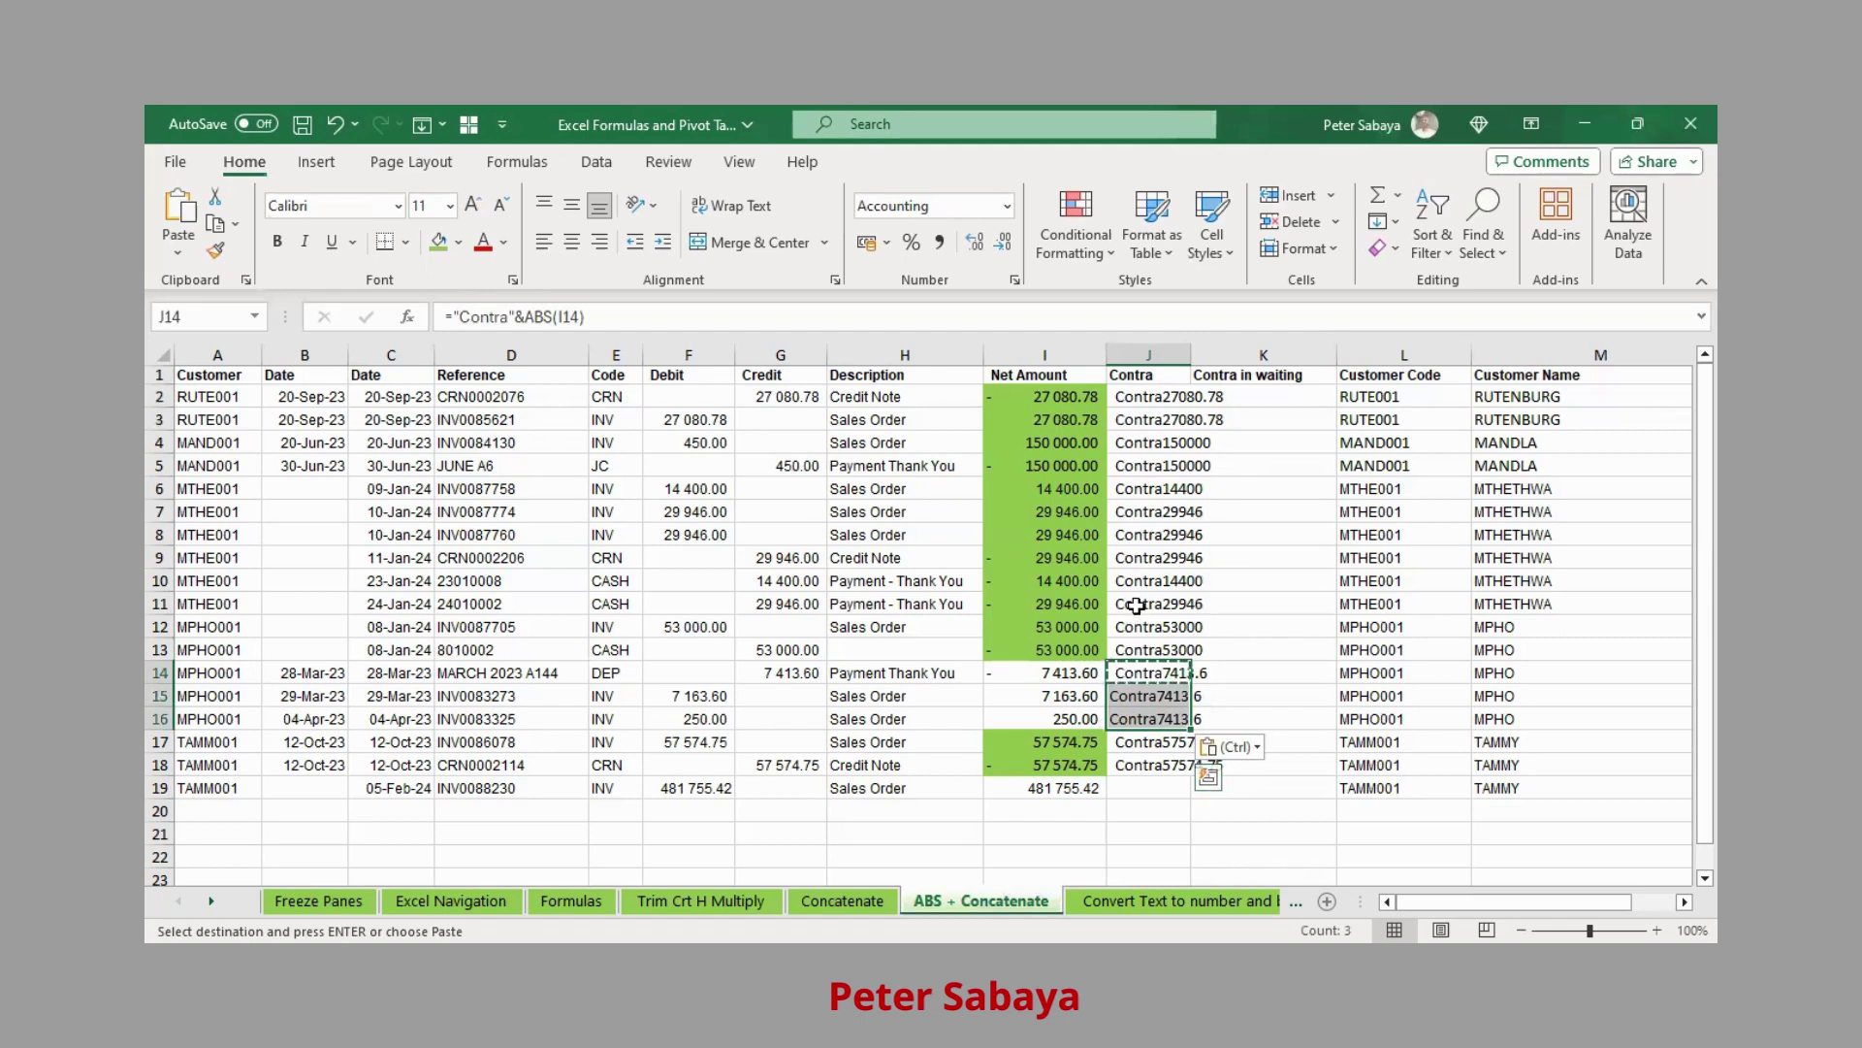
left_click(1074, 787)
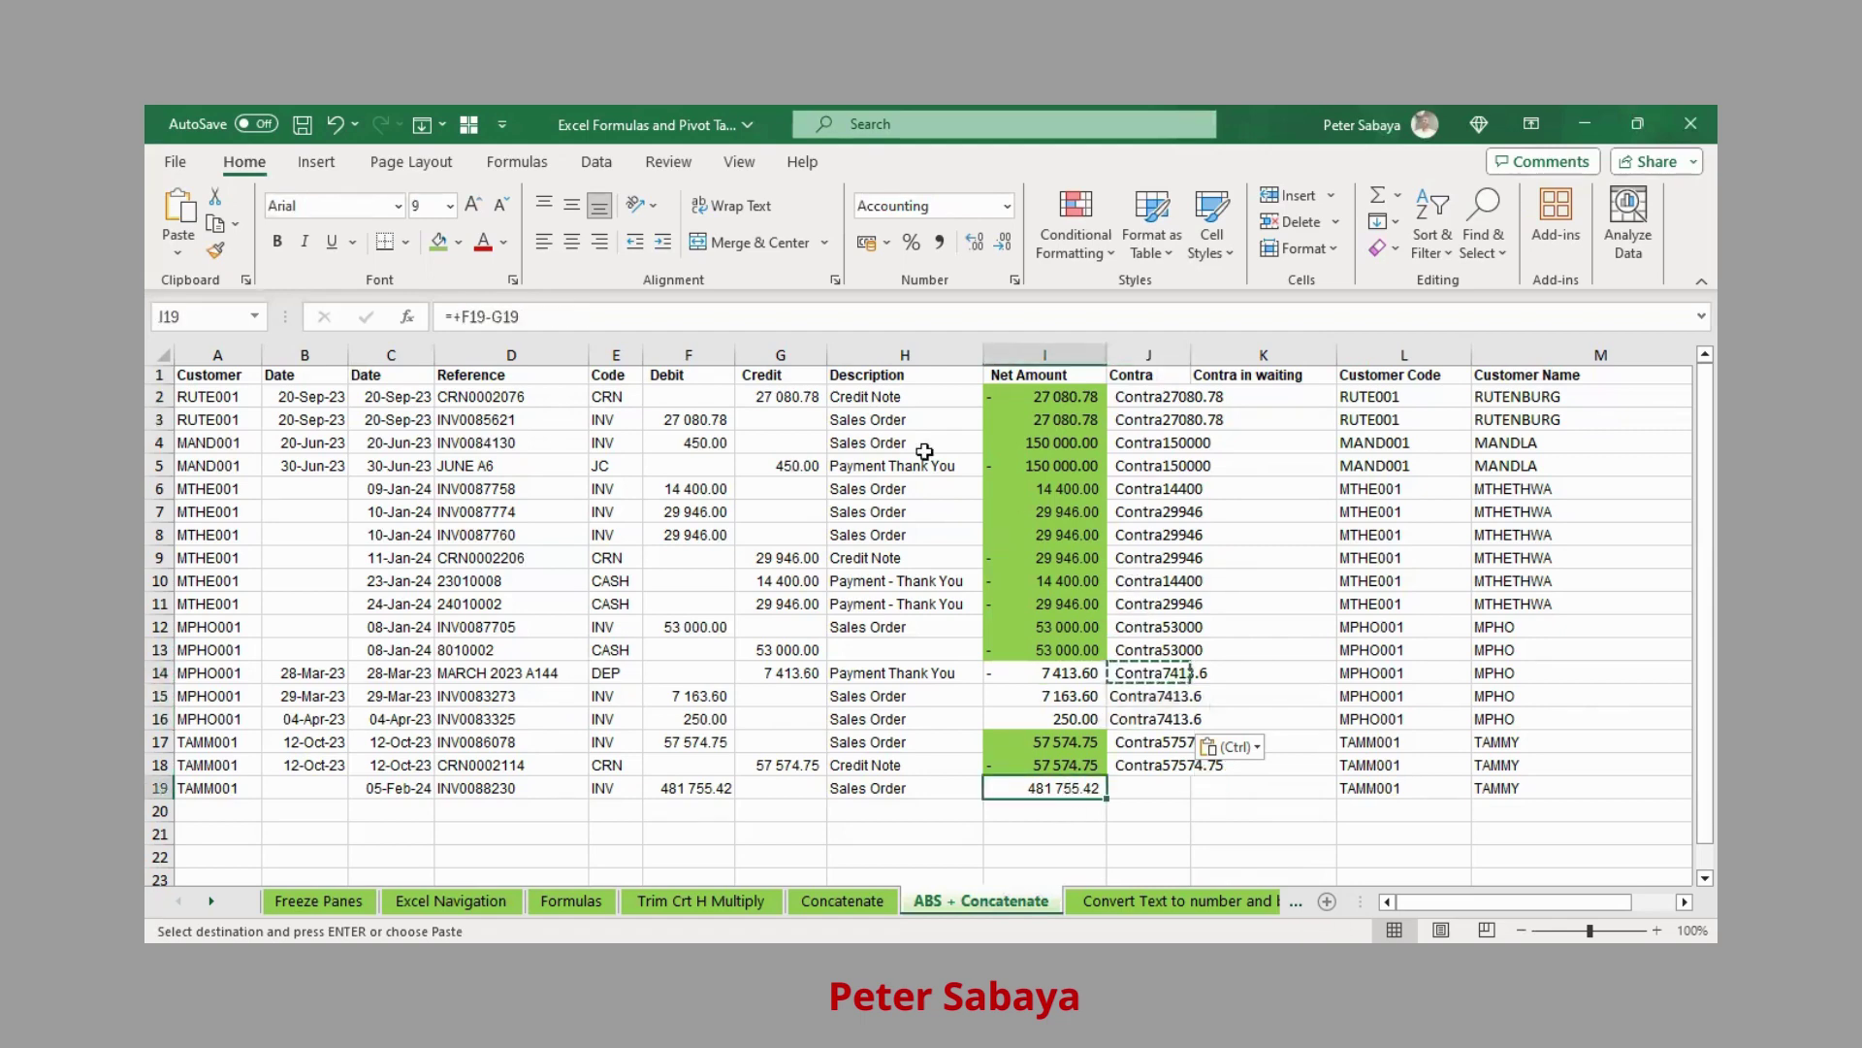
left_click(211, 357)
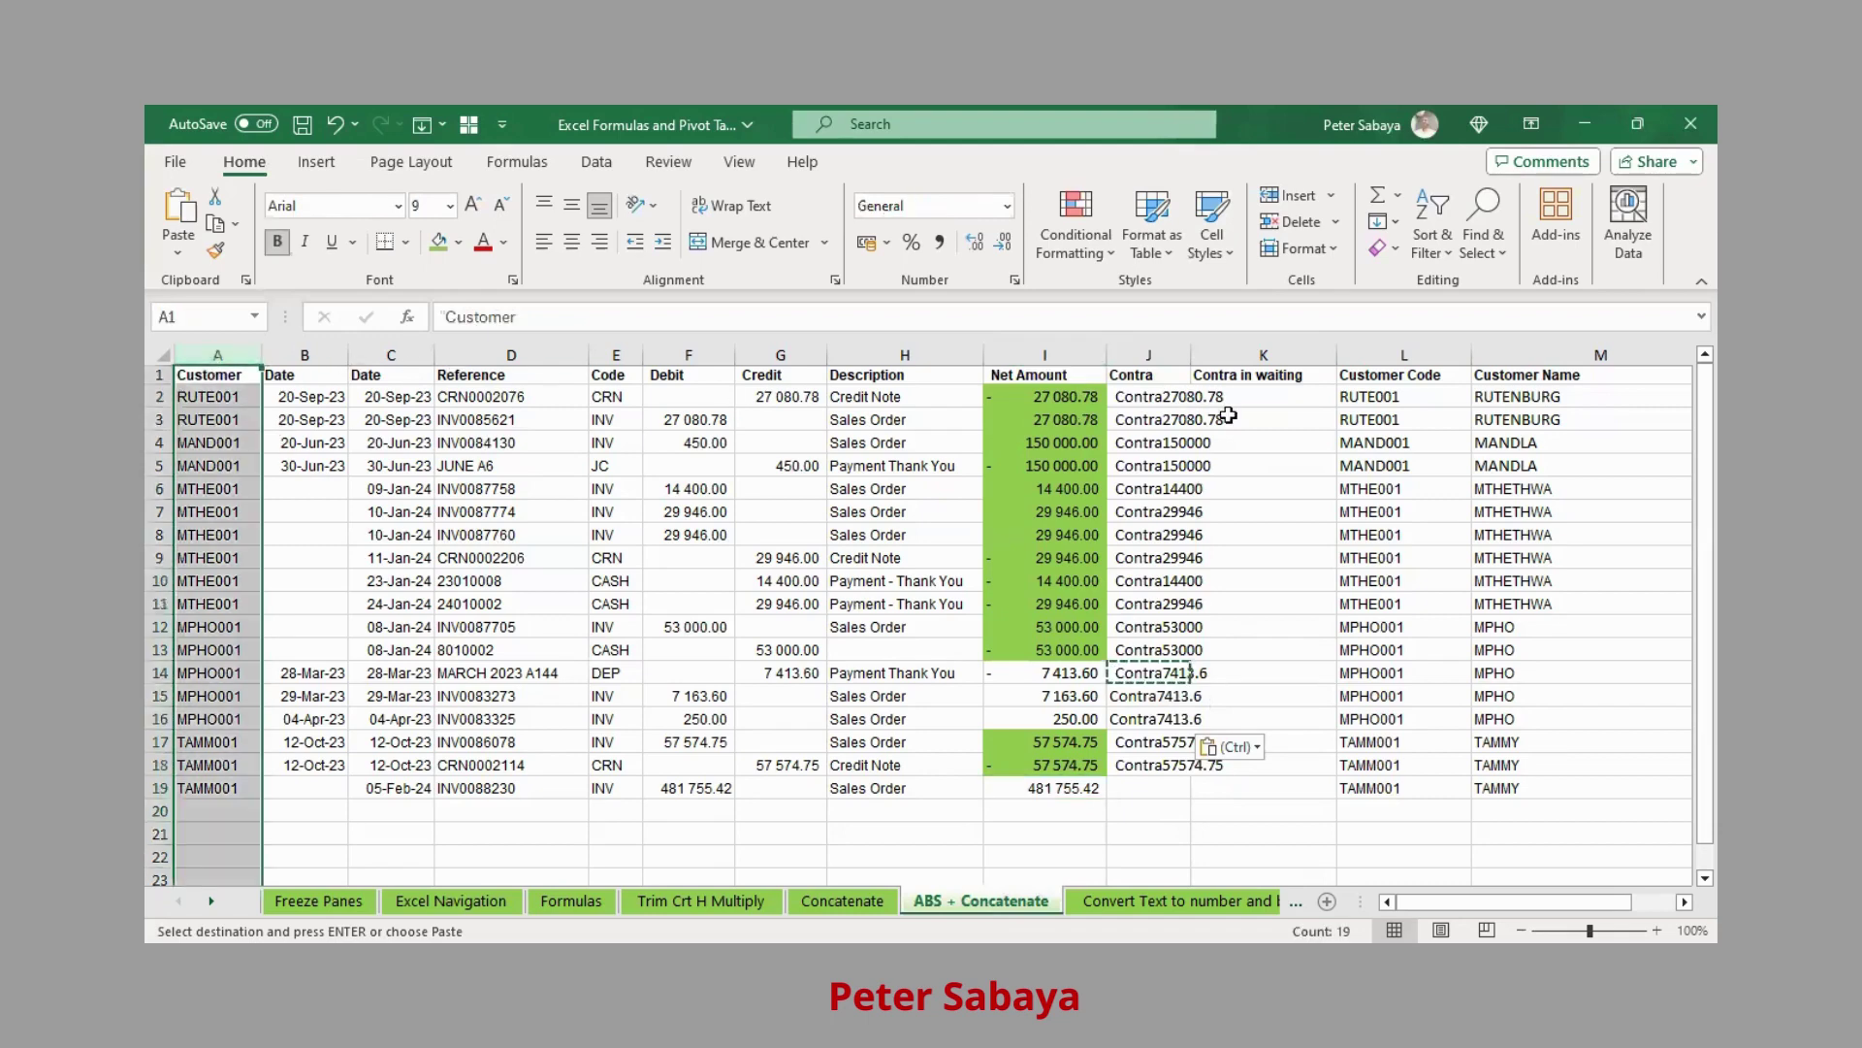
left_click(197, 376)
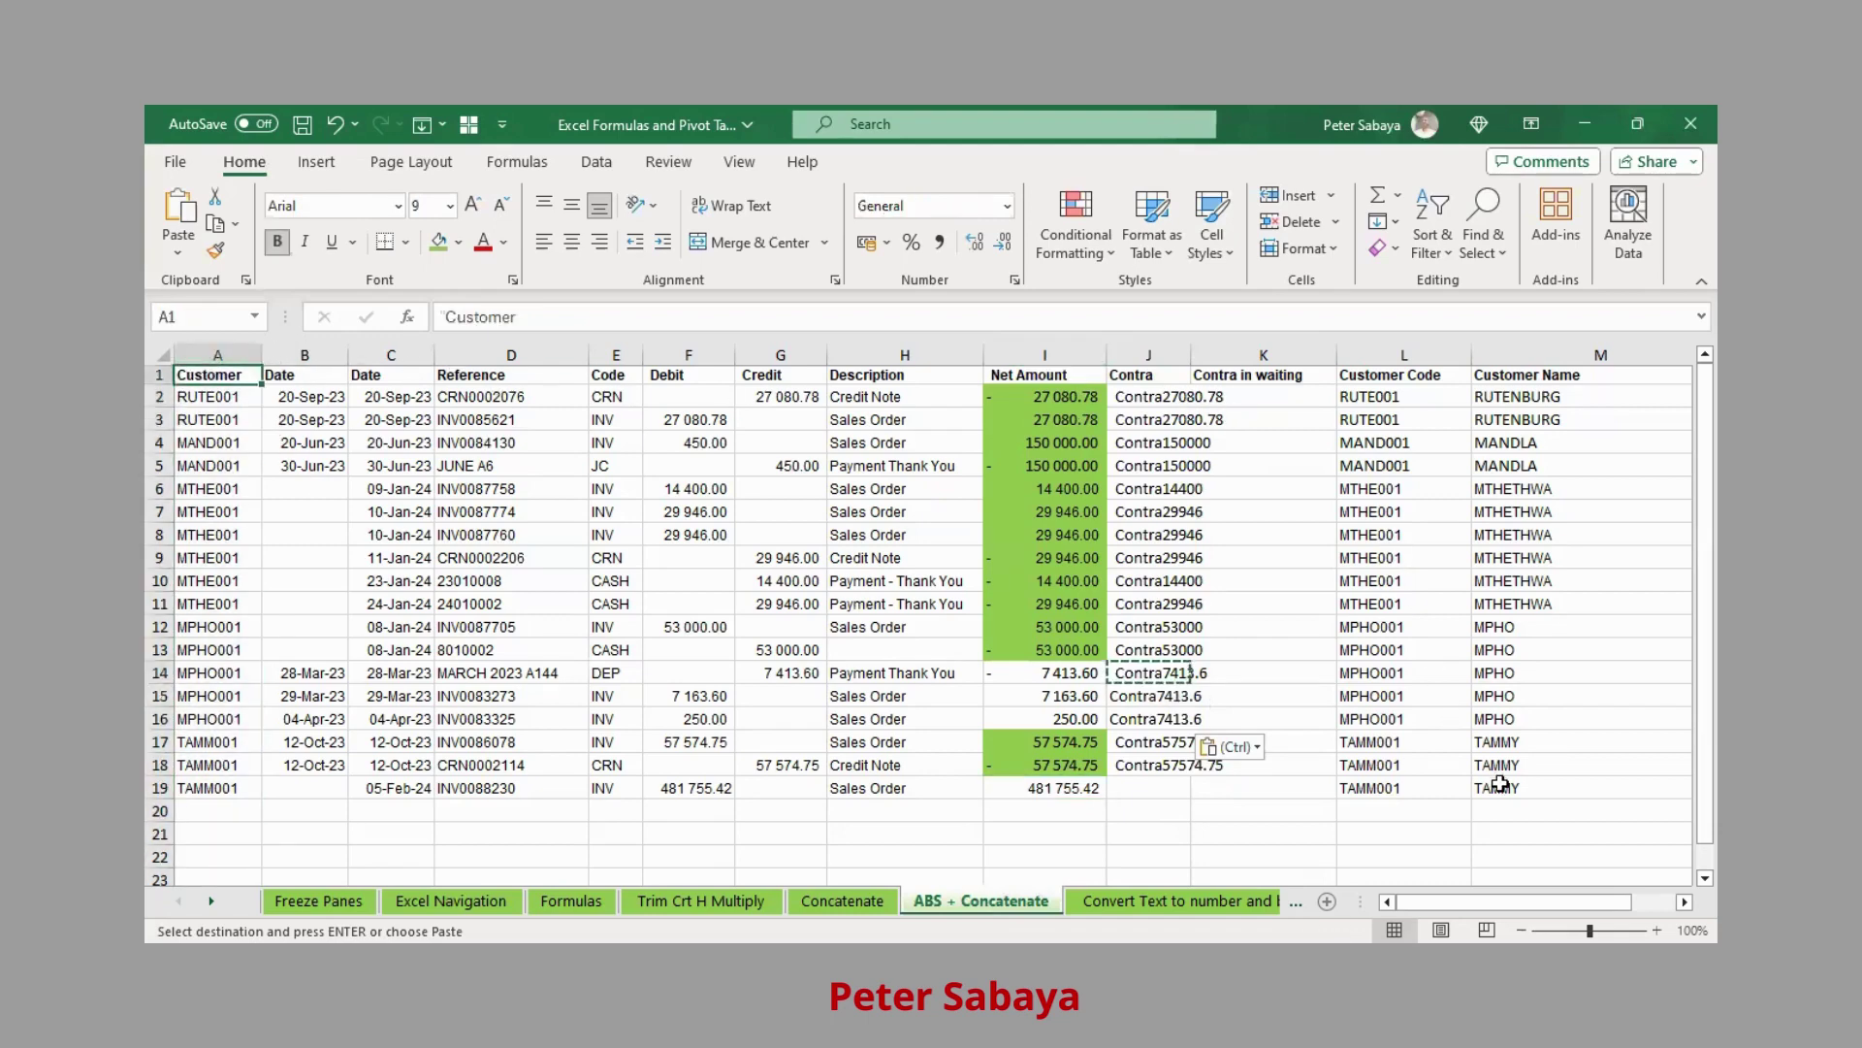
key("ctrl+a")
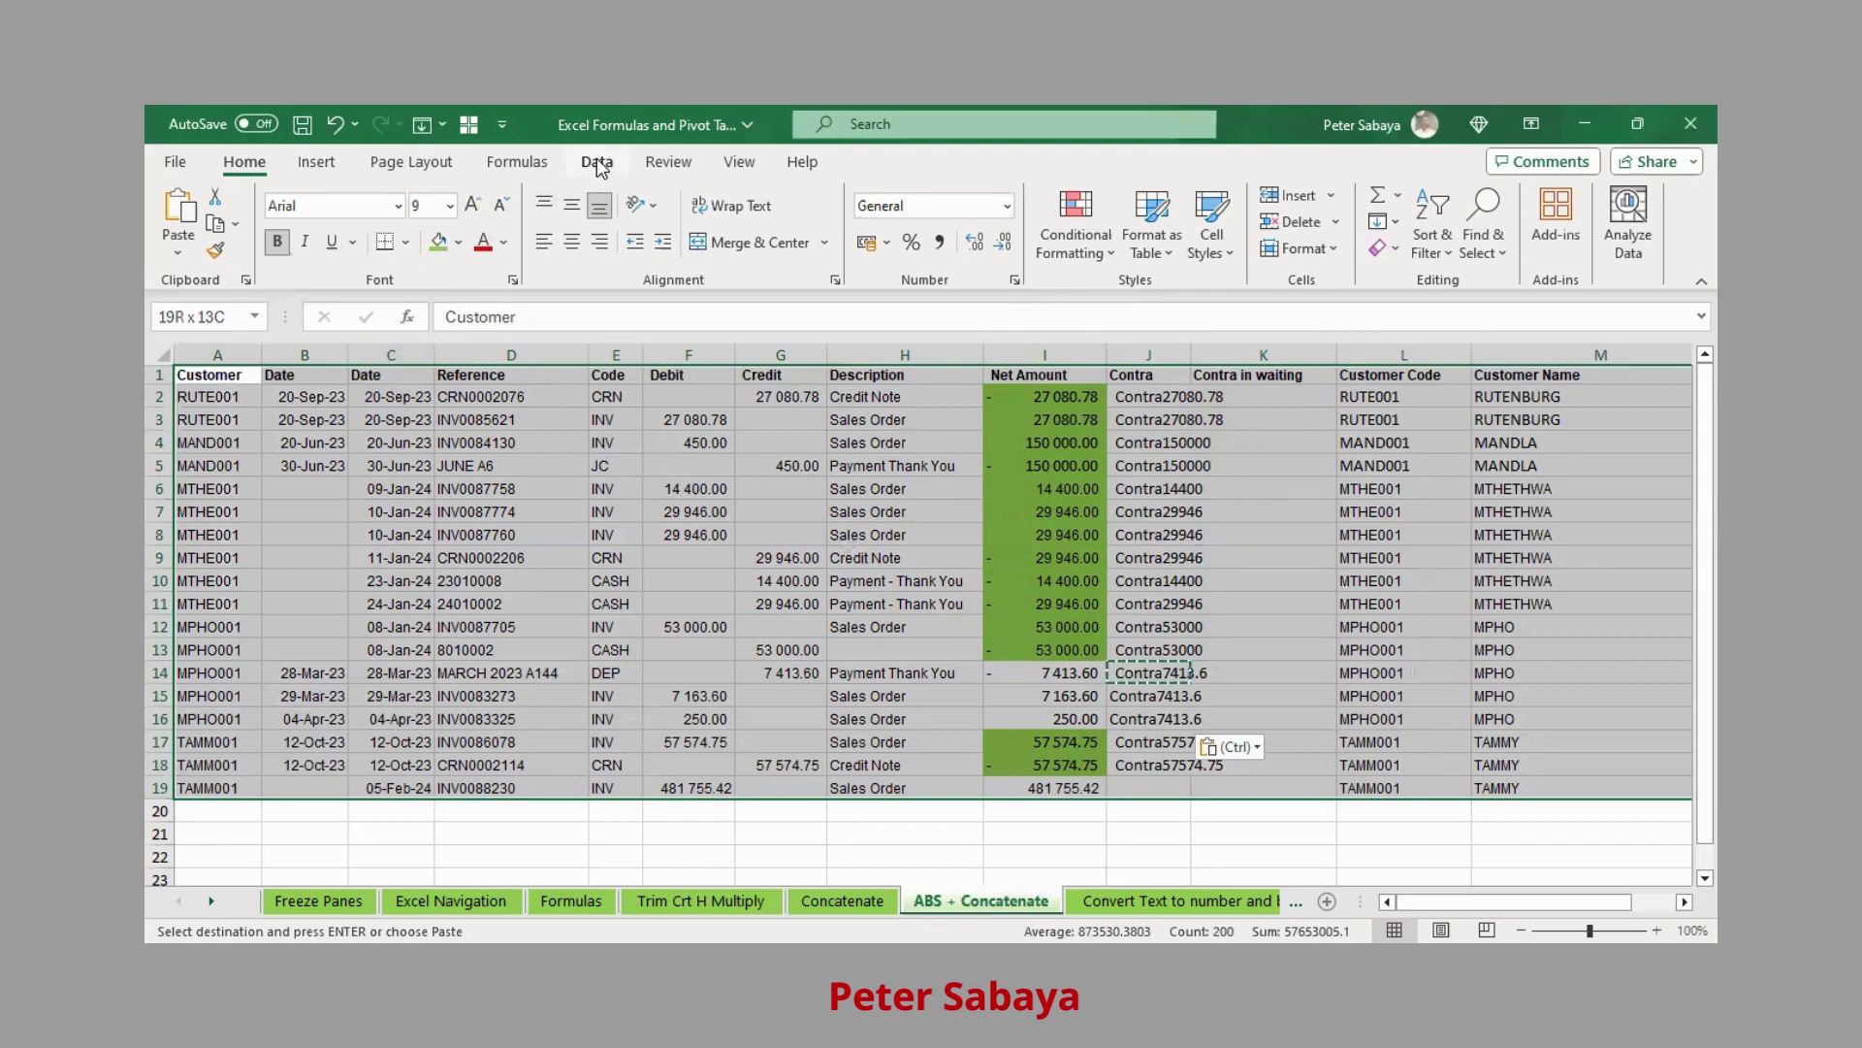
left_click(316, 162)
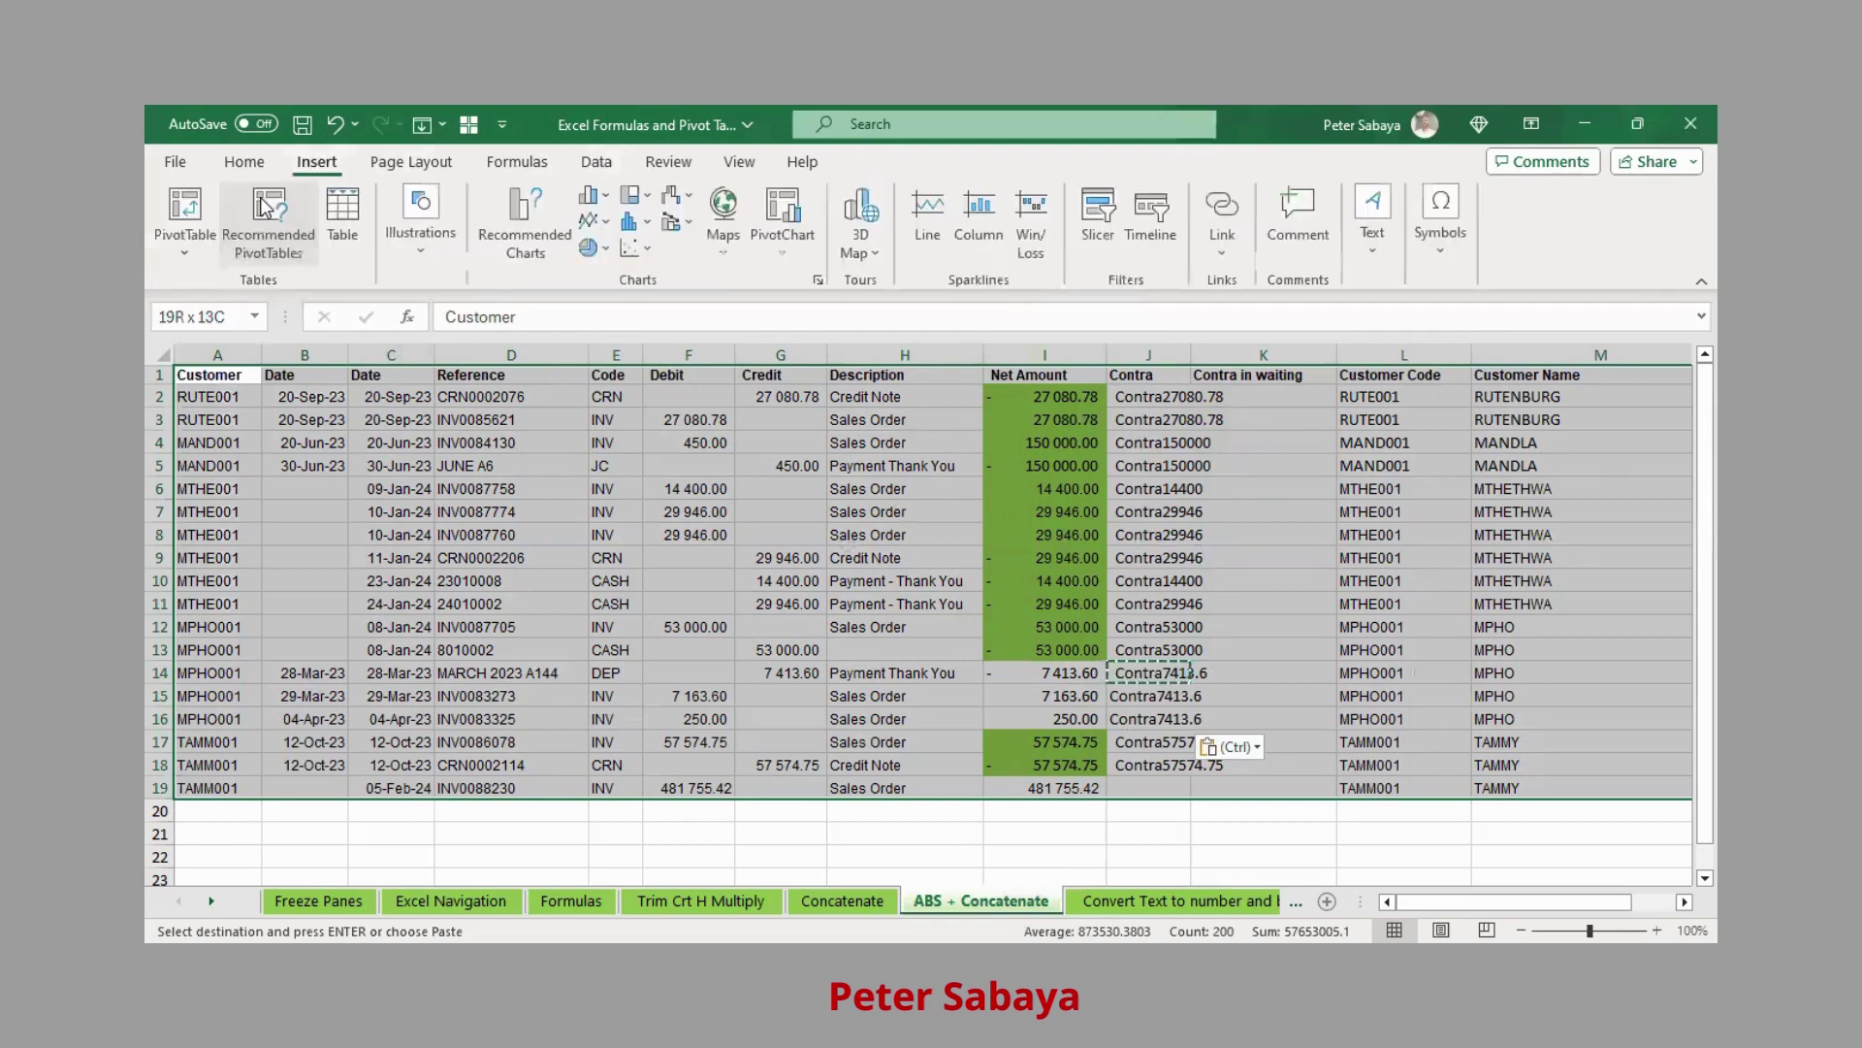
left_click(196, 208)
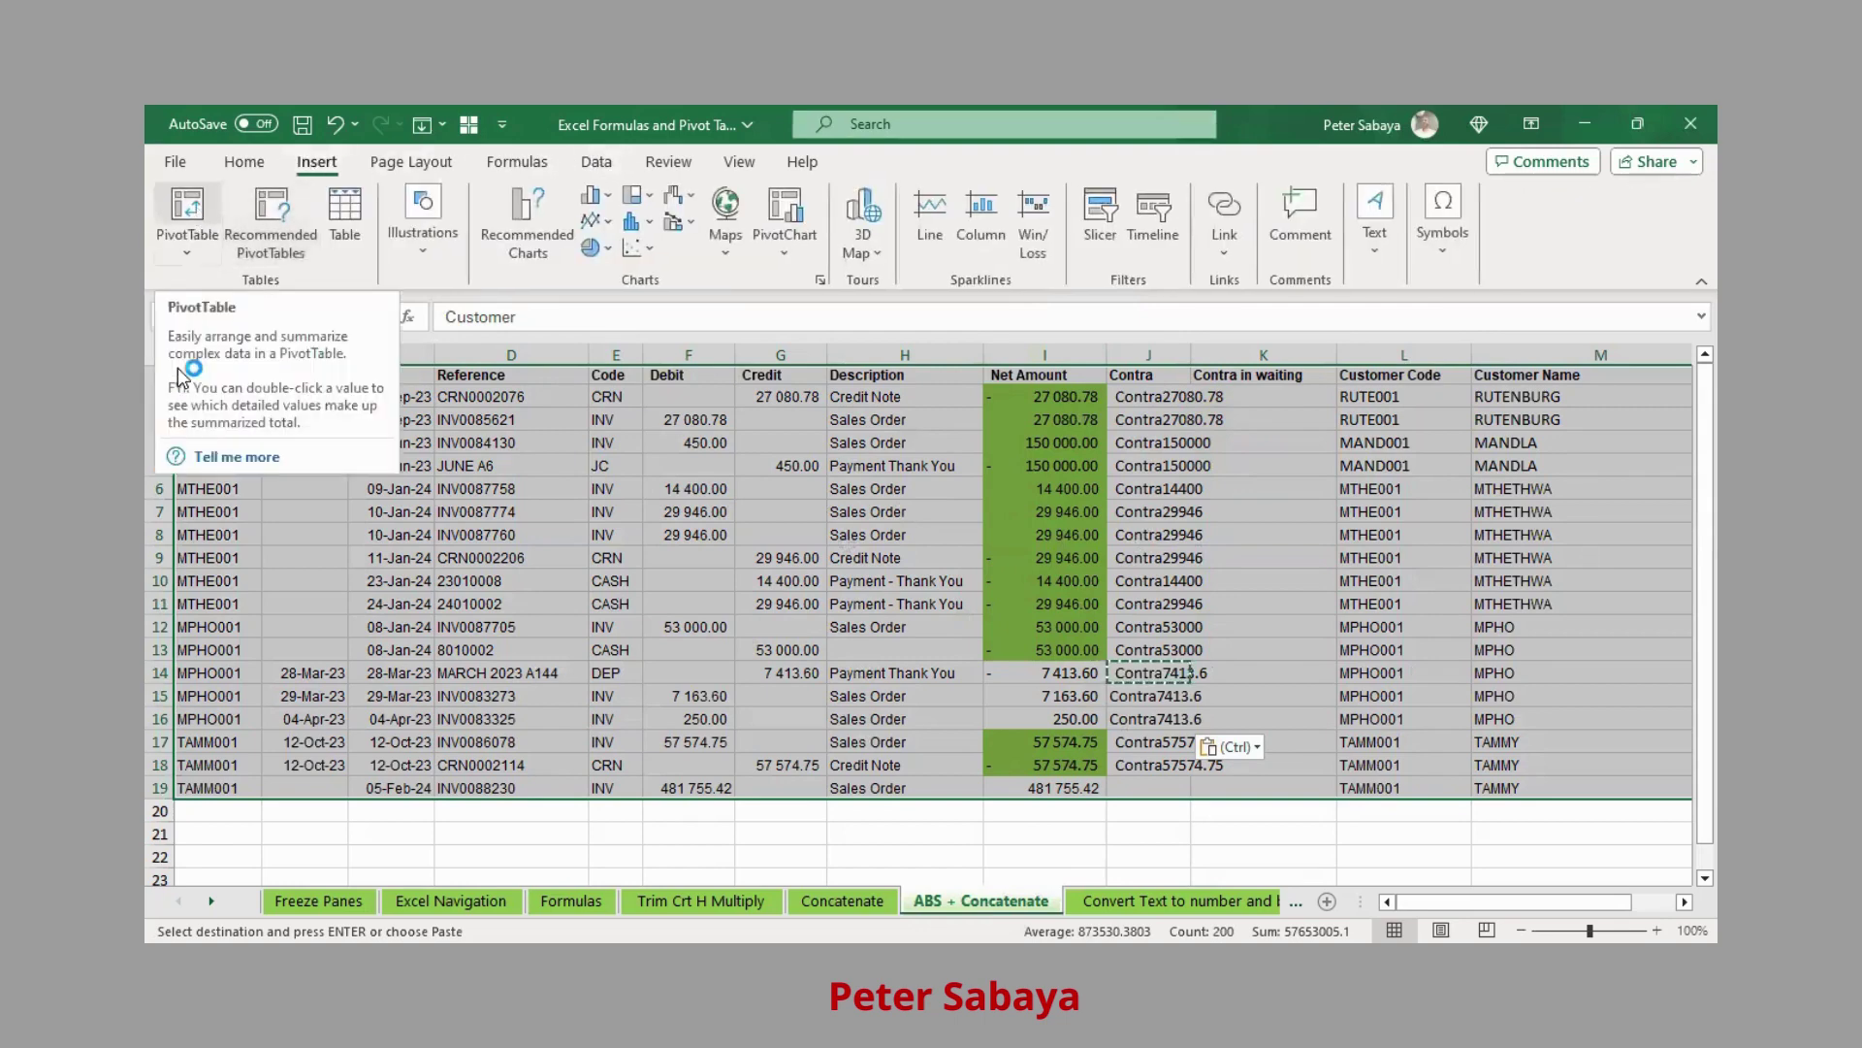
left_click(229, 375)
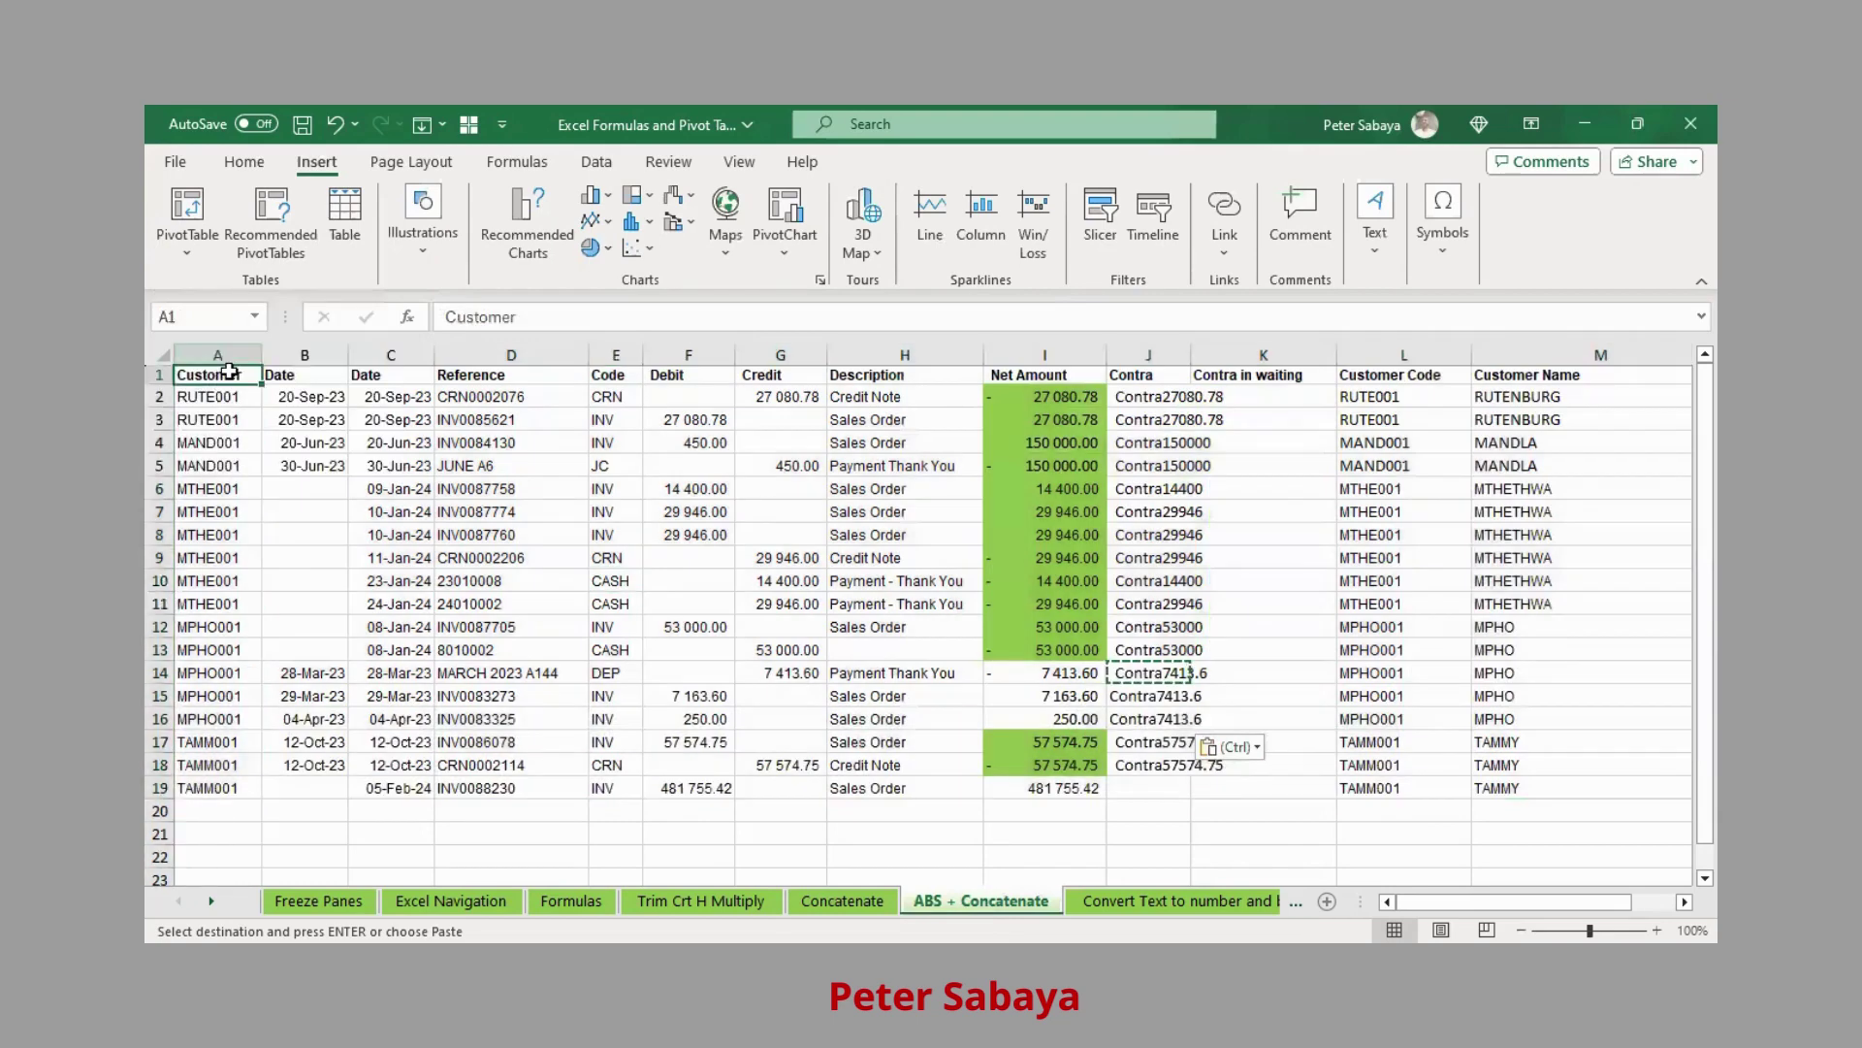
key("ctrl+shift+Right")
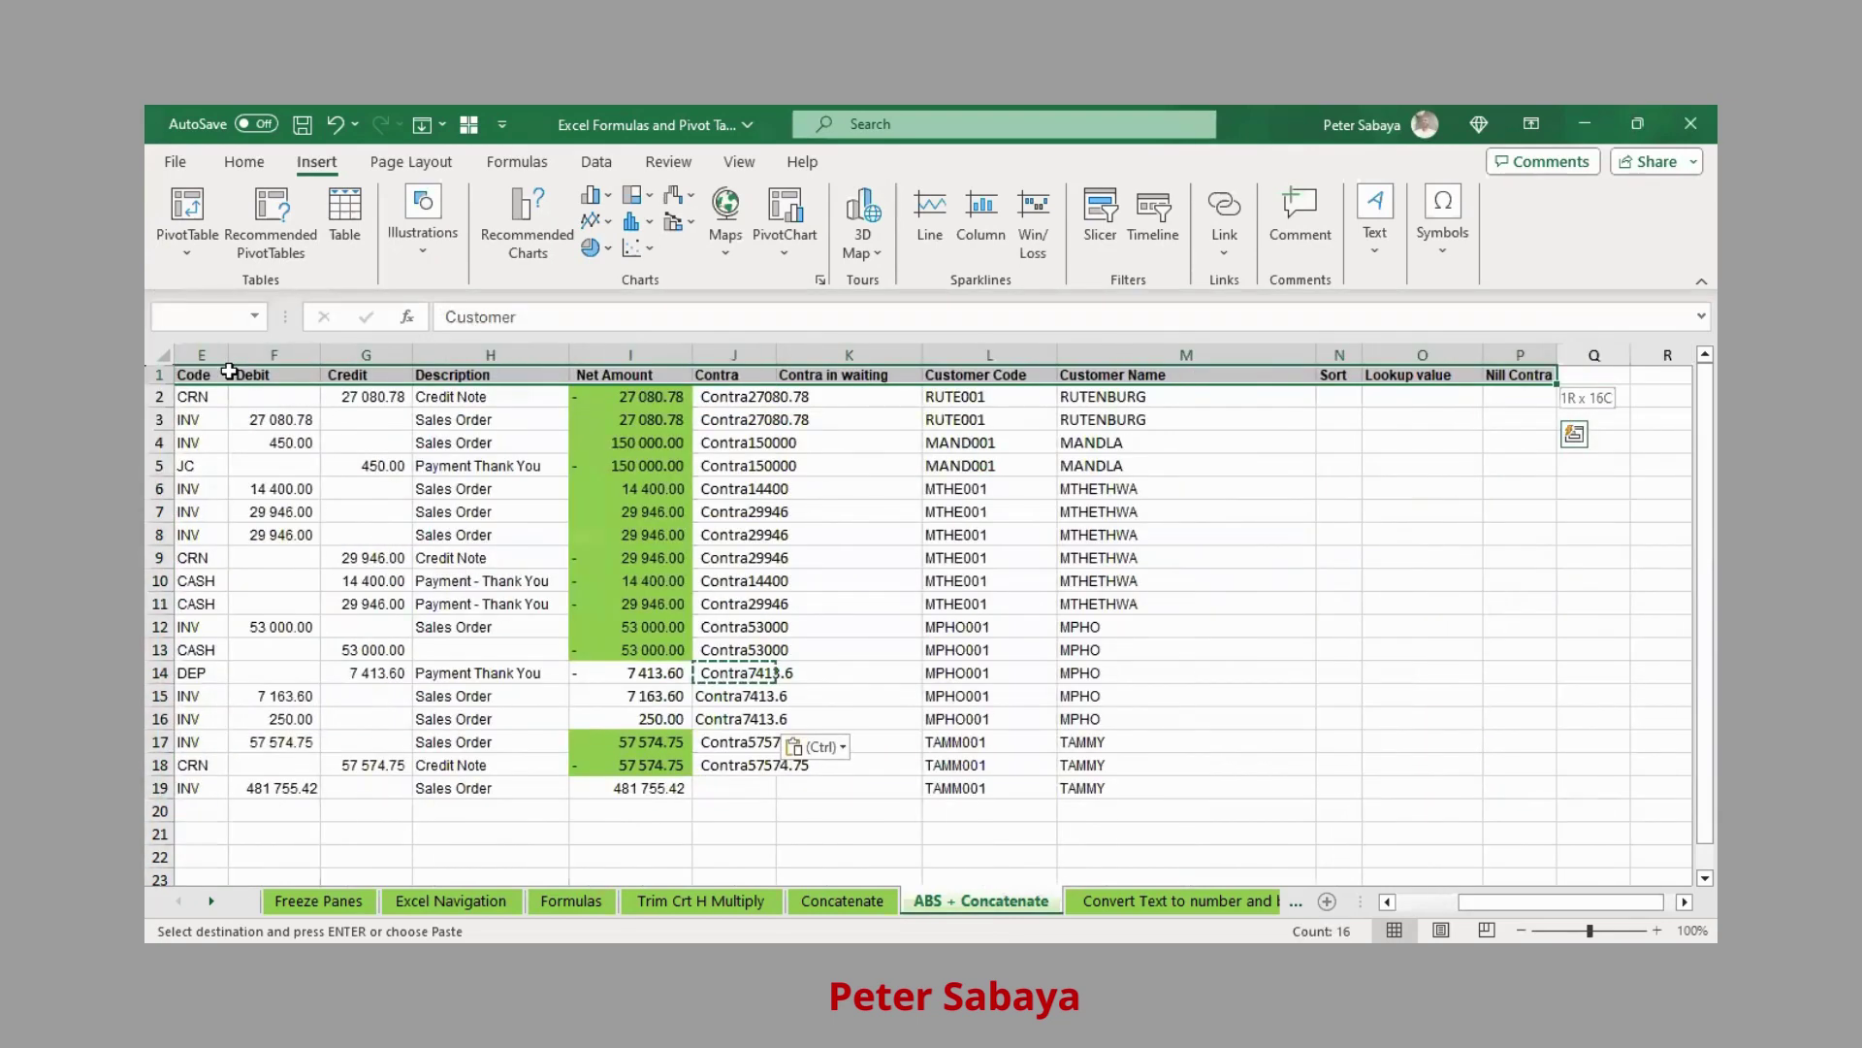
key("ctrl+shift+Down")
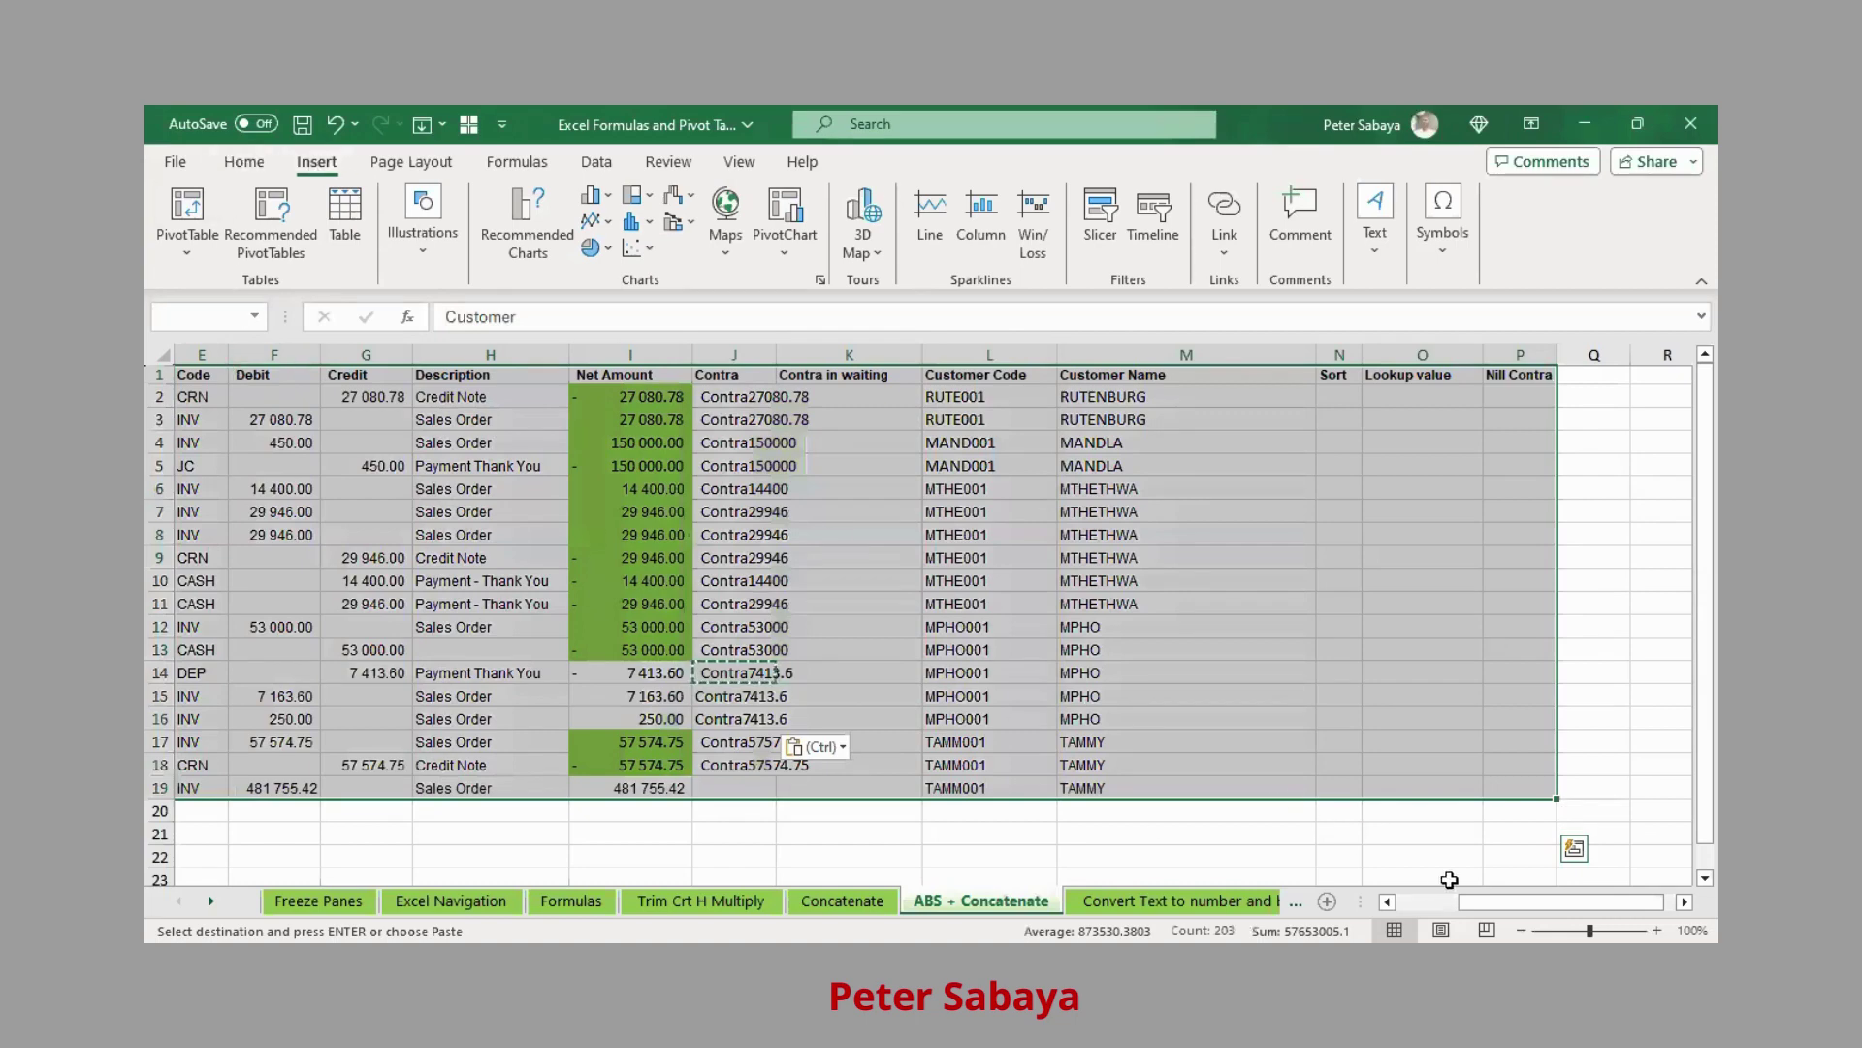
left_click_drag(1511, 894, 1450, 894)
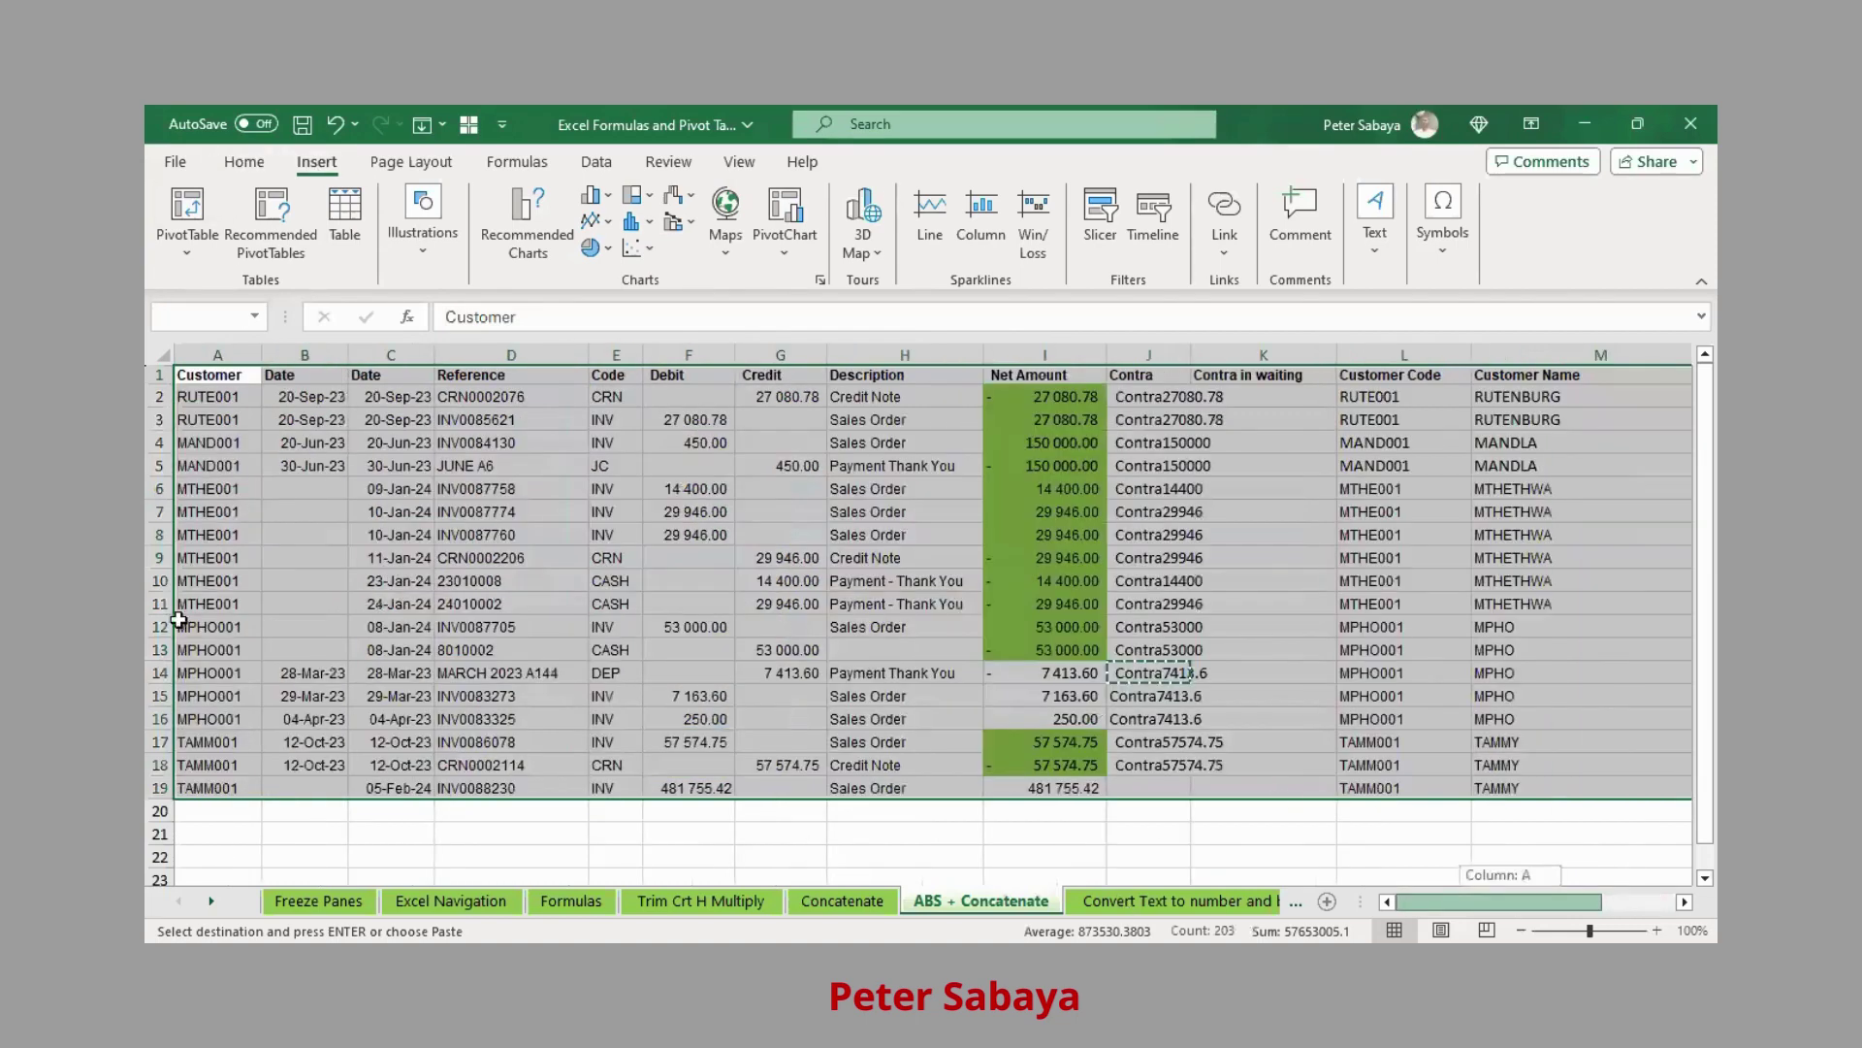
Start a PivotTable from the full data range A1:P19, checking that it reaches the Nill Contra column.
left_click(215, 373)
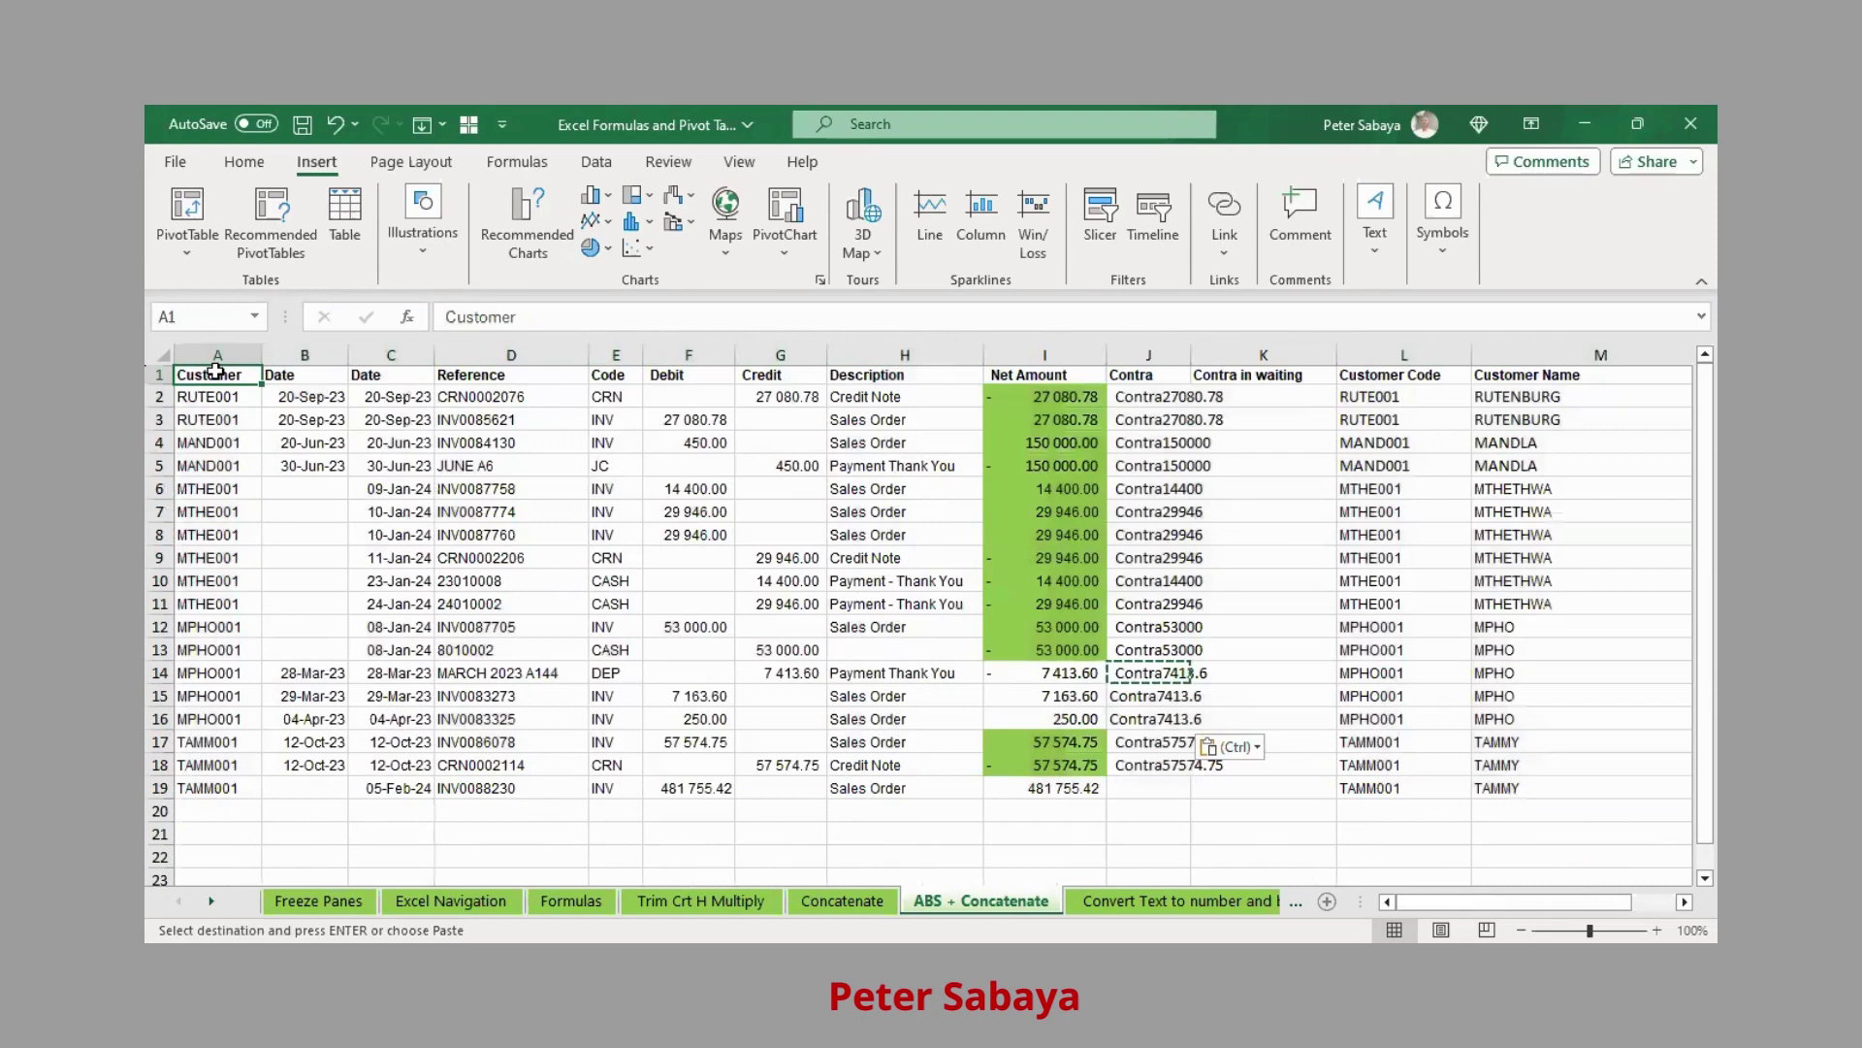
key("ctrl+shift+Right")
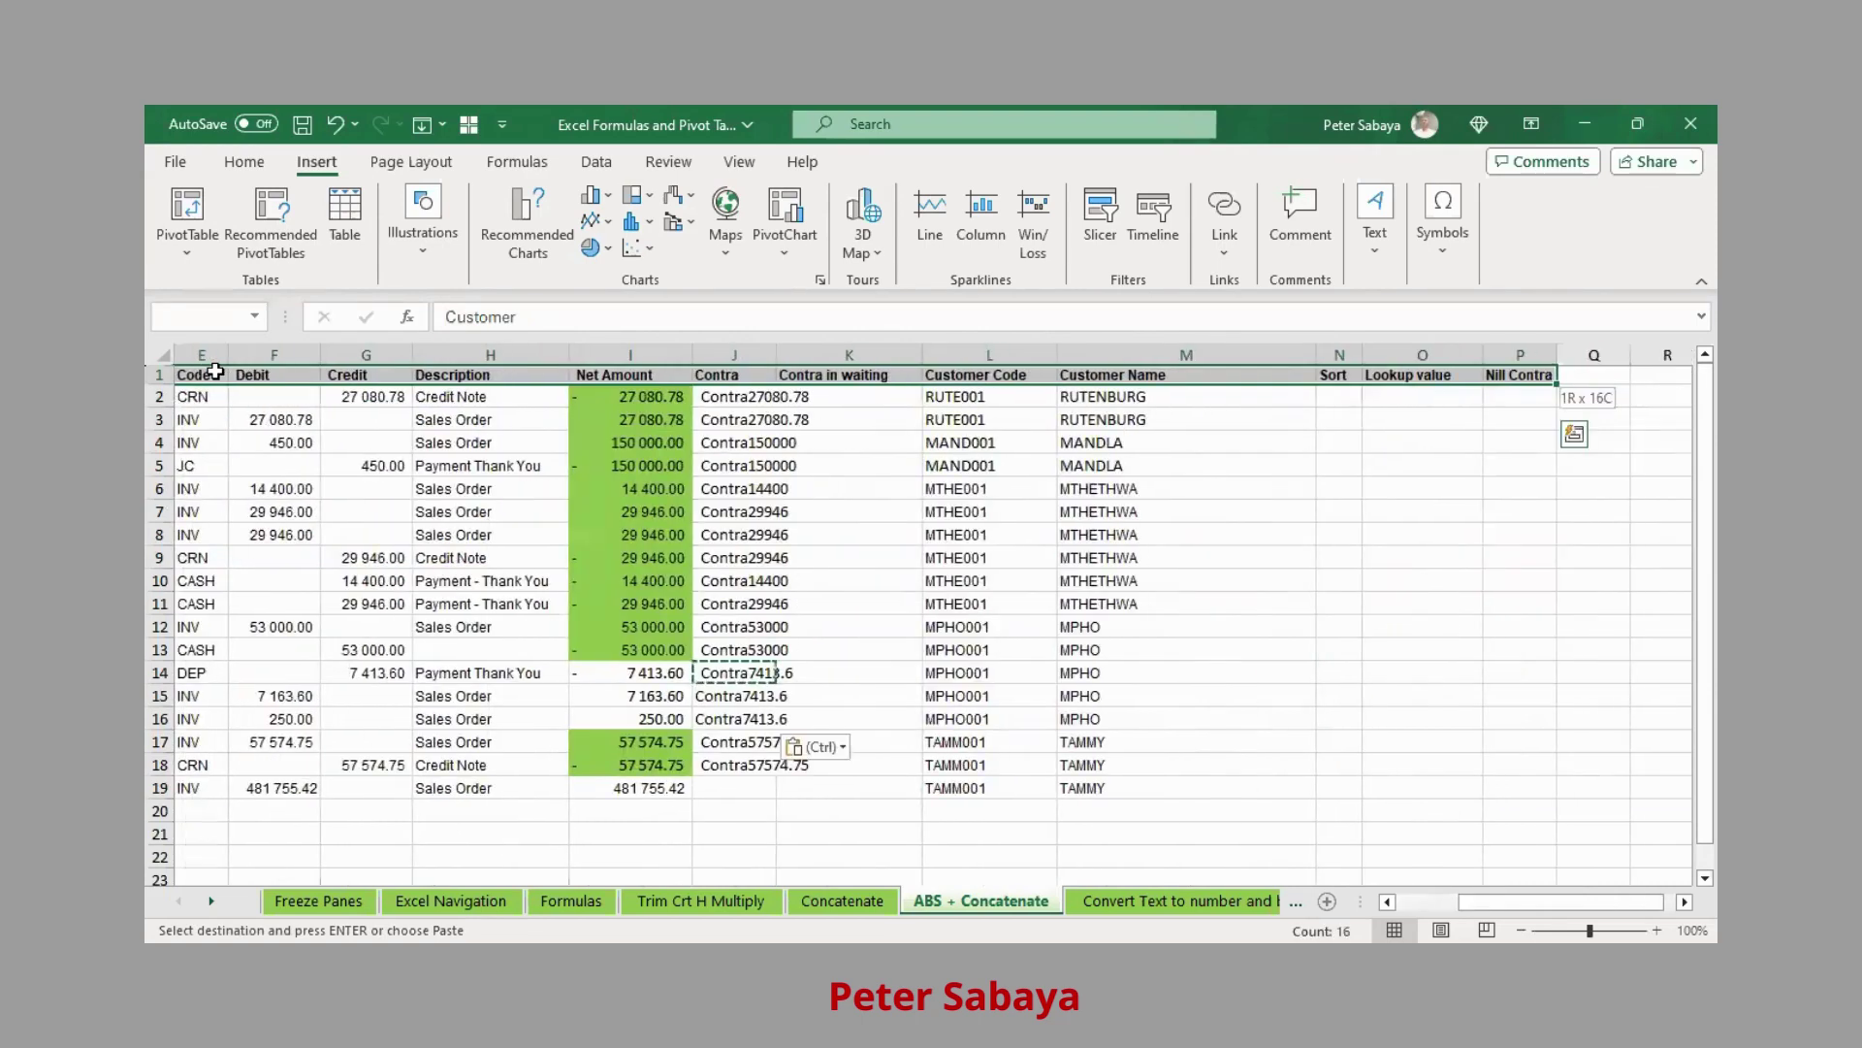
key("ctrl+shift+Down")
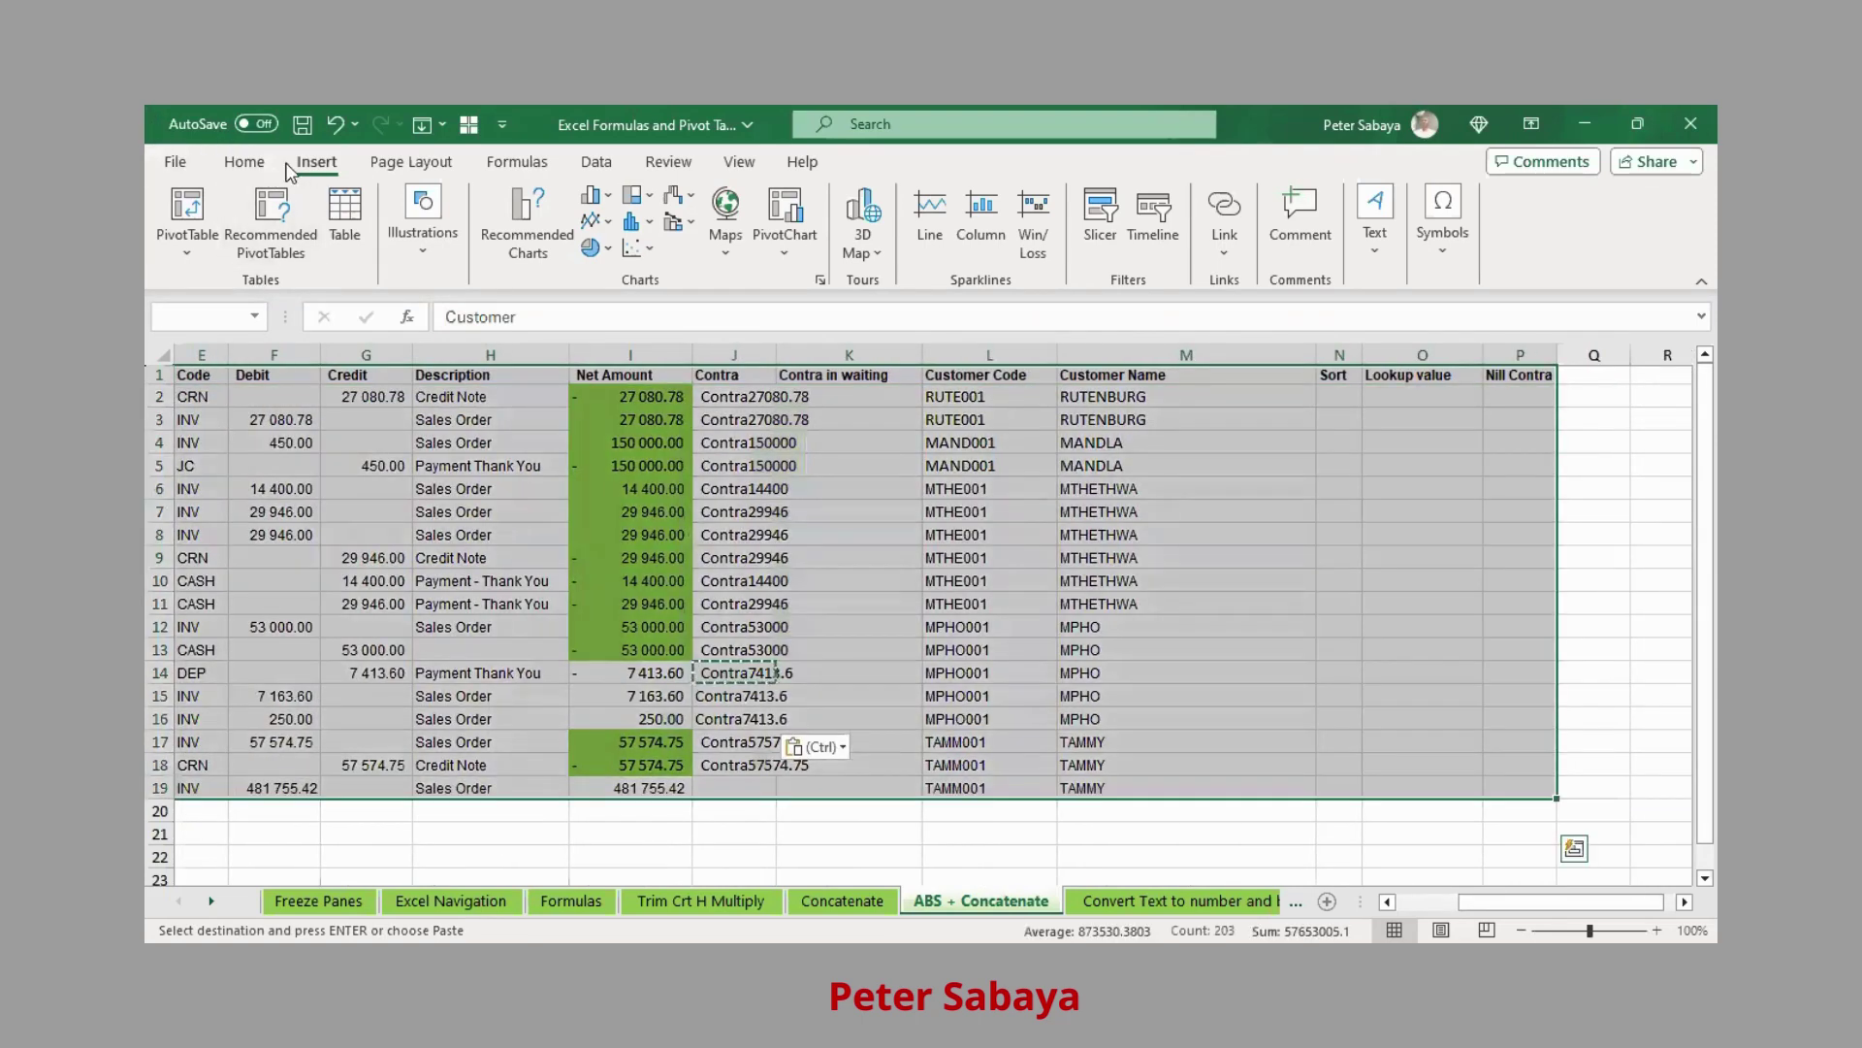
left_click(184, 212)
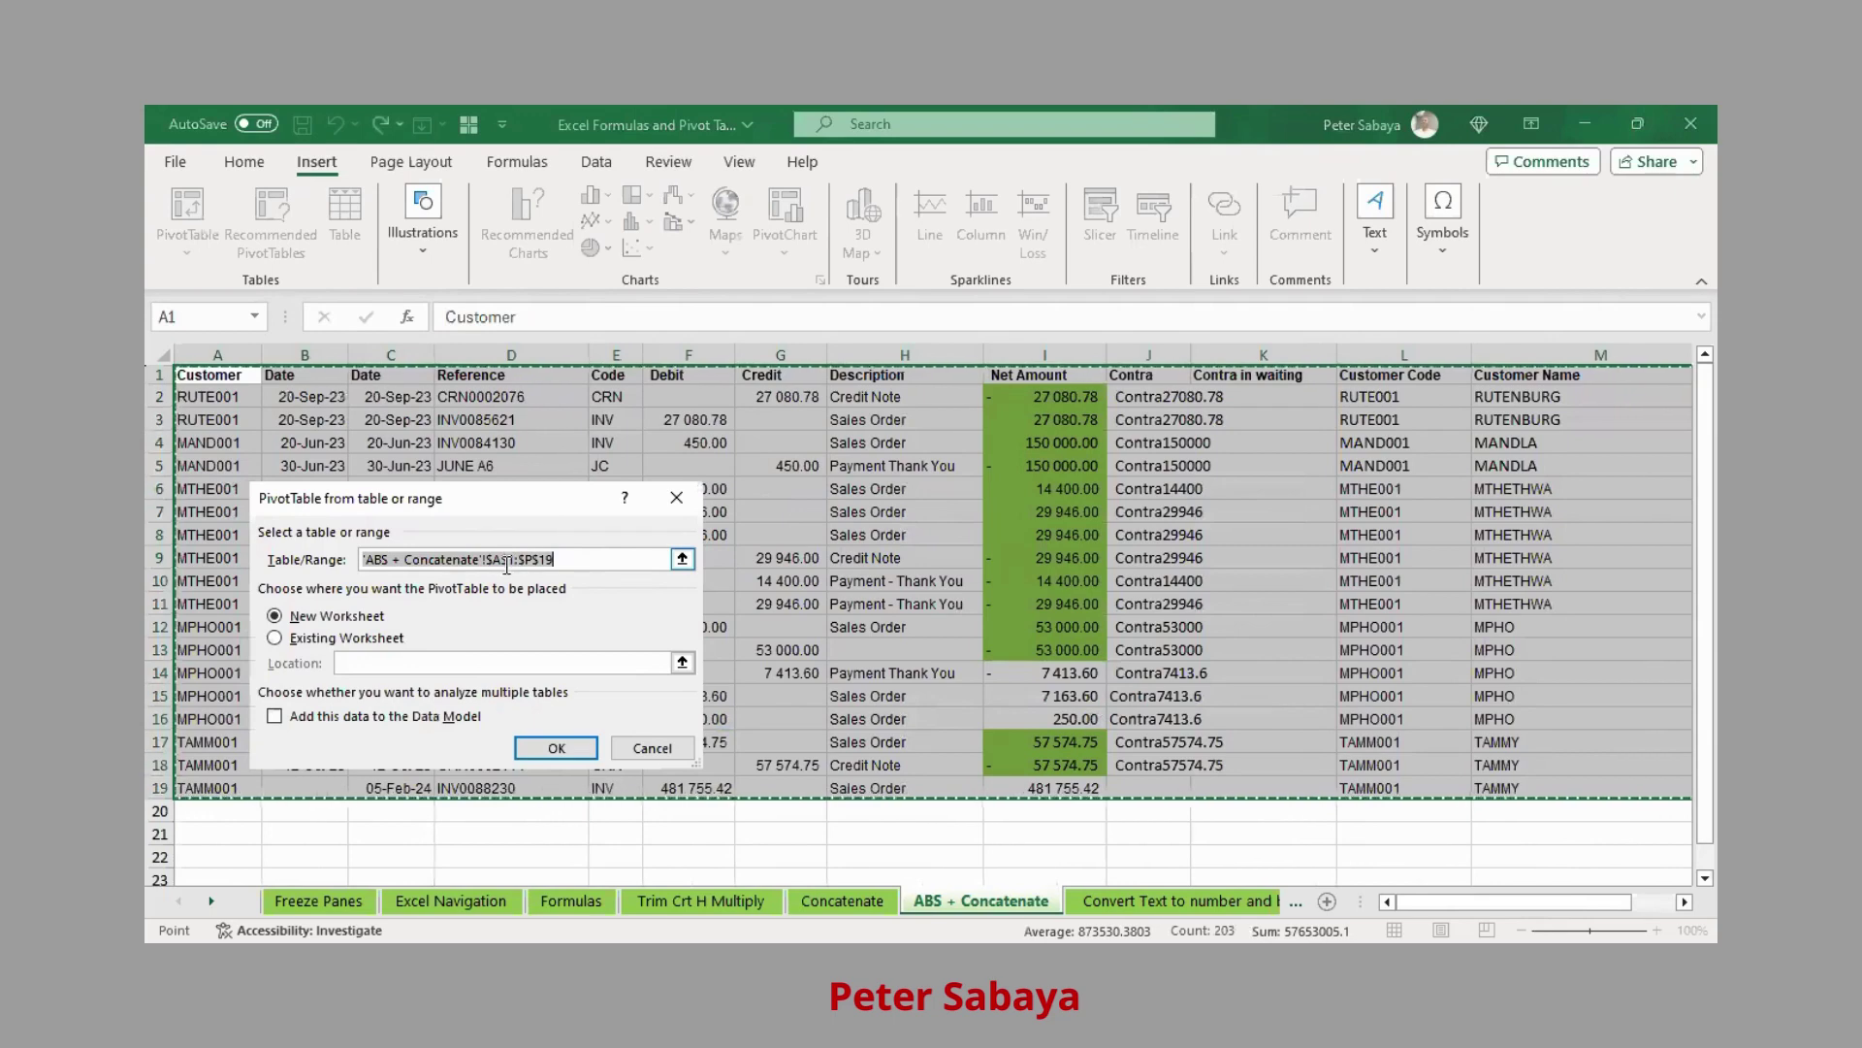
left_click_drag(1473, 902, 1516, 902)
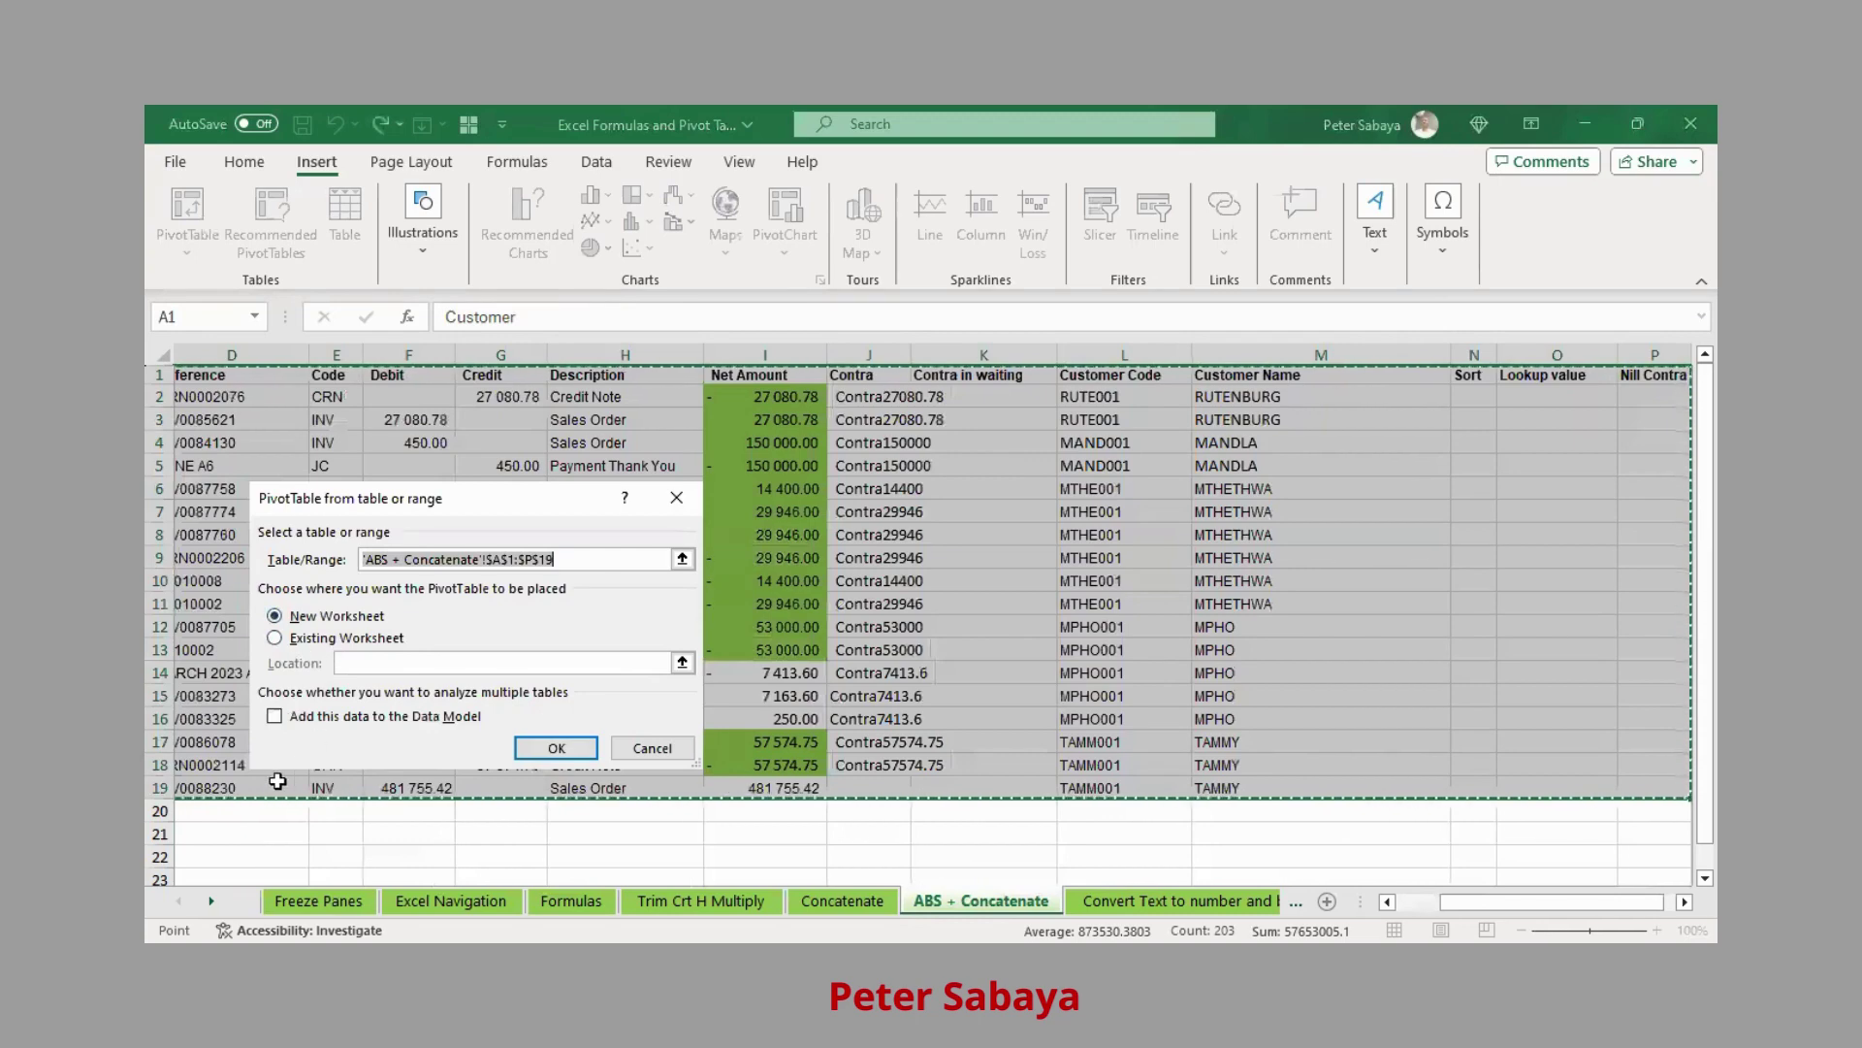
Place the PivotTable on the existing ABS + Concatenate worksheet at cell A21 and create it.
left_click(275, 640)
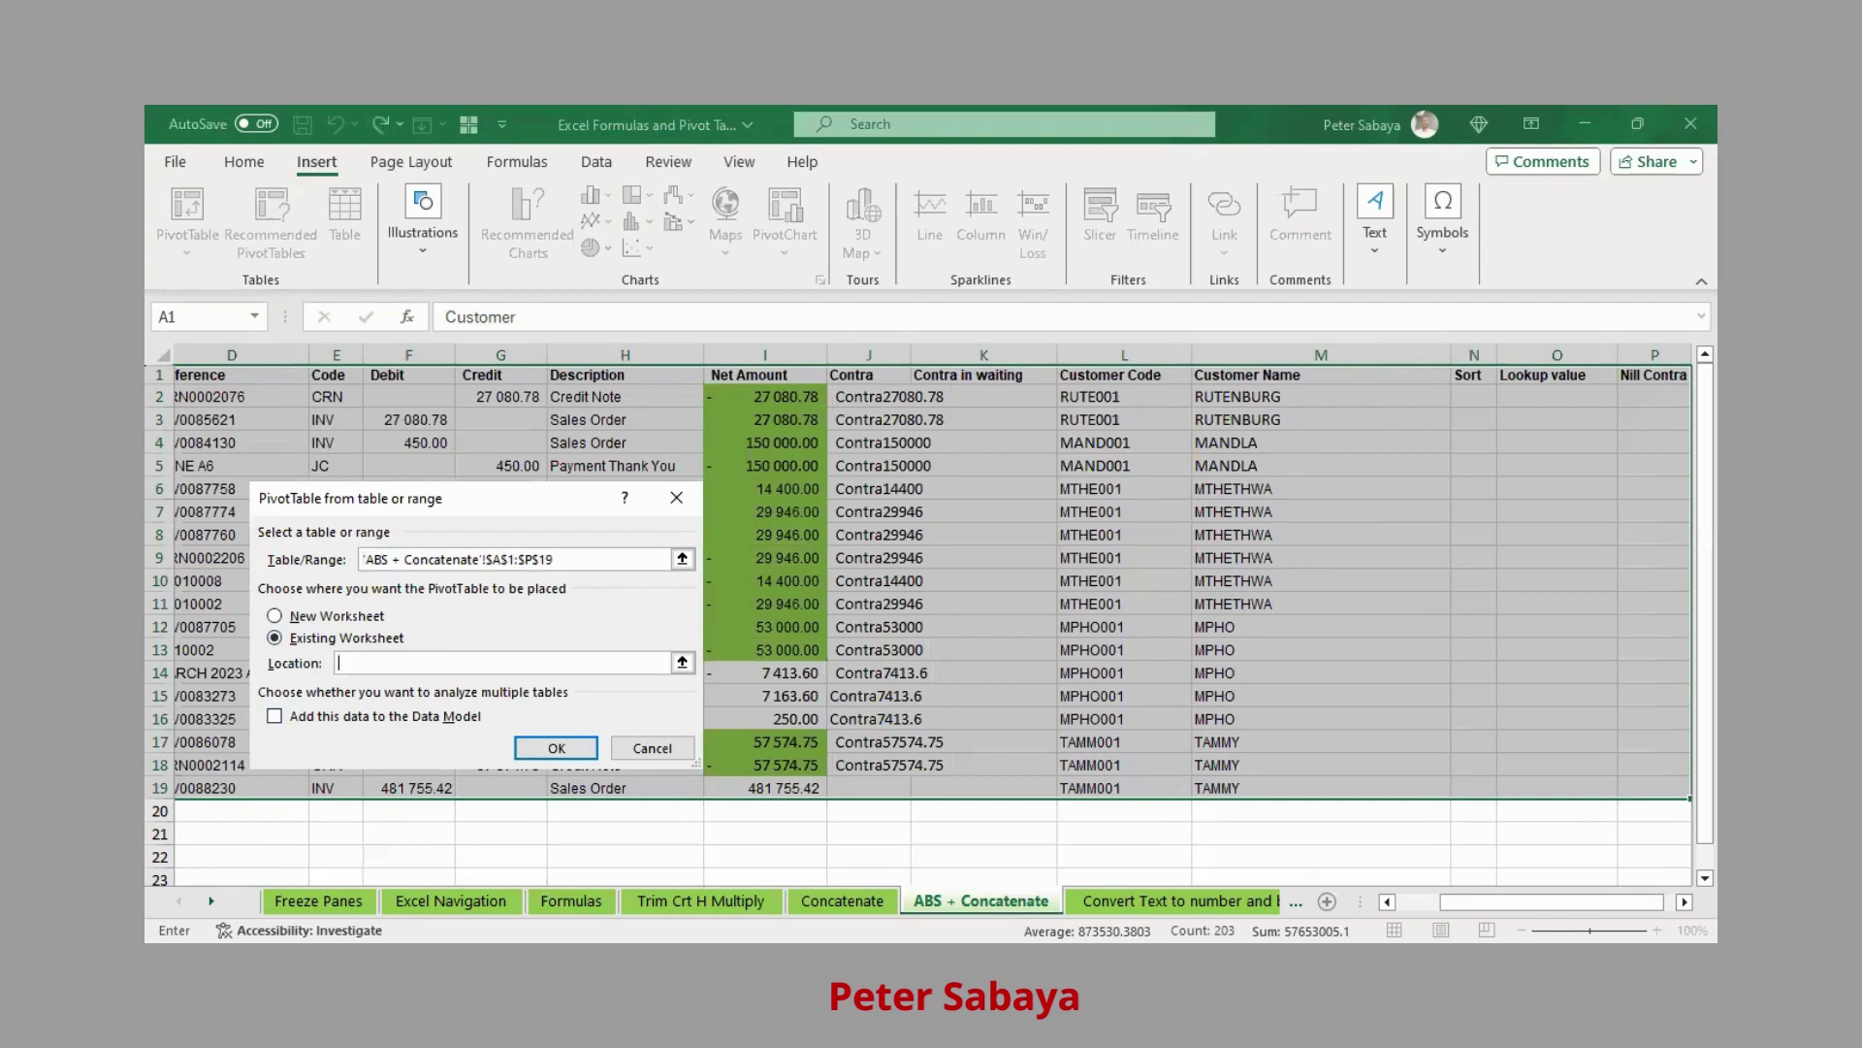
scroll(200, 843, "left", 3)
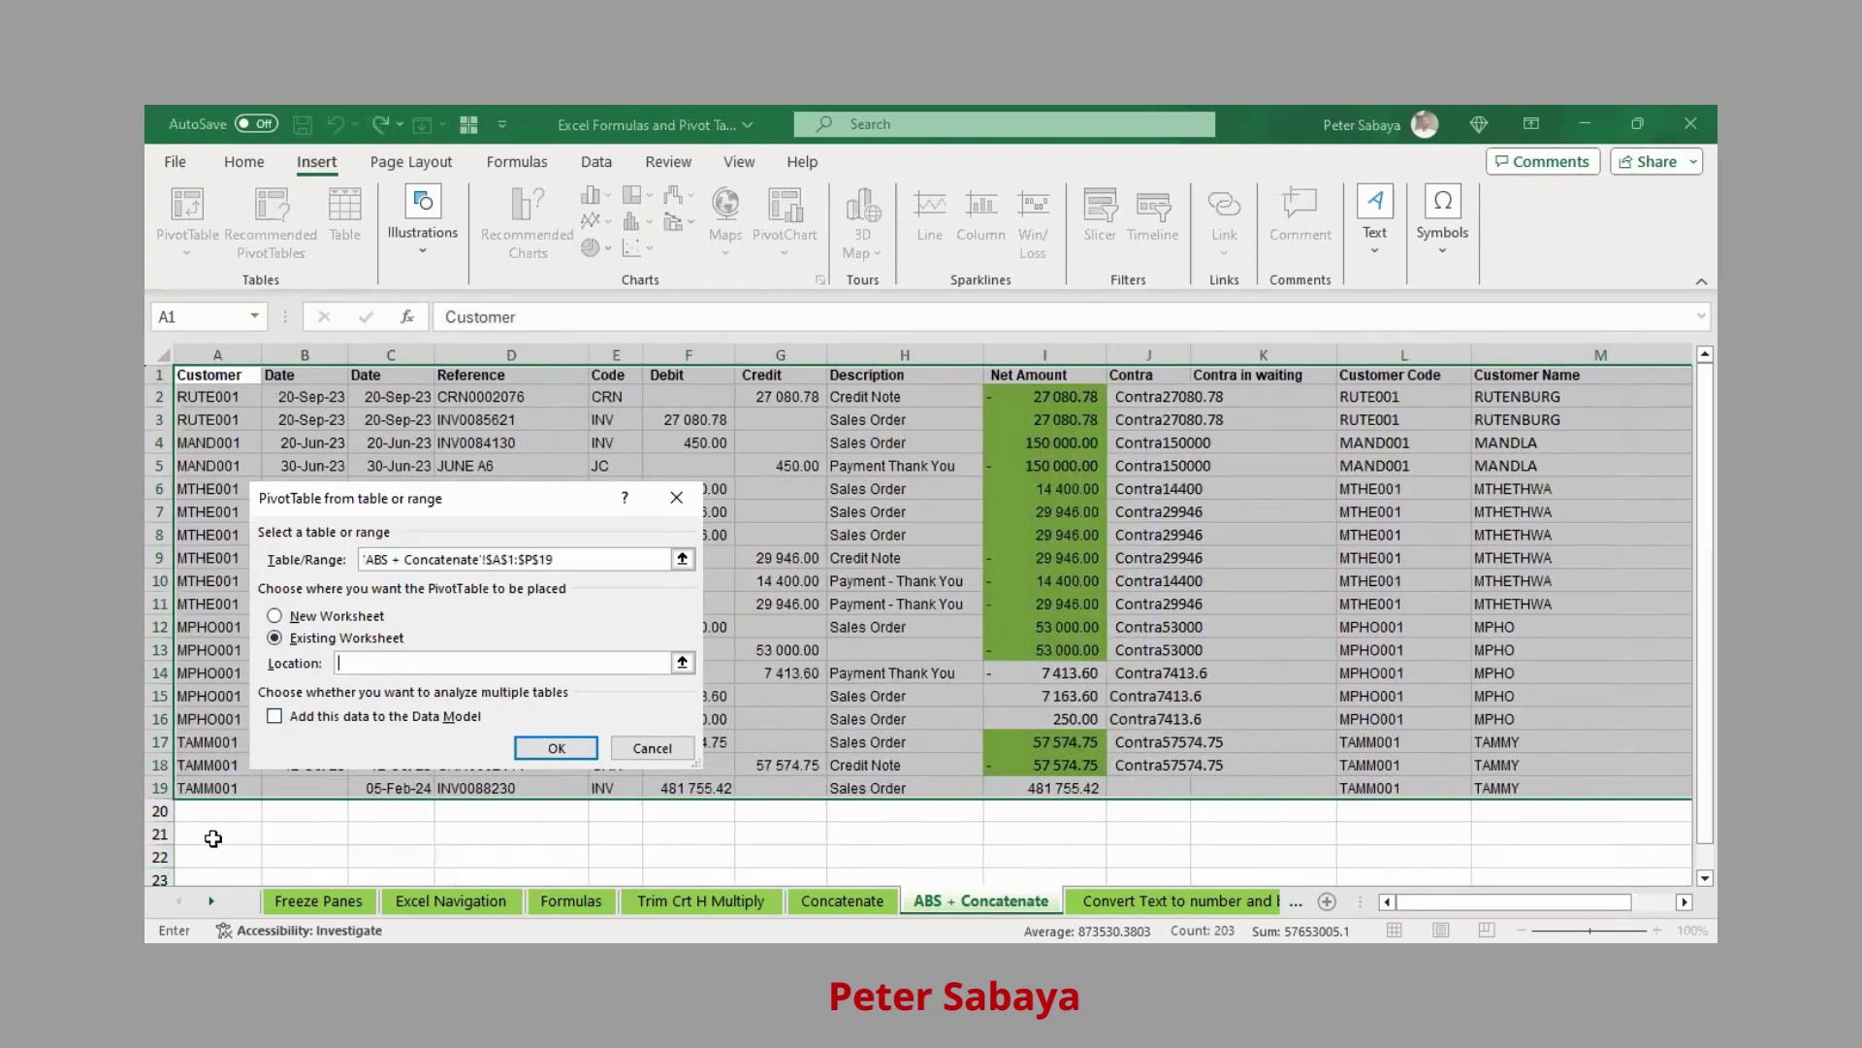
left_click(213, 839)
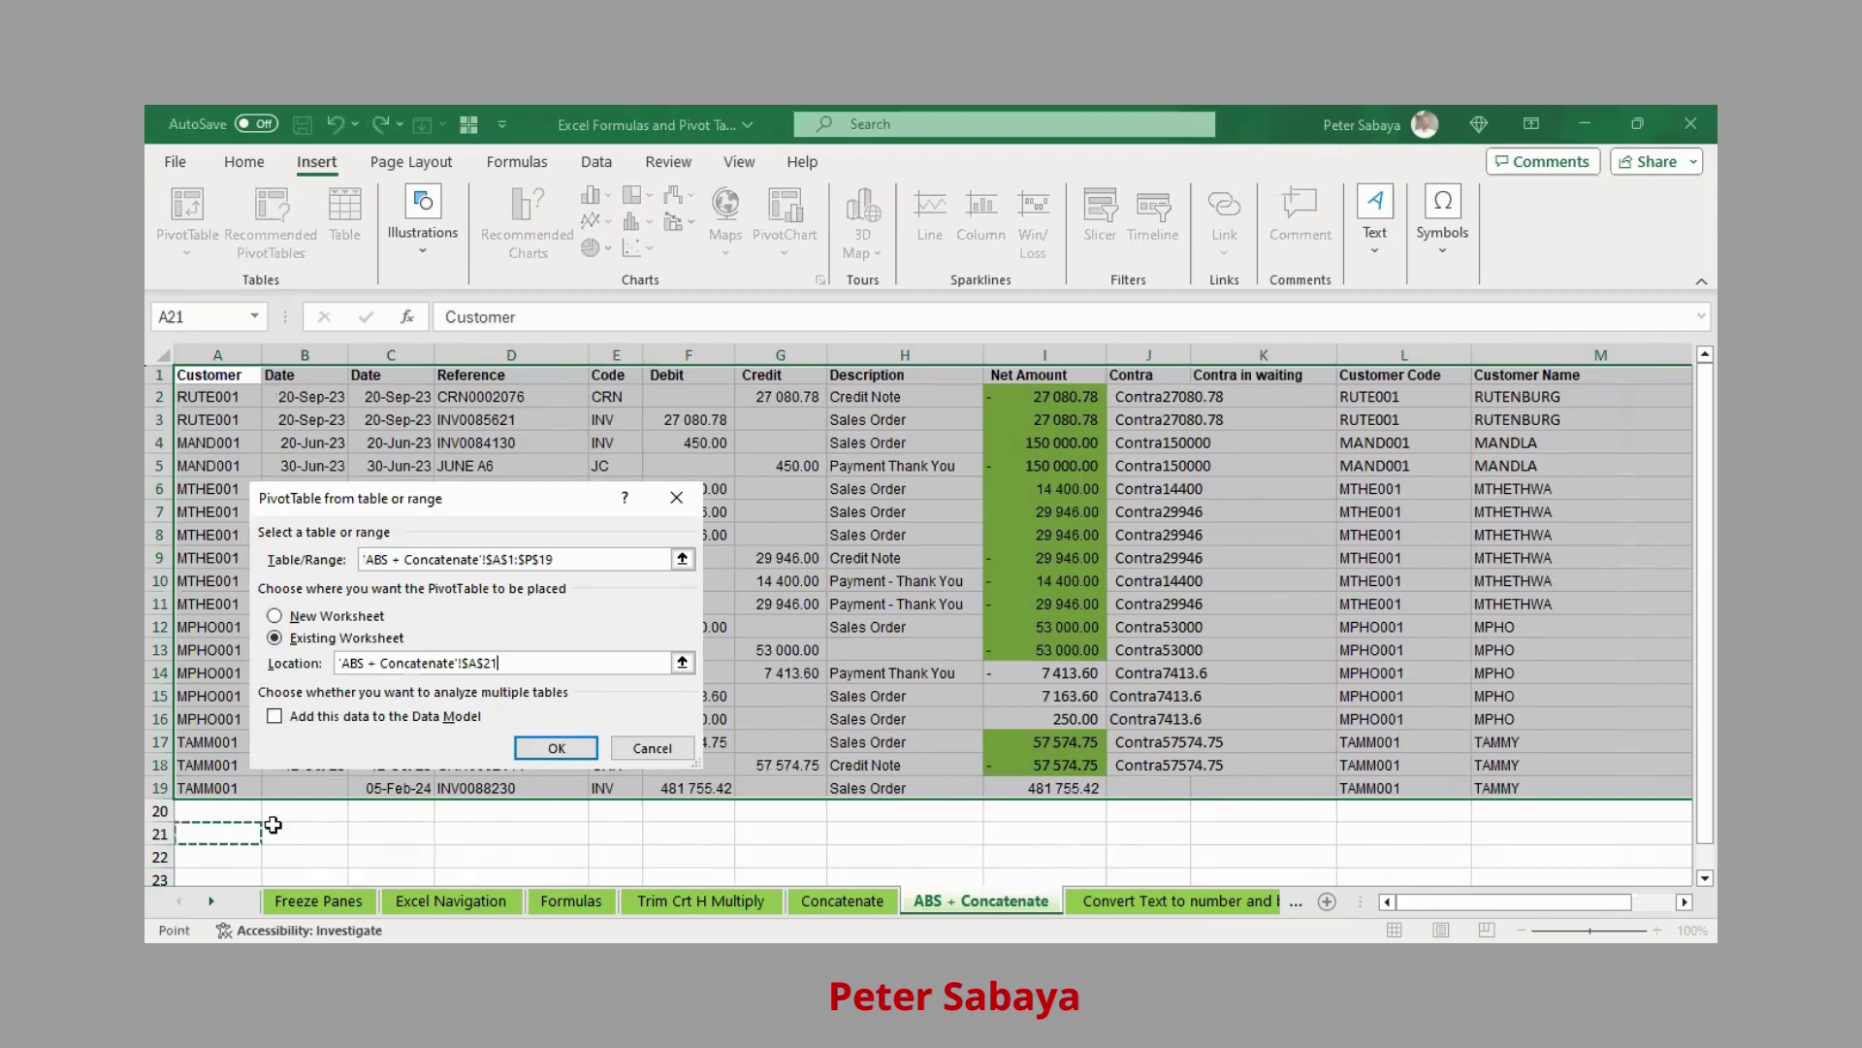
left_click(556, 749)
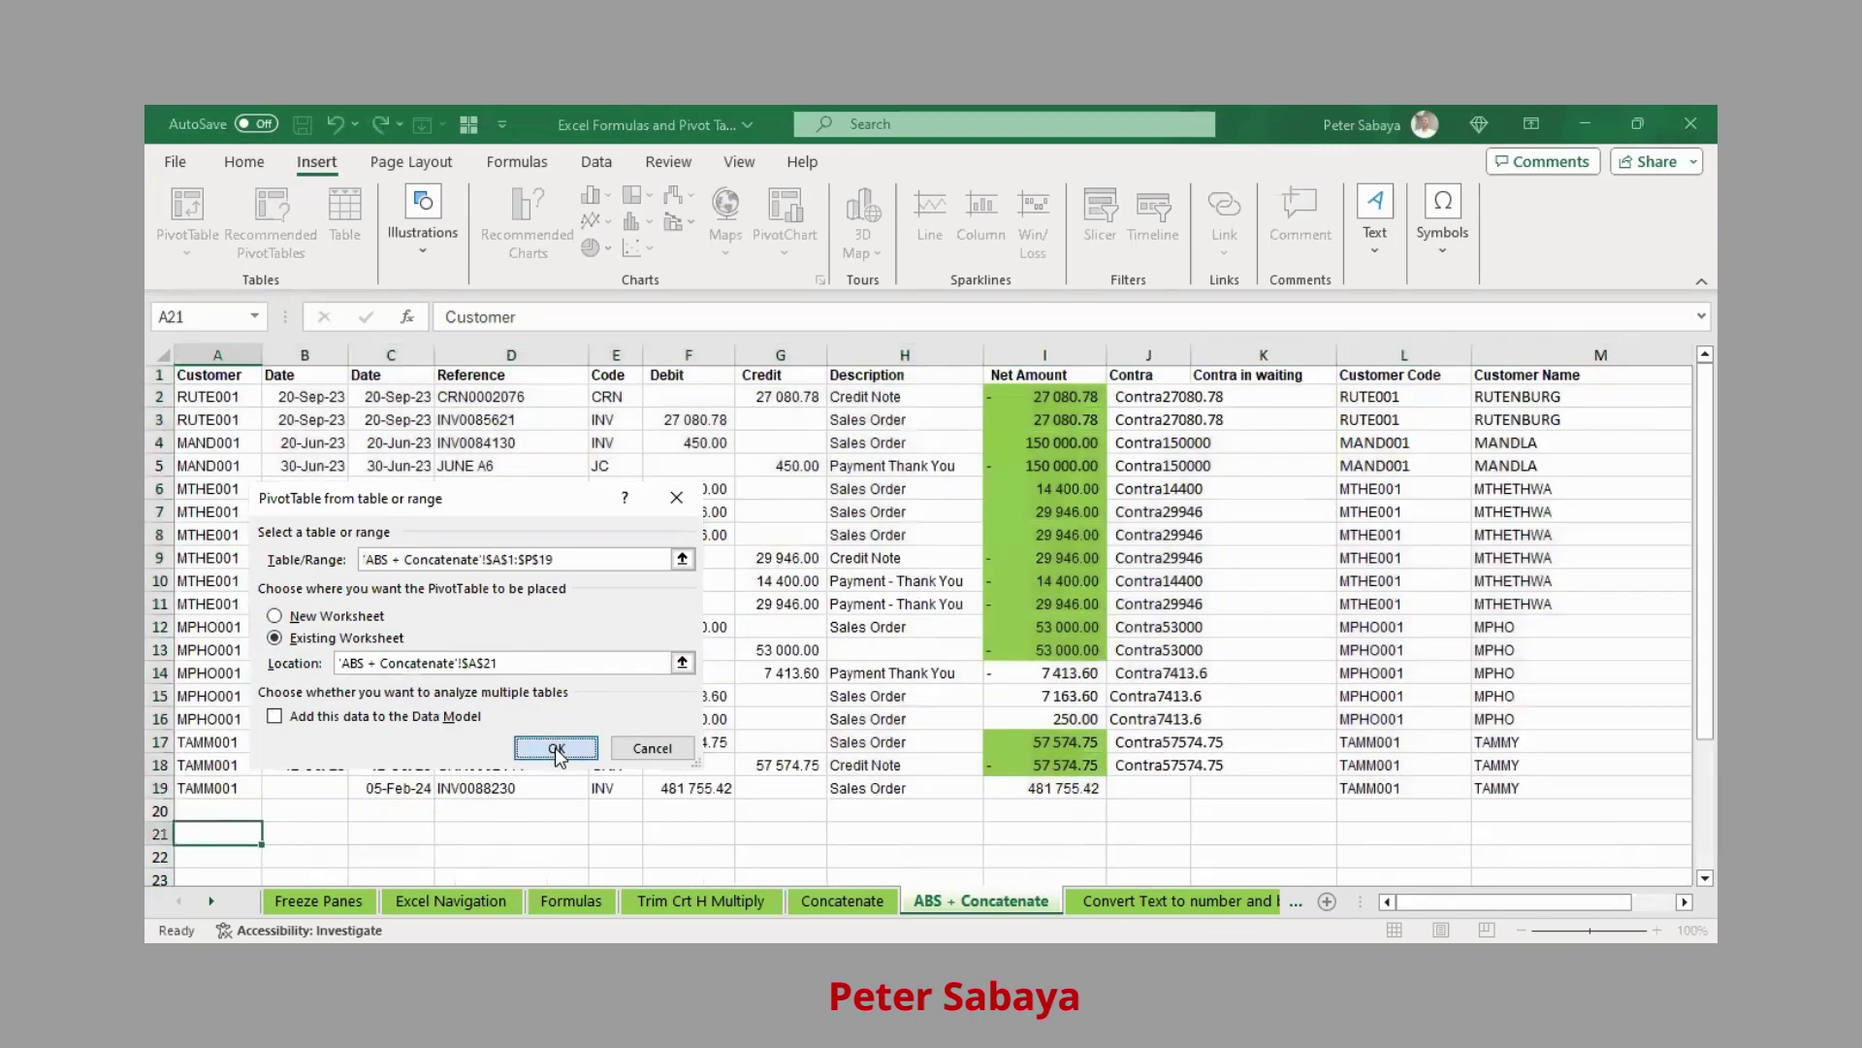
scroll(1451, 543, "down", 3)
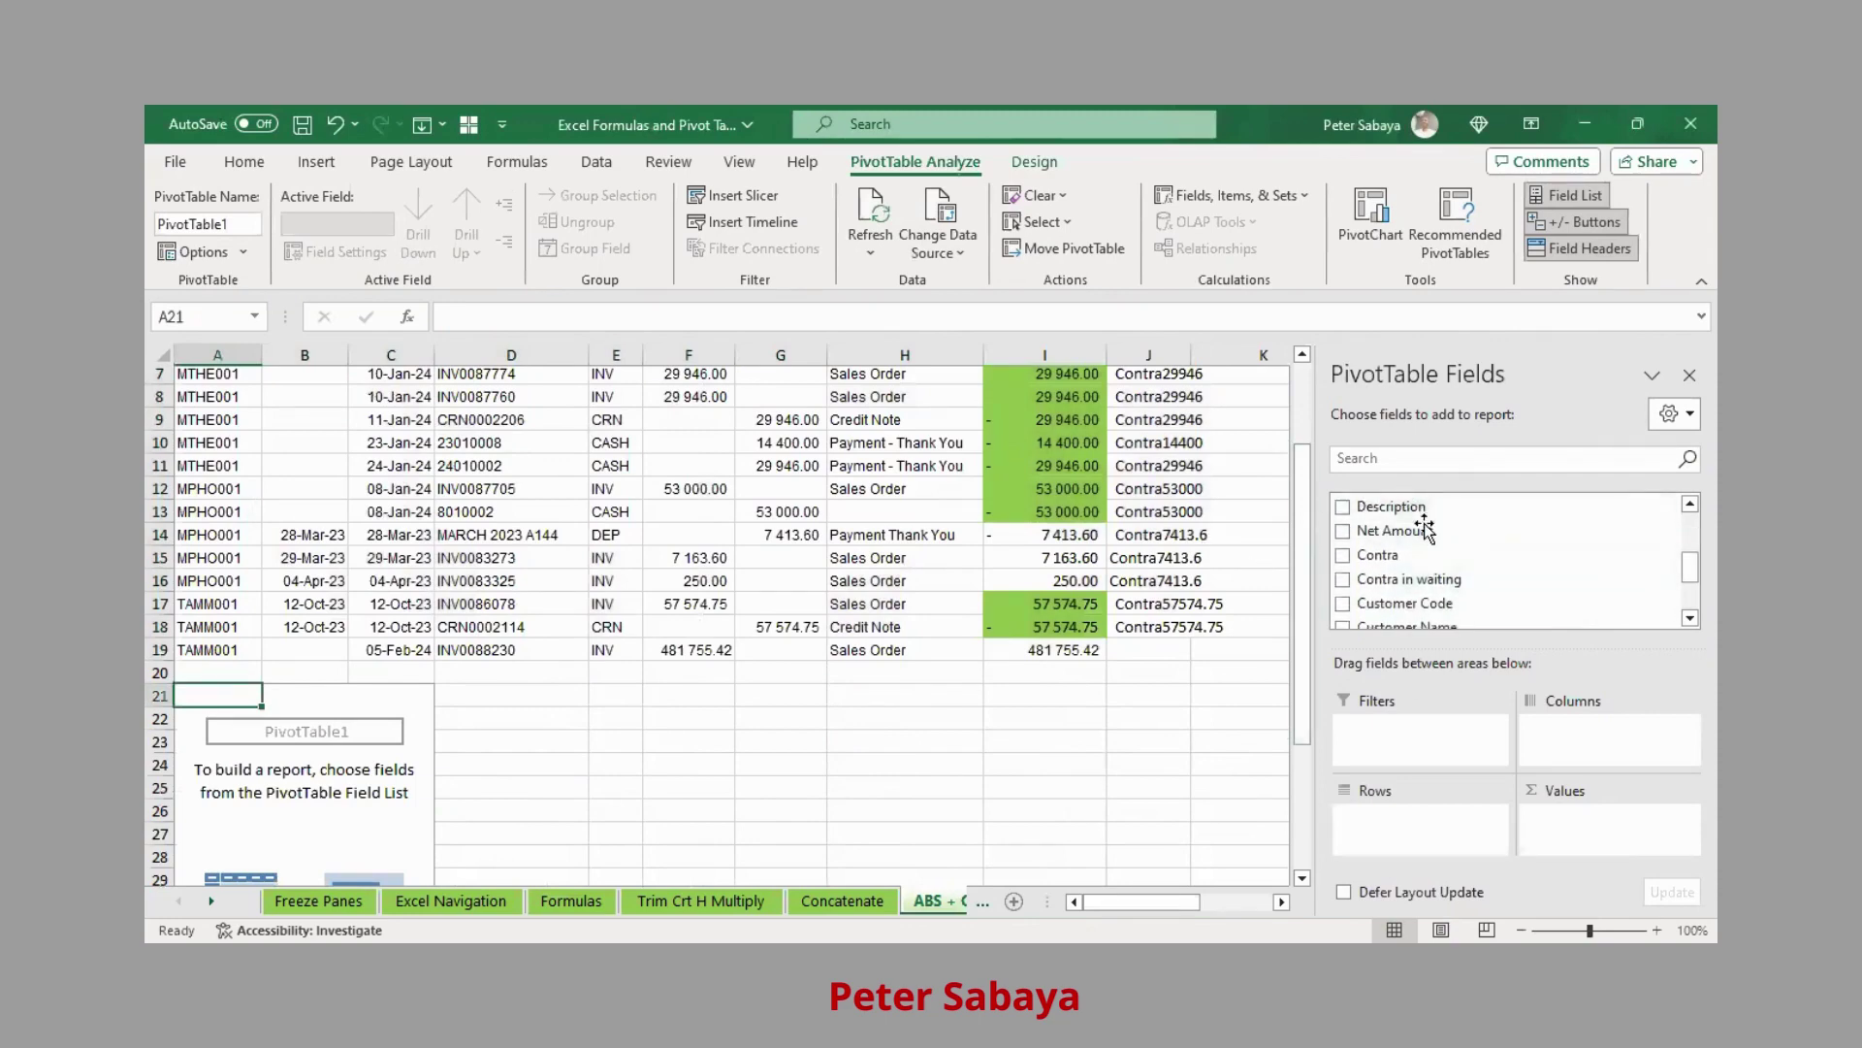
scroll(973, 620, "up", 2)
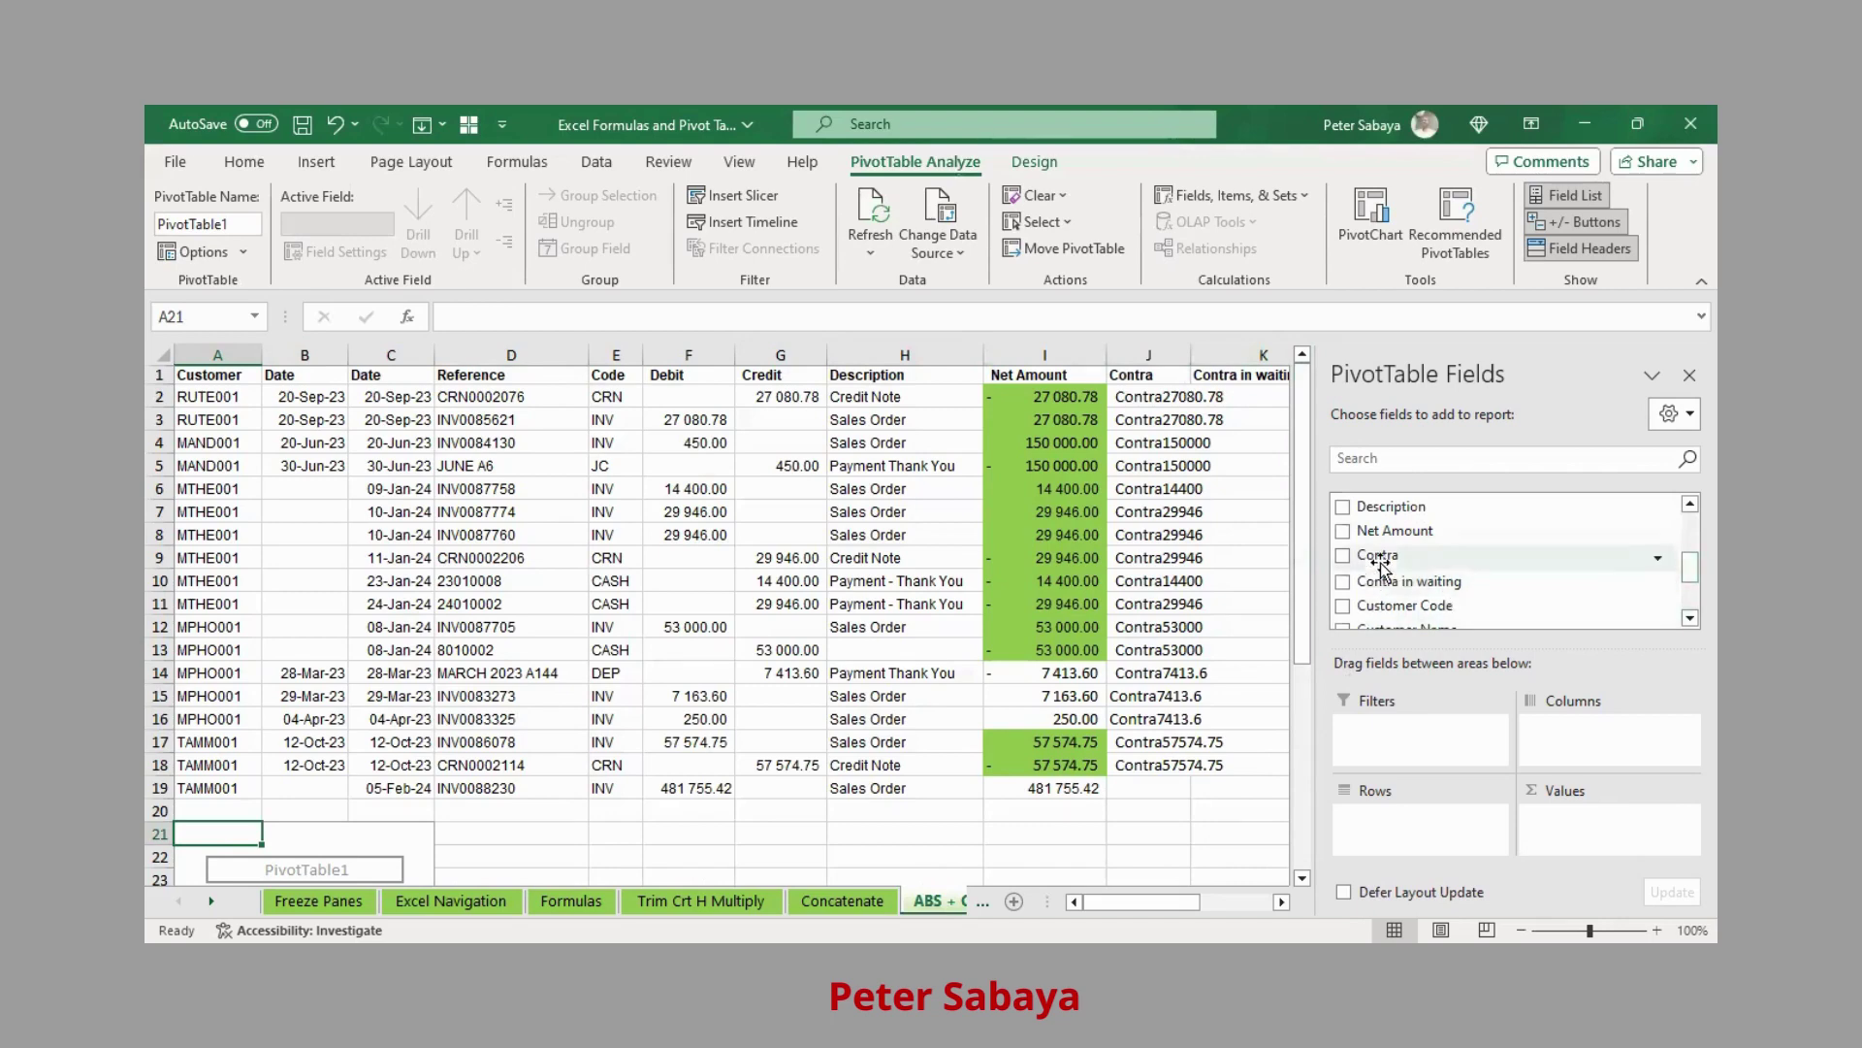
Build the PivotTable with Contra as the row field and the sum of Net Amount as the values.
left_click_drag(1389, 561, 1413, 846)
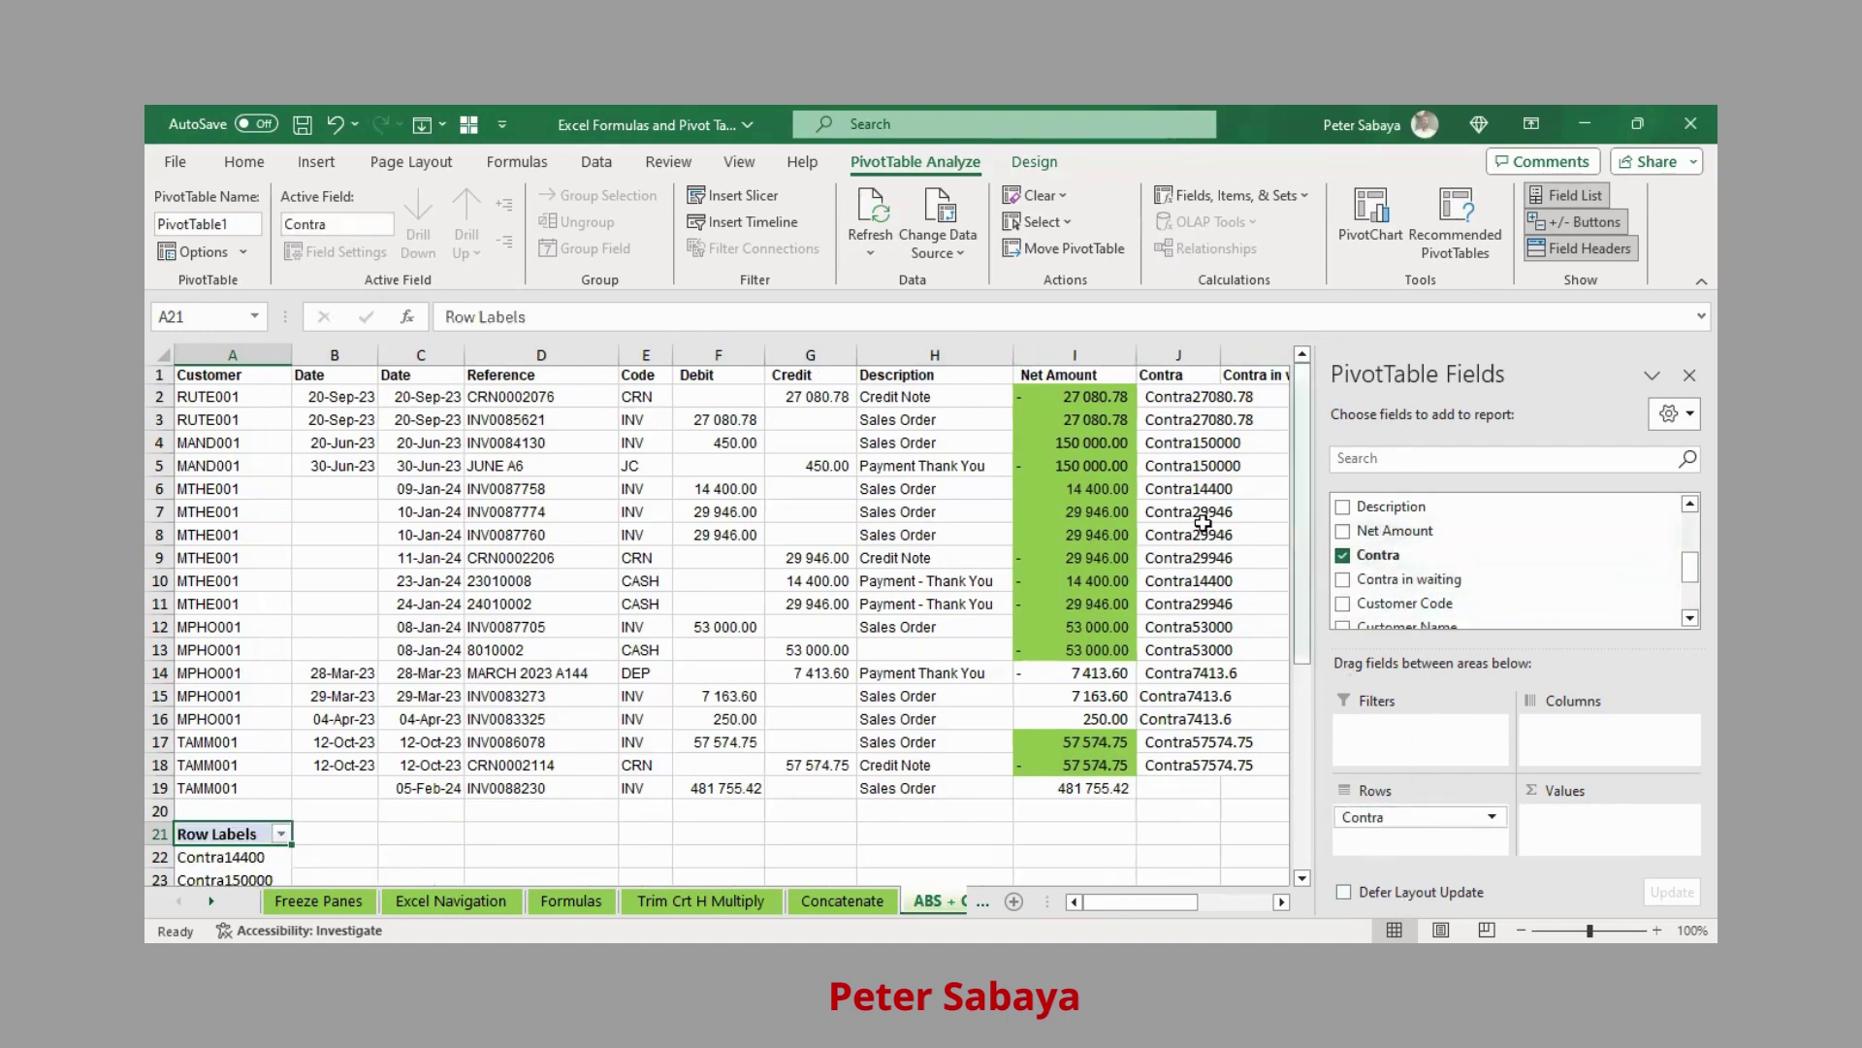
left_click_drag(1370, 533, 1595, 842)
scroll(612, 740, "down", 3)
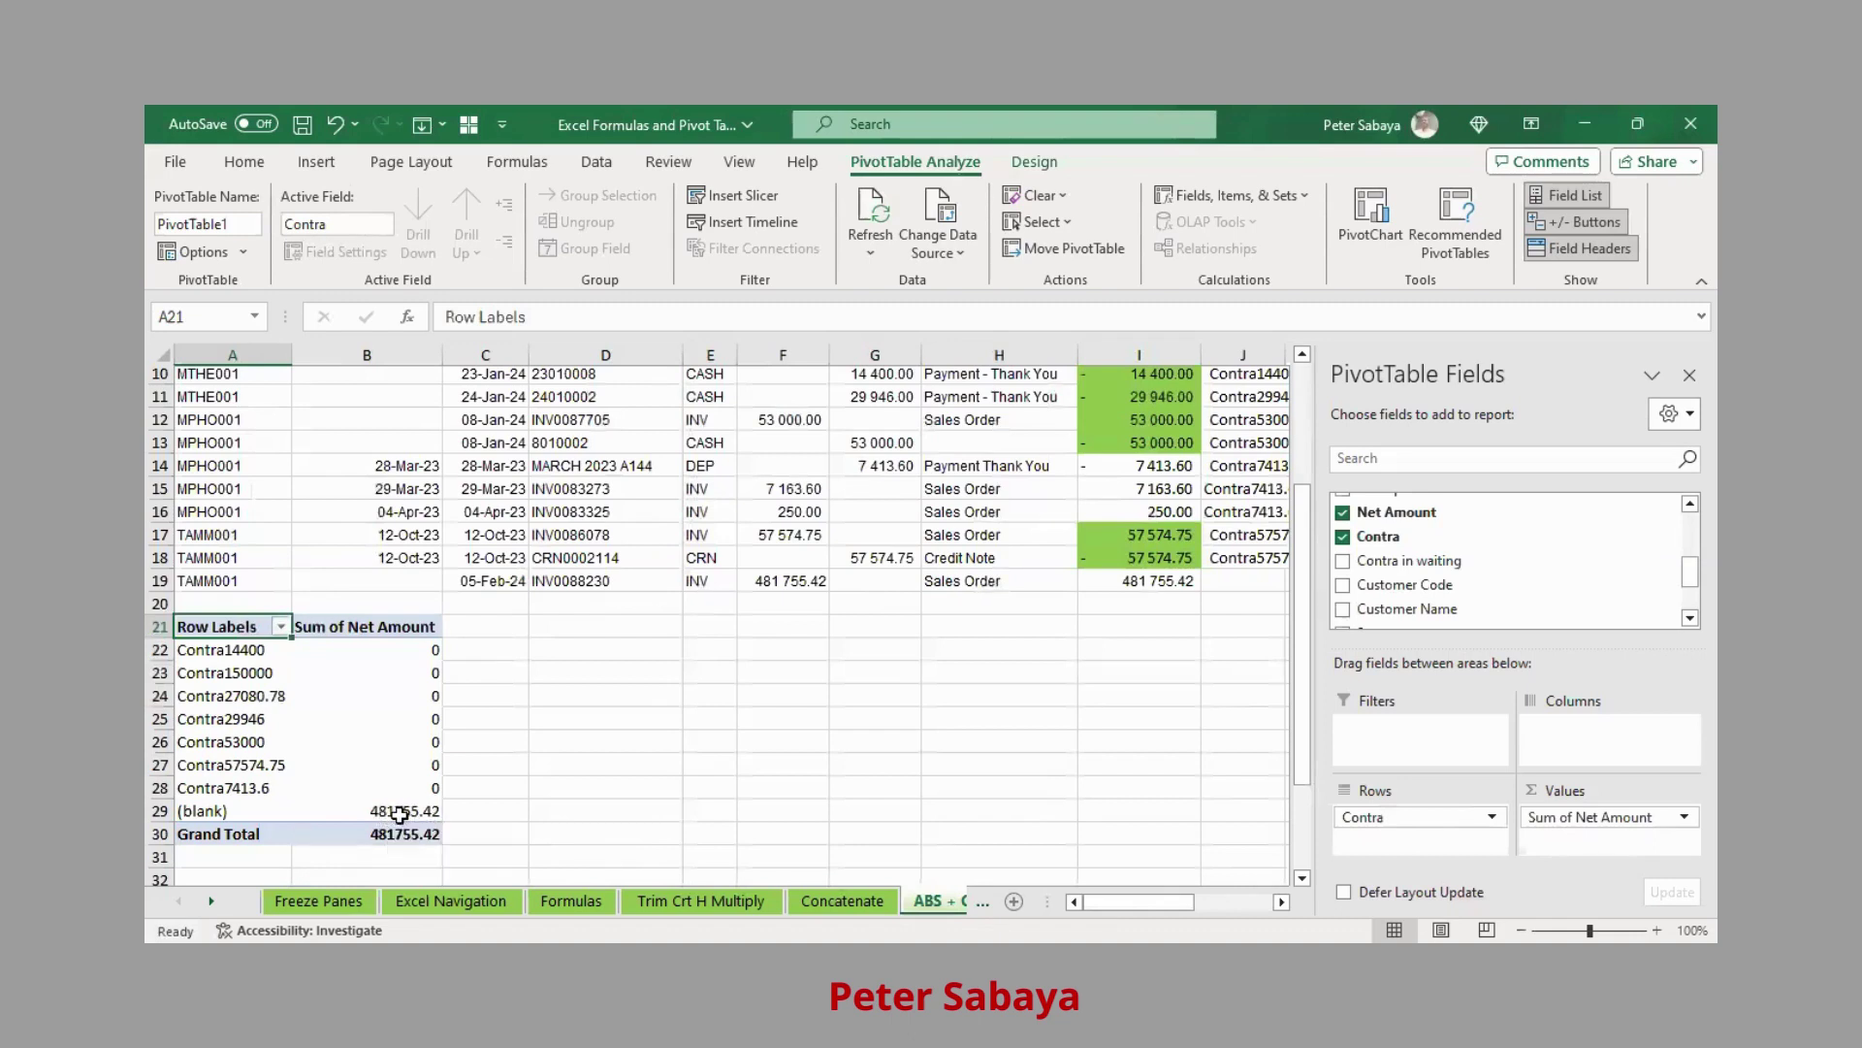
mouse_move(399, 814)
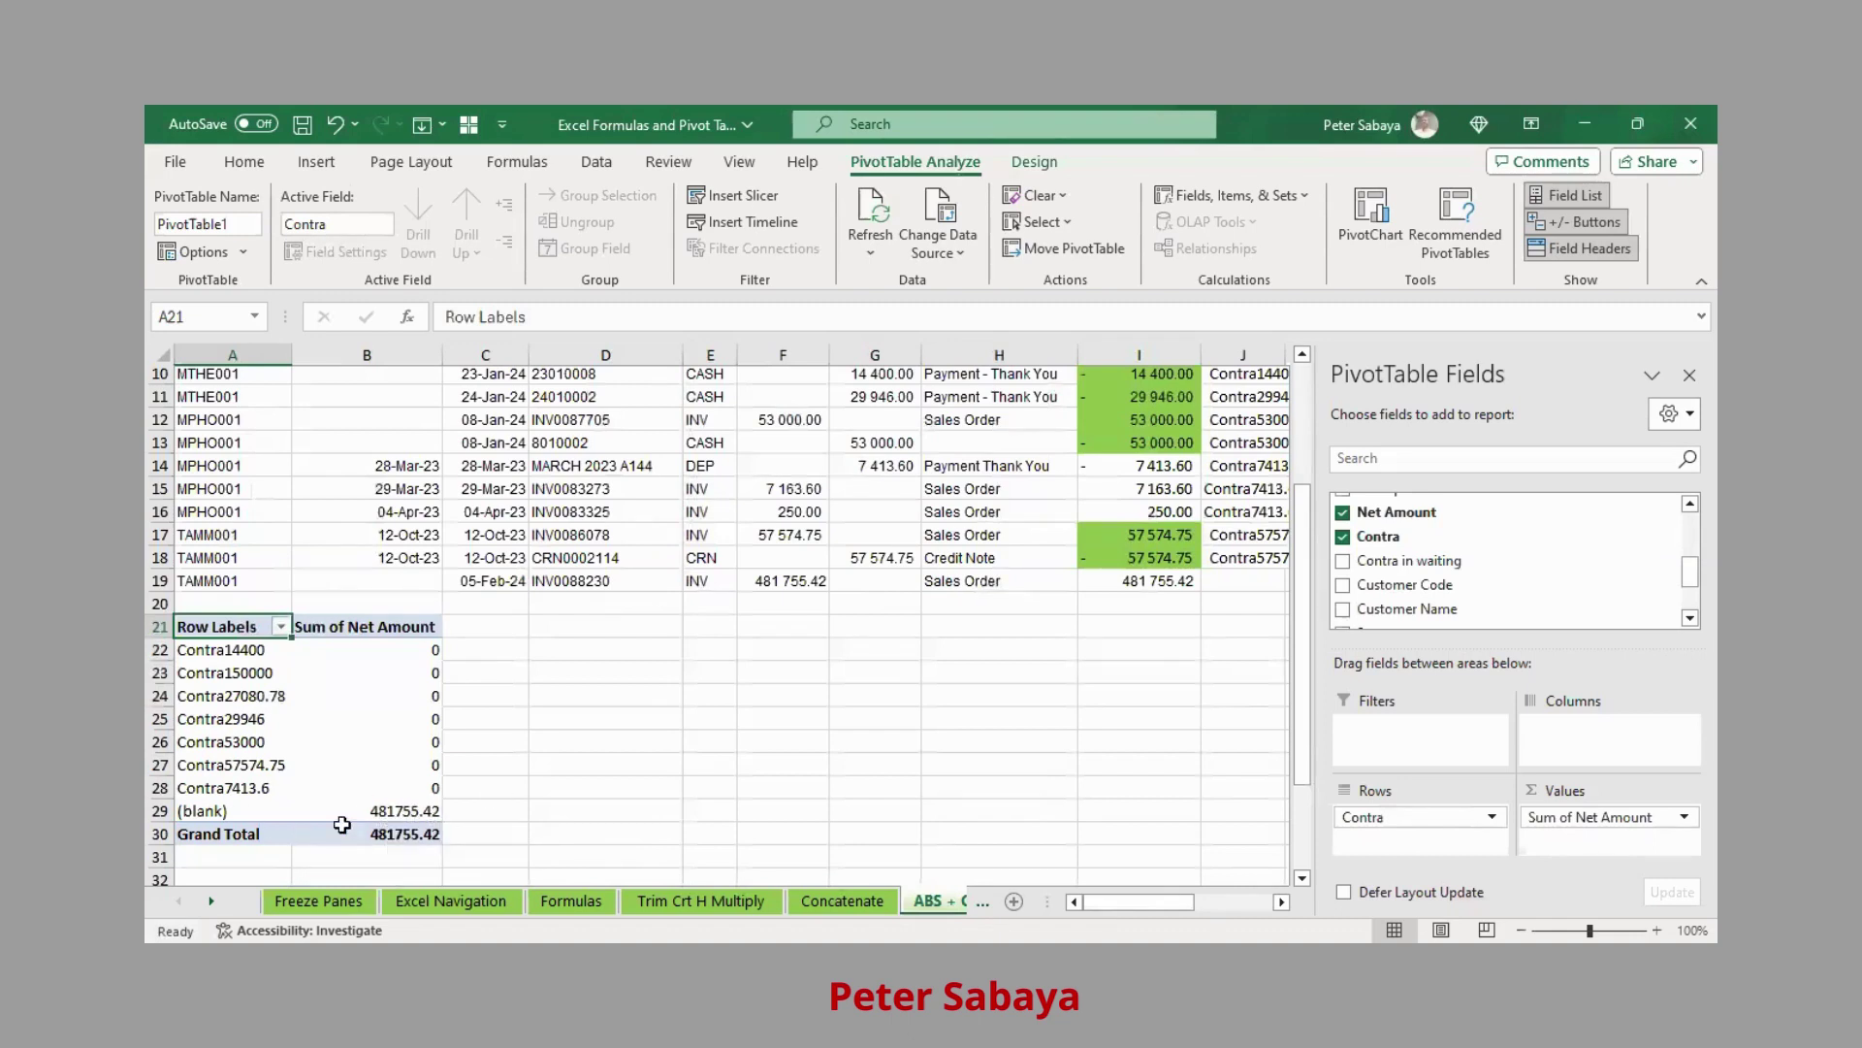
Show the detail records behind the (blank) Net Amount total, fit the Date2 column to its contents, and check the invoice reference.
double_click(407, 811)
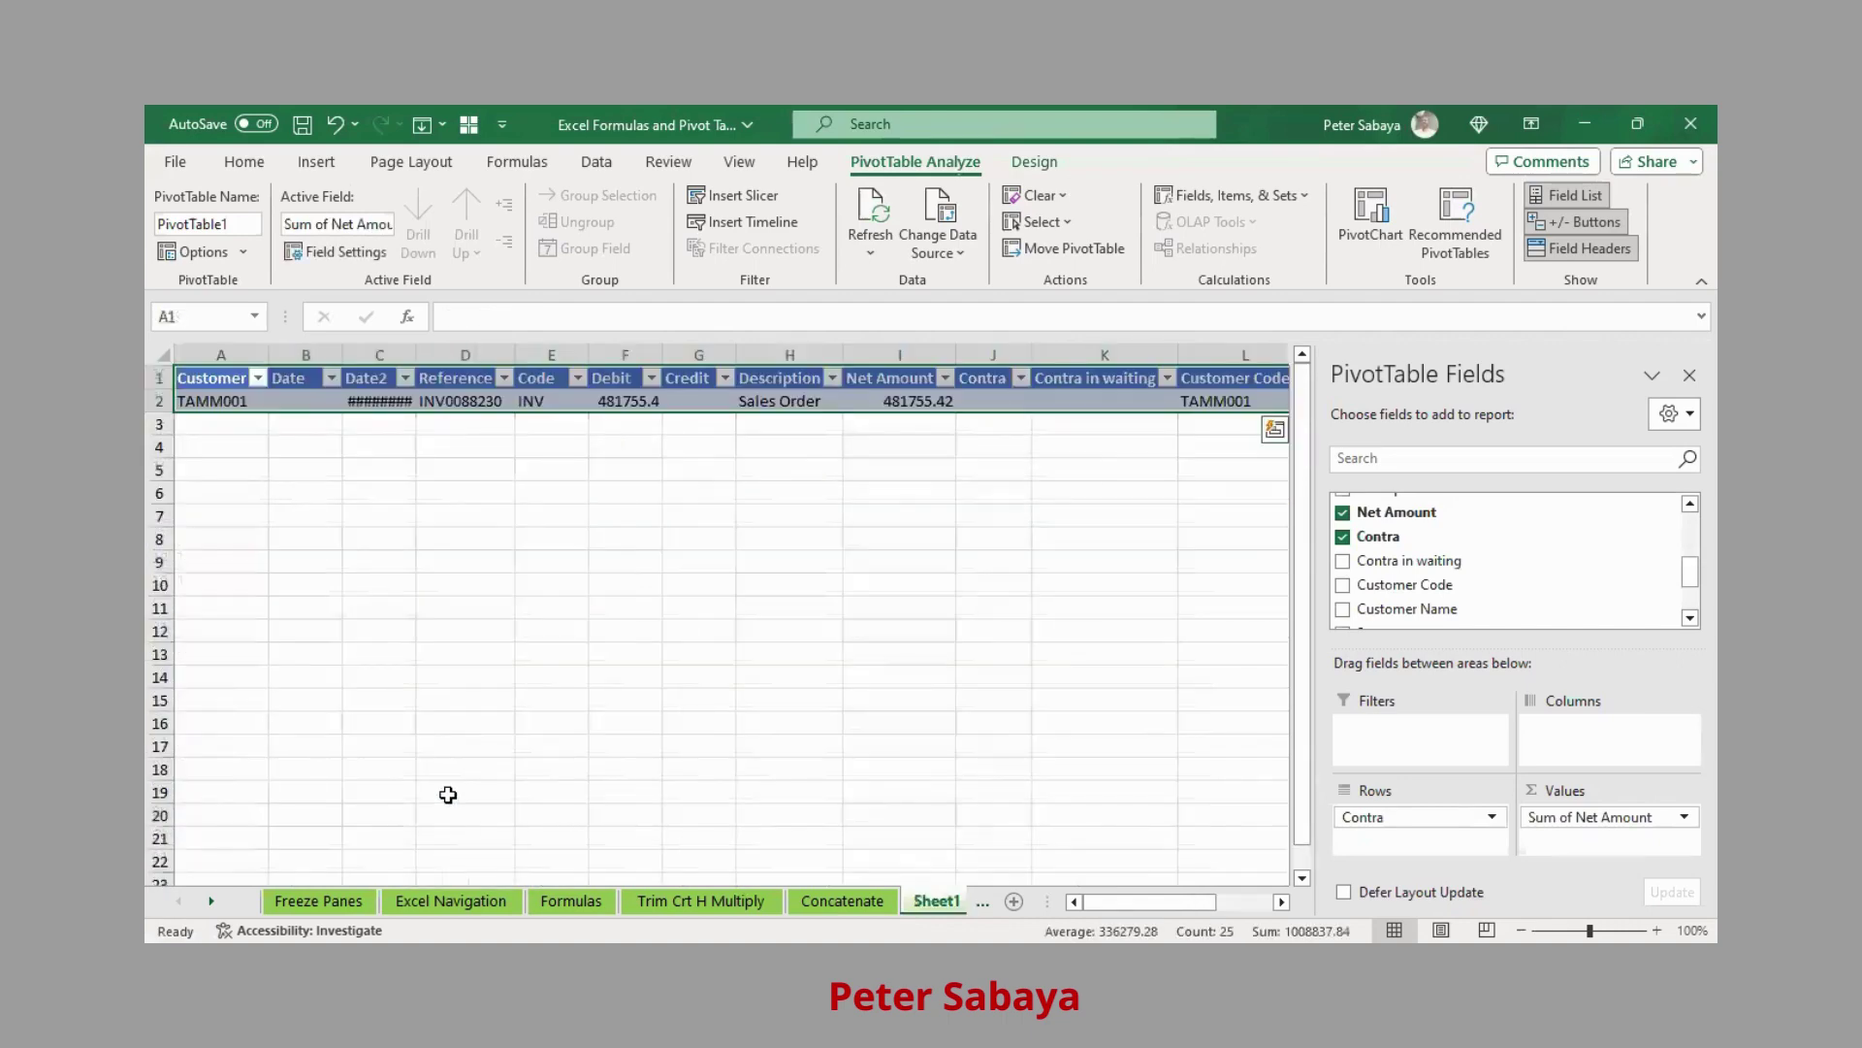
double_click(414, 361)
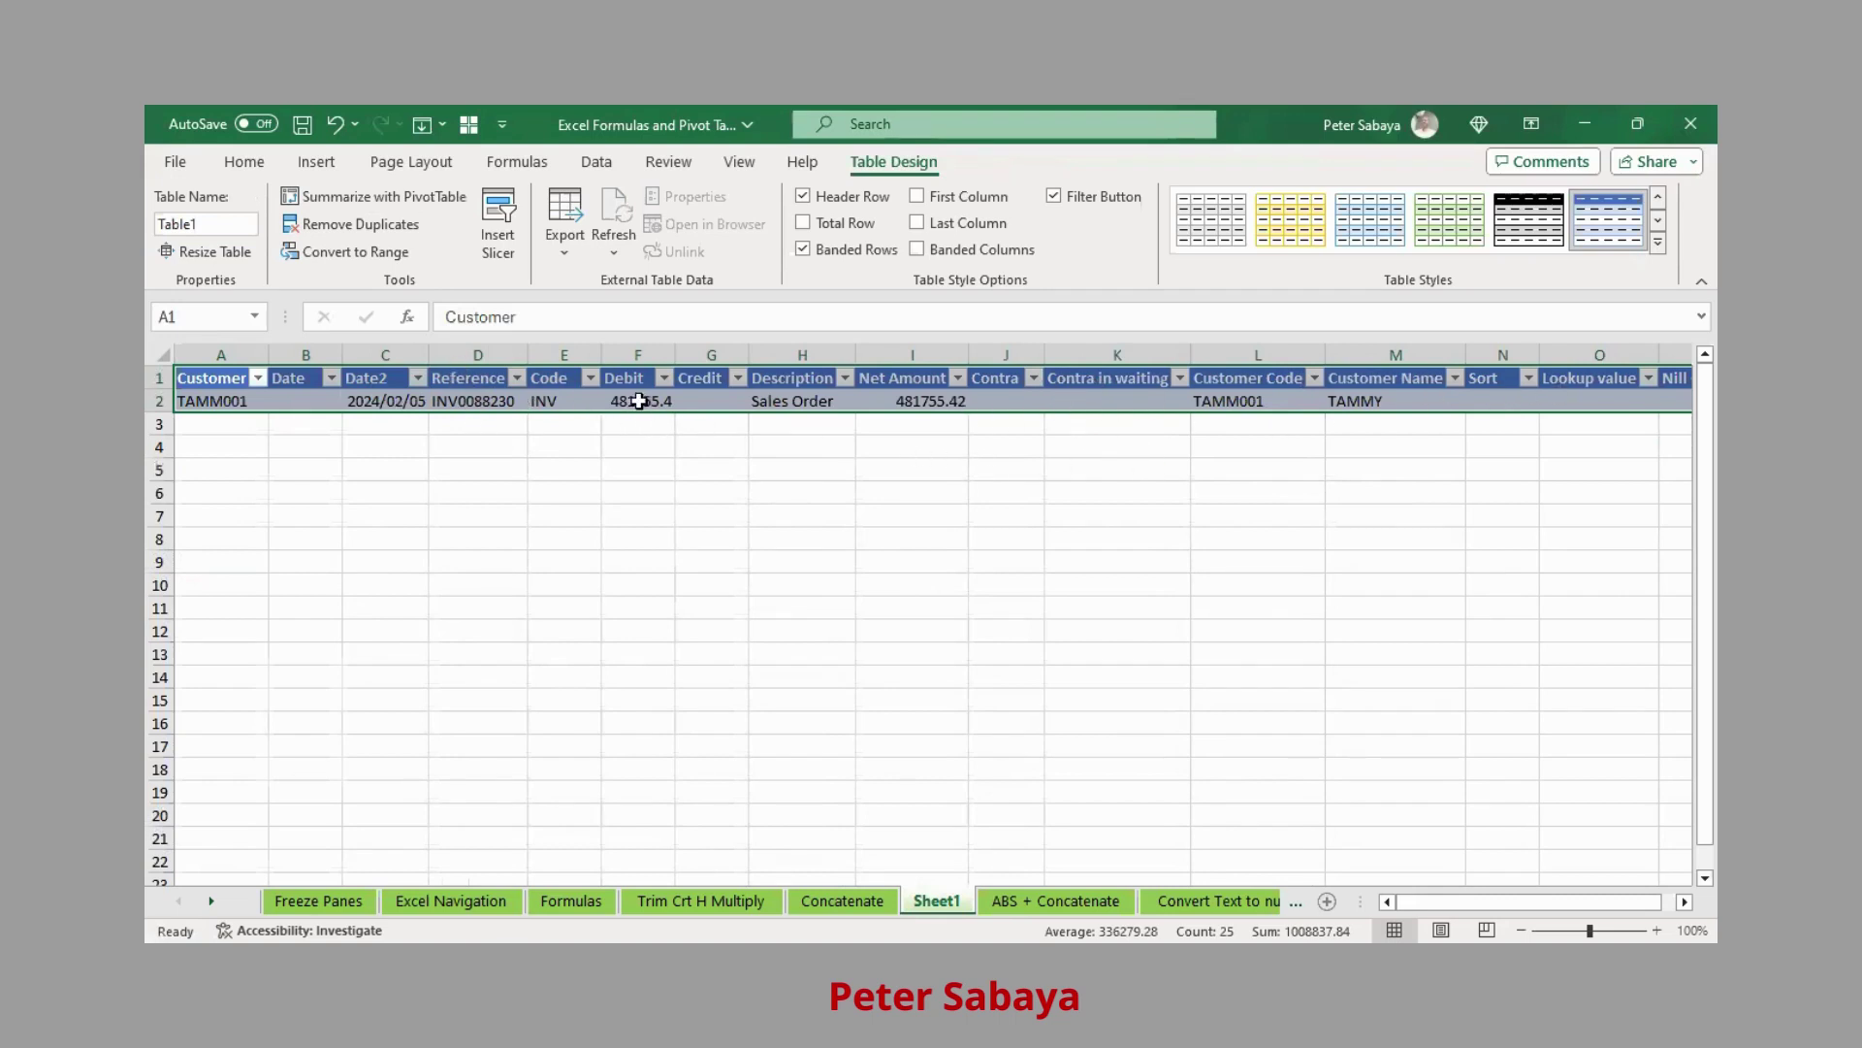
left_click(472, 401)
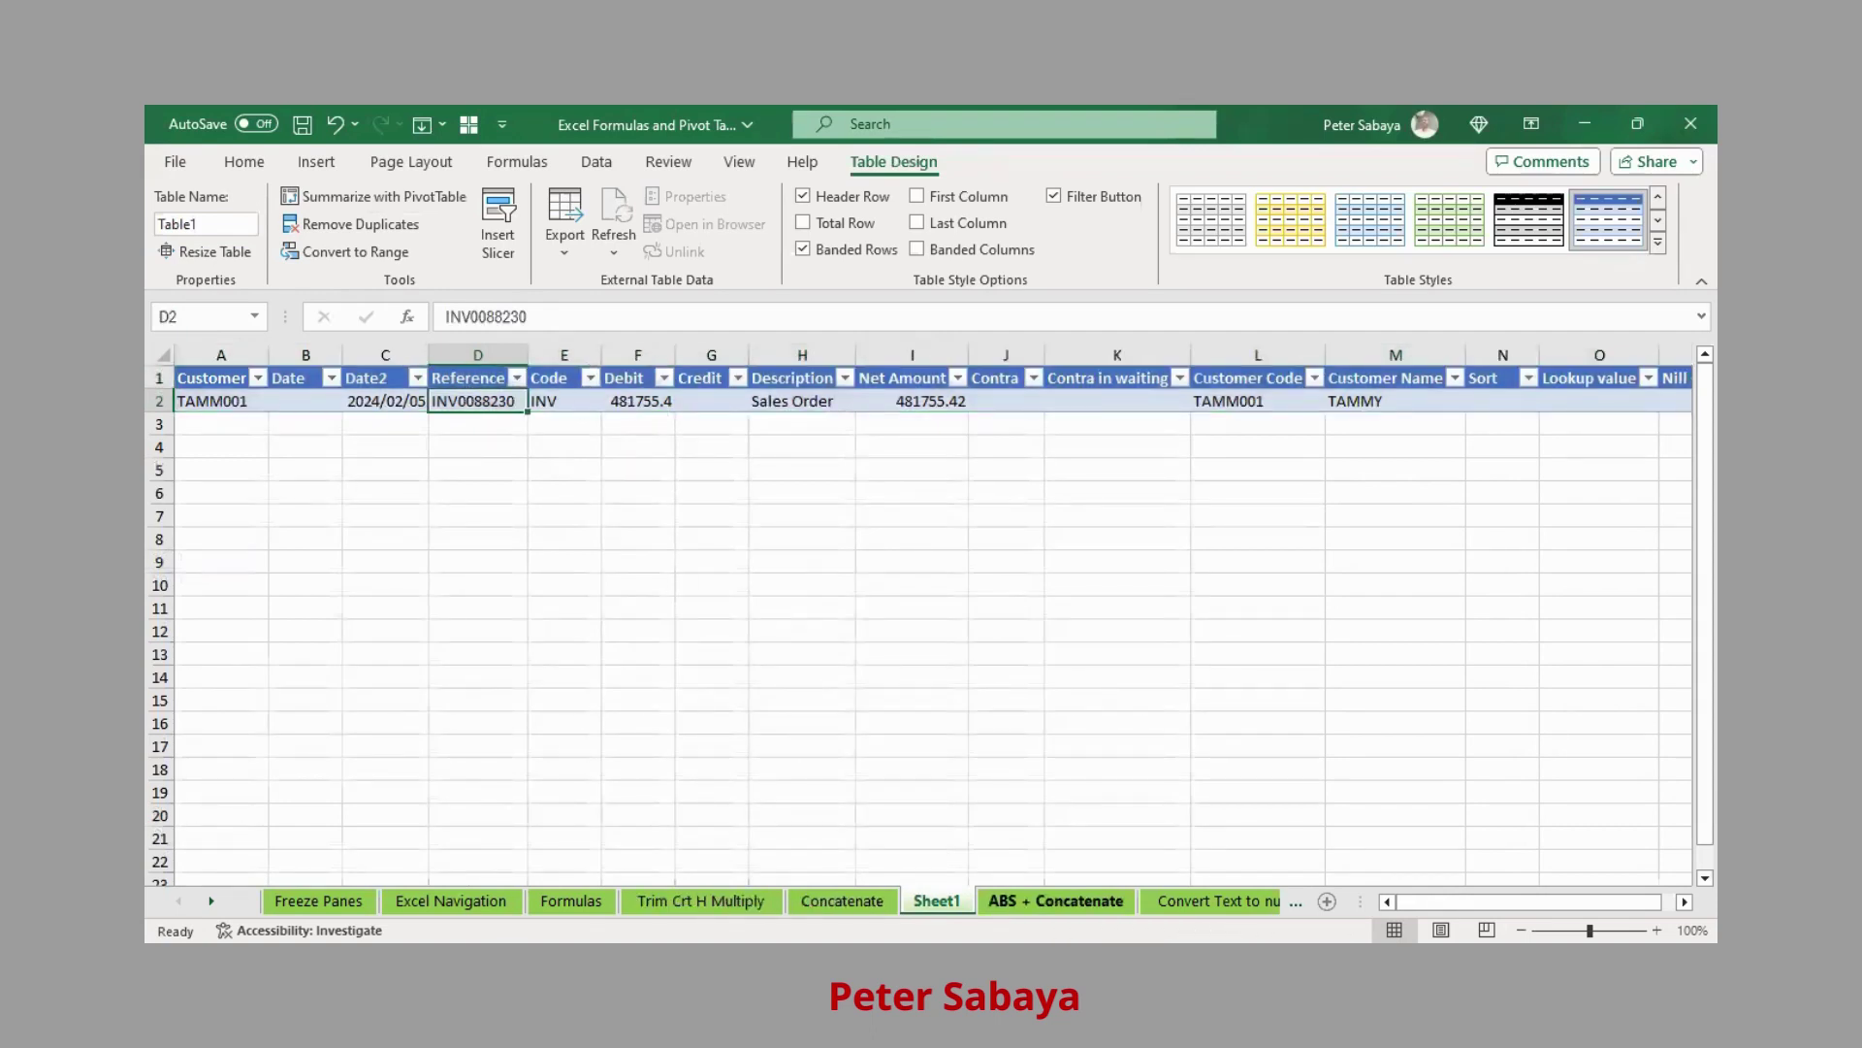
Review the PivotTable on the ABS + Concatenate worksheet again and go back to the detail records on Sheet1.
left_click(1056, 900)
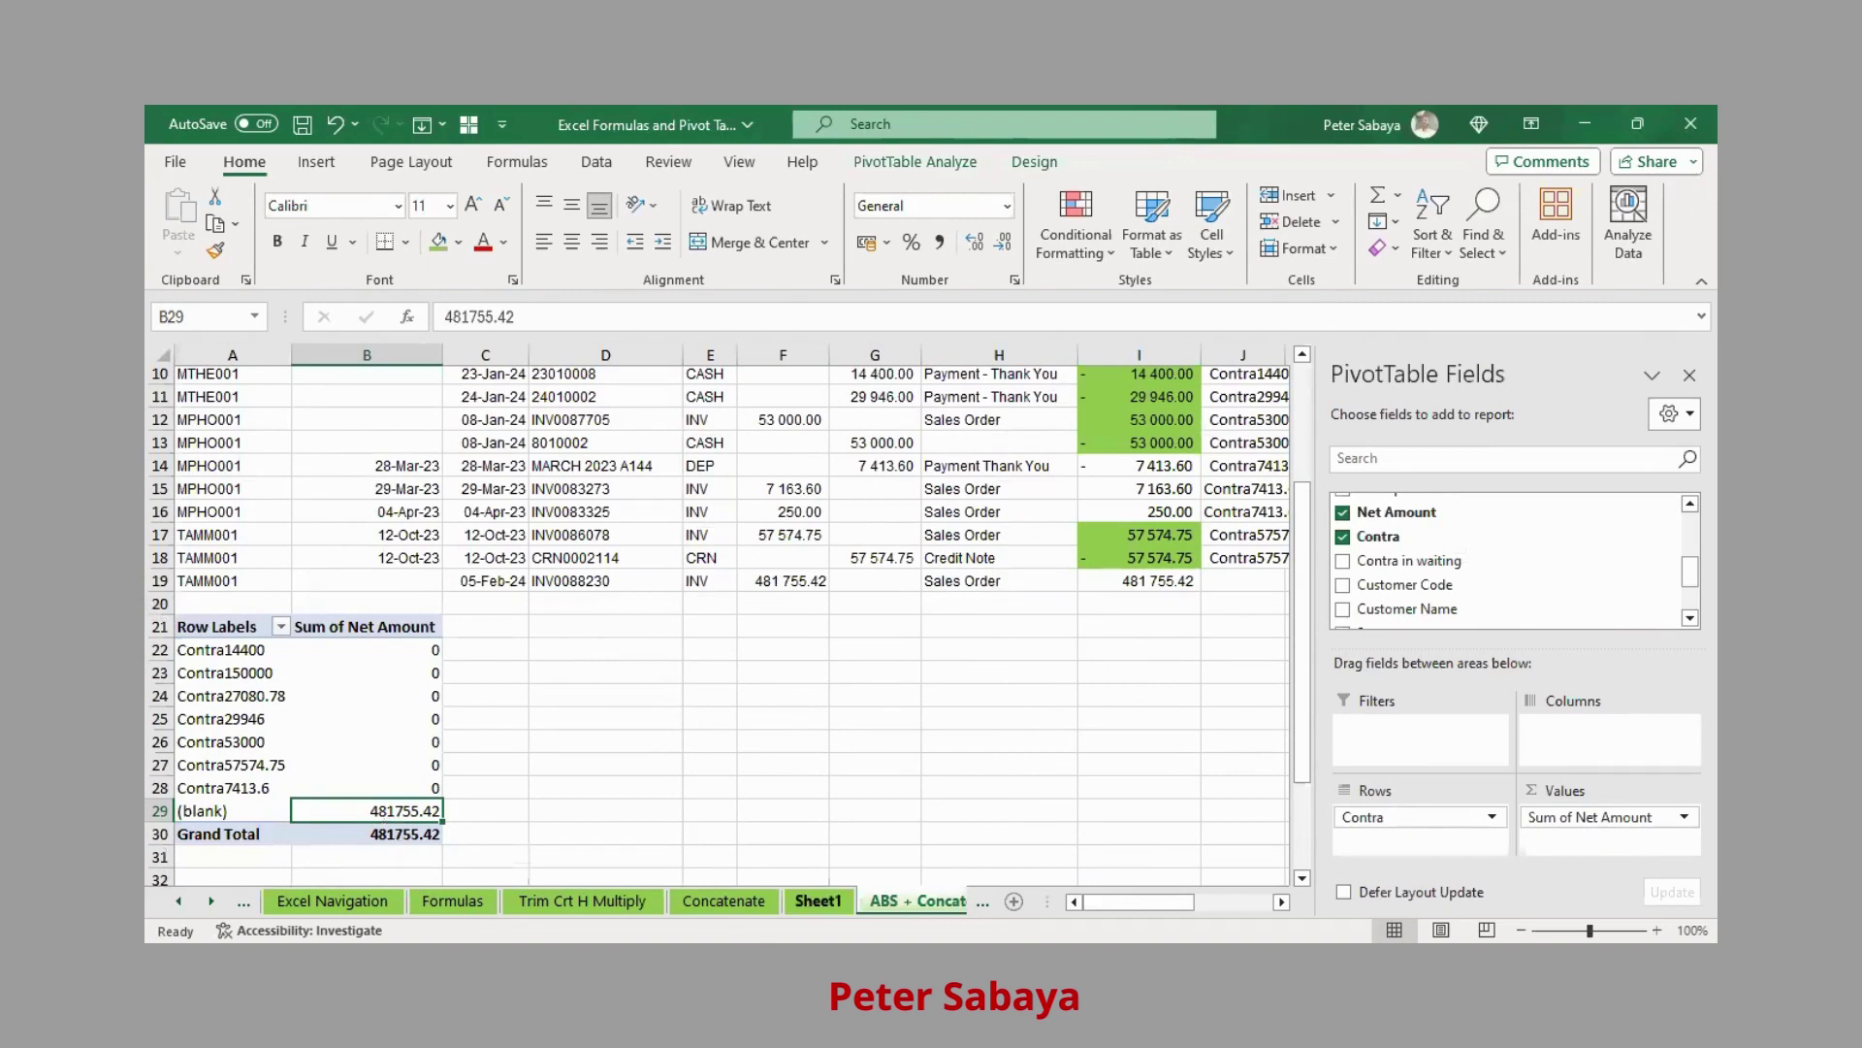
left_click(826, 892)
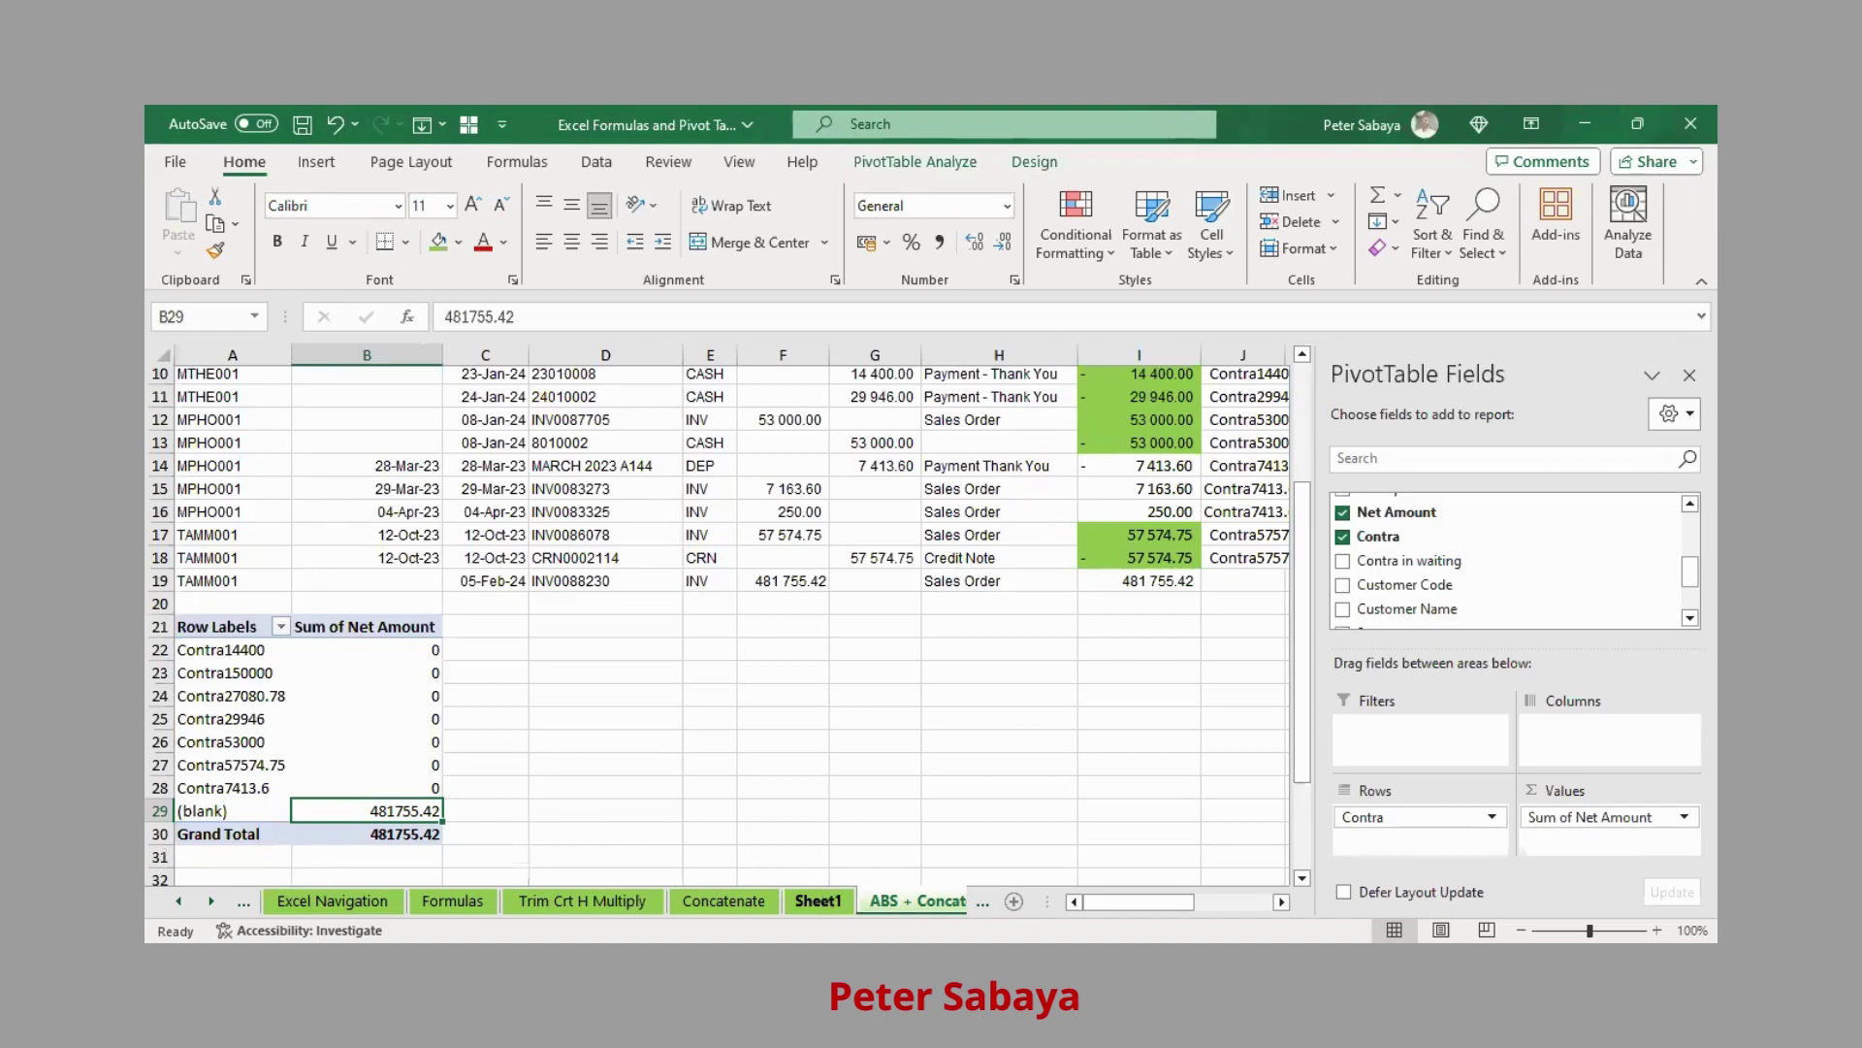